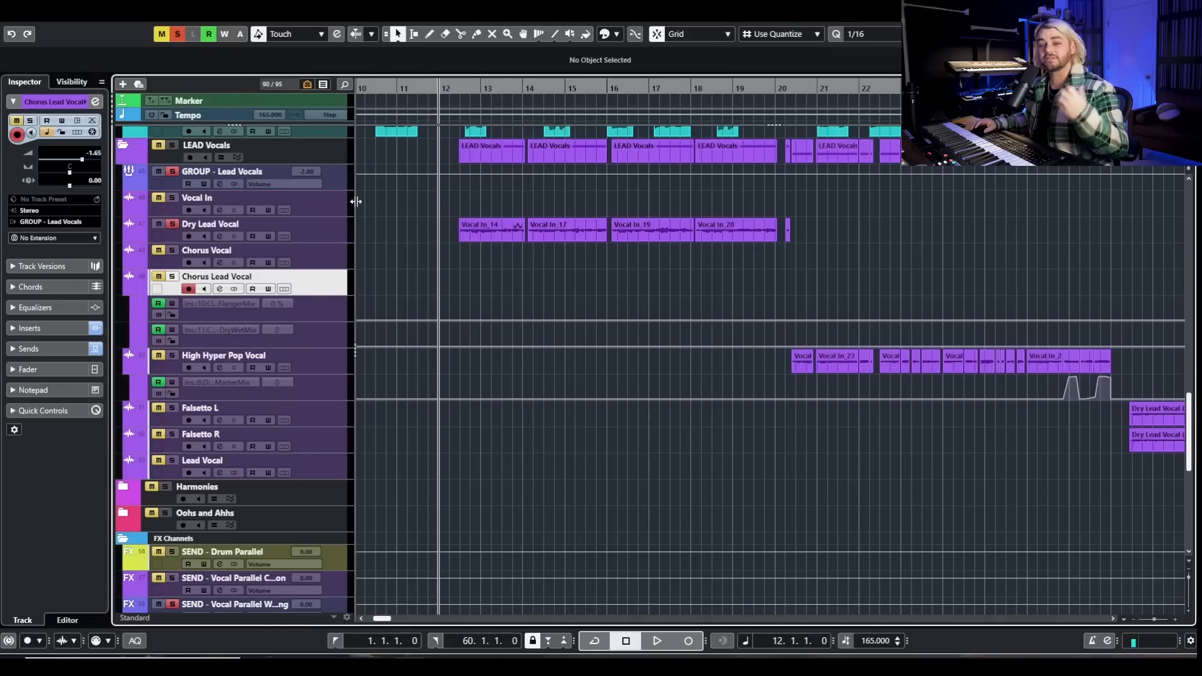
Step: Open the Dry Lead Vocal channel settings and bypass all of its inserts and sends, keeping the vocal clips in view
left_click(219, 236)
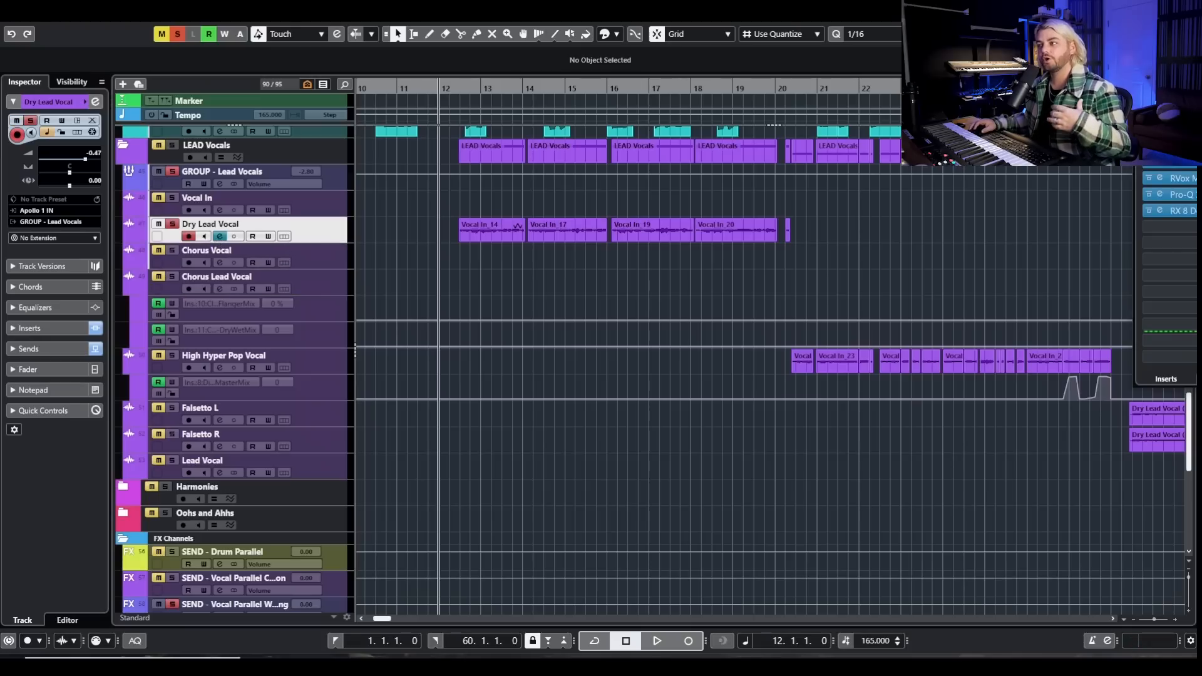
left_click_drag(1201, 50, 508, 154)
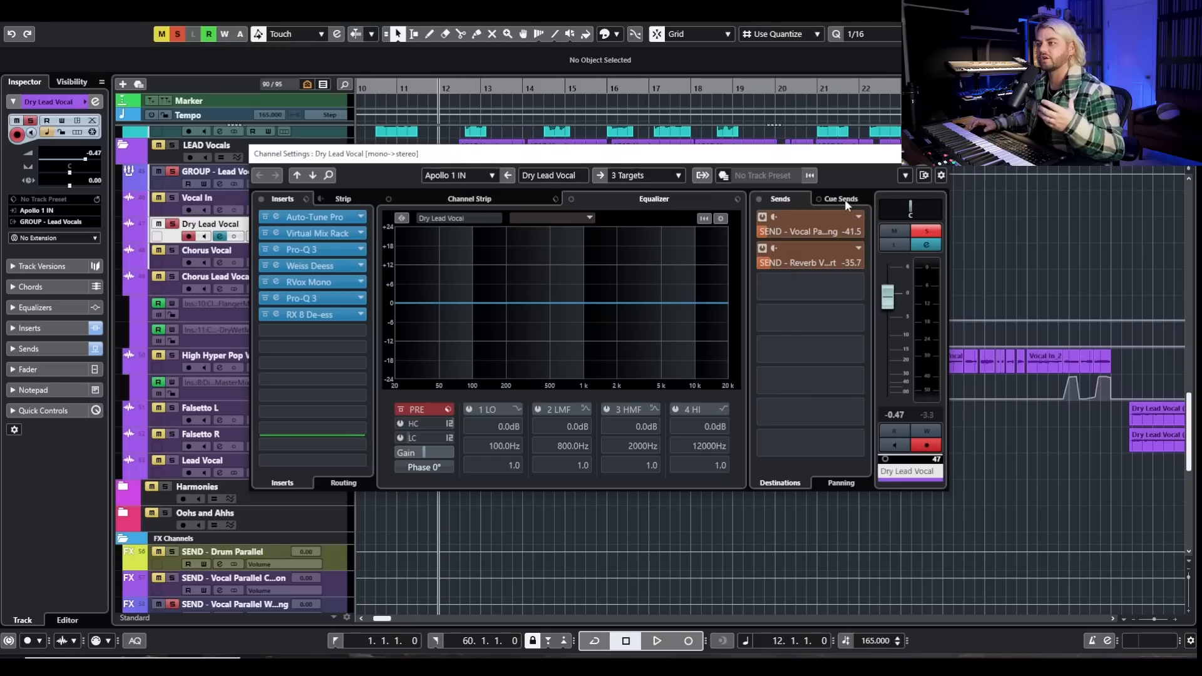
left_click(261, 200)
left_click(759, 199)
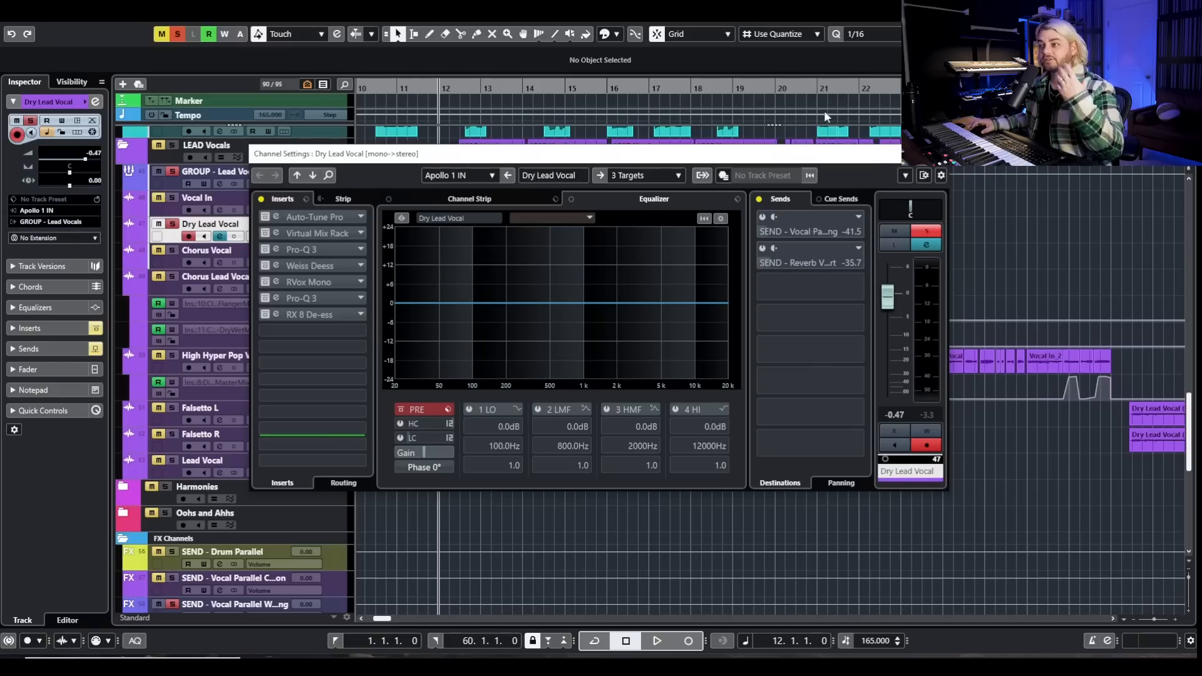
left_click_drag(914, 159, 903, 399)
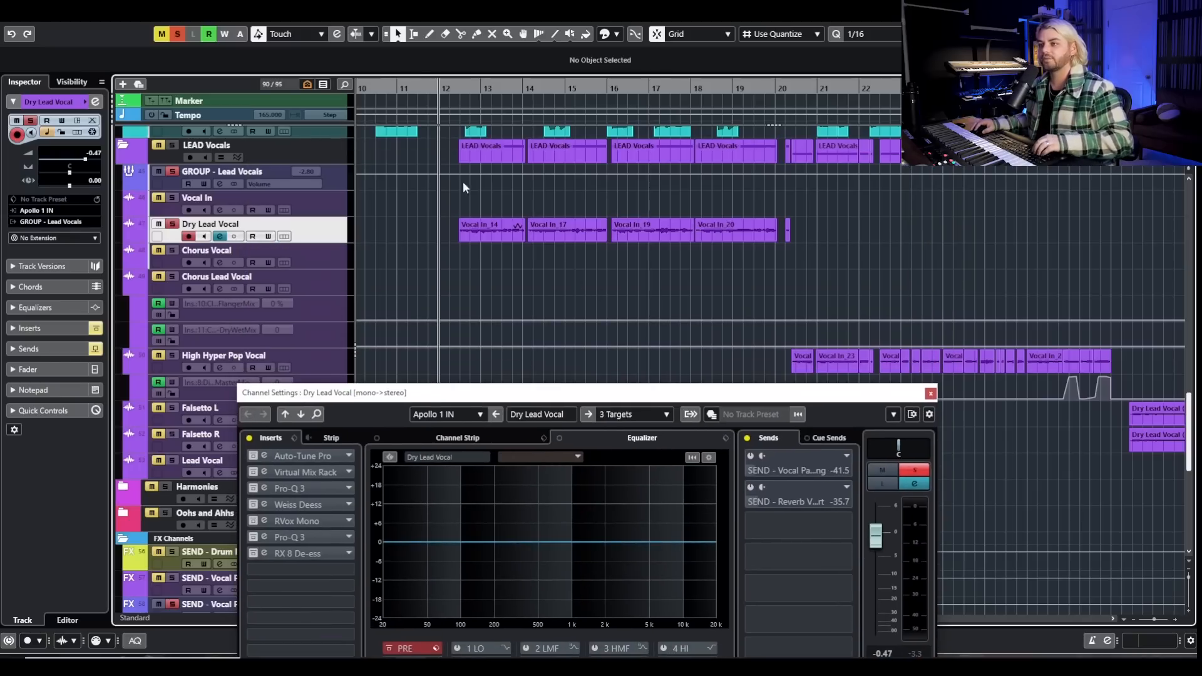
Step: Play the unprocessed Dry Lead Vocal from the start of its first clip, then stop playback
left_click_drag(464, 89, 487, 90)
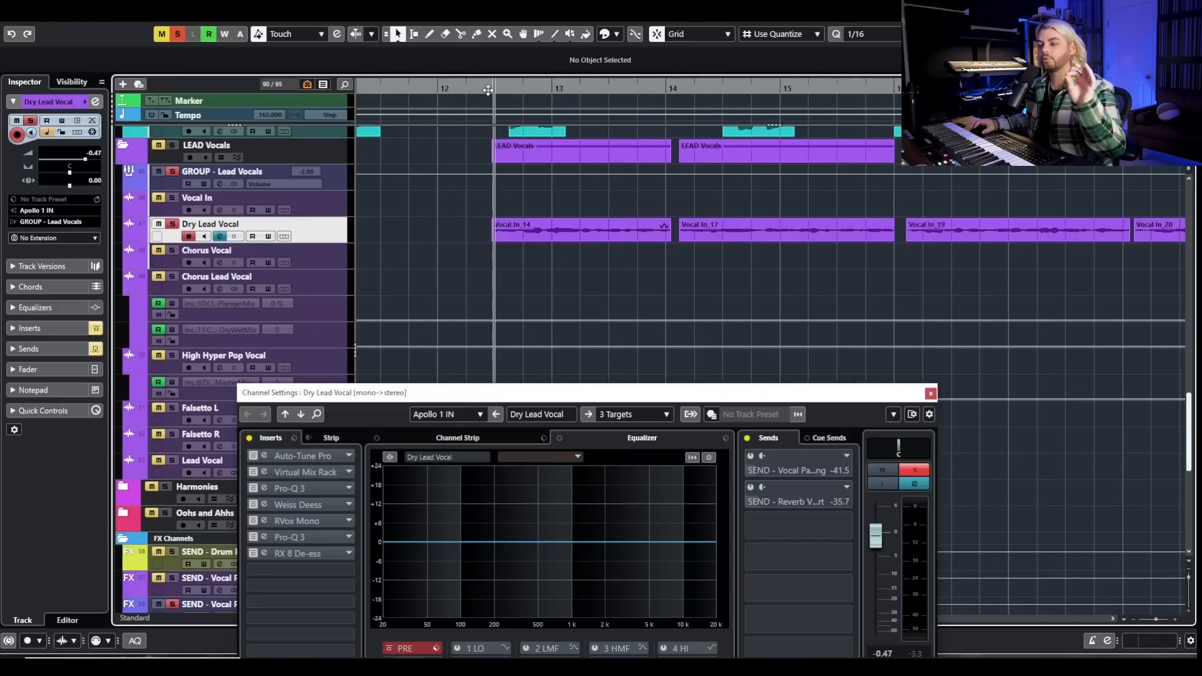
left_click(459, 87)
left_click(487, 90)
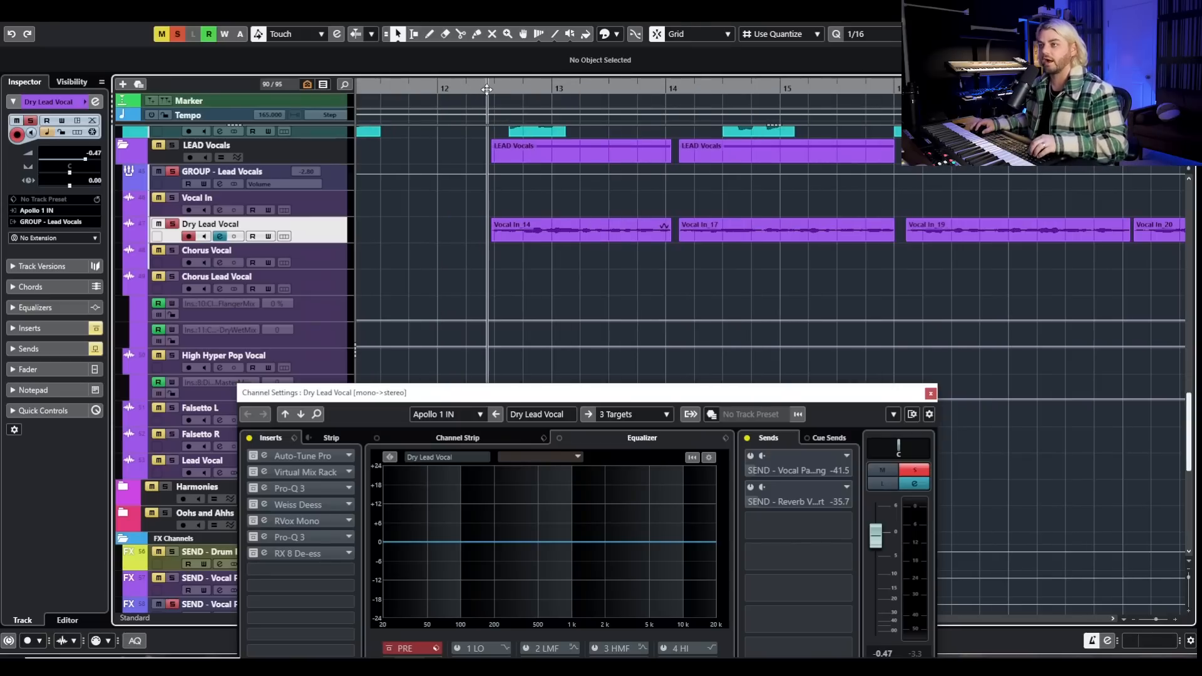
key("space")
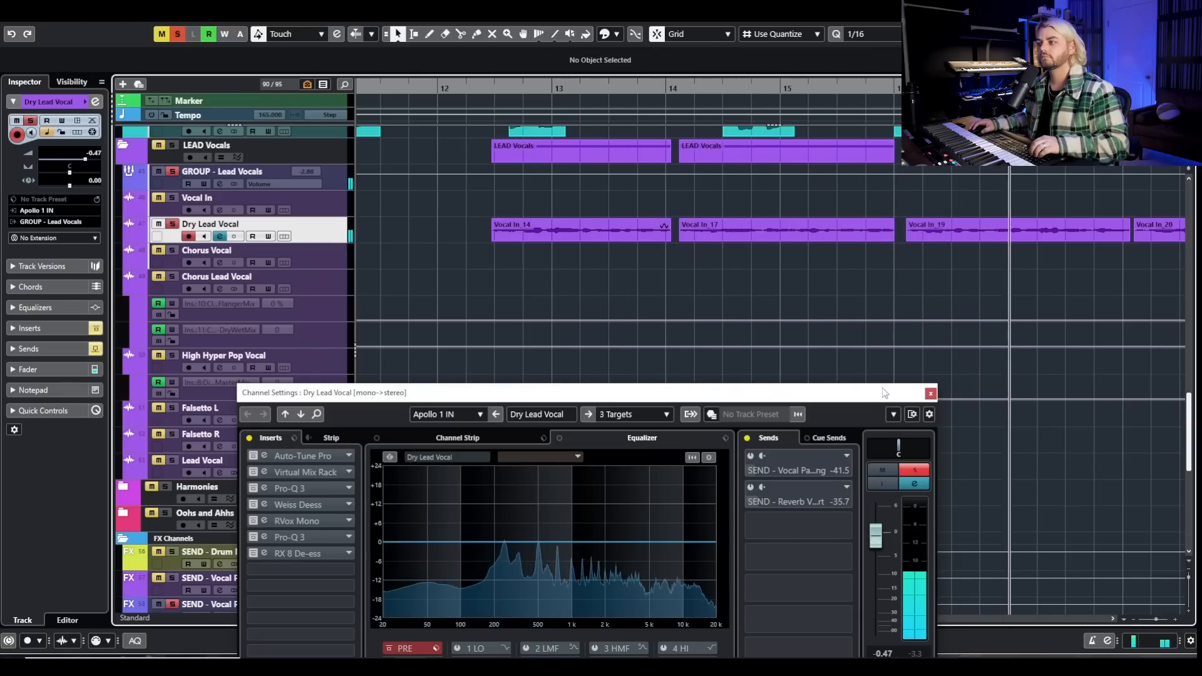
left_click_drag(883, 397, 923, 305)
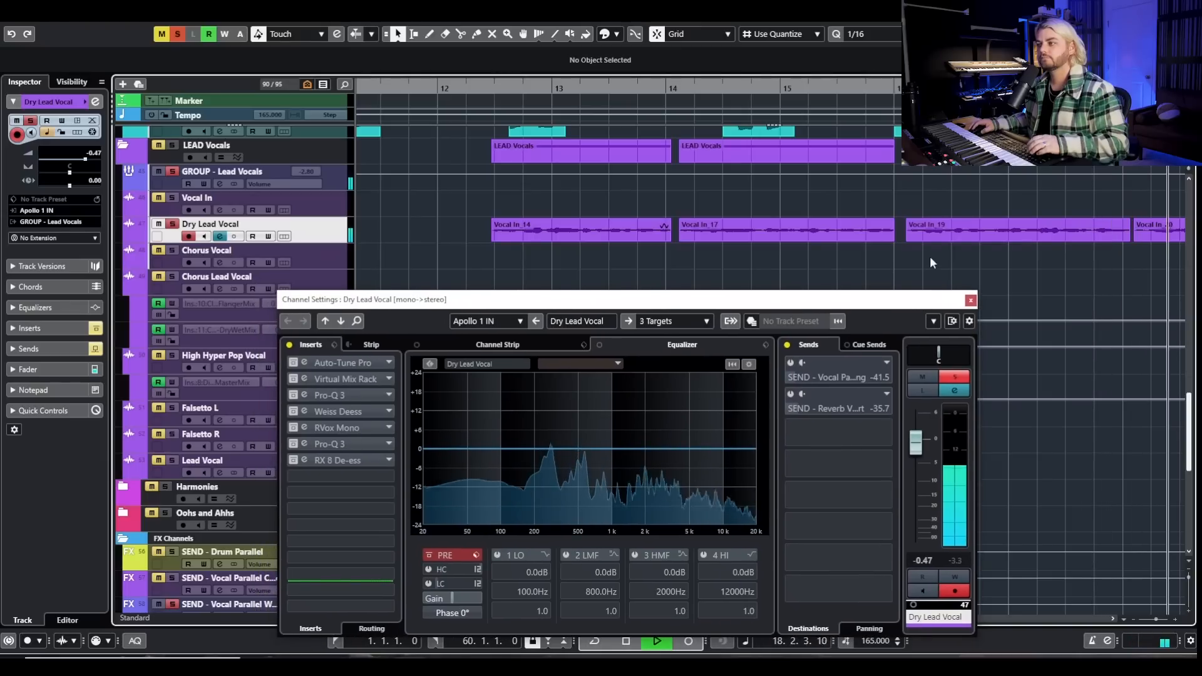
key("space")
scroll(828, 256, "down", 3)
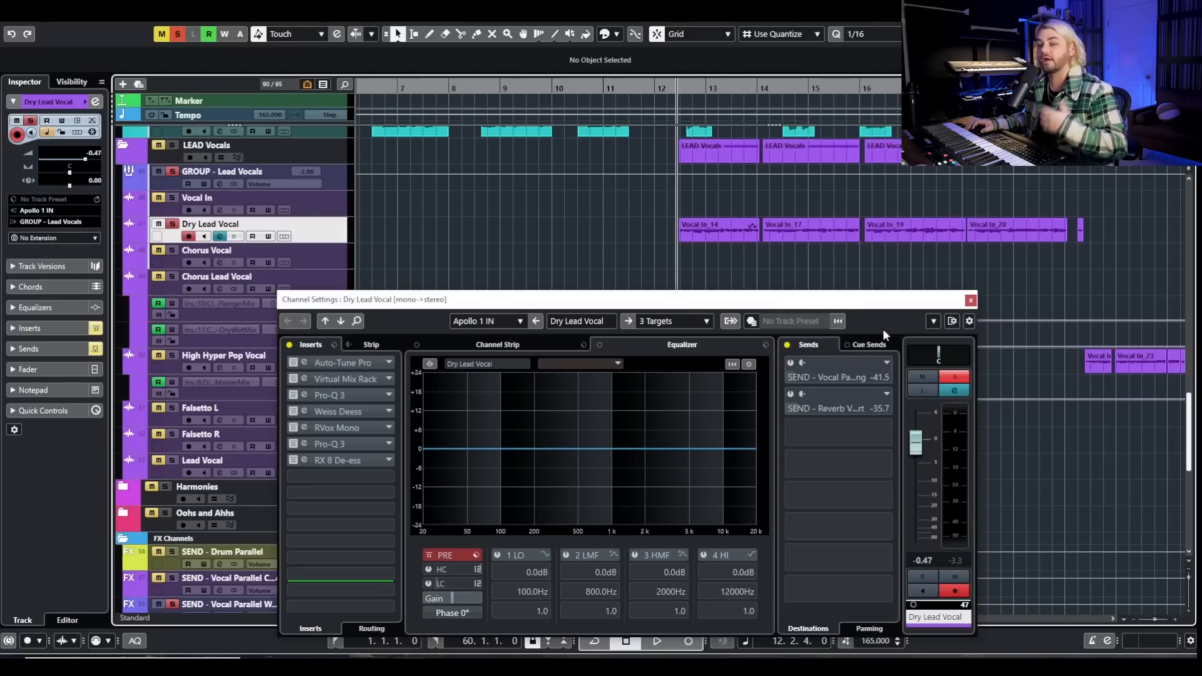
Step: Reactivate the Auto-Tune Pro insert, review its settings, and play the vocal with it
left_click(293, 363)
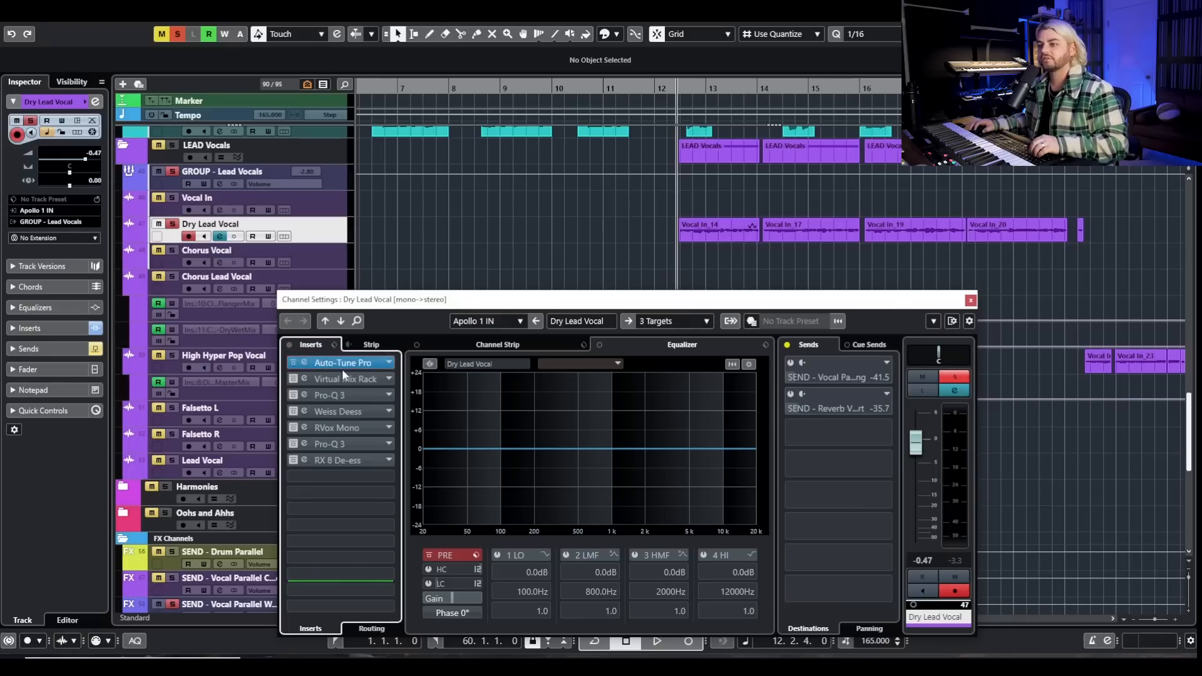
left_click(343, 365)
left_click_drag(1053, 123, 429, 178)
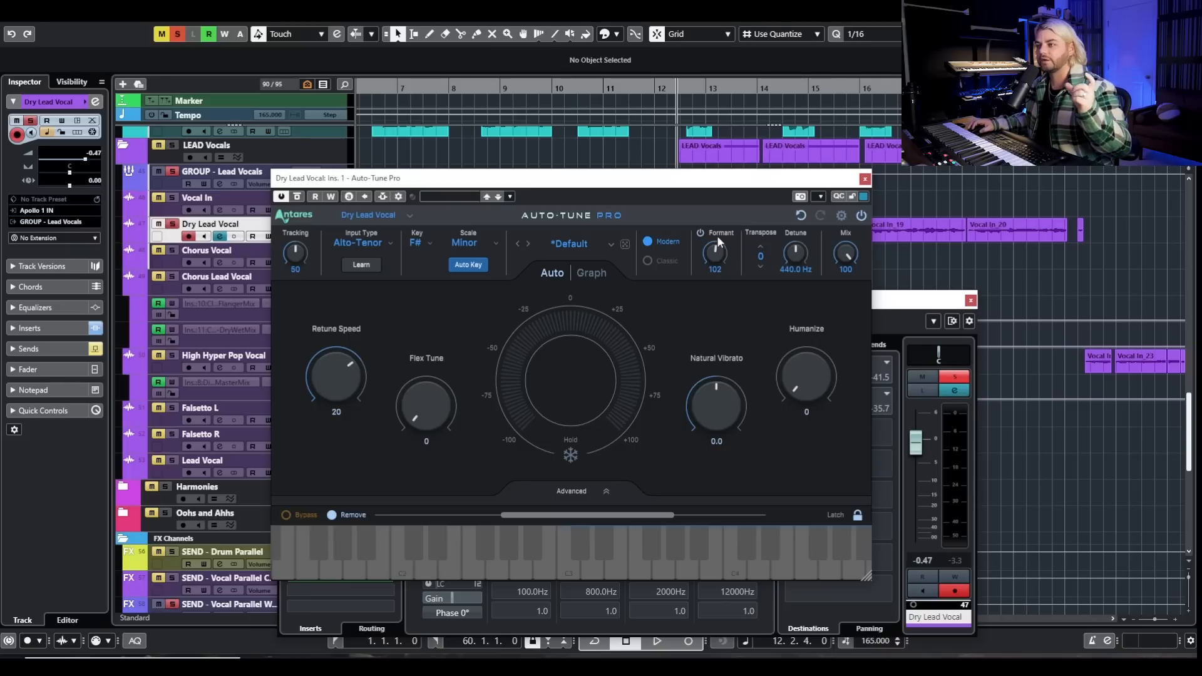
left_click(865, 179)
key("space")
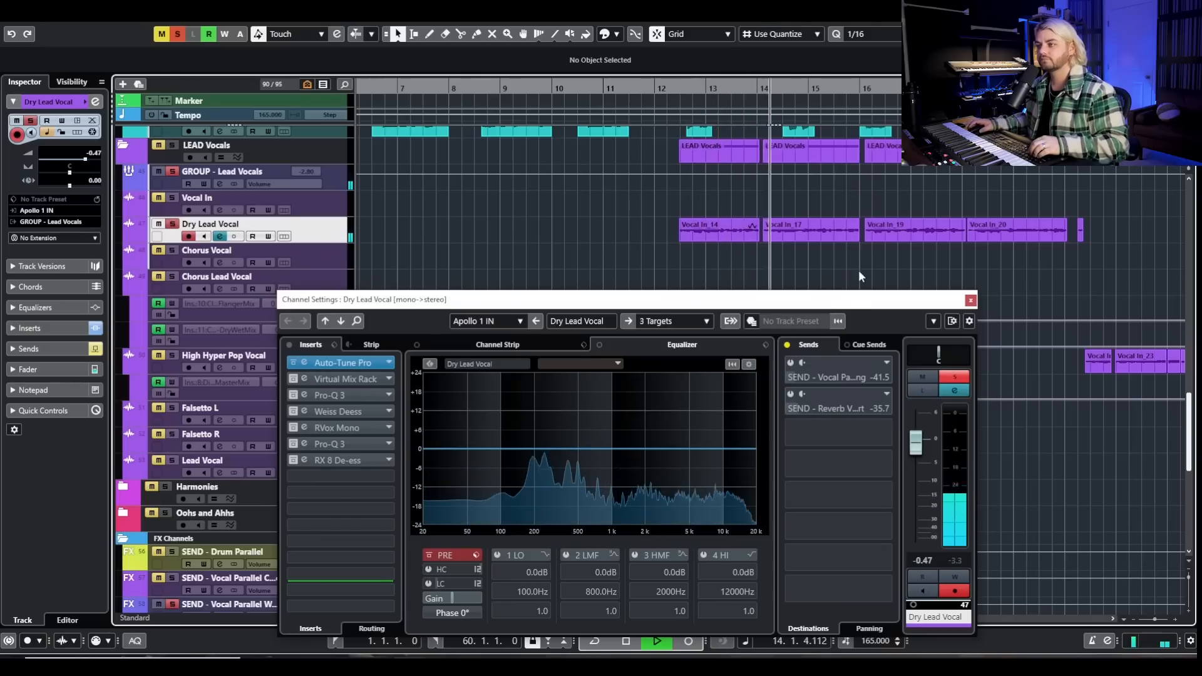
Step: Reactivate the Virtual Mix Rack insert, stop playback, and open the plug-in's window over the project
left_click(293, 379)
key("space")
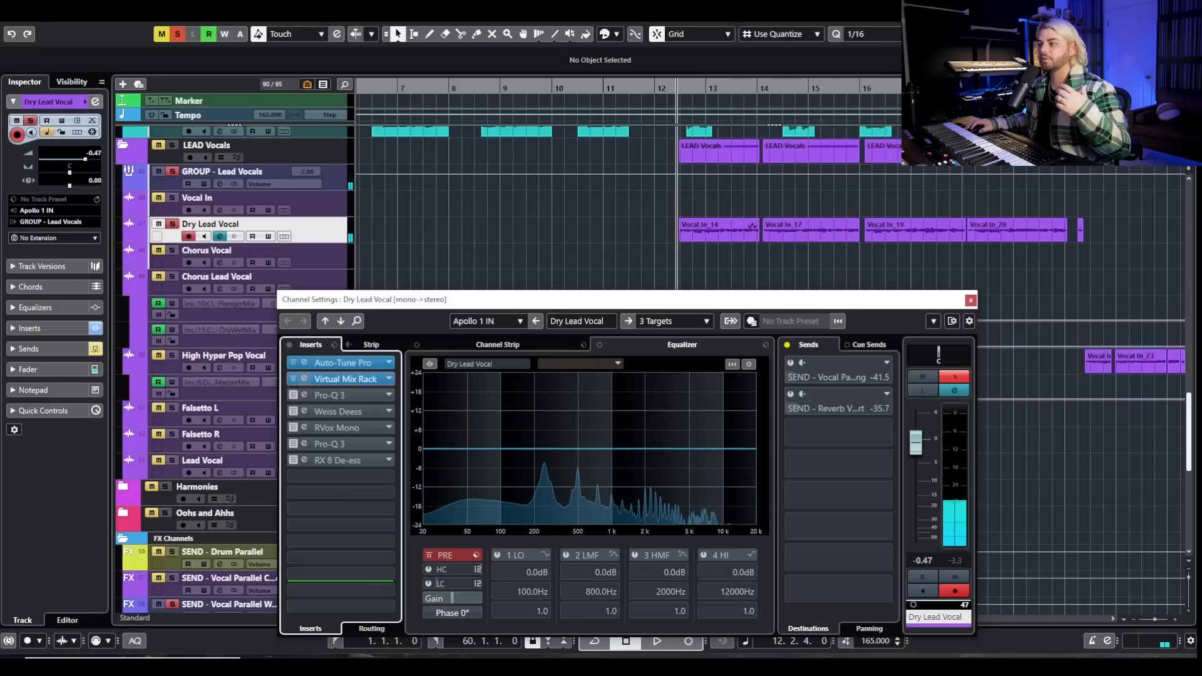
left_click(305, 379)
left_click_drag(486, 109, 373, 116)
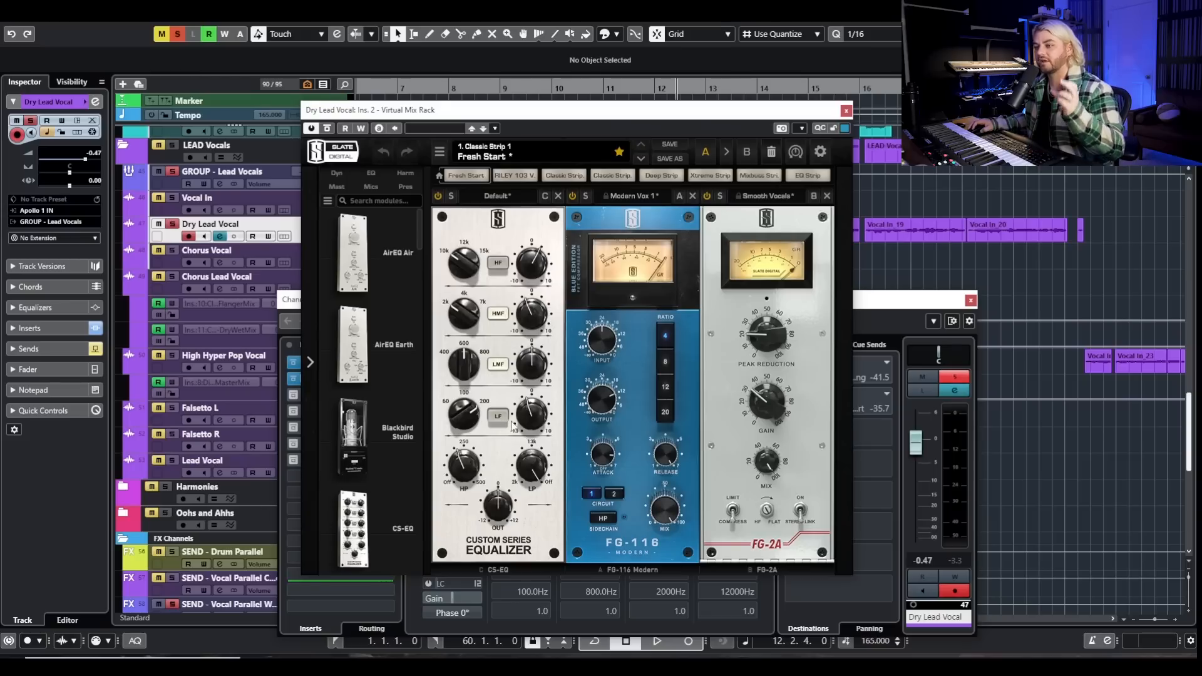
Step: Examine the Virtual Mix Rack's EQ, FG-116 and FG-2A settings while playing the vocal, then close the plug-in
mouse_move(460, 469)
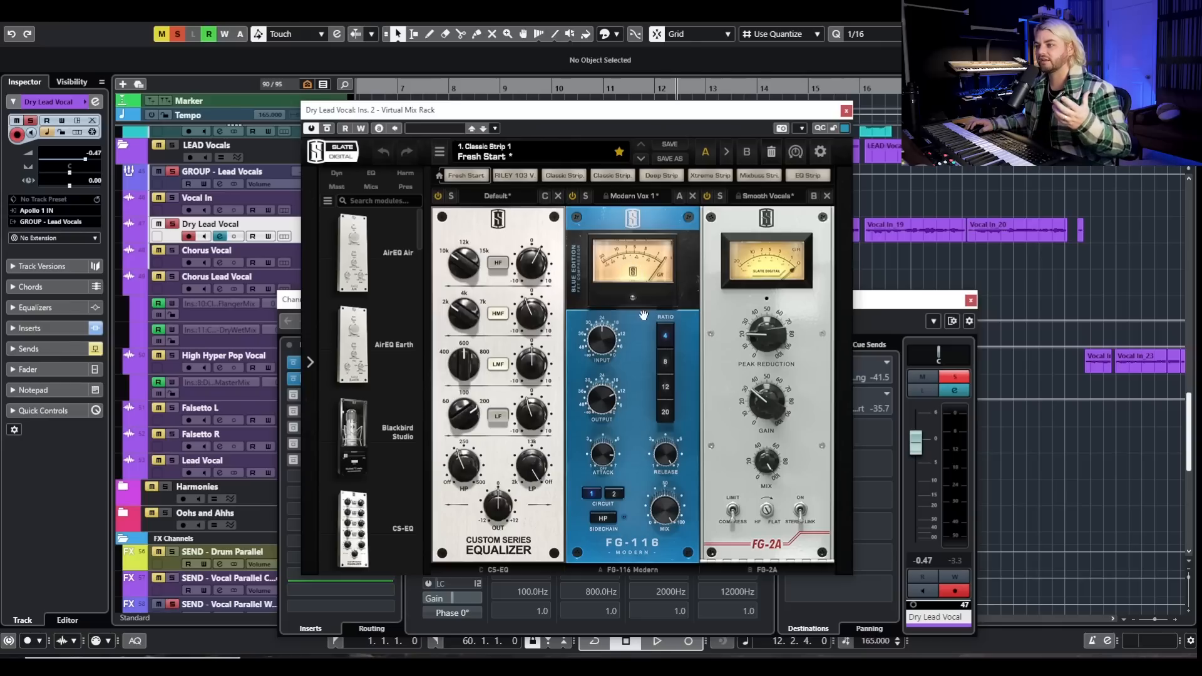
mouse_move(603, 462)
mouse_move(666, 462)
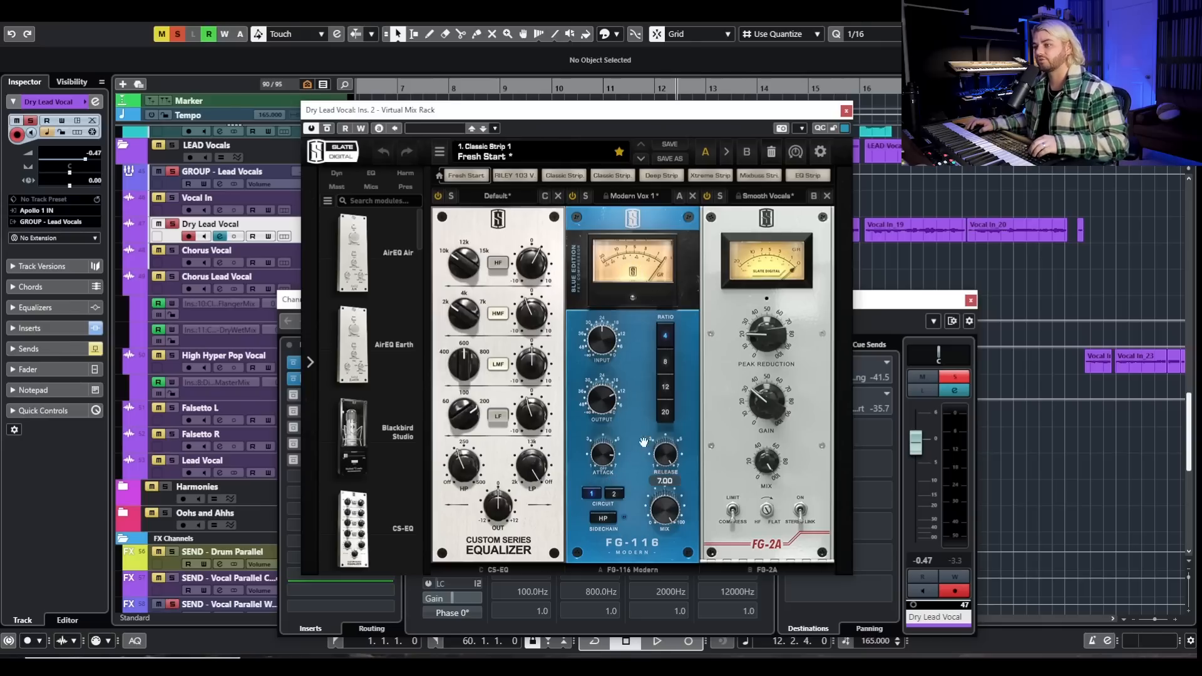
key("space")
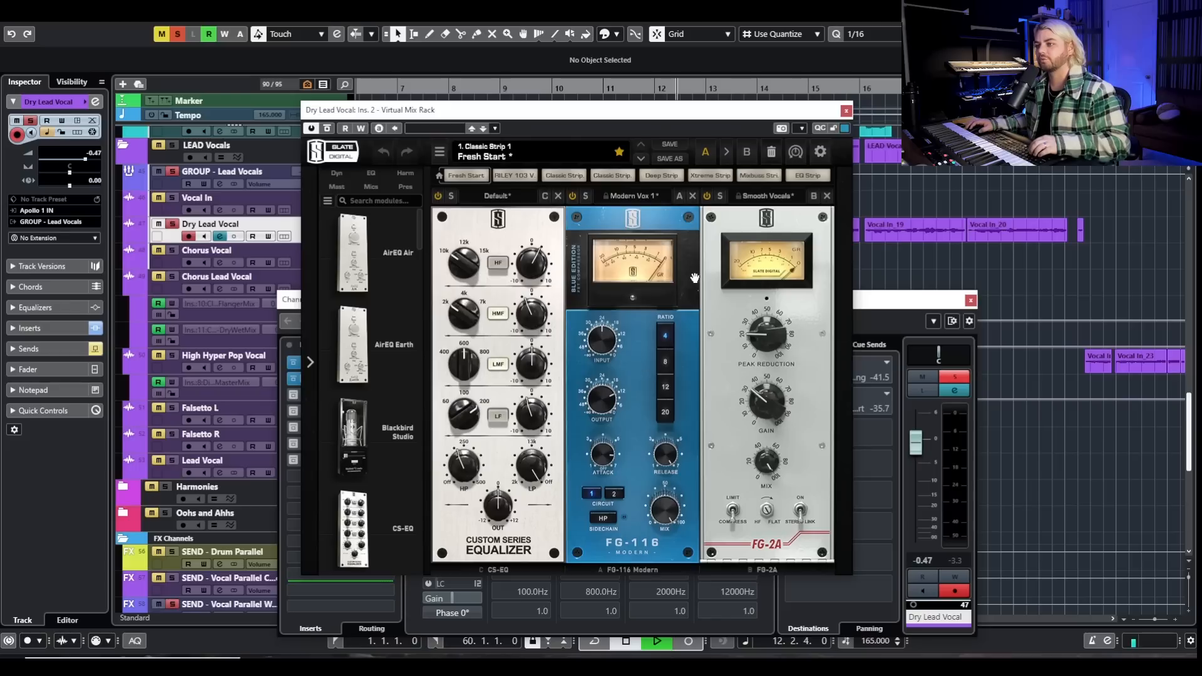
mouse_move(762, 326)
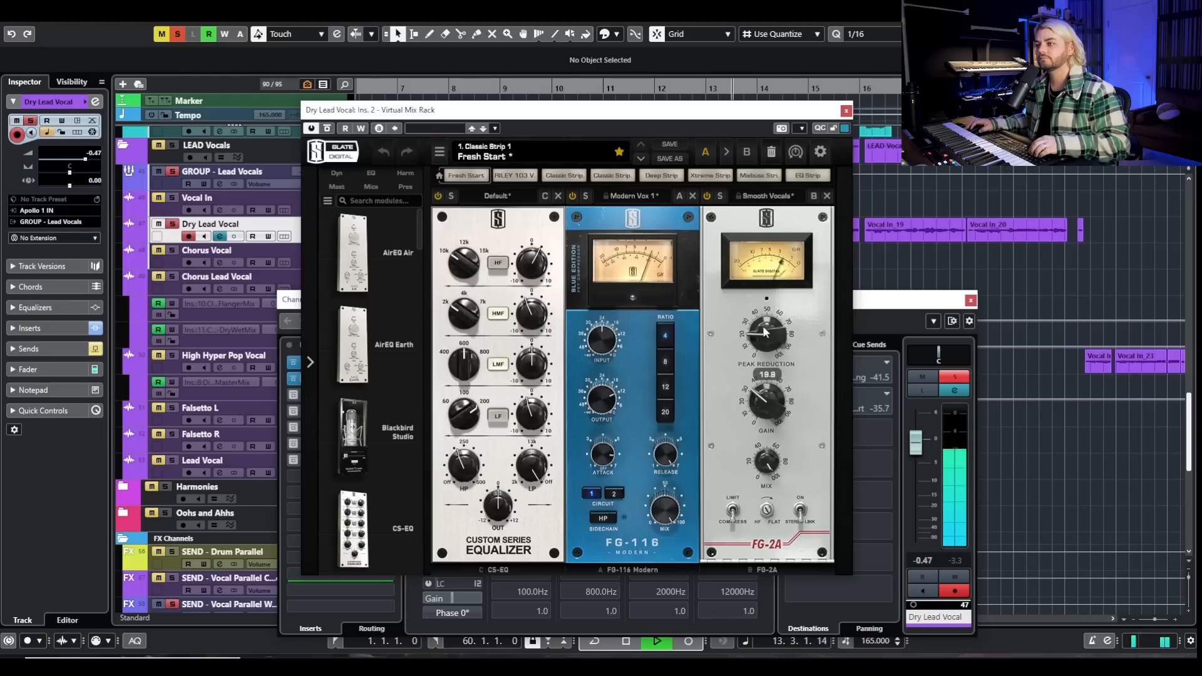
key("space")
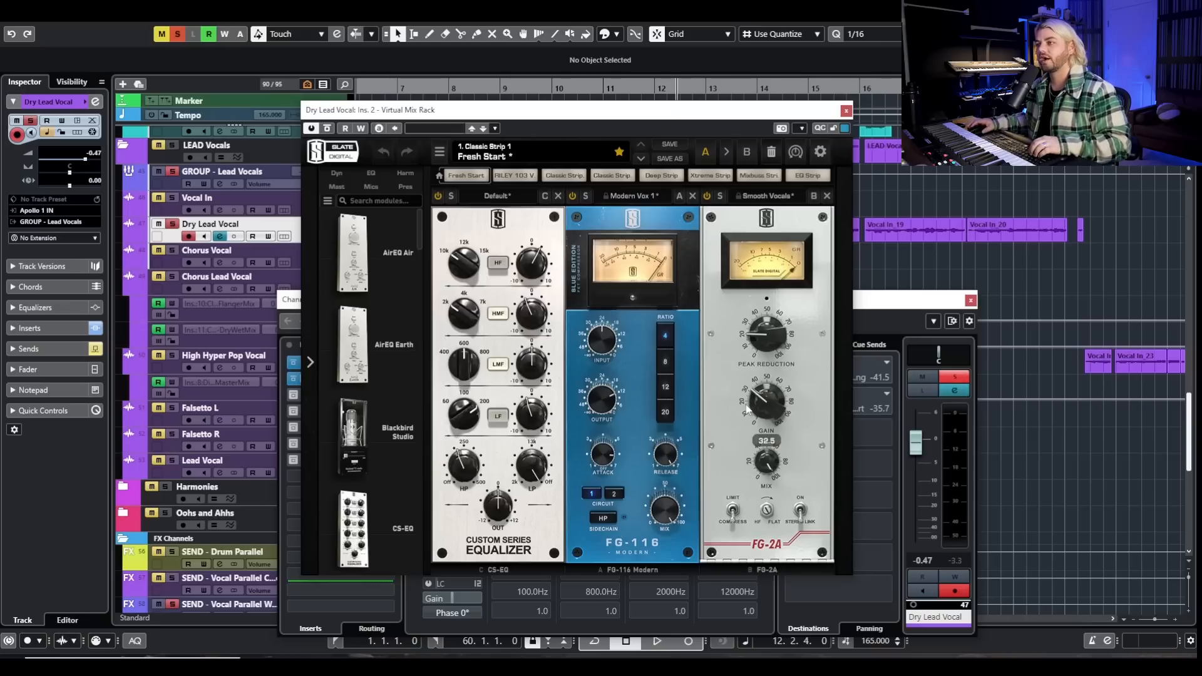
left_click(846, 111)
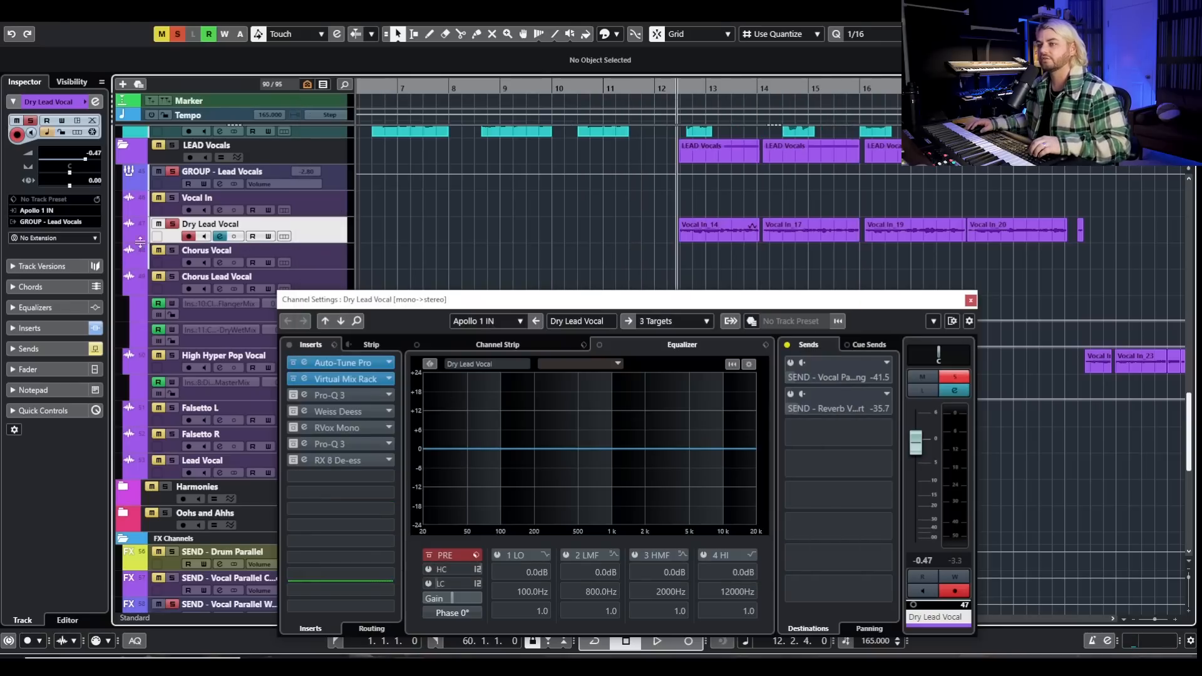
Step: Unsolo Dry Lead Vocal and play it in the full mix, comparing its inserts bypassed and active
left_click(172, 224)
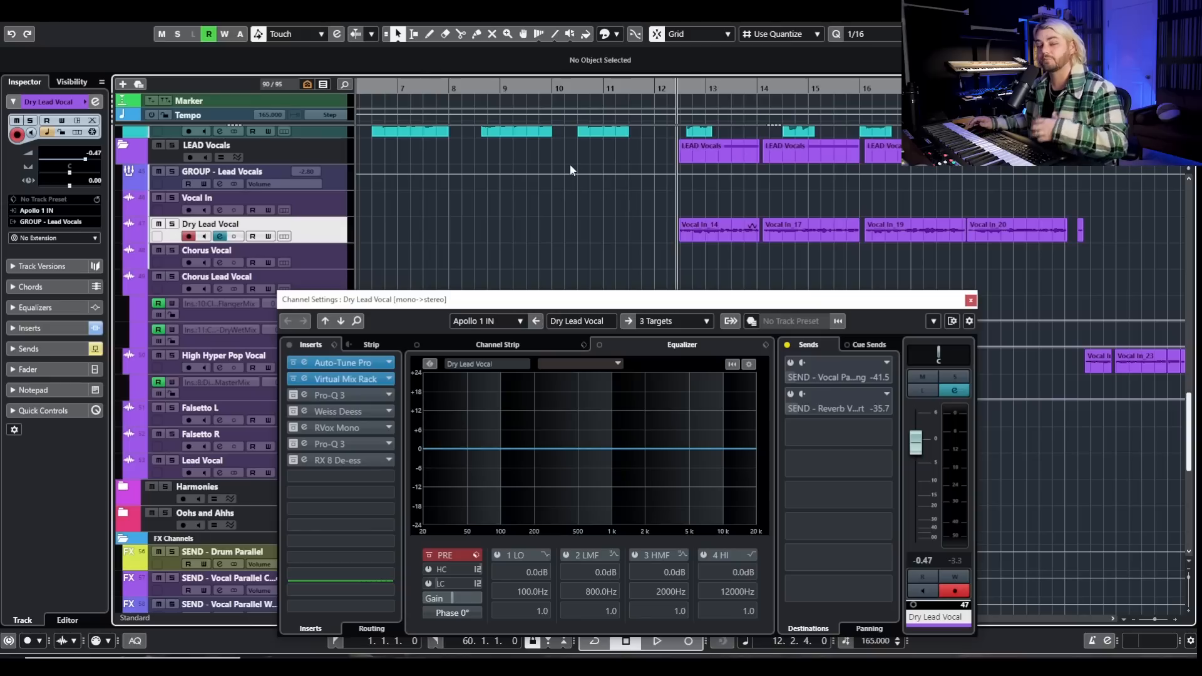
key("space")
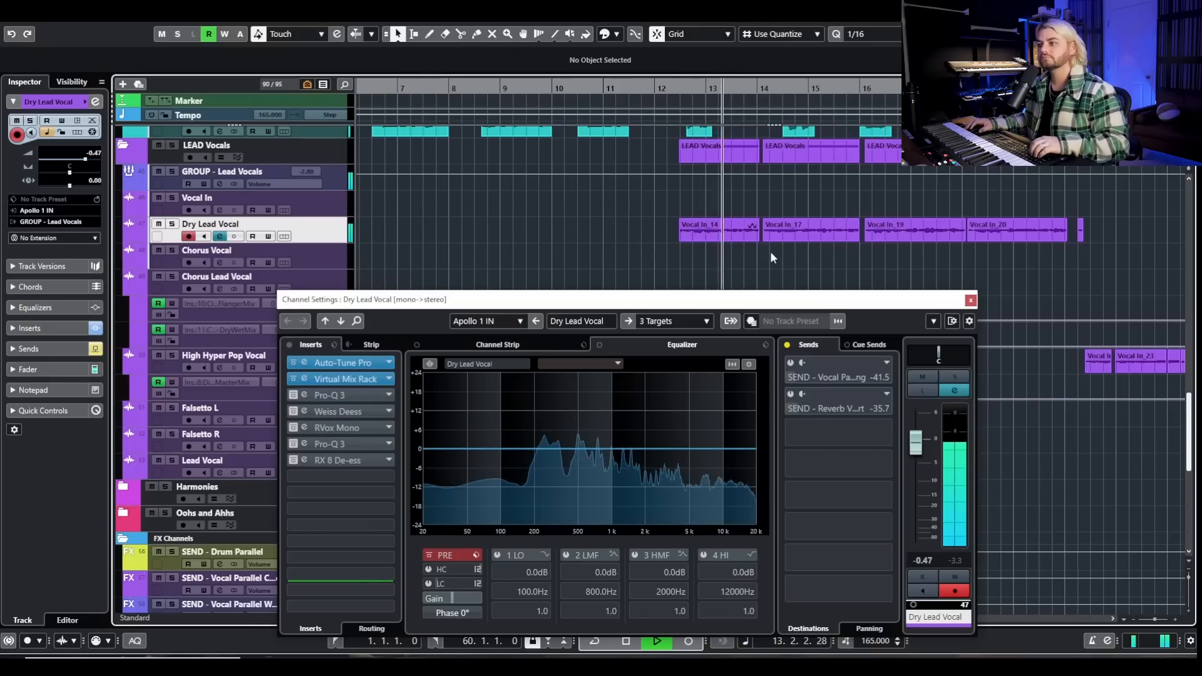
left_click(288, 345)
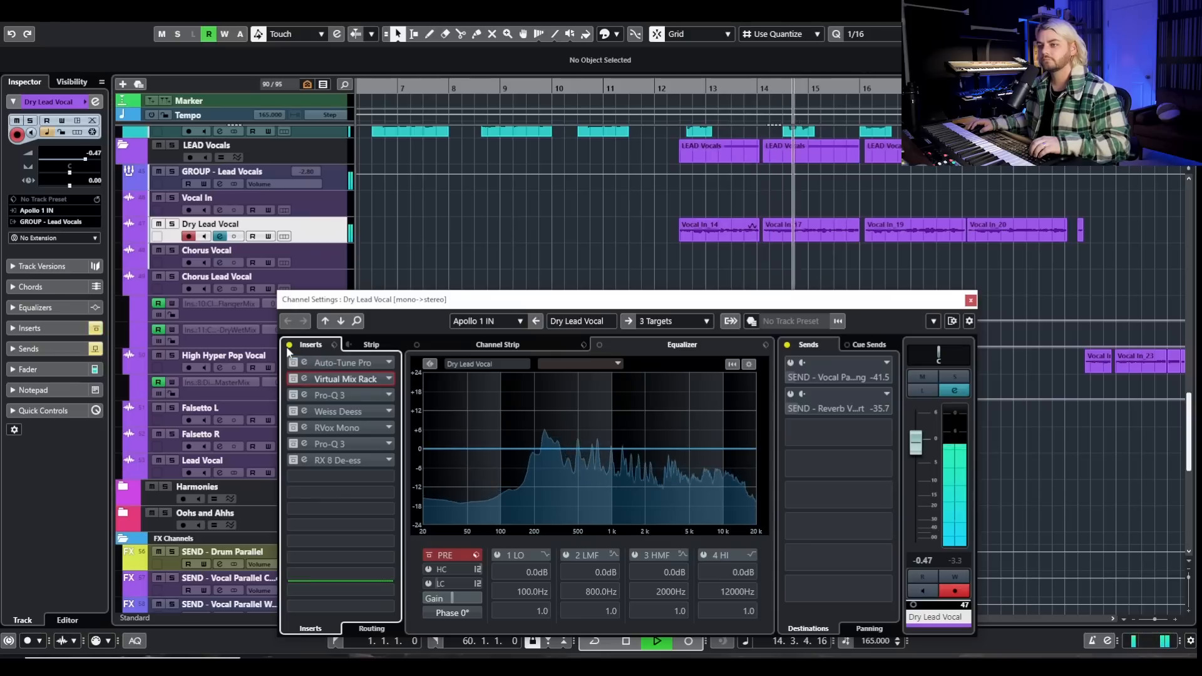
left_click(288, 345)
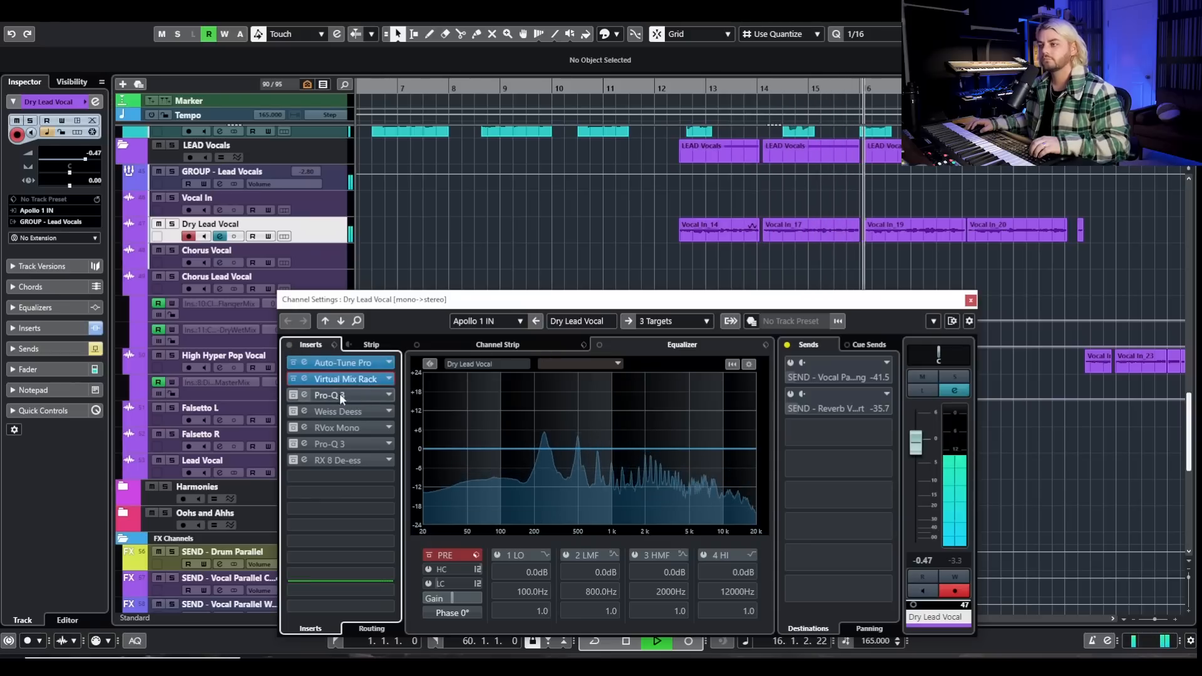
key("space")
Step: Reactivate the first Pro-Q 3 insert on Dry Lead Vocal and open its EQ curve over the project
left_click(295, 399)
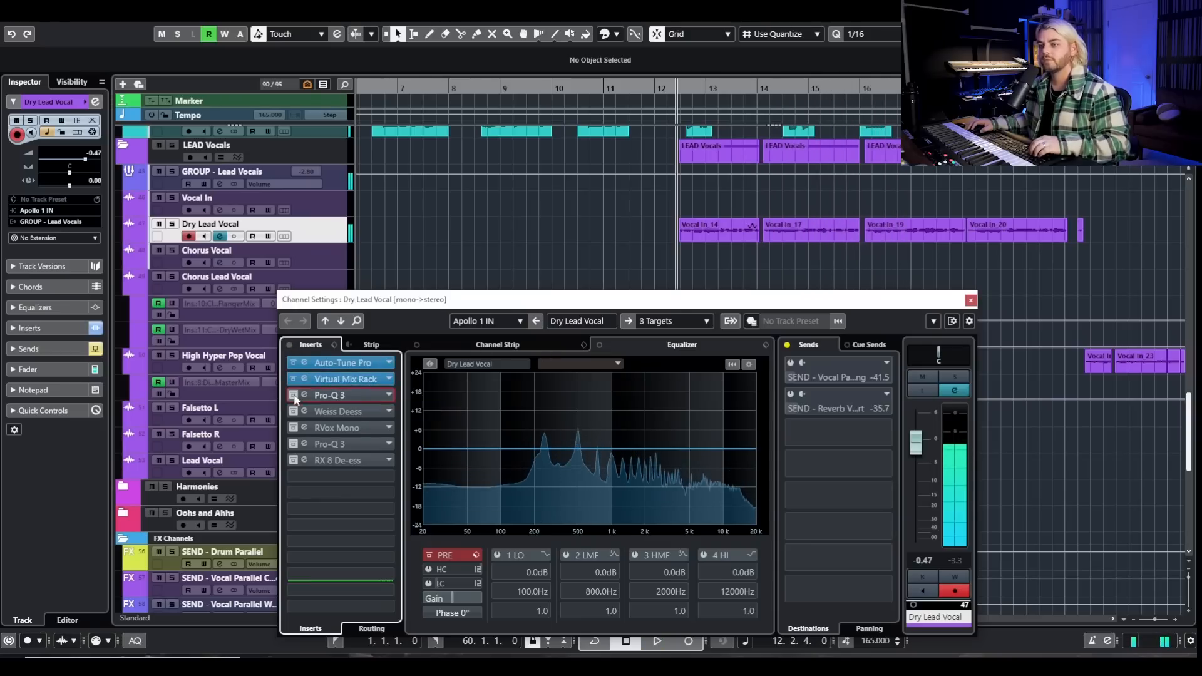
left_click(333, 392)
left_click_drag(996, 152, 451, 159)
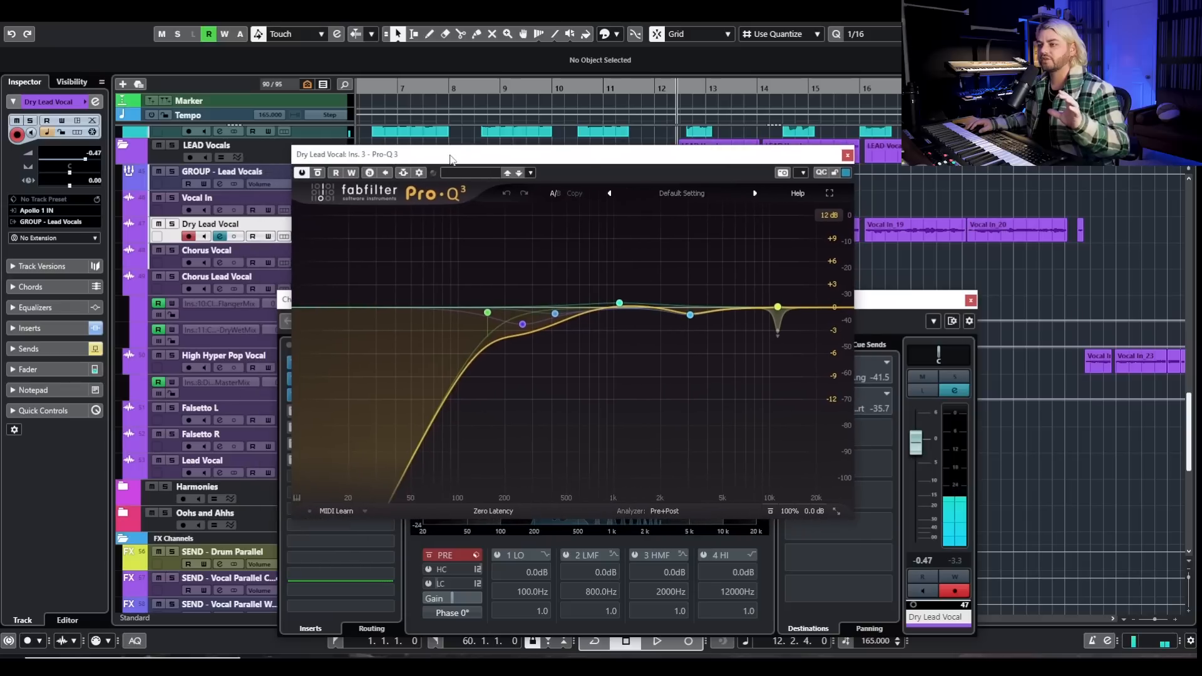
Step: Solo Dry Lead Vocal and audition the Pro-Q 3 band at 260.44 Hz in isolation, then end the band solo and stop playback
mouse_move(522, 325)
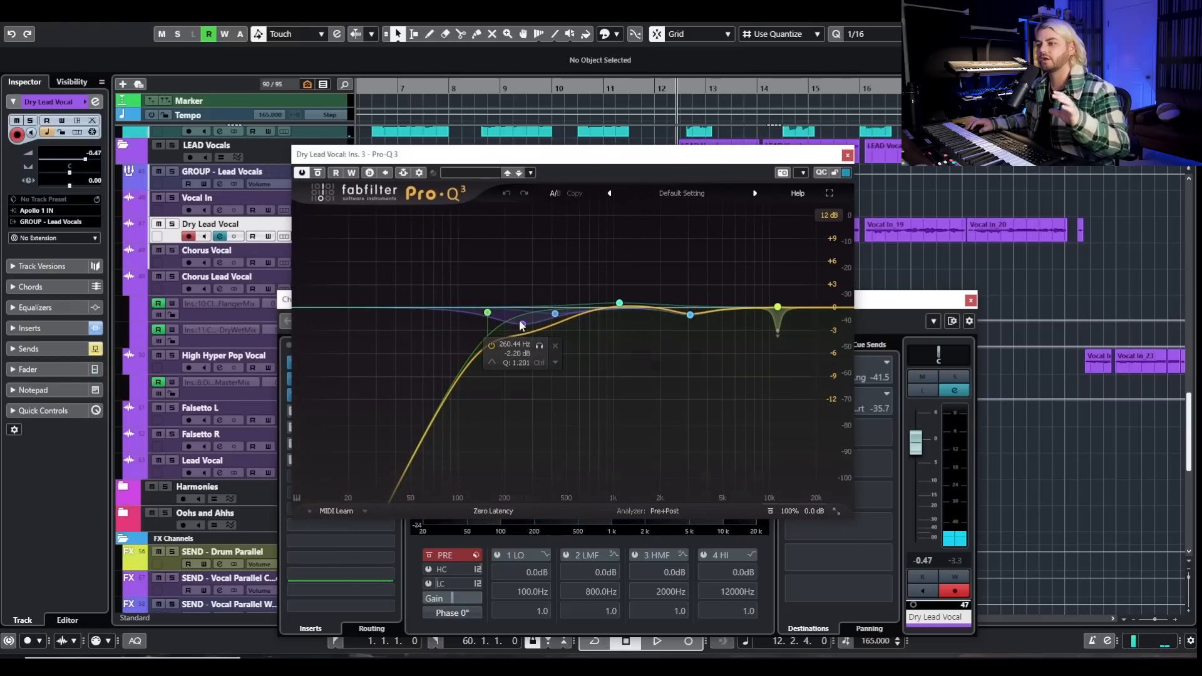
left_click(172, 224)
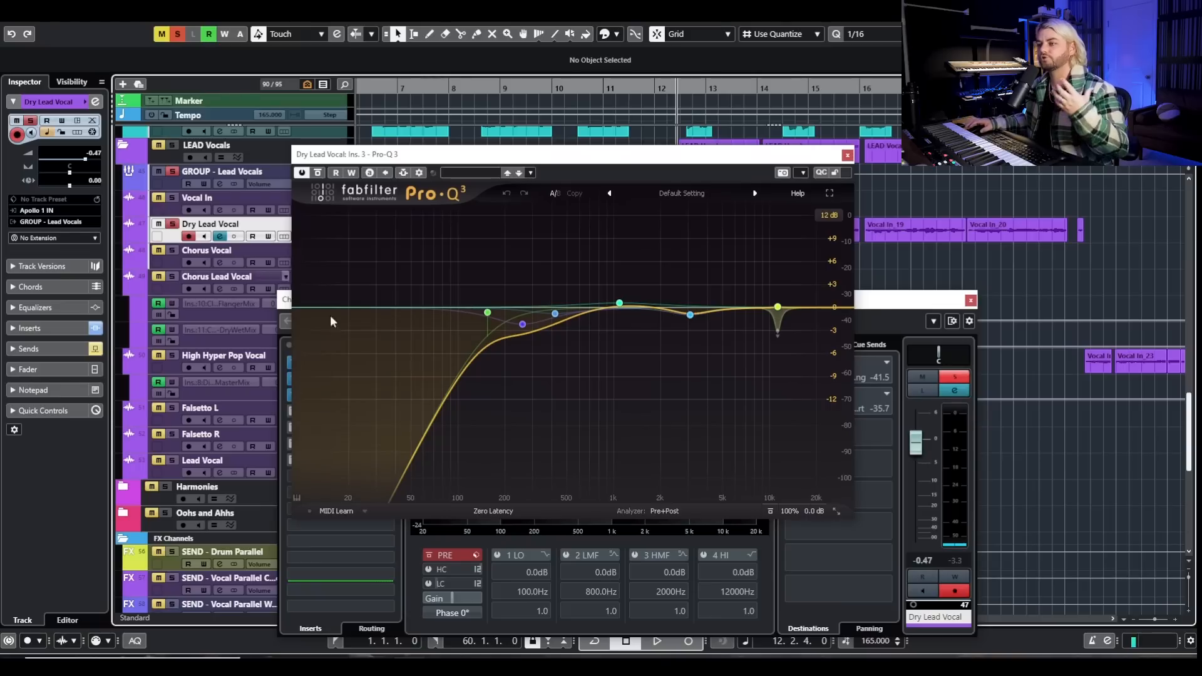
mouse_move(522, 324)
left_click(539, 347)
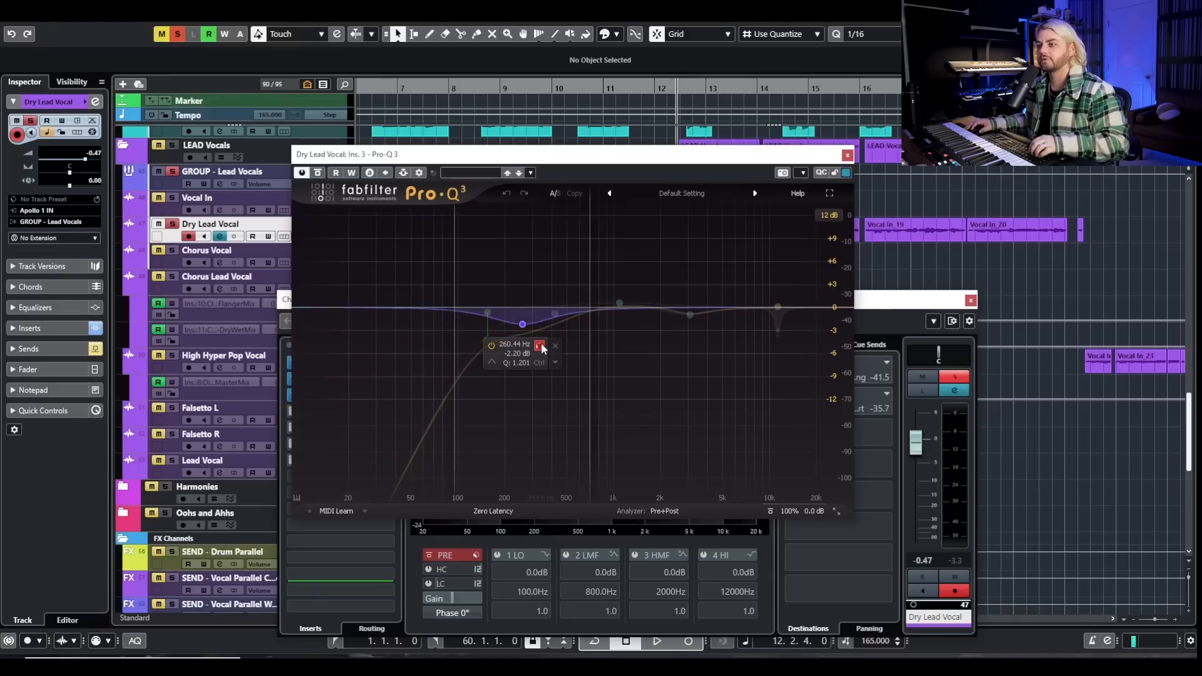
key("space")
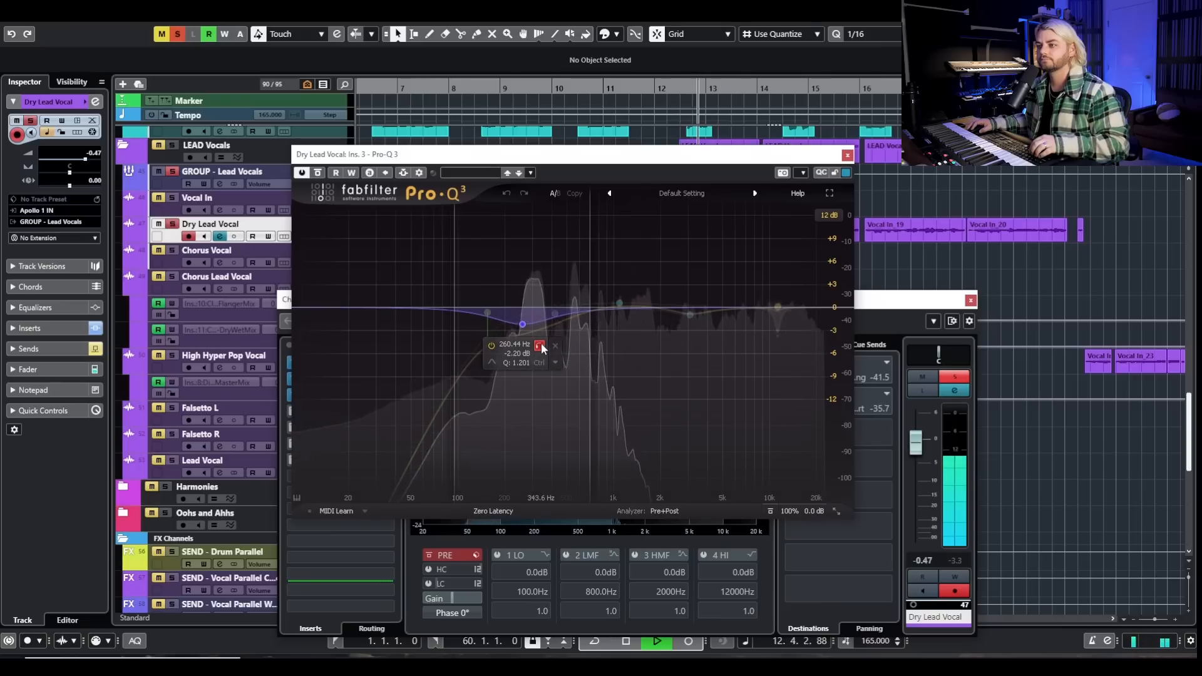
left_click_drag(543, 349, 571, 340)
left_click(572, 336)
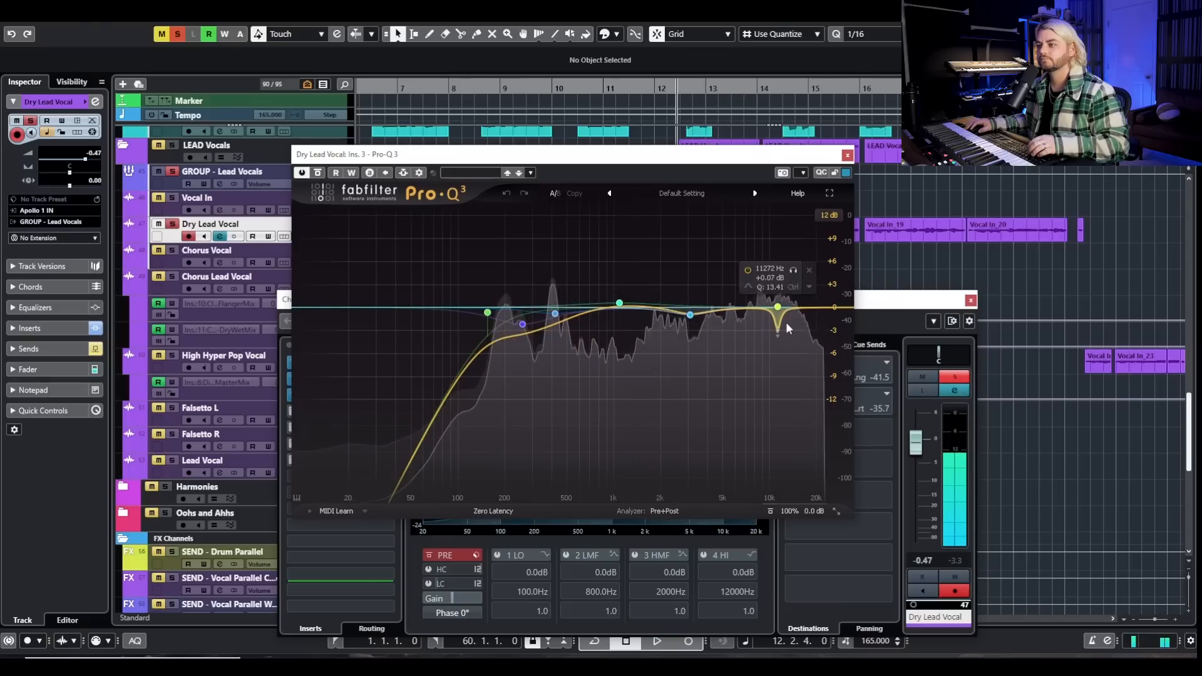
key("space")
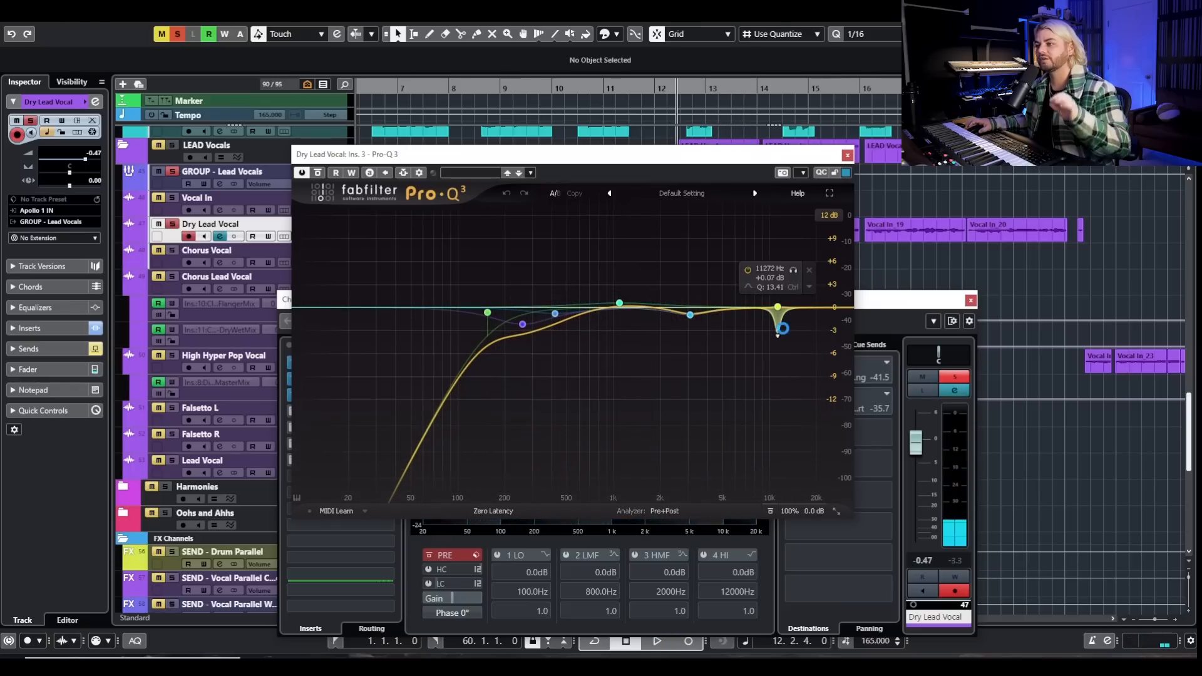
Step: Audition the narrow Pro-Q 3 band at 11272 Hz in isolation while playing the vocal
left_click(793, 272)
left_click_drag(791, 276, 789, 282)
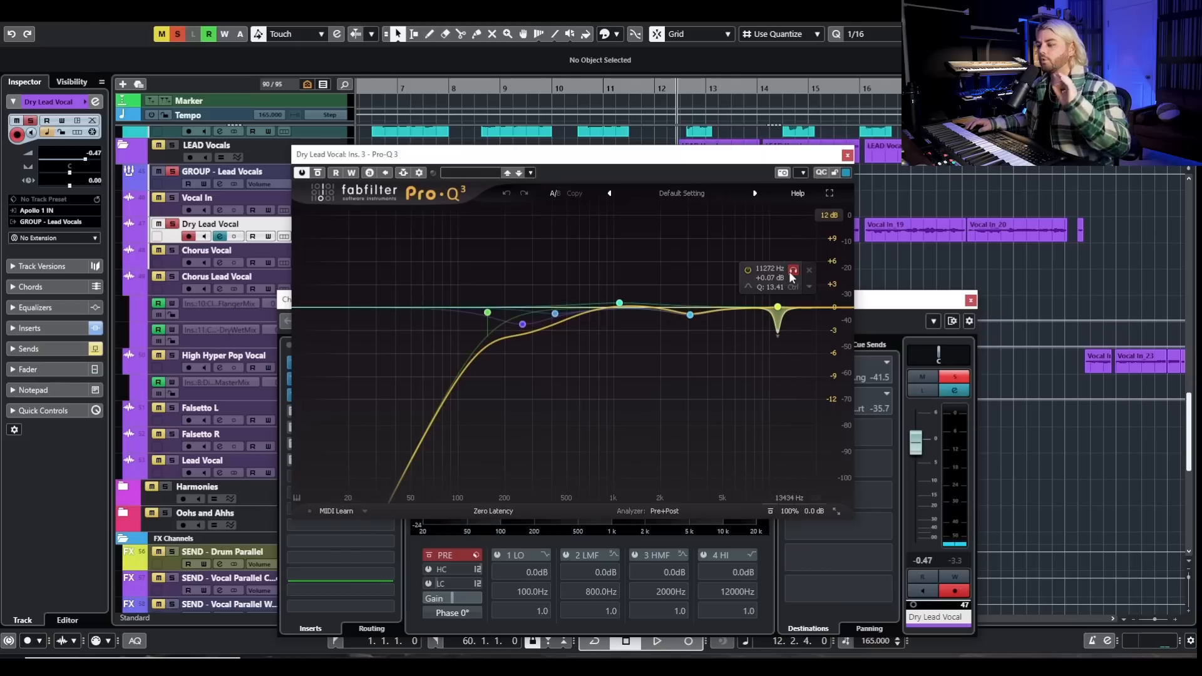
left_click(793, 278)
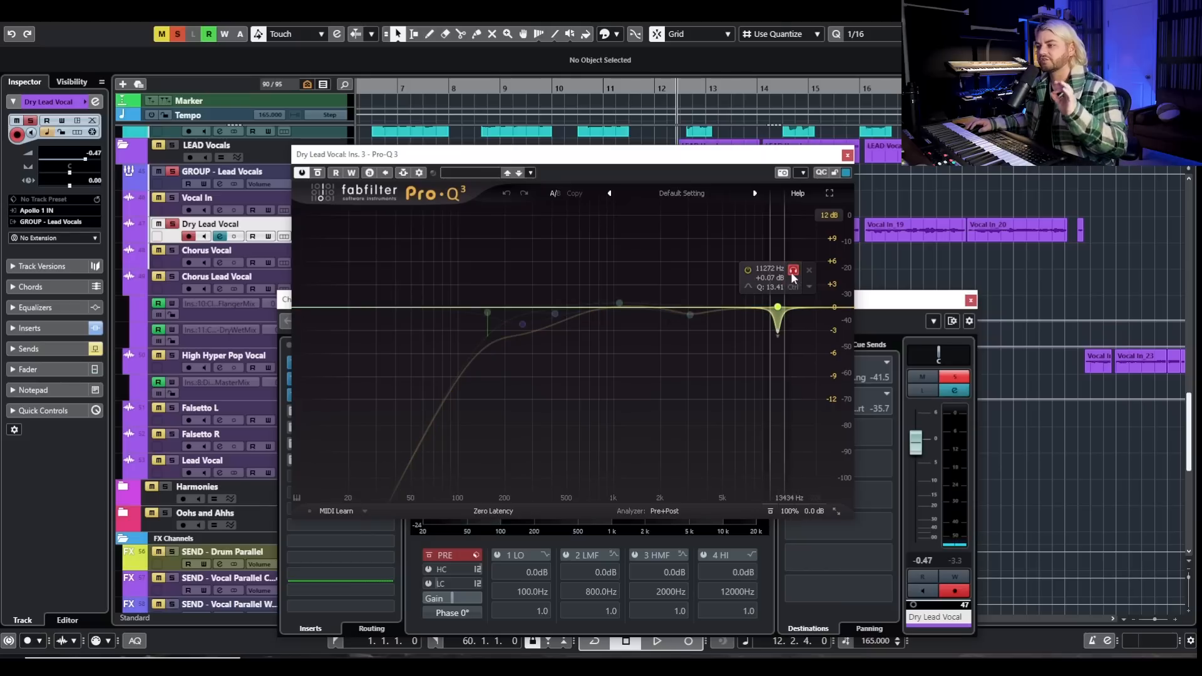
key("space")
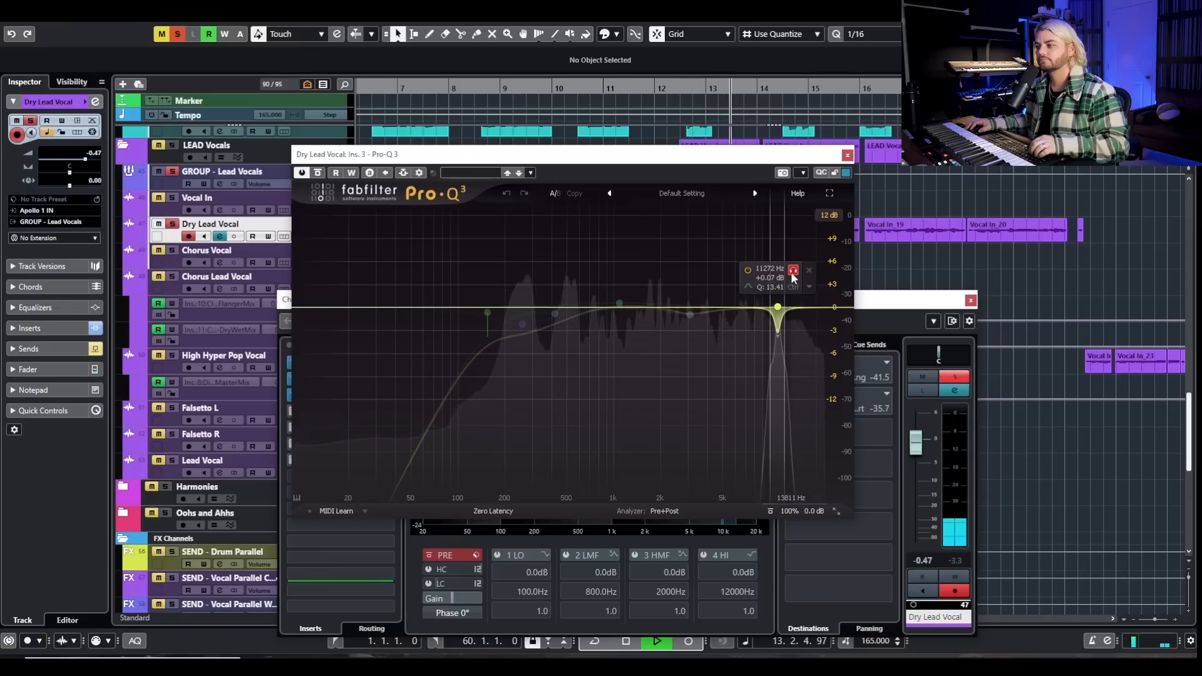
Step: Audition the Pro-Q 3 band at 3094.1 Hz in isolation during playback, then end the band solo
key("space")
left_click(708, 338)
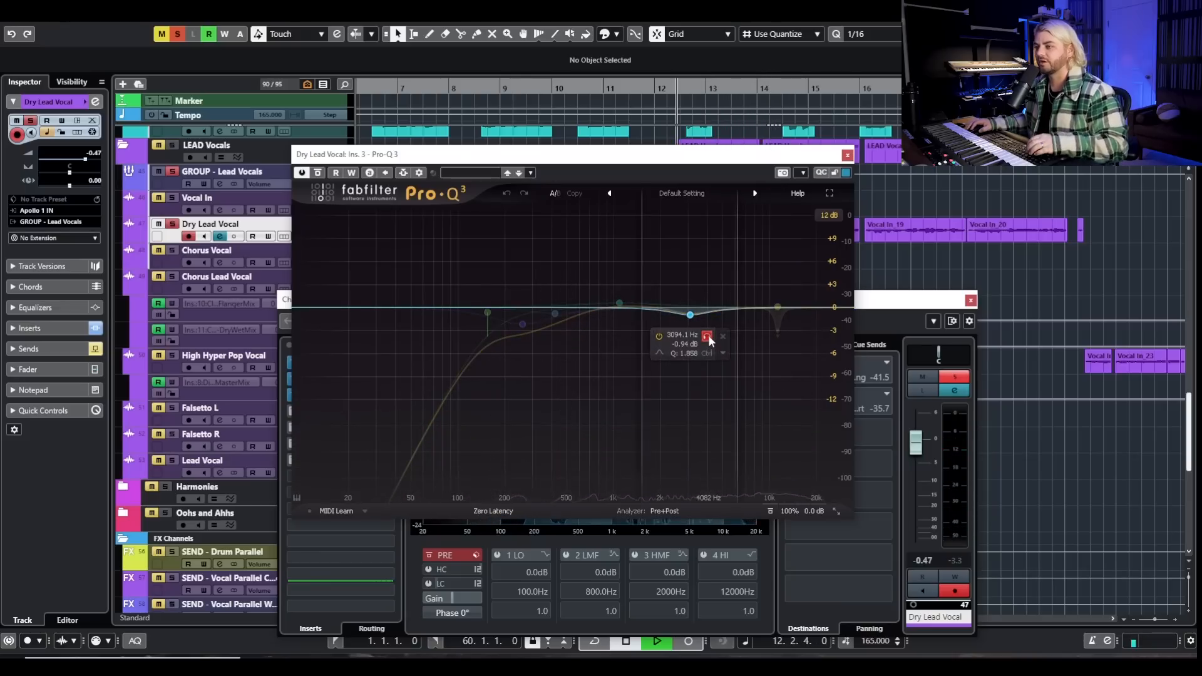
key("space")
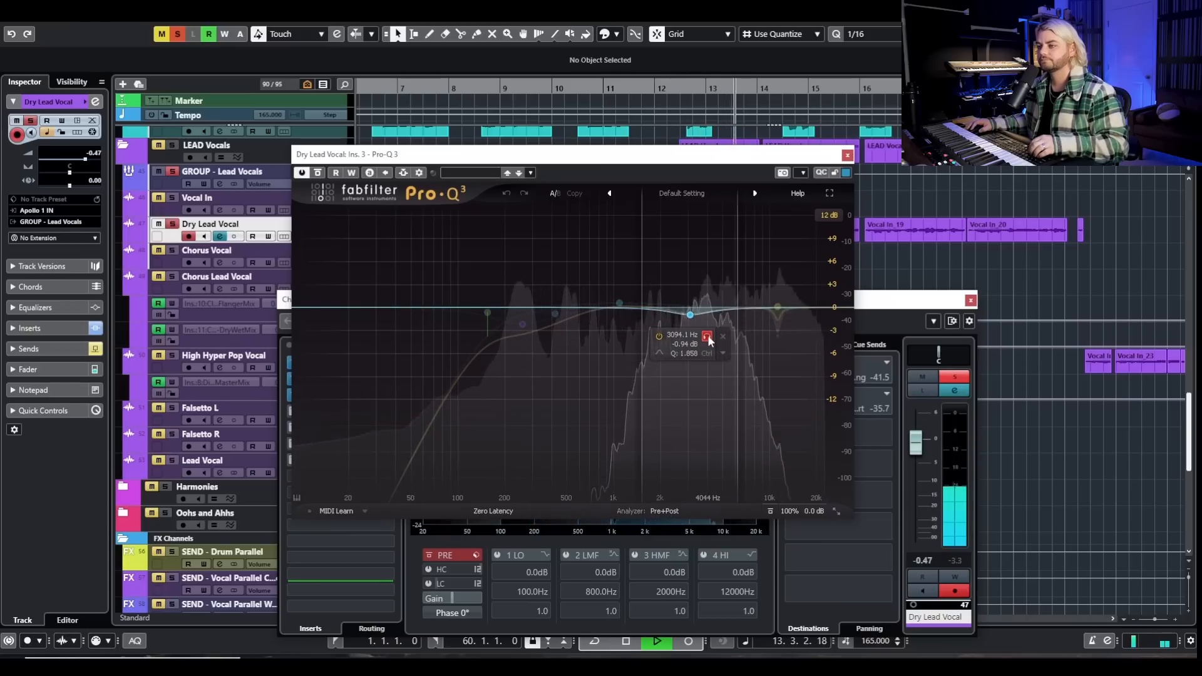
left_click(708, 339)
key("space")
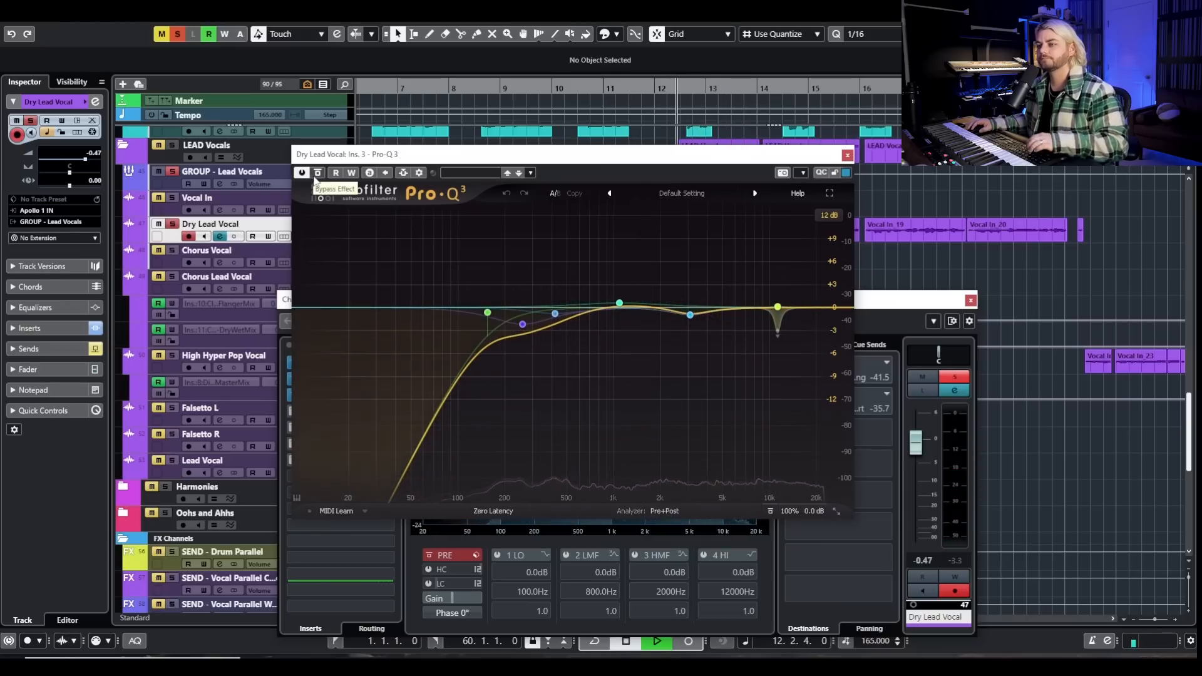
Step: Compare the first Pro-Q 3 bypassed and active on the soloed vocal, then unsolo Dry Lead Vocal and close the EQ
key("space")
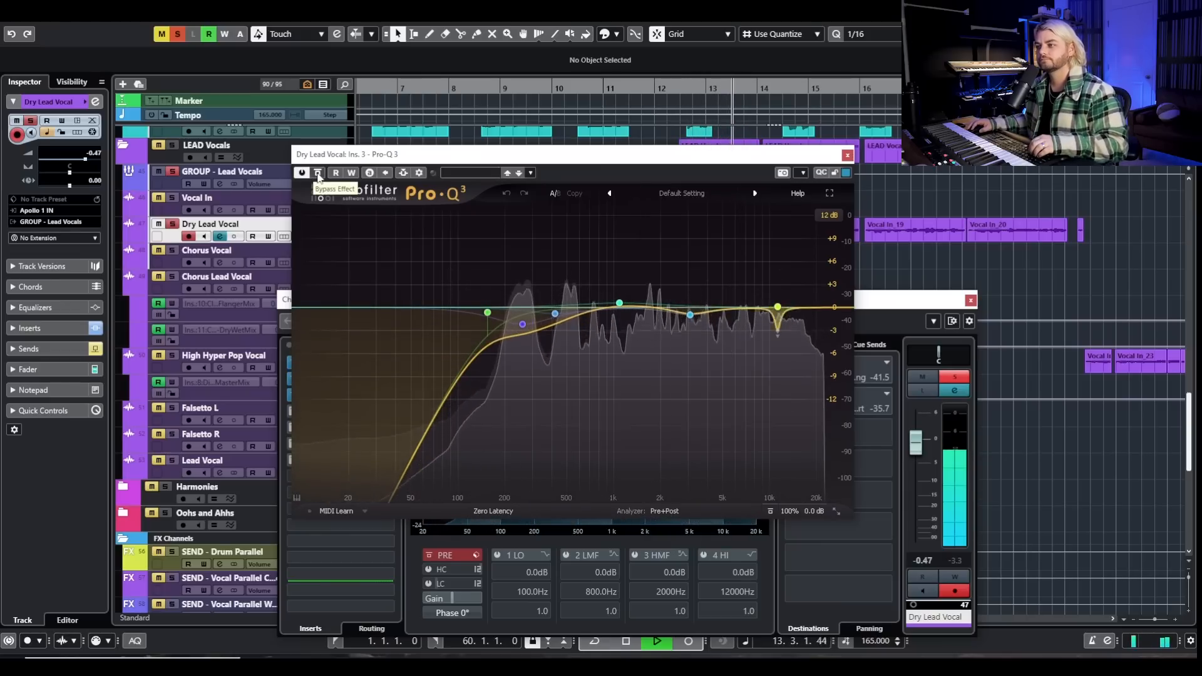
left_click(318, 173)
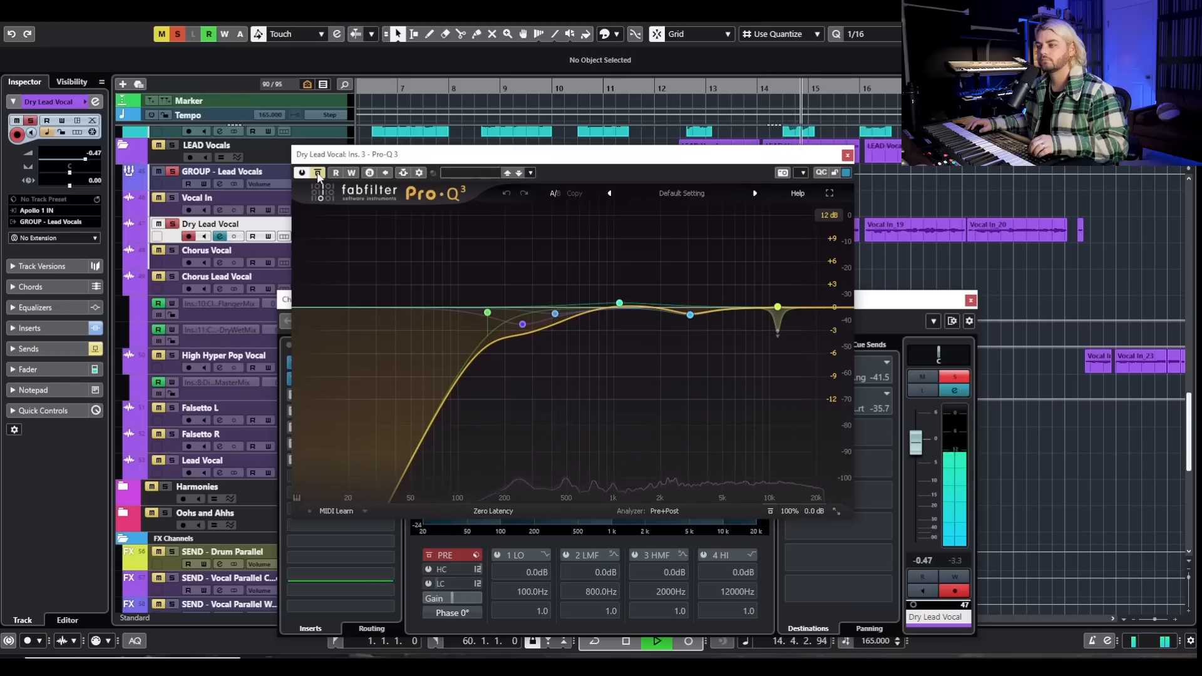
left_click(318, 175)
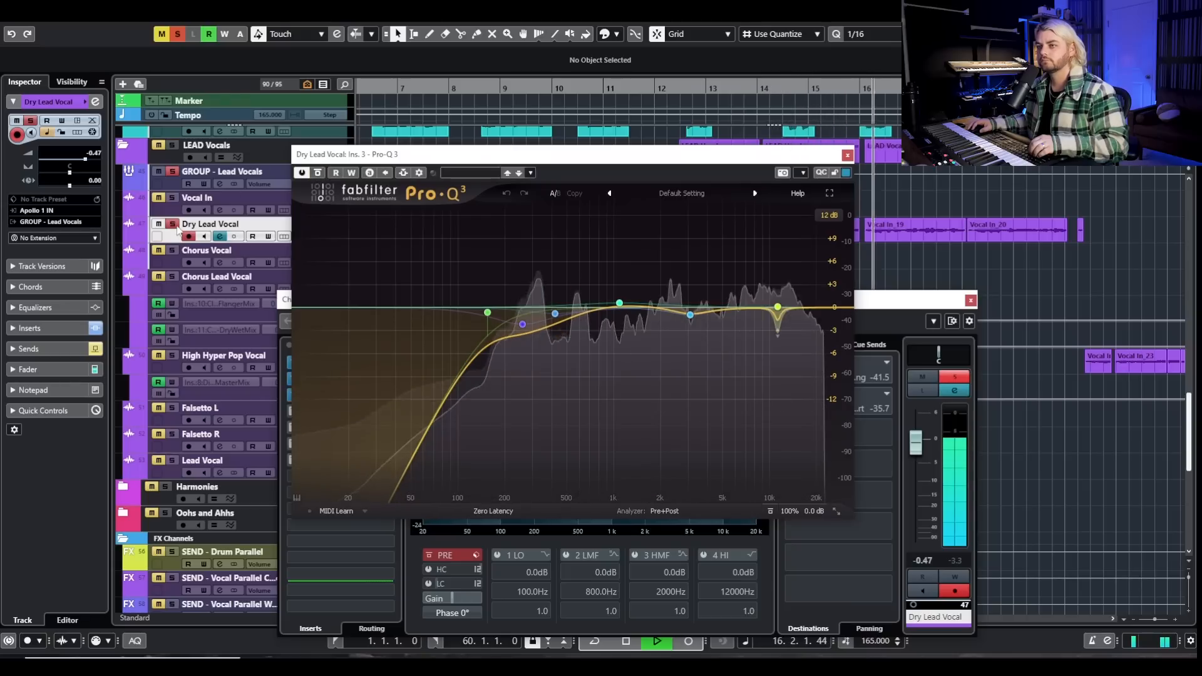
key("s")
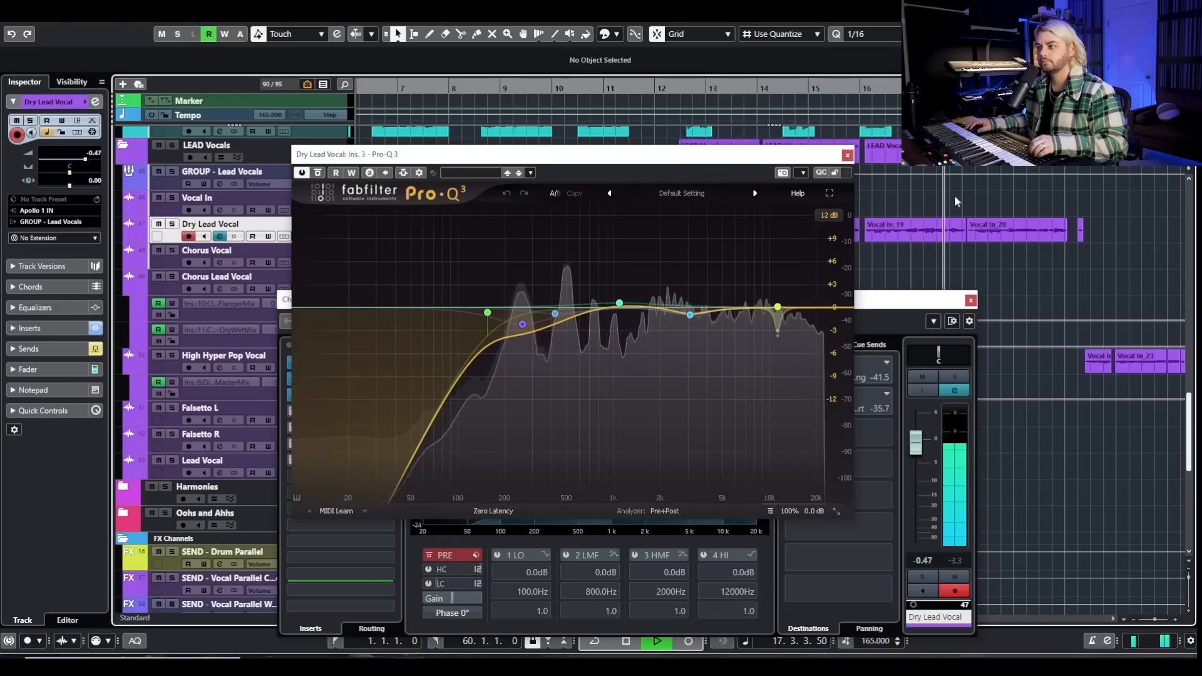
key("space")
left_click(847, 157)
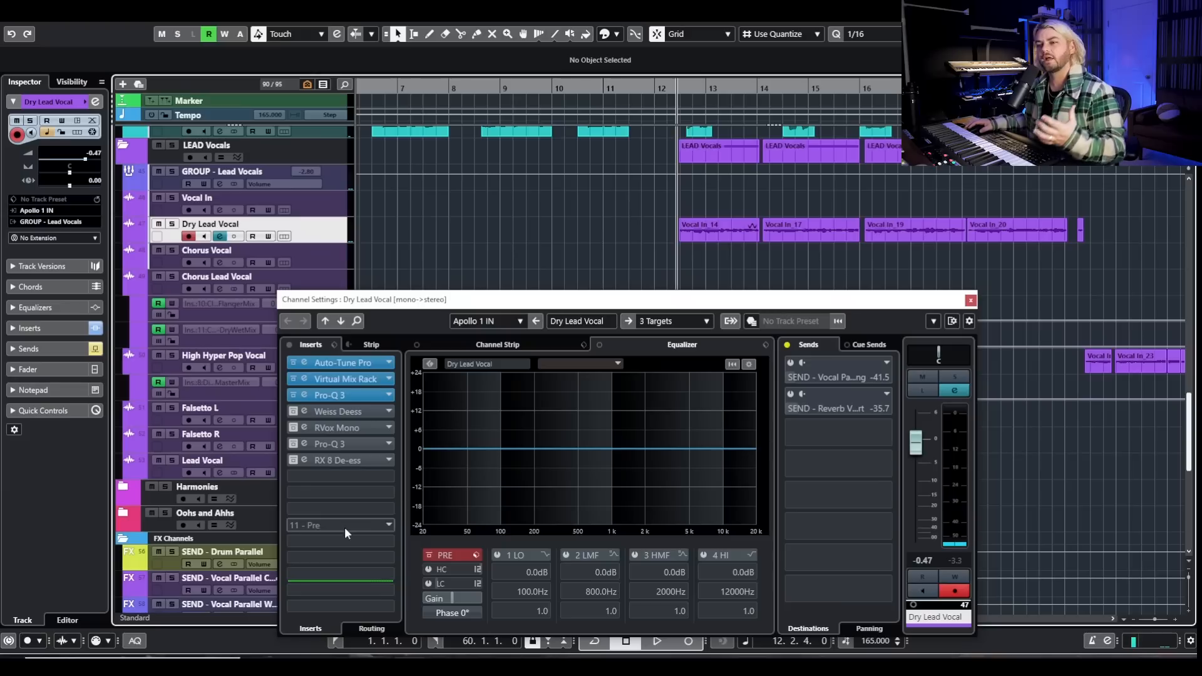
Step: Reactivate and open the Weiss Deess insert on Dry Lead Vocal, comparing it active and bypassed during playback
left_click(337, 411)
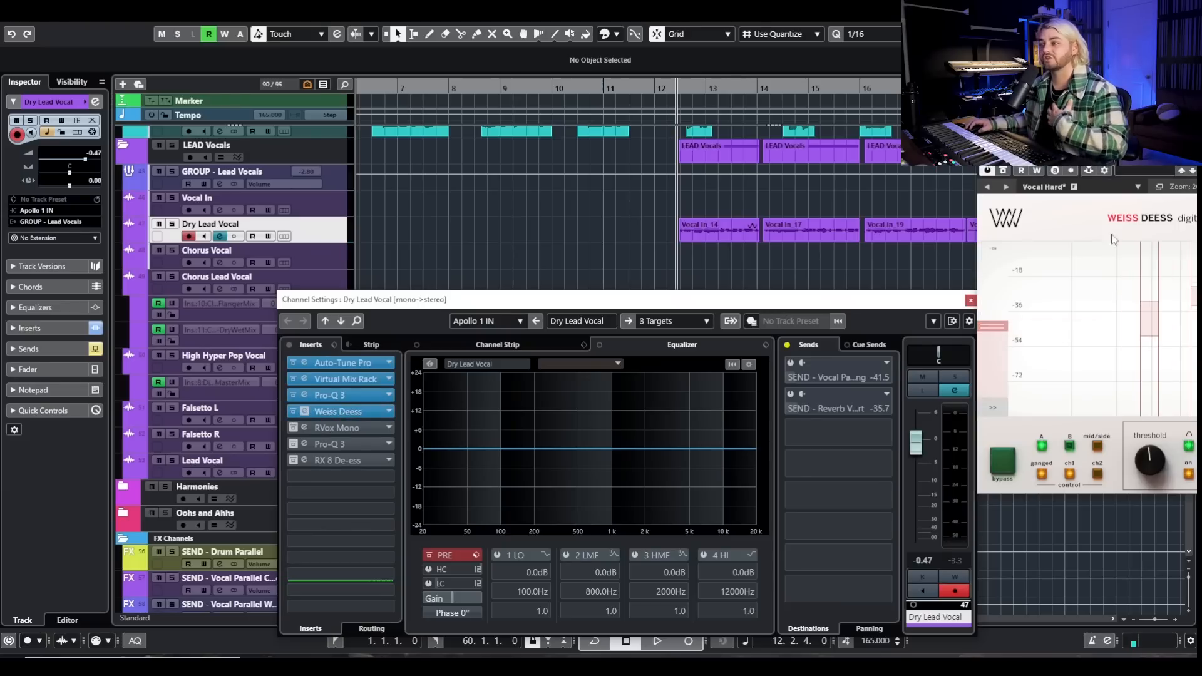
left_click_drag(1179, 169, 551, 268)
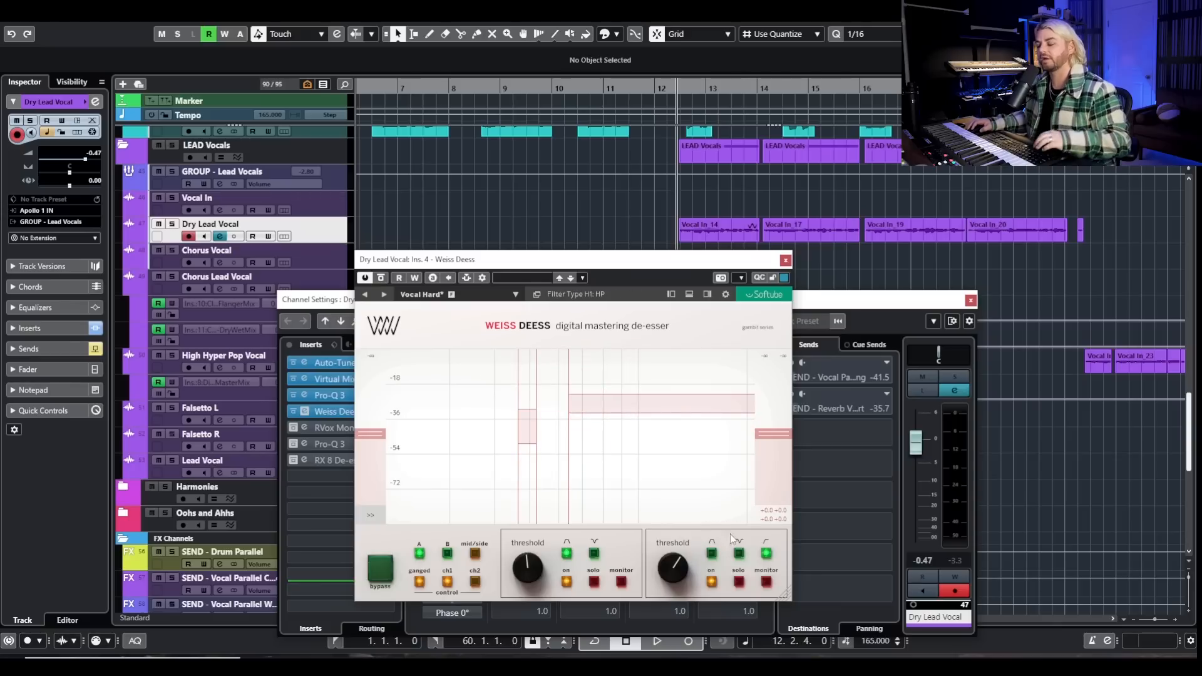
key("space")
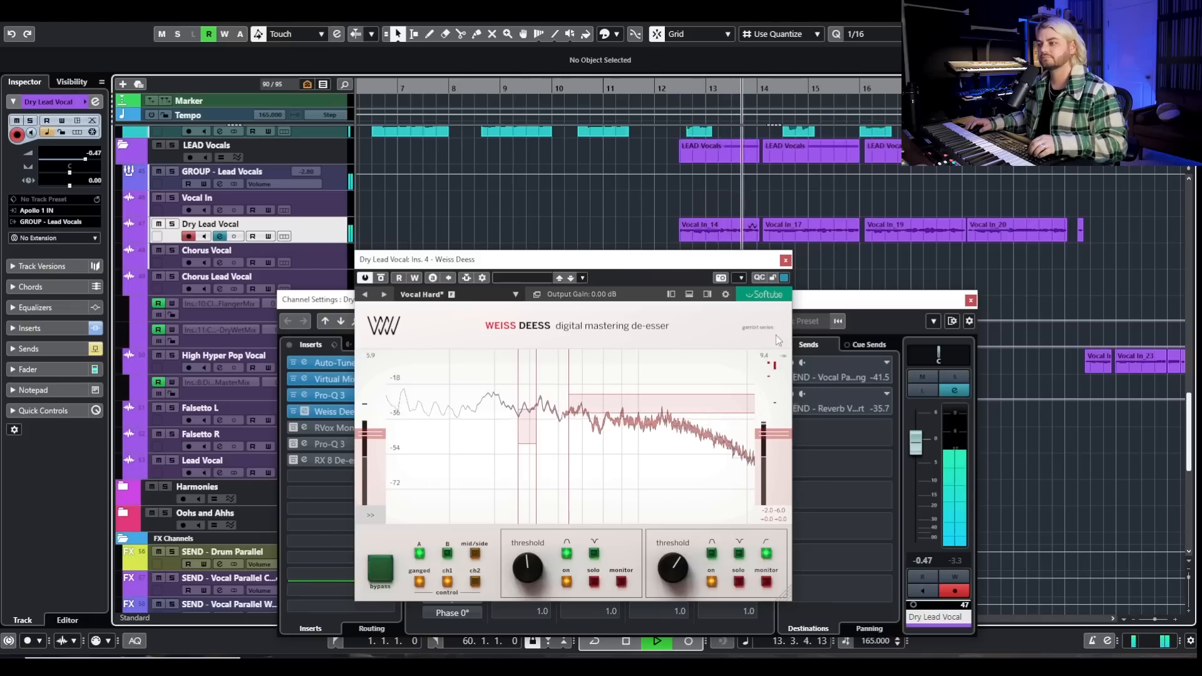
left_click(382, 278)
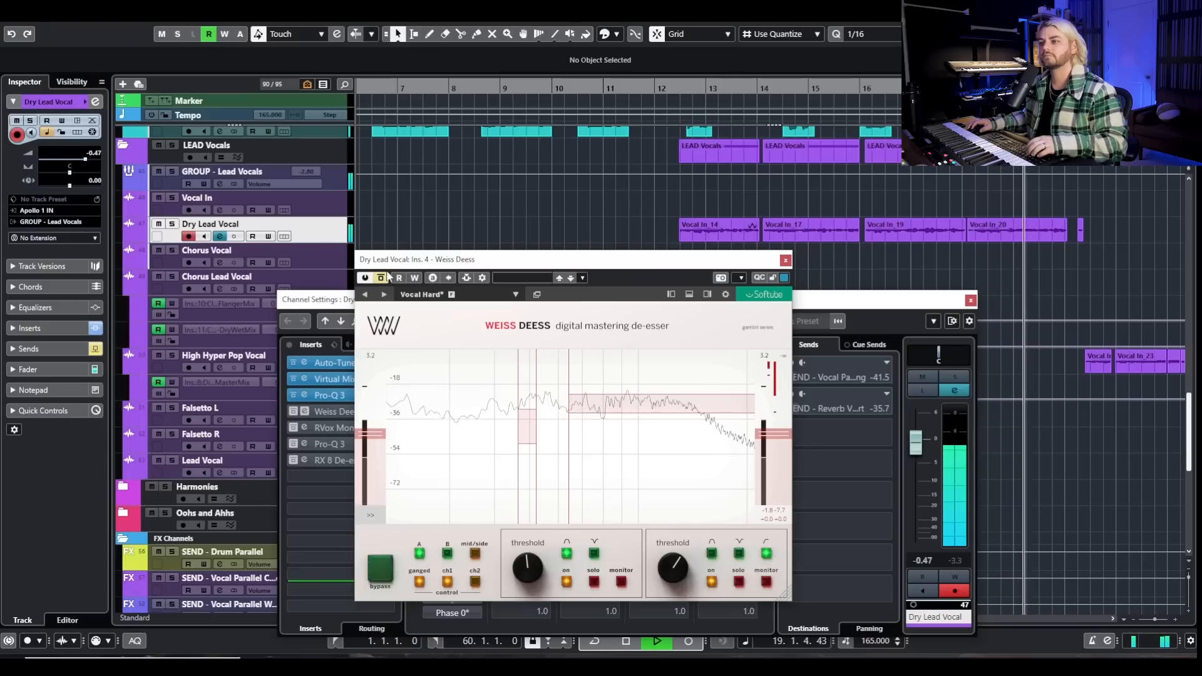
key("space")
left_click(381, 278)
Step: Examine the threshold, range and frequency settings of both Weiss Deess bands, then close the de-esser
mouse_move(530, 412)
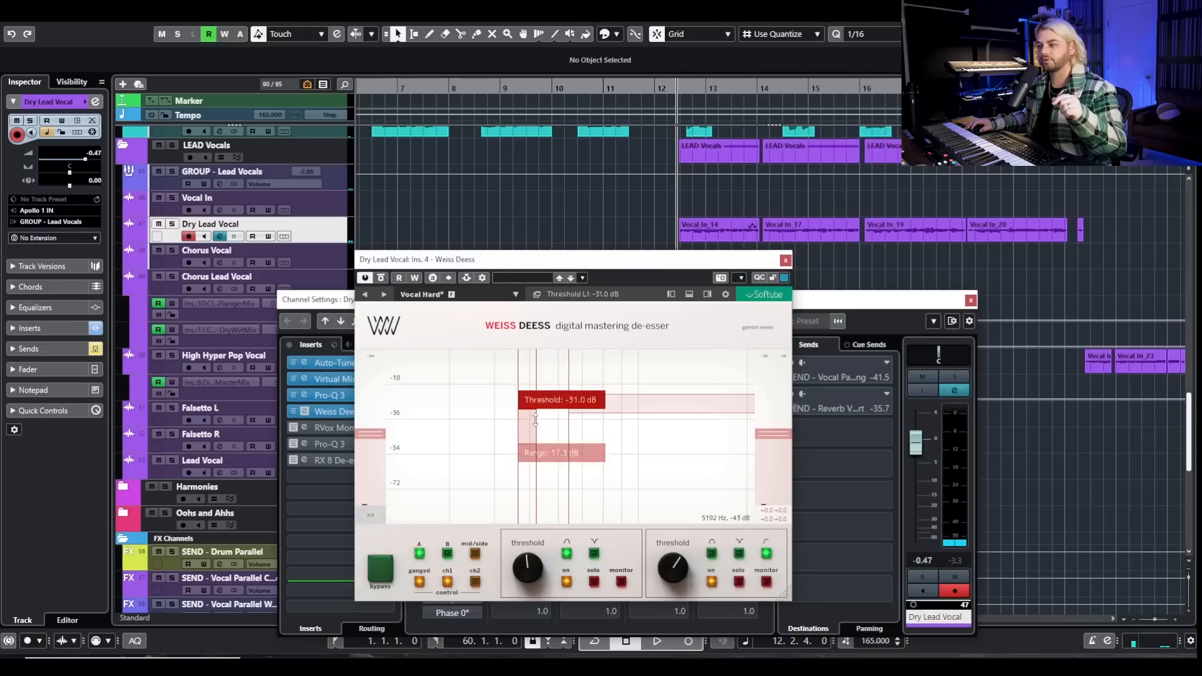
mouse_move(689, 394)
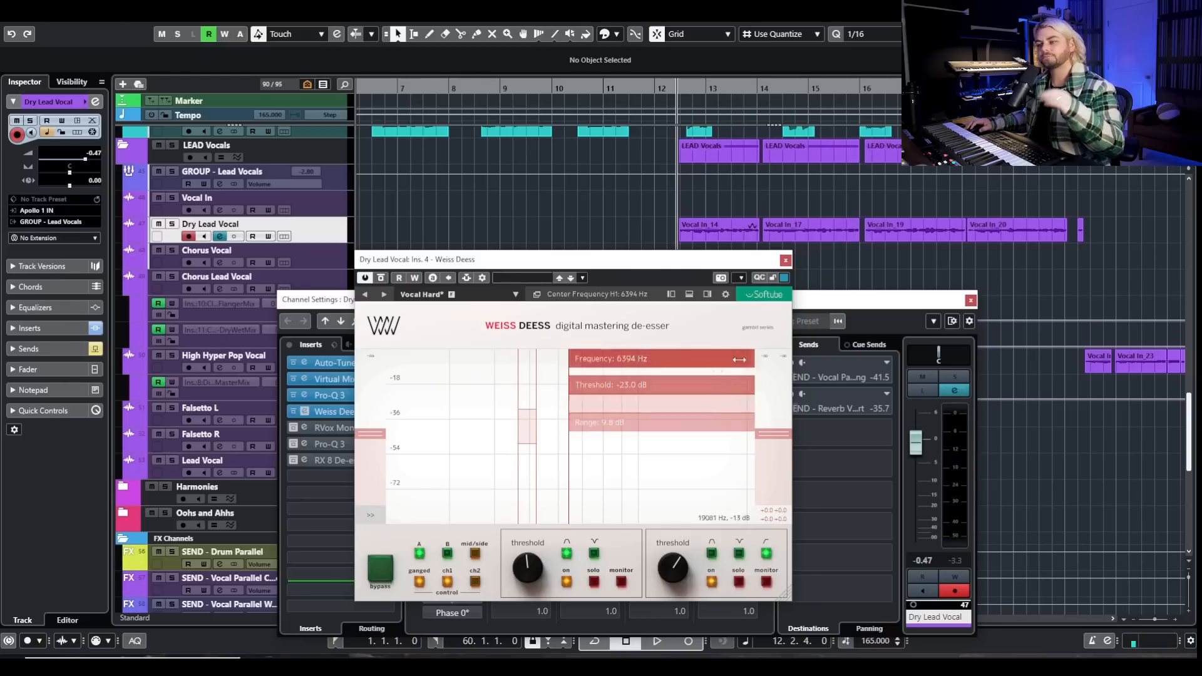
left_click(785, 259)
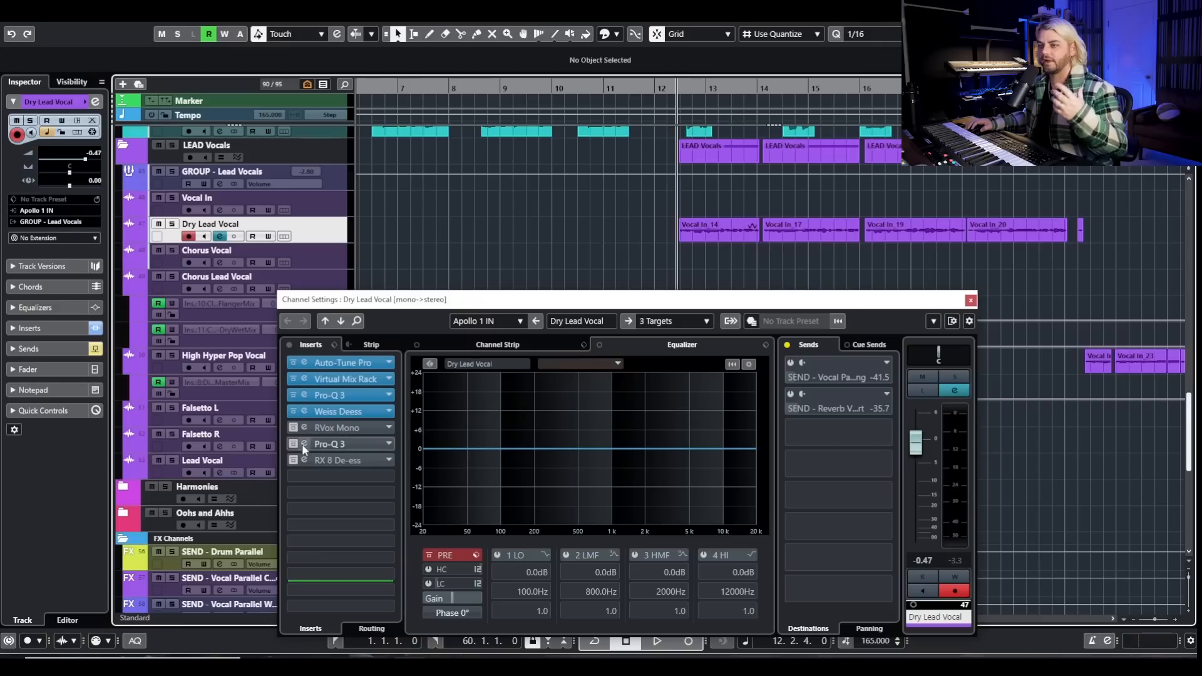
Step: Reactivate the RVox Mono insert on Dry Lead Vocal and compare it bypassed and active during playback
left_click(337, 429)
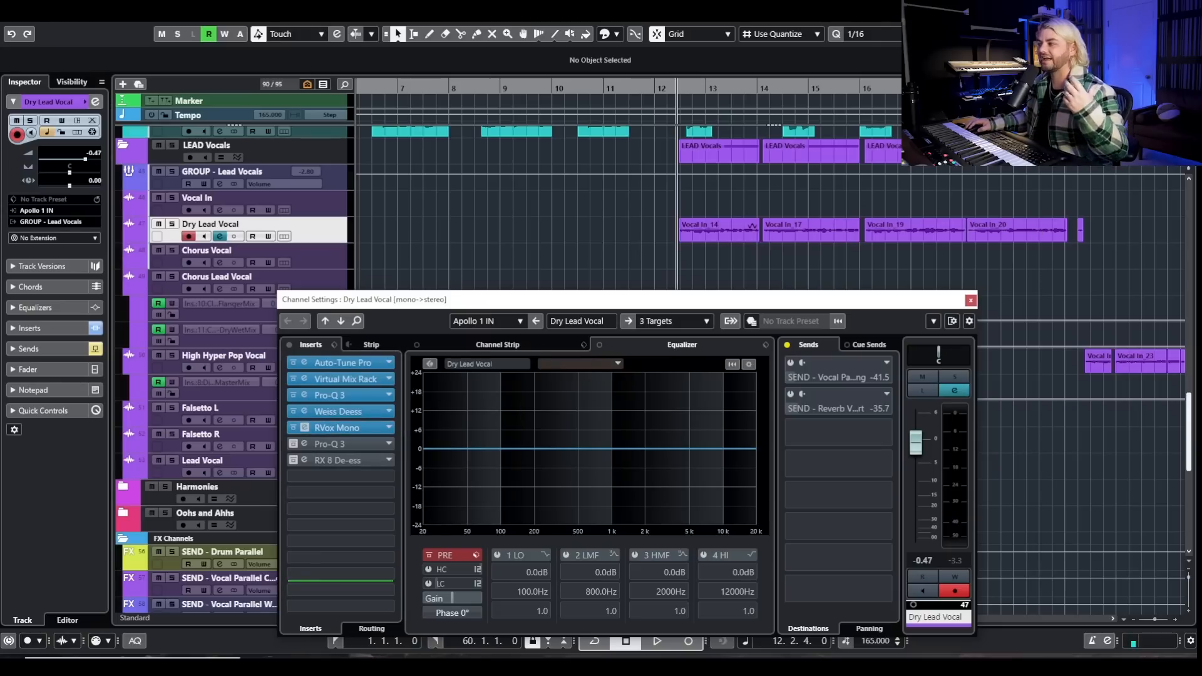
left_click_drag(674, 257, 479, 268)
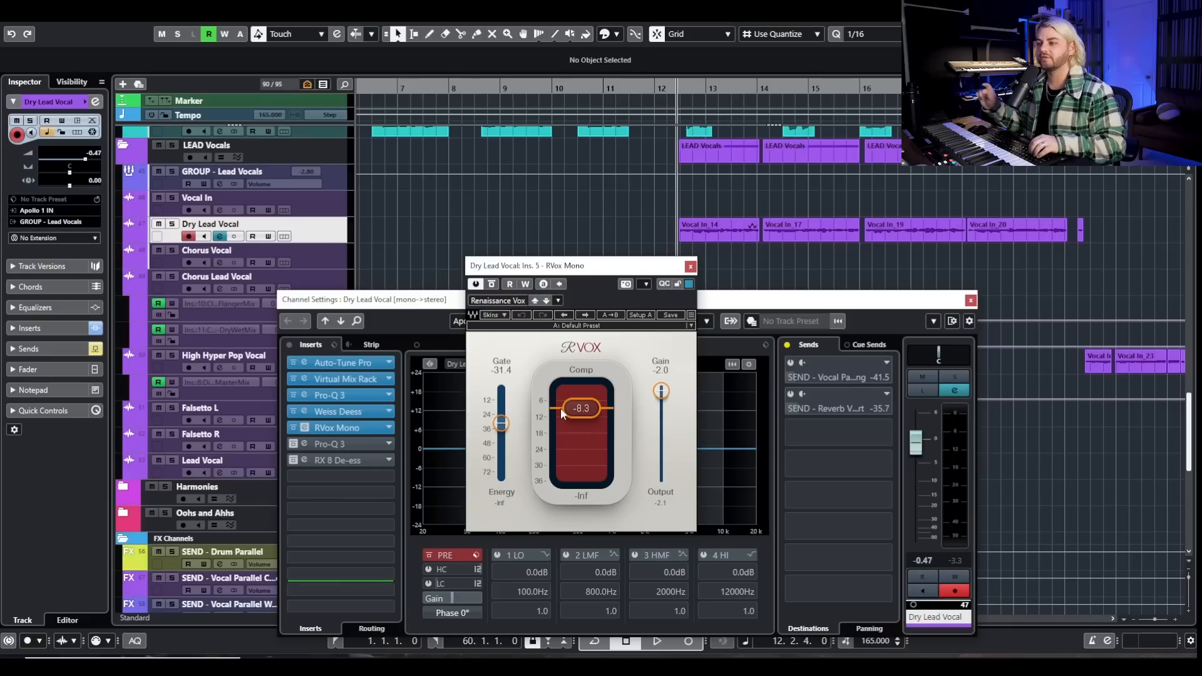
key("space")
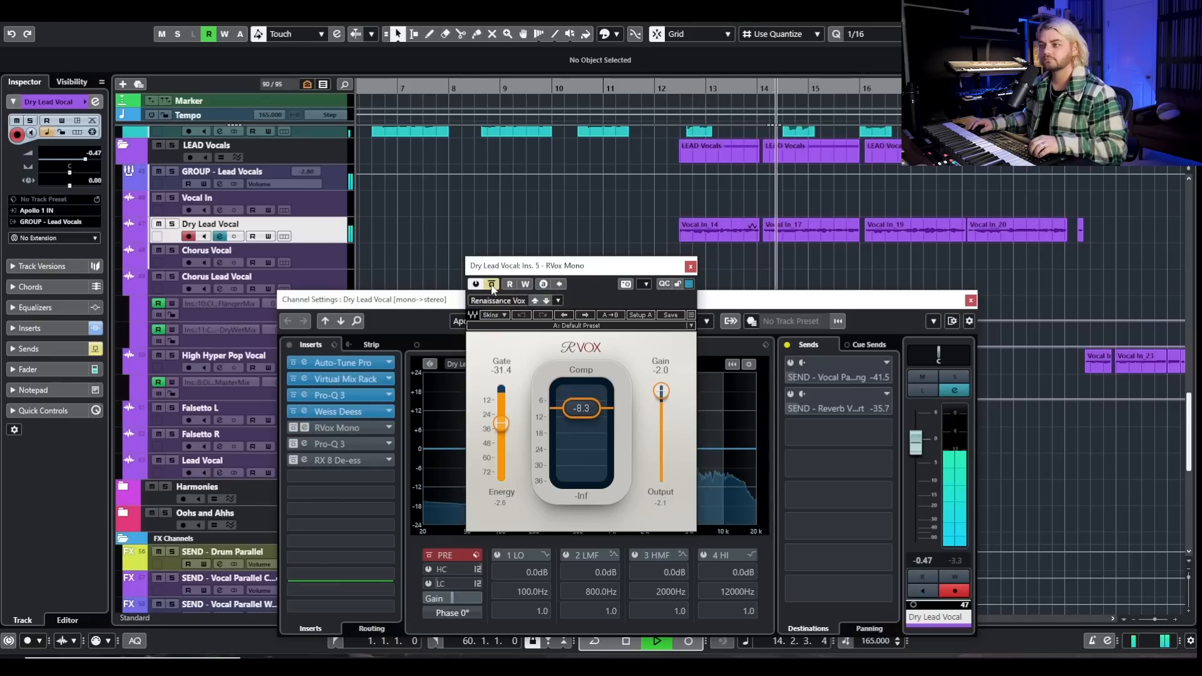
left_click(690, 267)
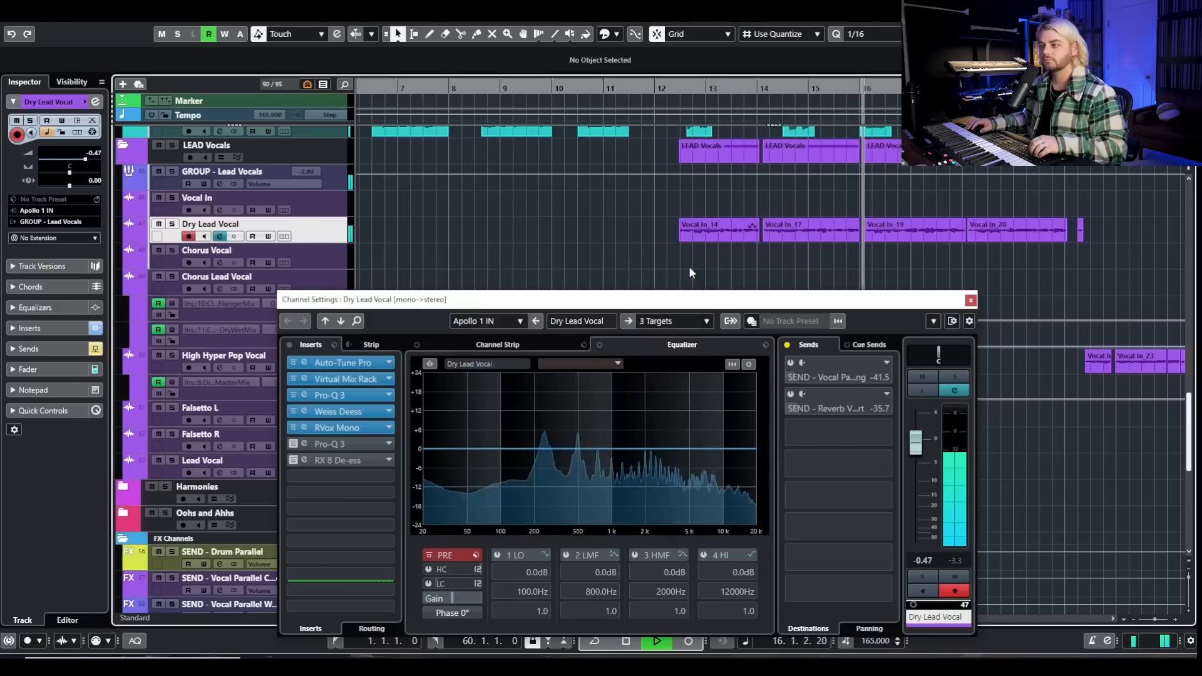
key("space")
Step: Reactivate the second Pro-Q 3 insert and audition its 3553.8 Hz band in isolation, with Dry Lead Vocal unsoloed and soloed
left_click(293, 444)
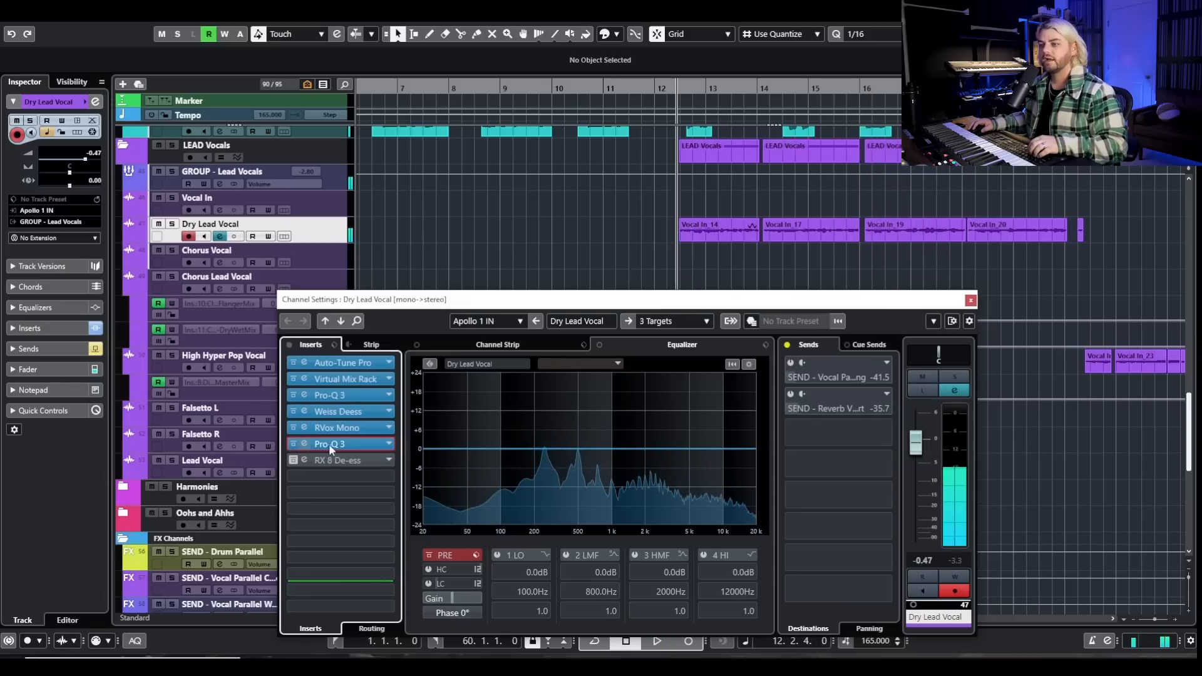
left_click_drag(1105, 145, 399, 152)
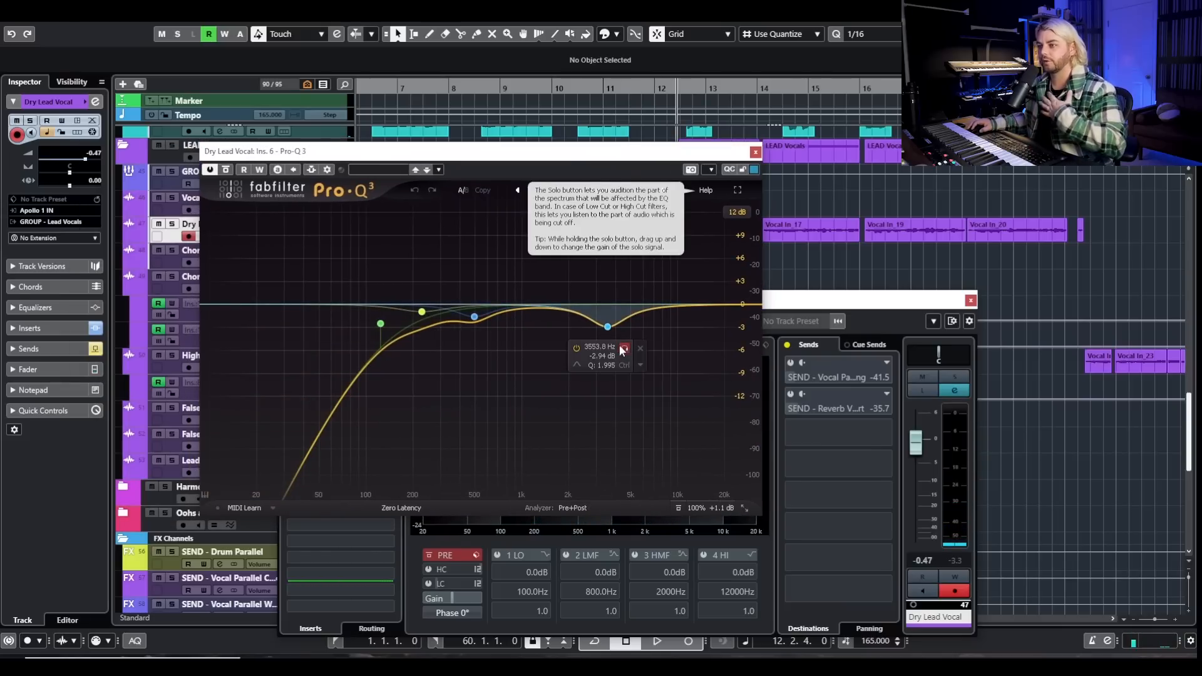
left_click(621, 349)
key("space")
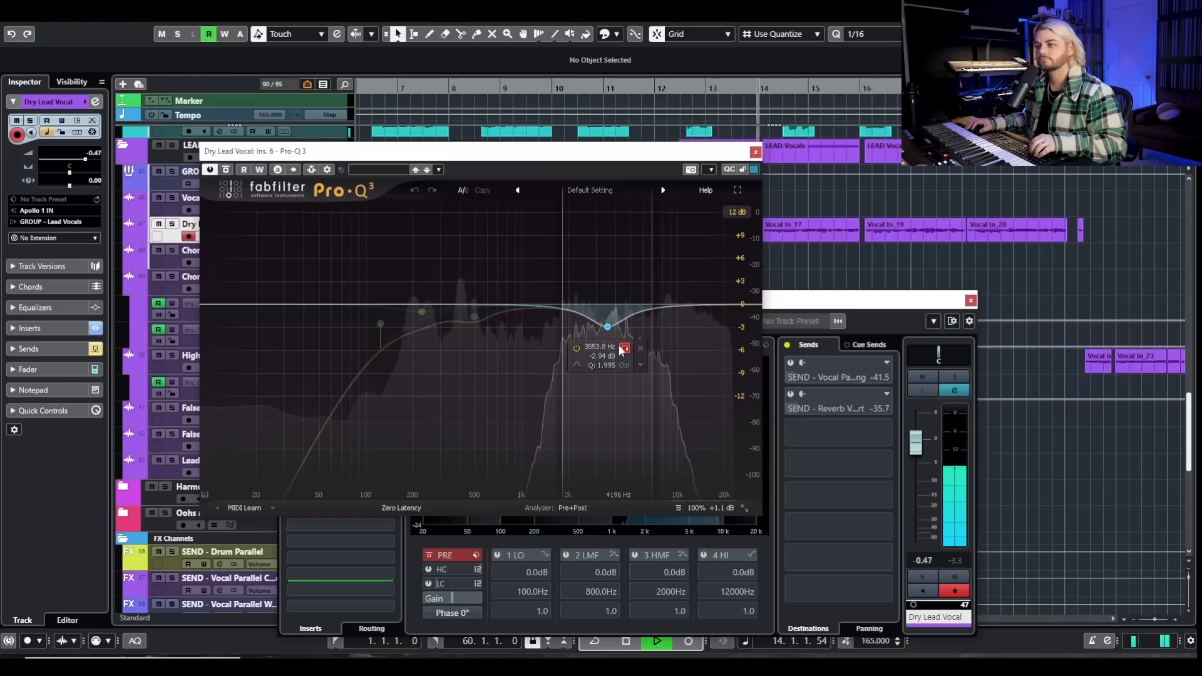
key("s")
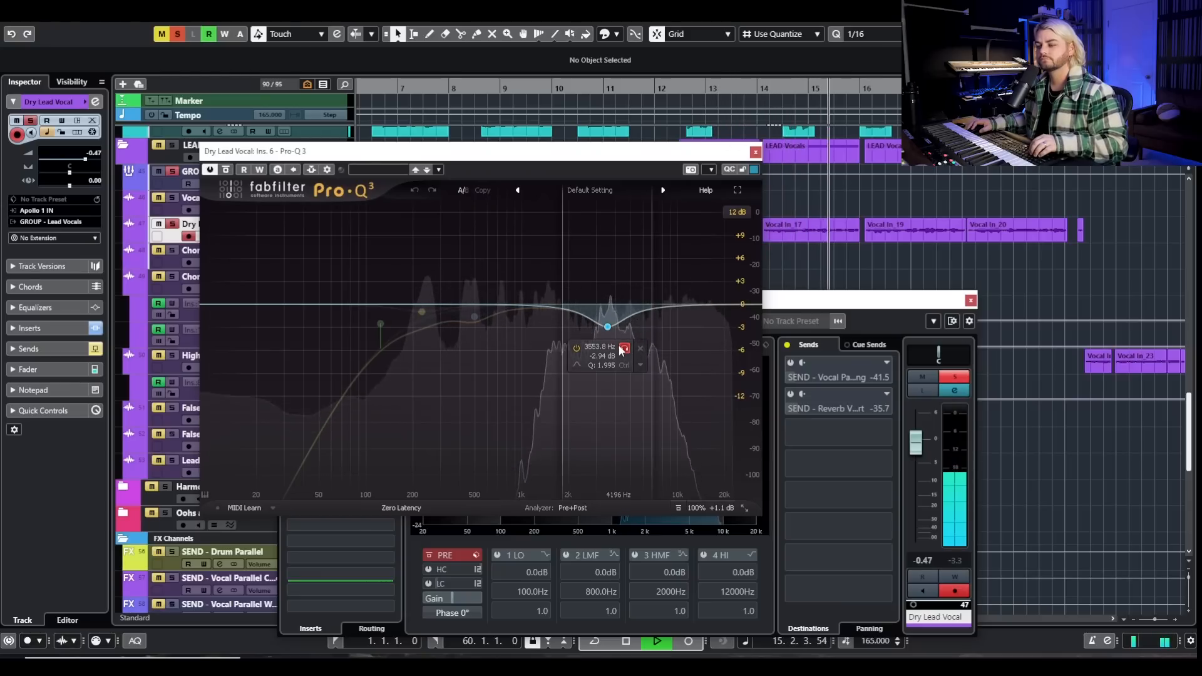
key("s")
left_click(622, 348)
key("space")
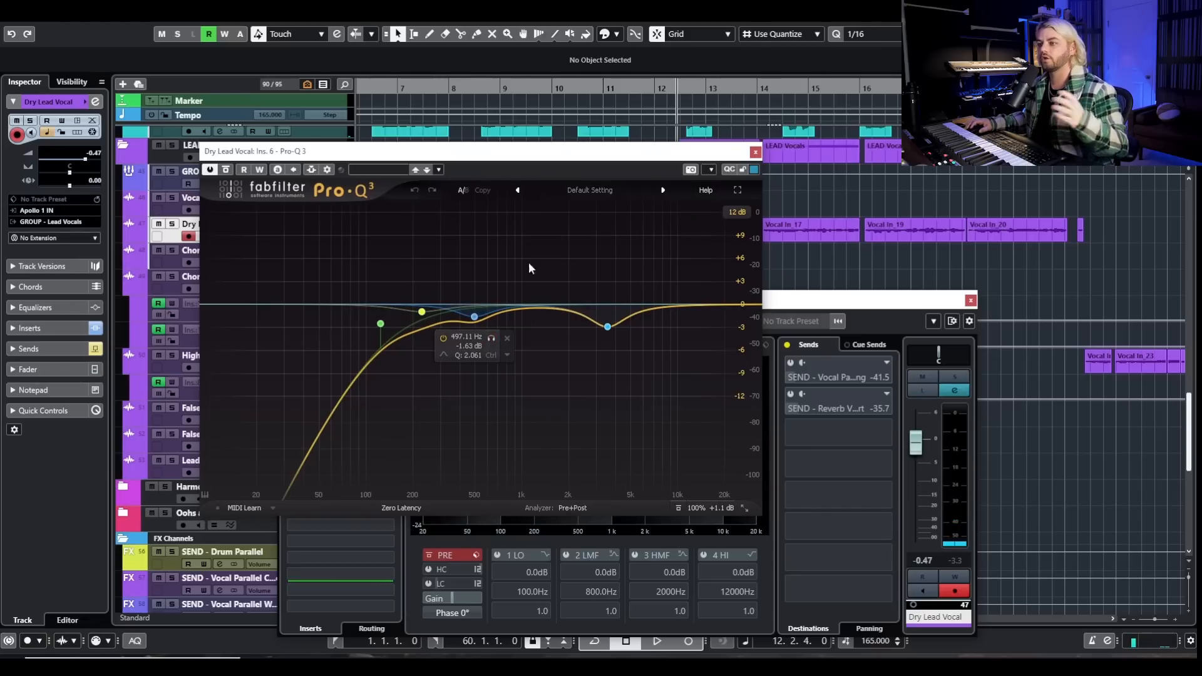
Step: Audition the second Pro-Q 3's 497.11 Hz band in isolation during playback, then close the EQ
left_click(491, 338)
key("s")
key("space")
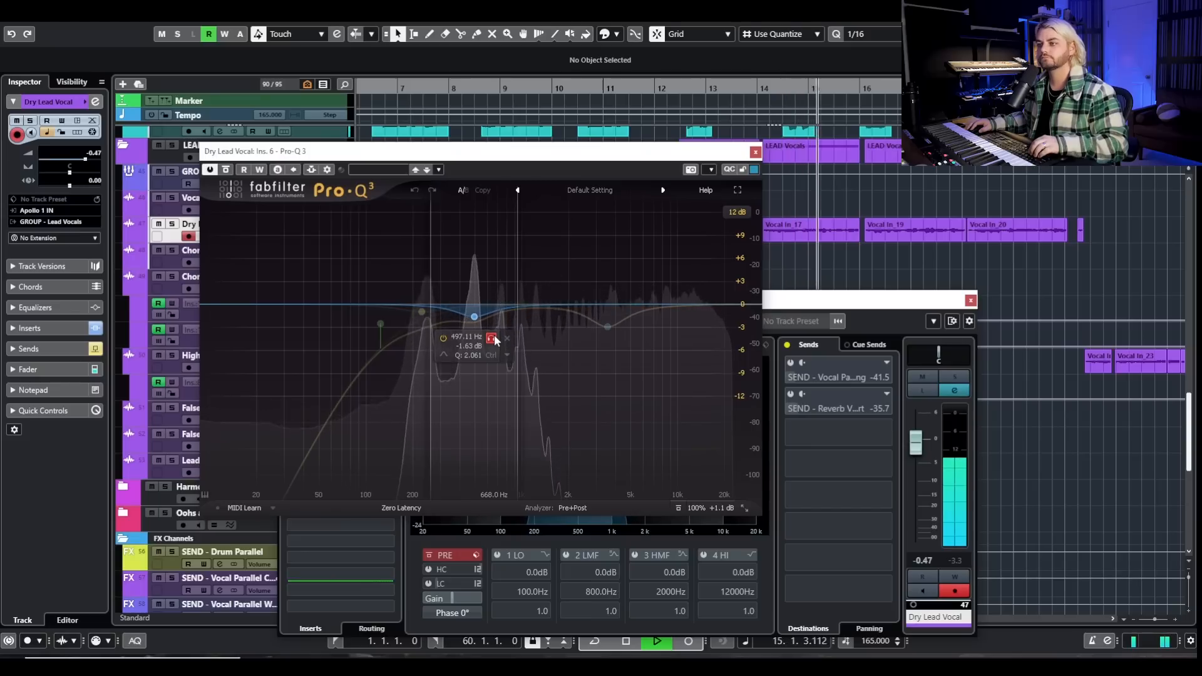
key("space")
key("s")
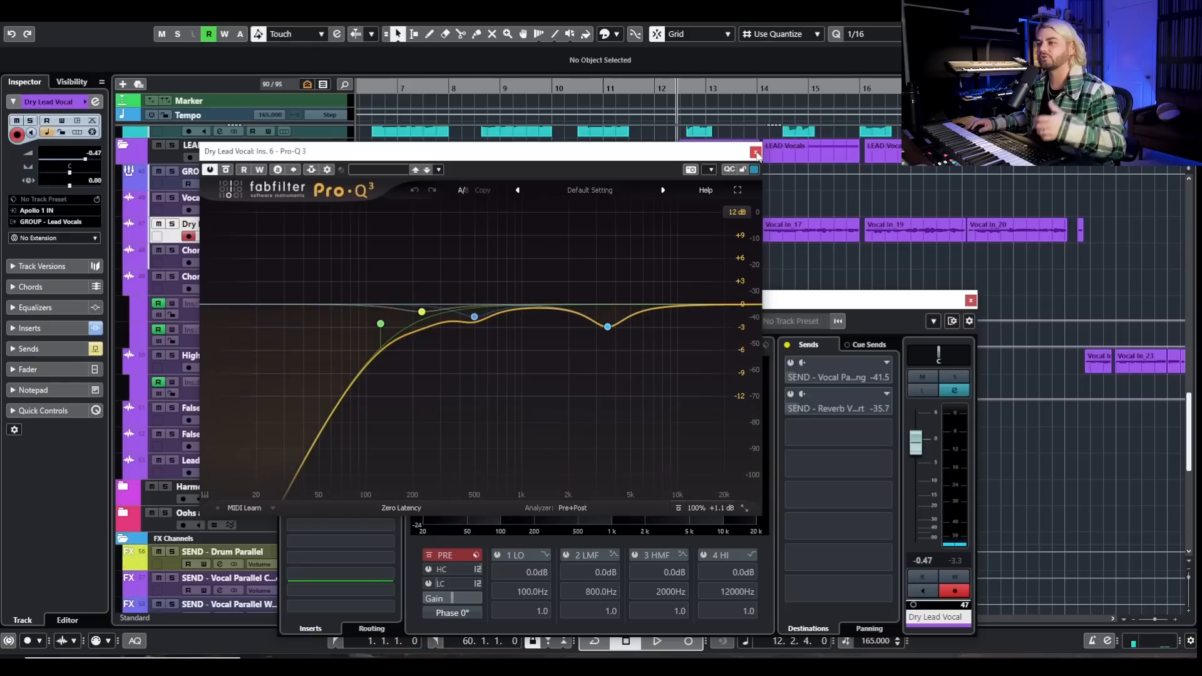
left_click(756, 152)
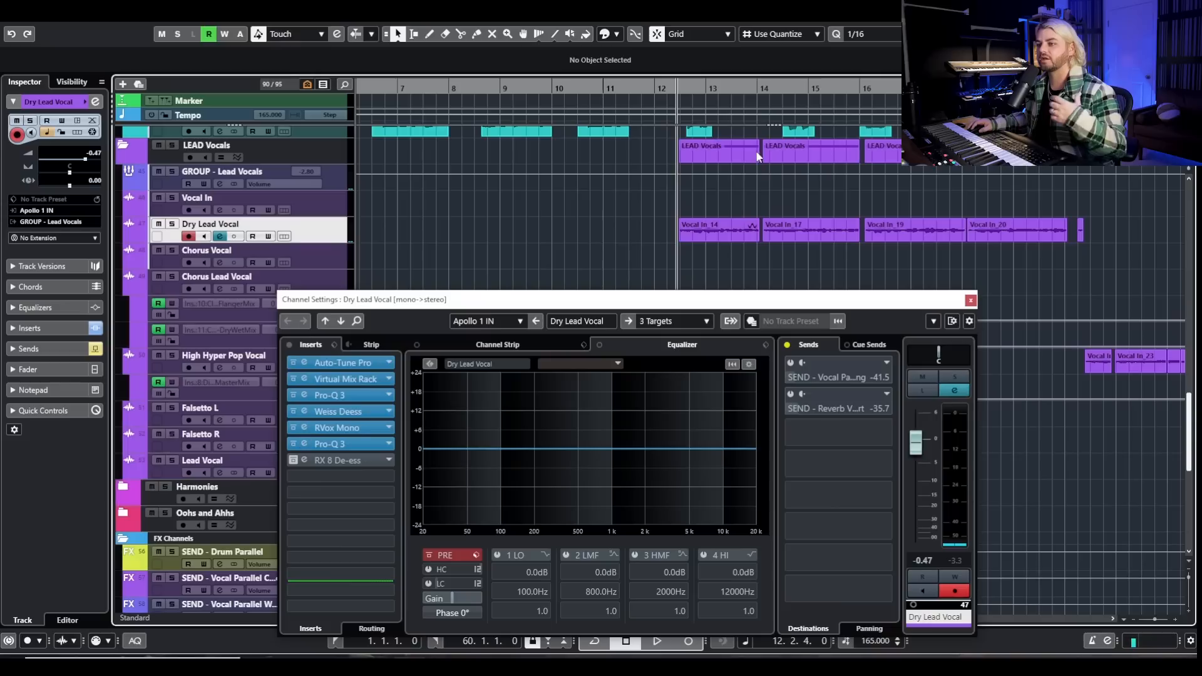
Step: Reactivate the RX 8 De-ess insert on Dry Lead Vocal, review its settings and close it
left_click(344, 461)
left_click_drag(1177, 199, 736, 222)
left_click(640, 241)
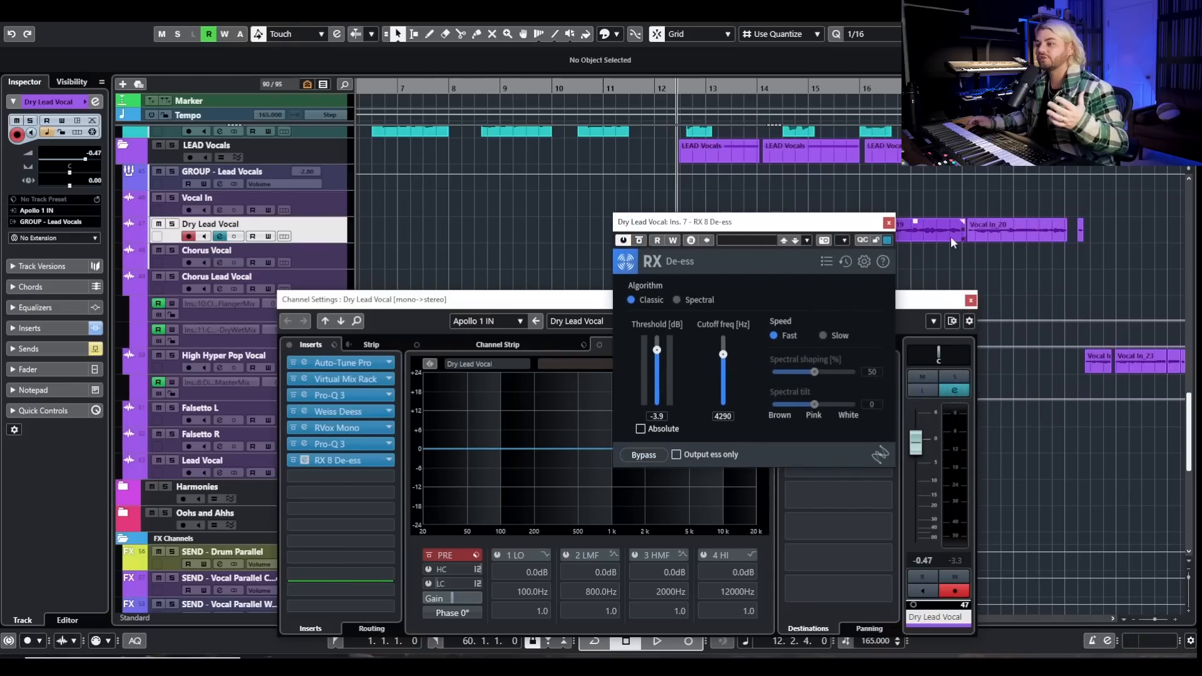
left_click(888, 223)
Step: Play the vocal with all inserts active and reactivate Dry Lead Vocal's bypassed sends
key("space")
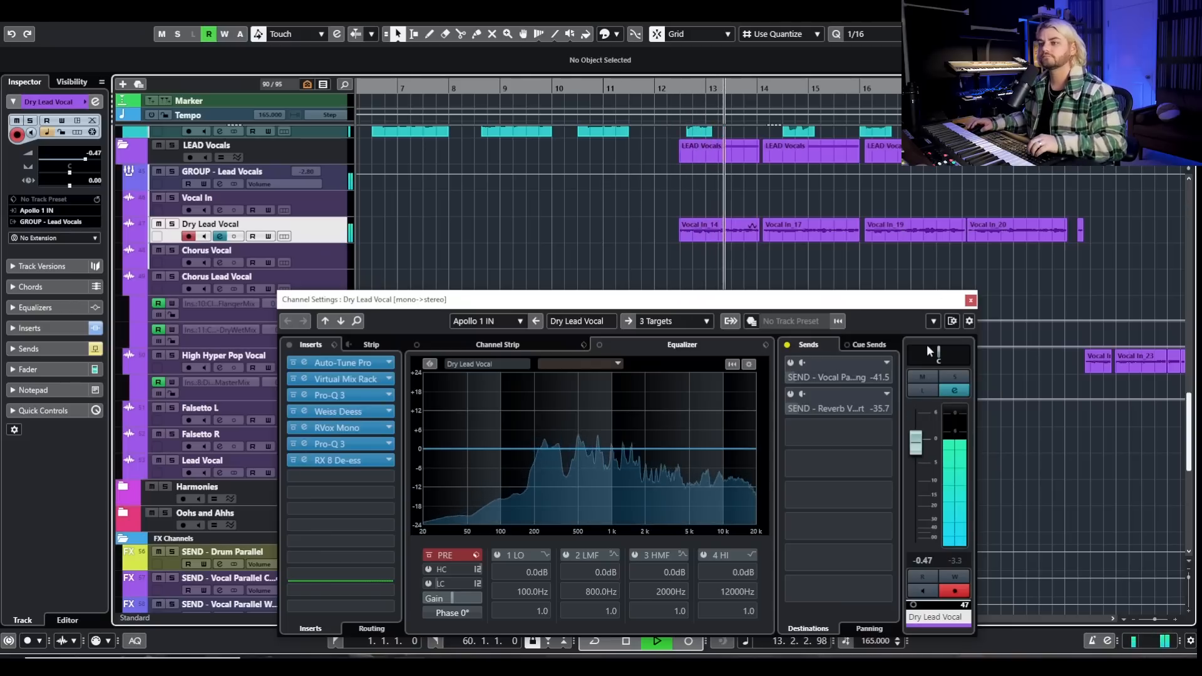
left_click(788, 345)
key("space")
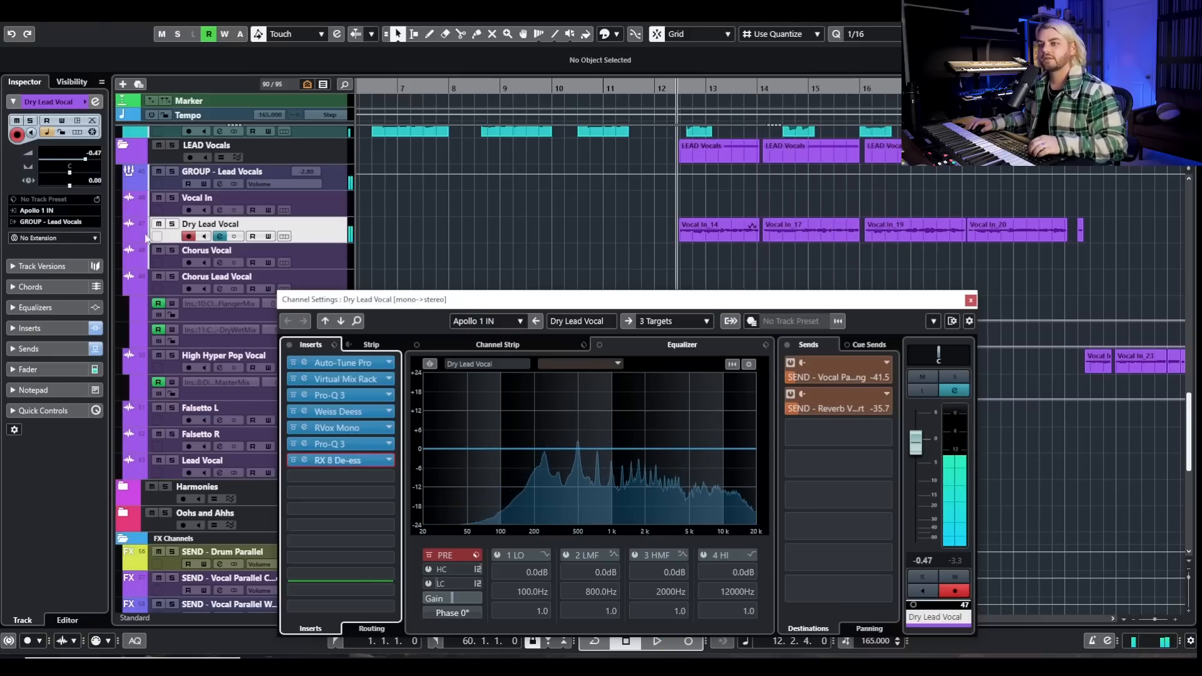
Step: Solo Dry Lead Vocal and inspect the Chorus DIMENSION-D insert on the Vocal Parallel Widening send while starting playback
key("s")
scroll(514, 233, "down", 8)
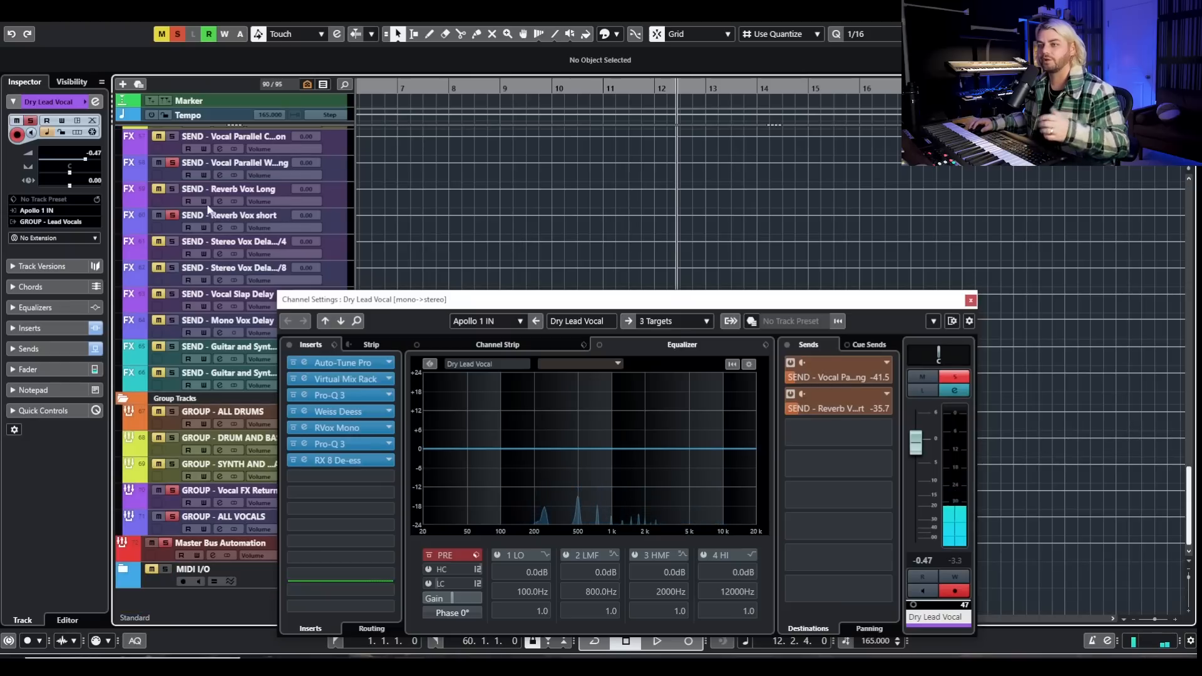
left_click(223, 178)
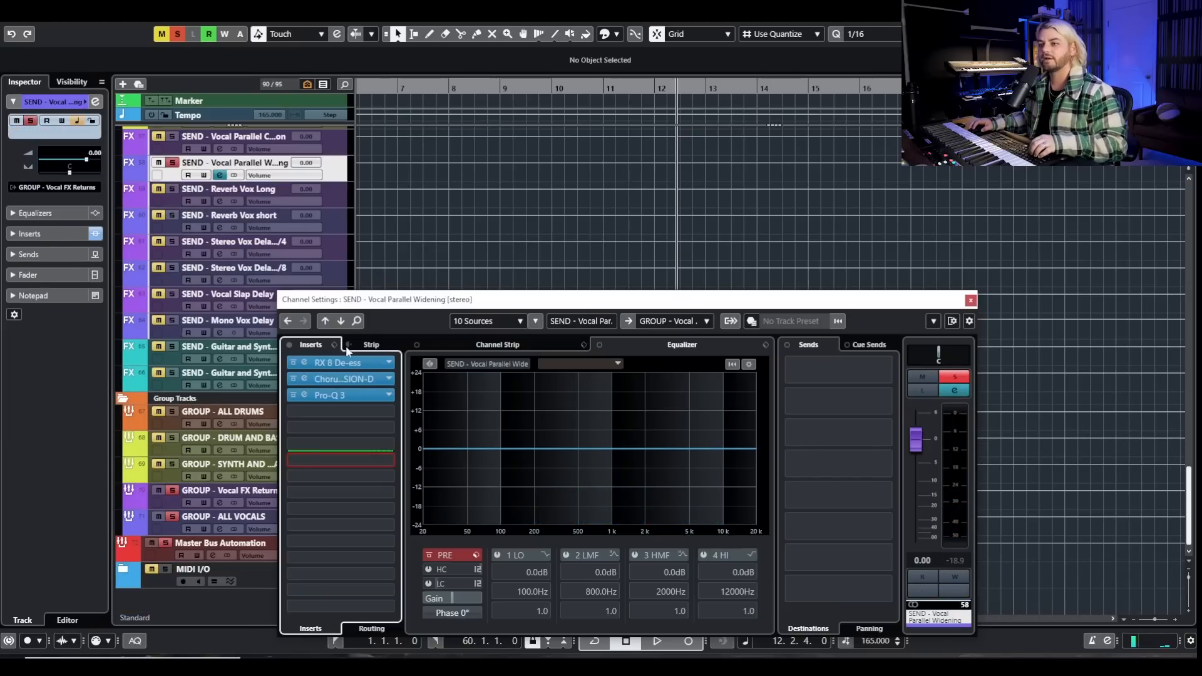
left_click(351, 379)
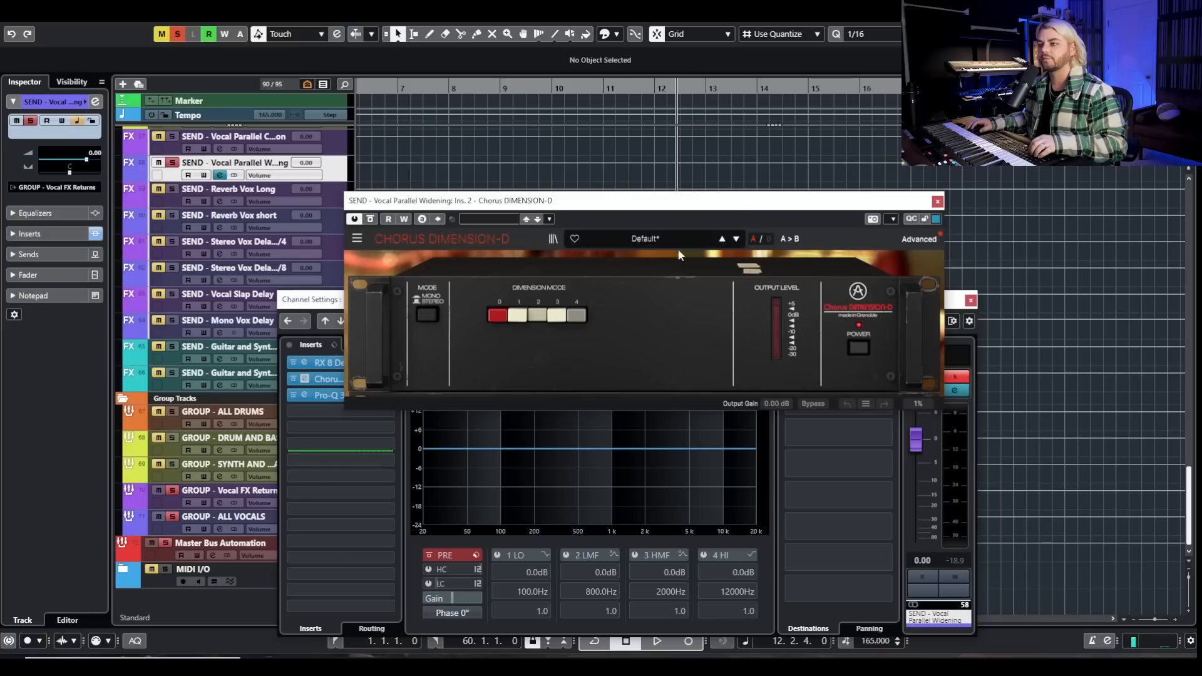
key("space")
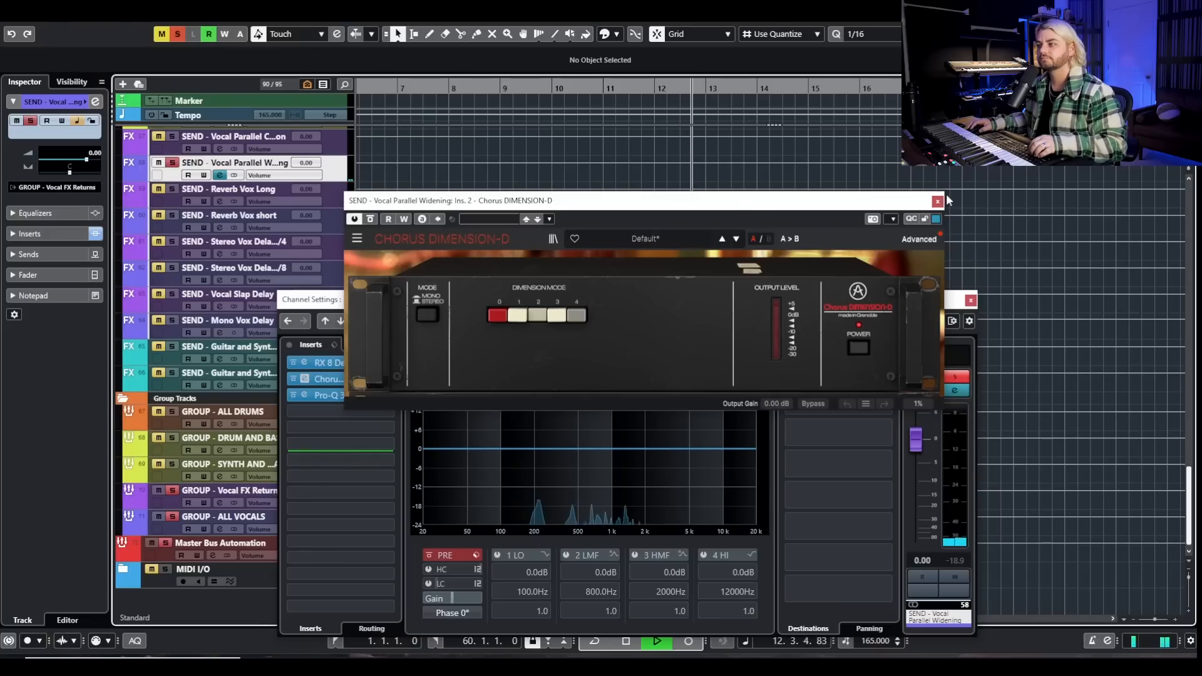
left_click(937, 201)
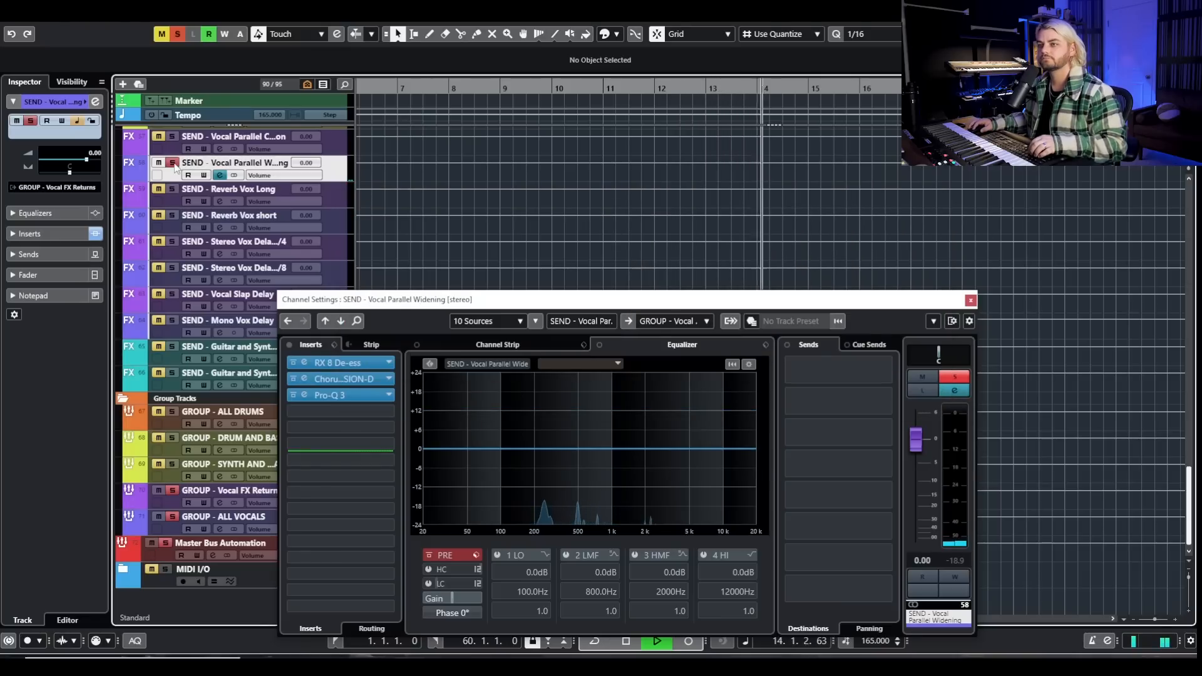
Step: Review the parallel widening and short reverb sends on Dry Lead Vocal during playback, then stop and close its channel settings
scroll(384, 214, "up", 5)
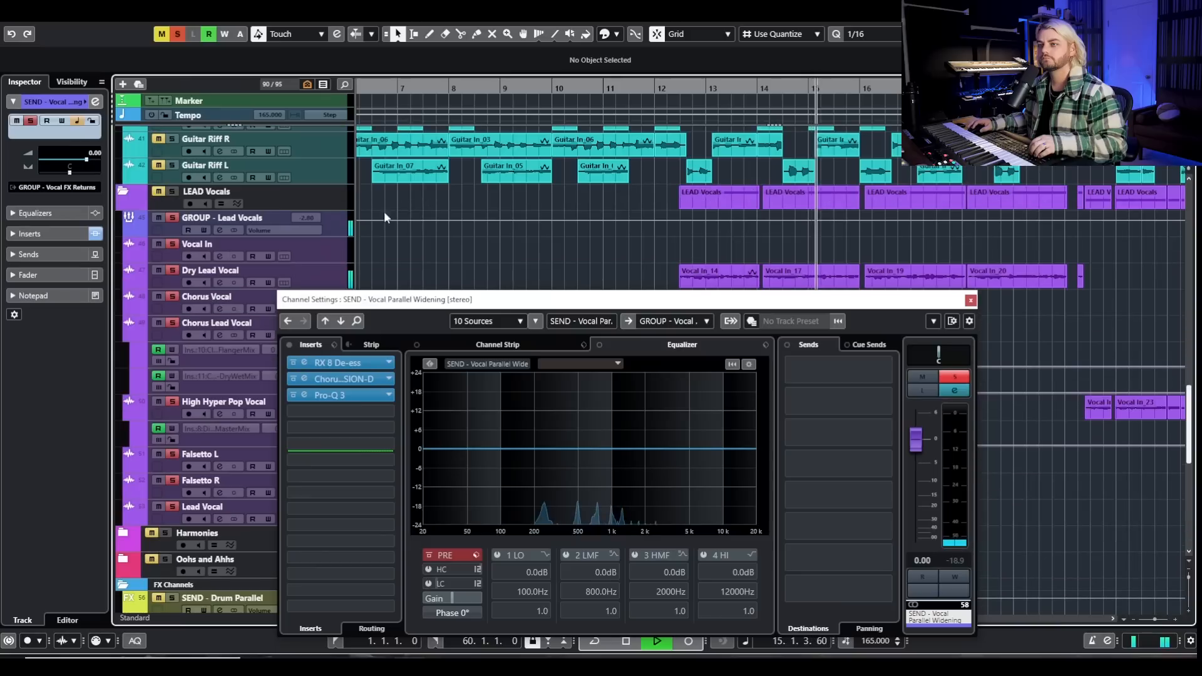
left_click(334, 270)
mouse_move(799, 378)
left_mouse_down()
mouse_move(894, 380)
mouse_move(813, 385)
left_mouse_up()
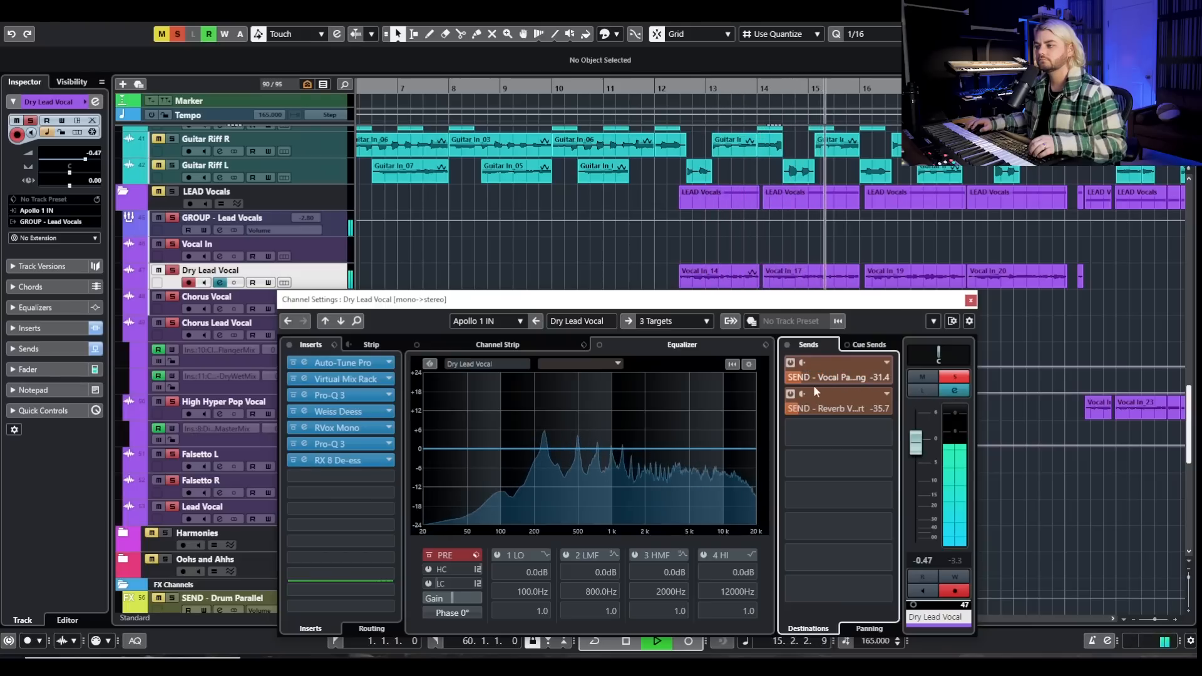
key("space")
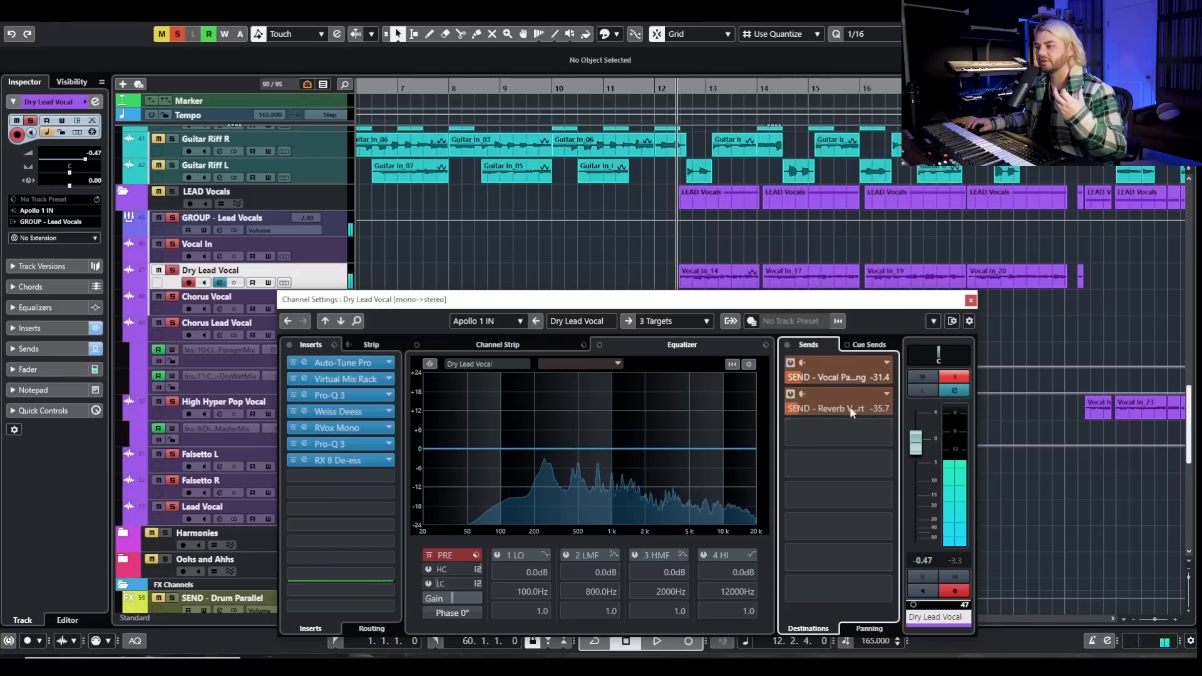
left_click(970, 300)
Step: Solo the Reverb Vox short send, inspect its VerbSuite Classics insert, and close the plug-in and channel settings
scroll(529, 357, "down", 8)
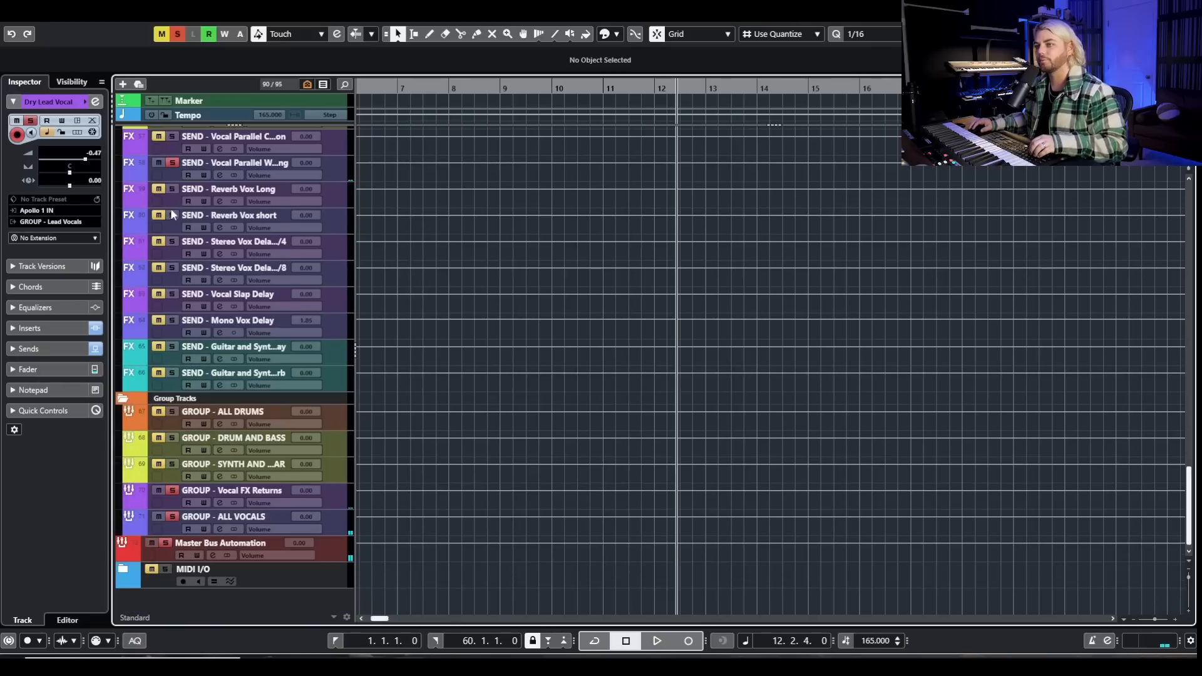
left_click(220, 227)
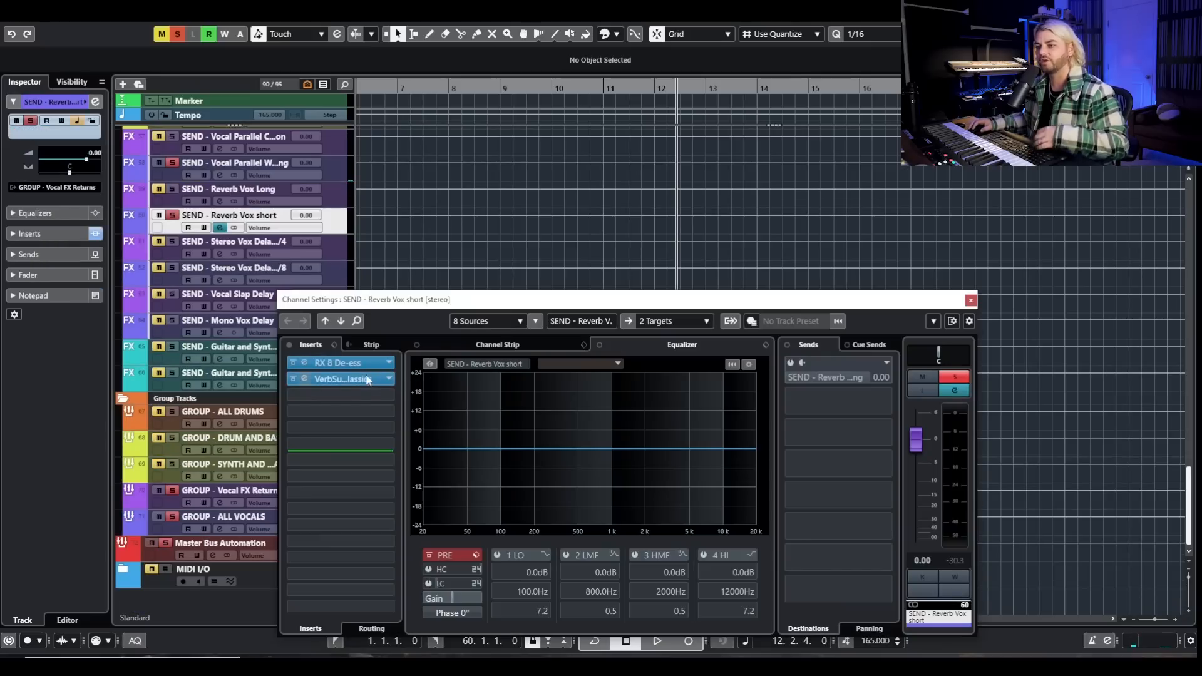
left_click(343, 379)
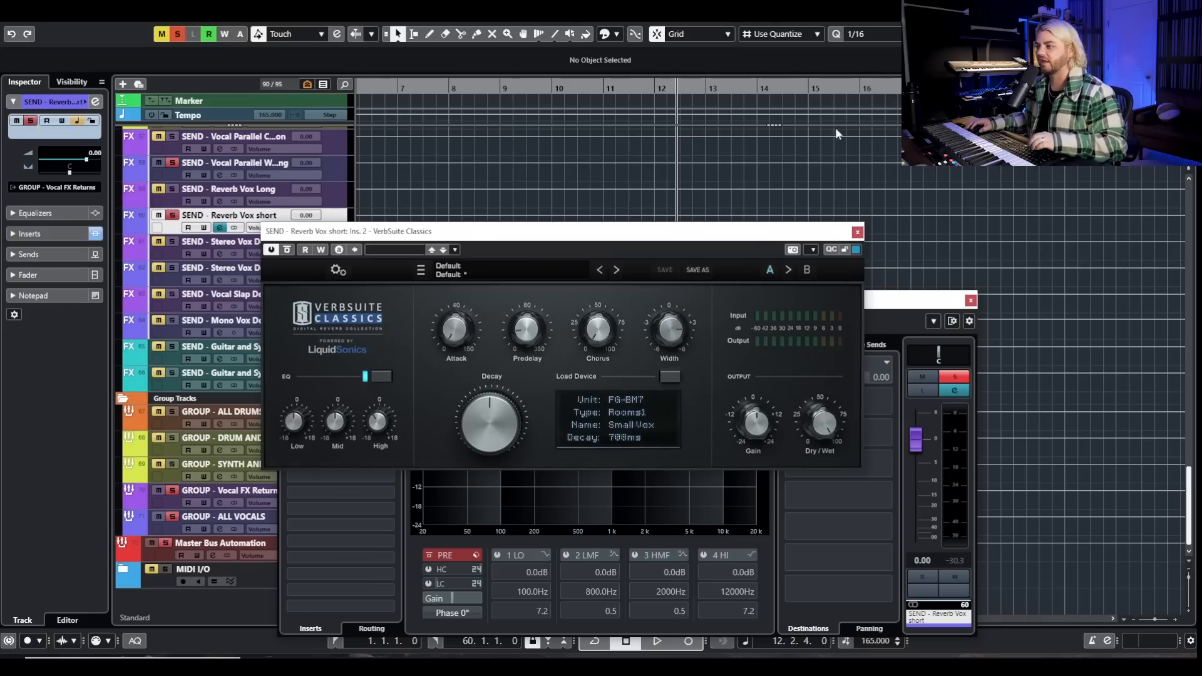
left_click(857, 232)
left_click(970, 300)
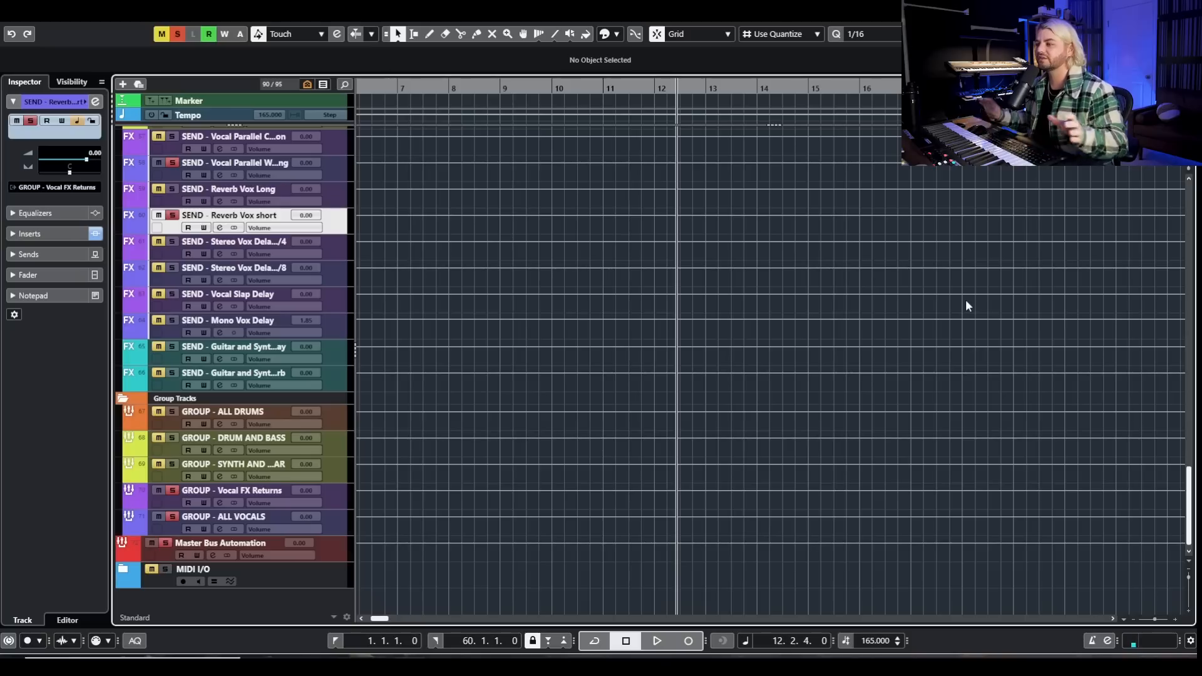
Step: Audition Dry Lead Vocal together with its soloed widening and short reverb sends, then stop playback
key("space")
scroll(745, 253, "up", 5)
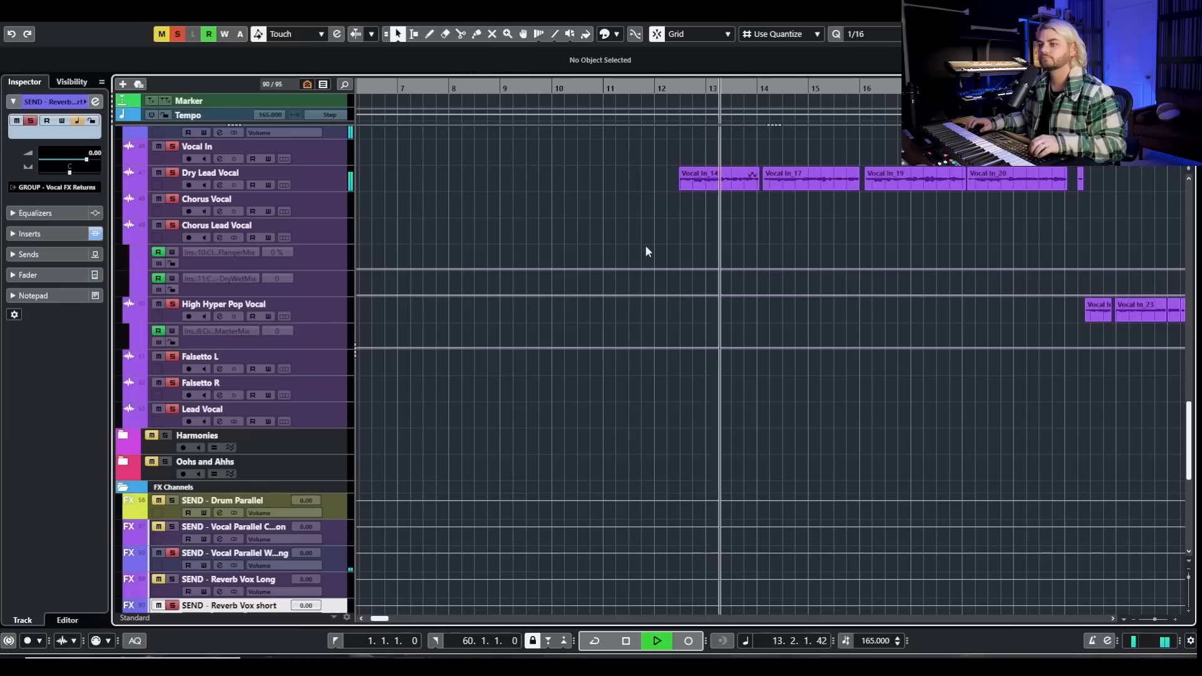
key("space")
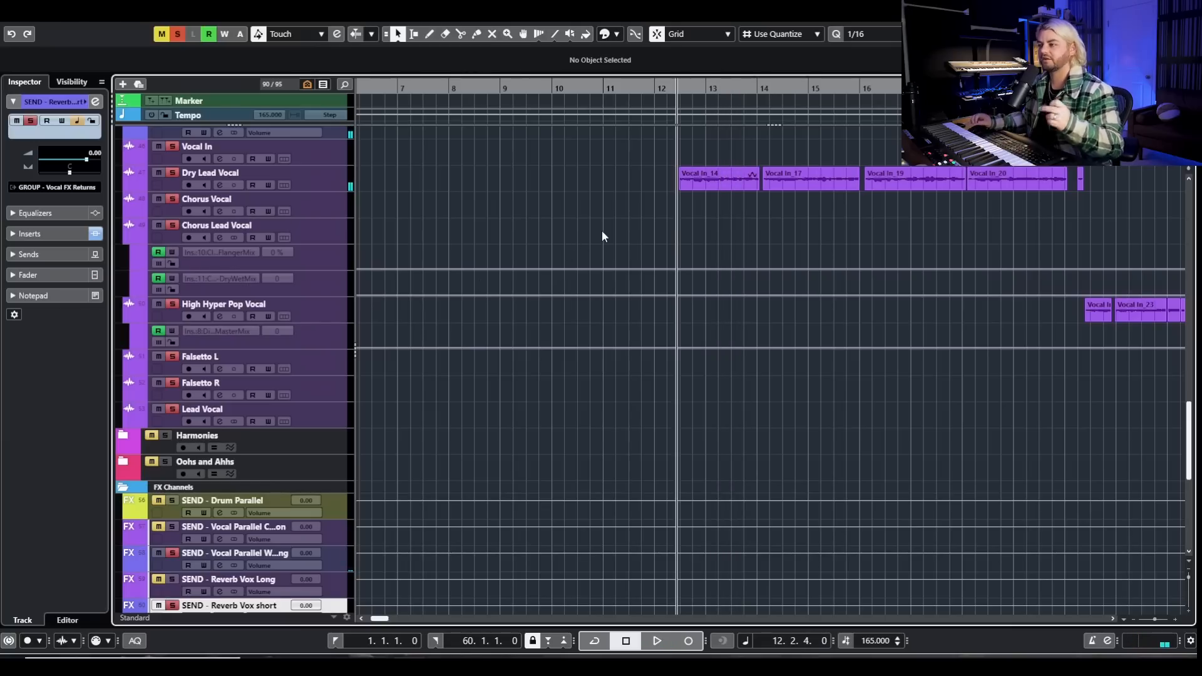
Step: Clear all solos and play the full mix from about bar 11.4.3 through the Dry Lead Vocal section
left_click(179, 32)
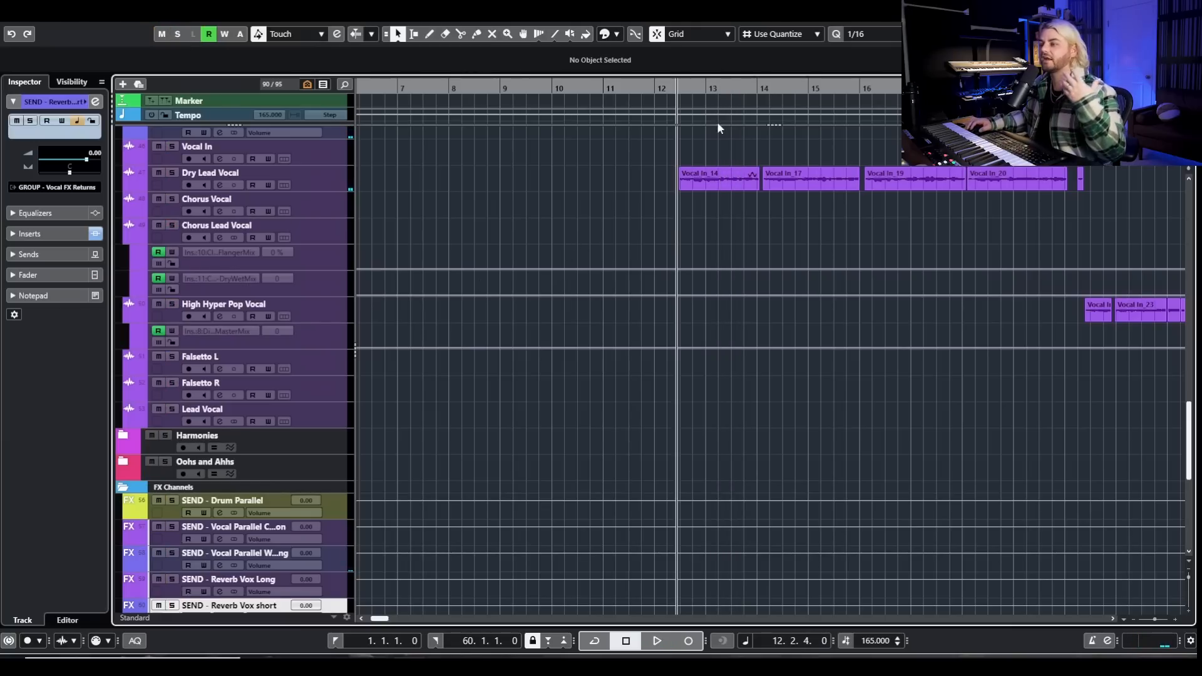
scroll(876, 187, "up", 10)
scroll(866, 208, "down", 3)
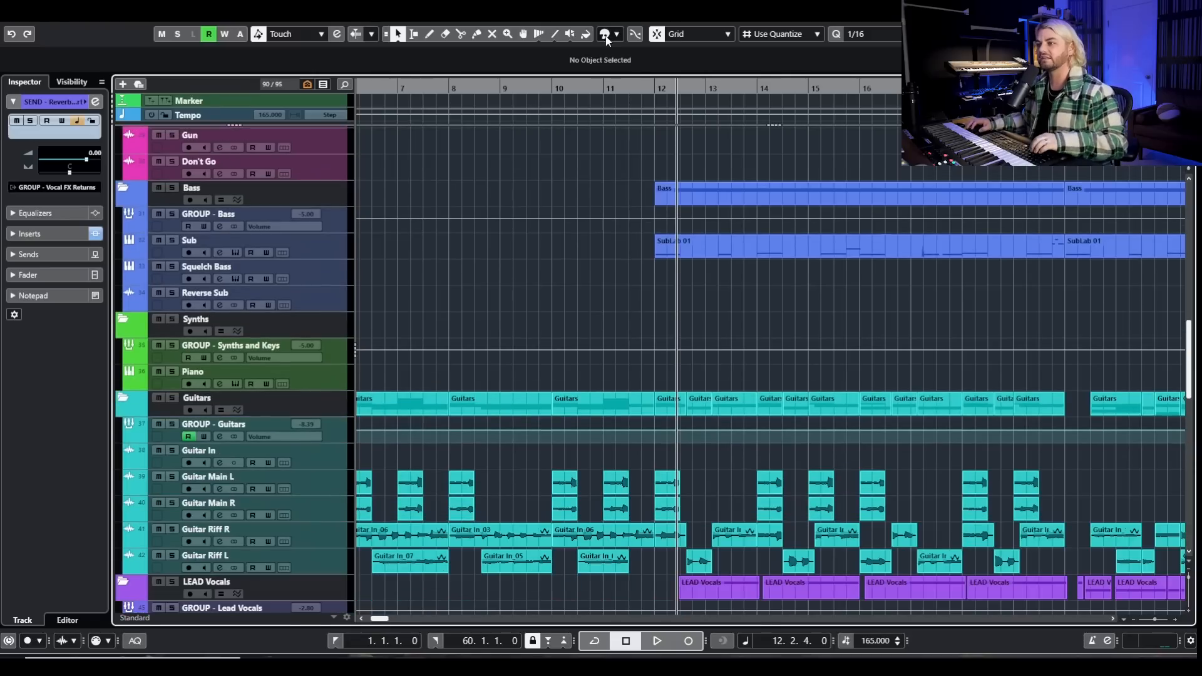
left_click(647, 92)
scroll(707, 278, "down", 6)
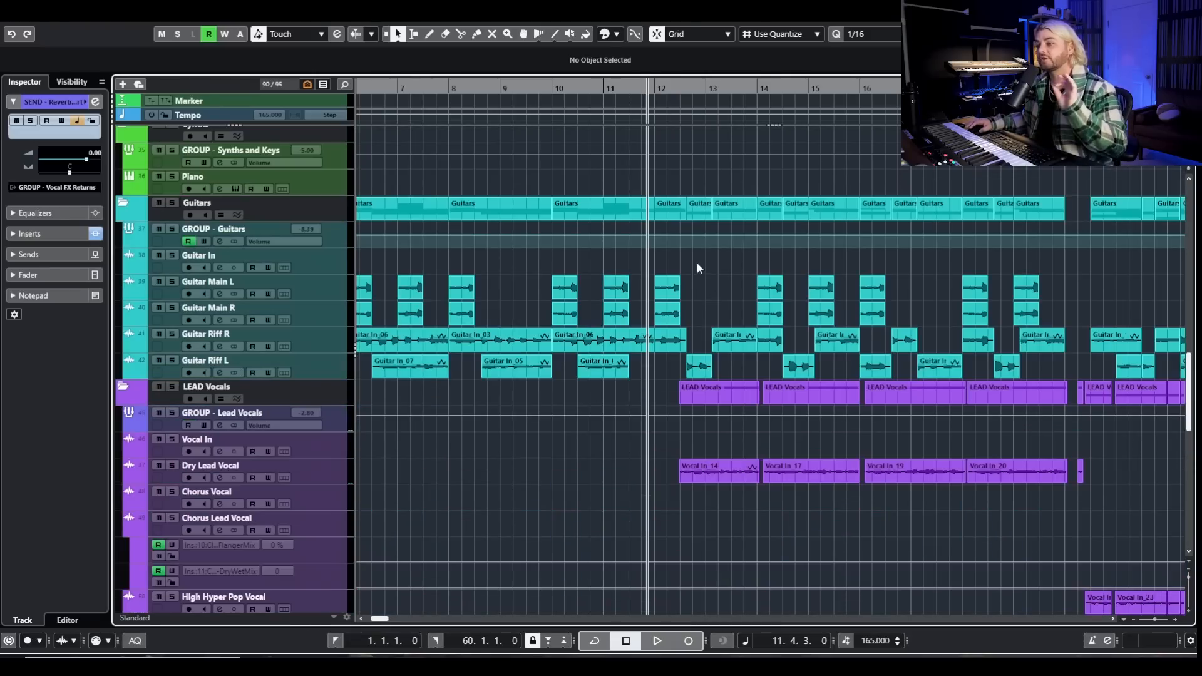
scroll(782, 382, "down", 6)
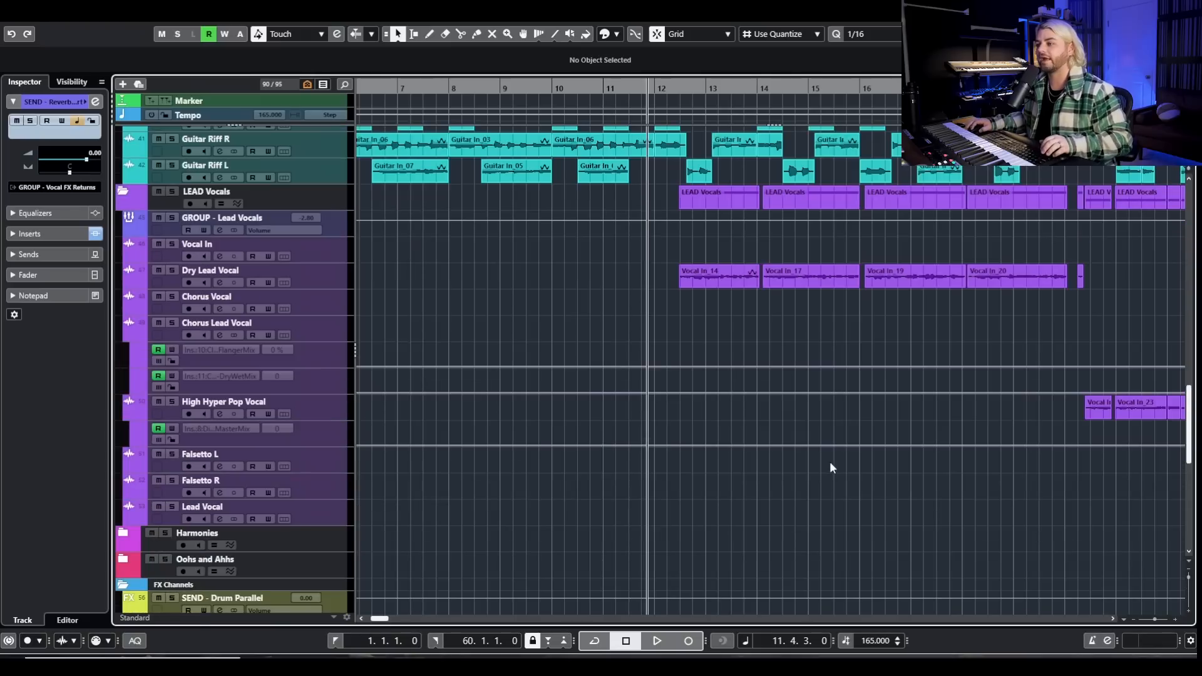
scroll(832, 466, "down", 3)
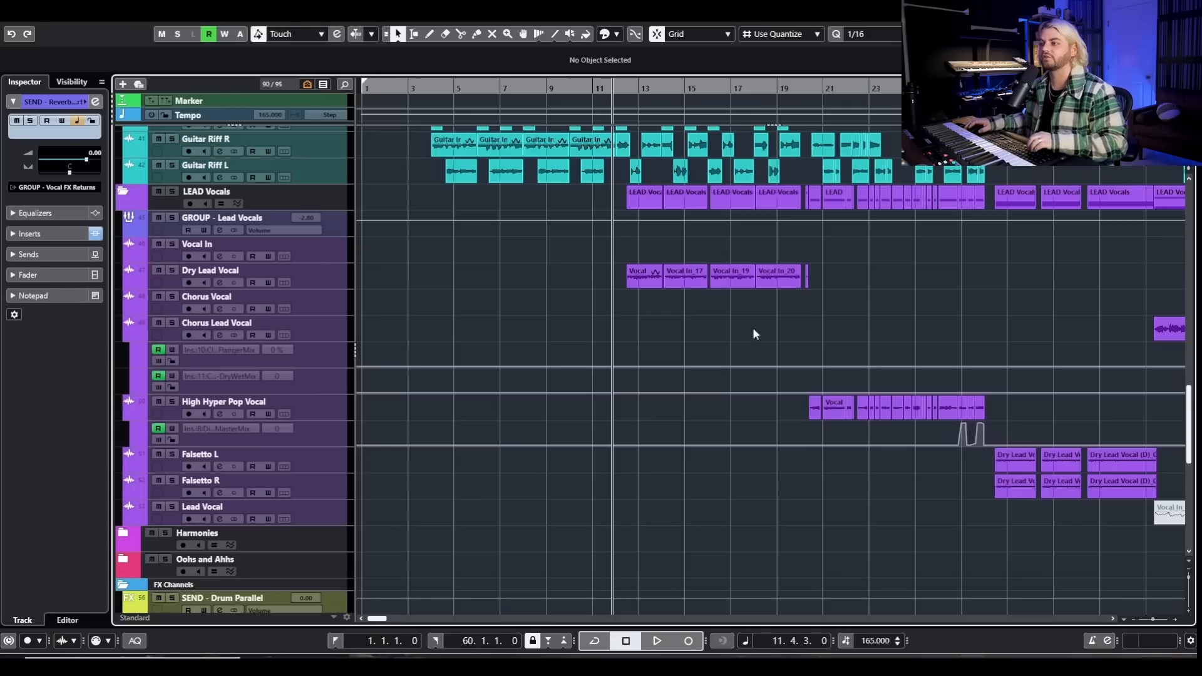
key("space")
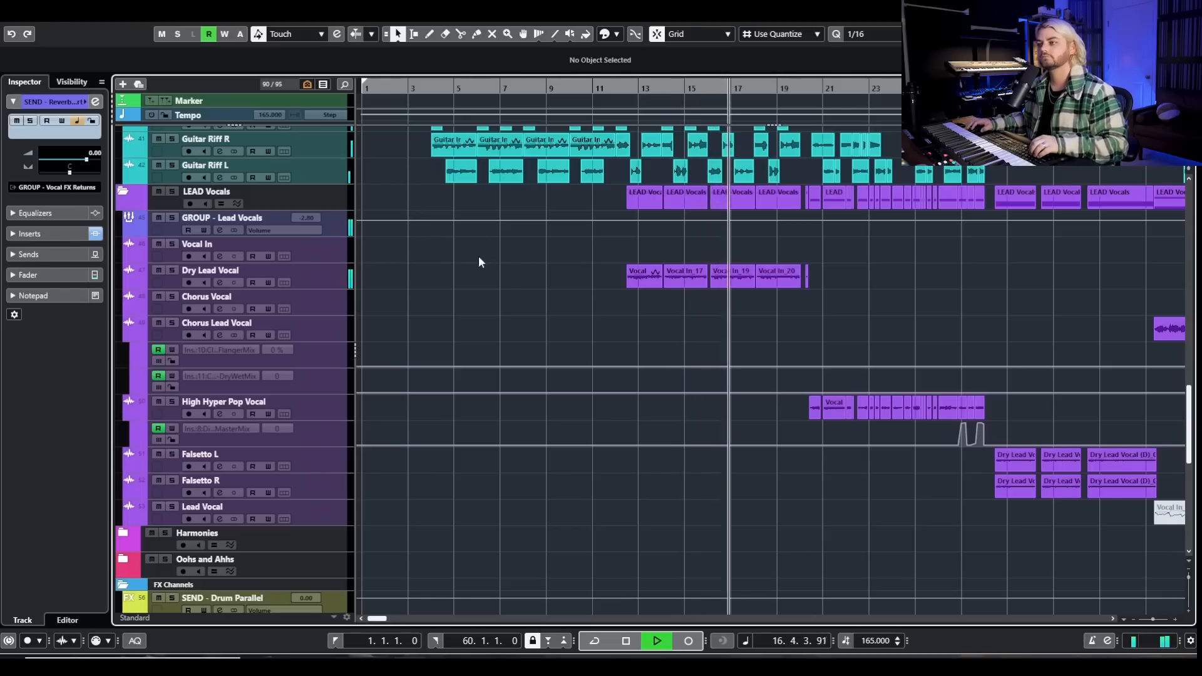
key("space")
Step: Solo High Hyper Pop Vocal, open its channel settings and bypass all of its inserts
scroll(790, 303, "down", 3)
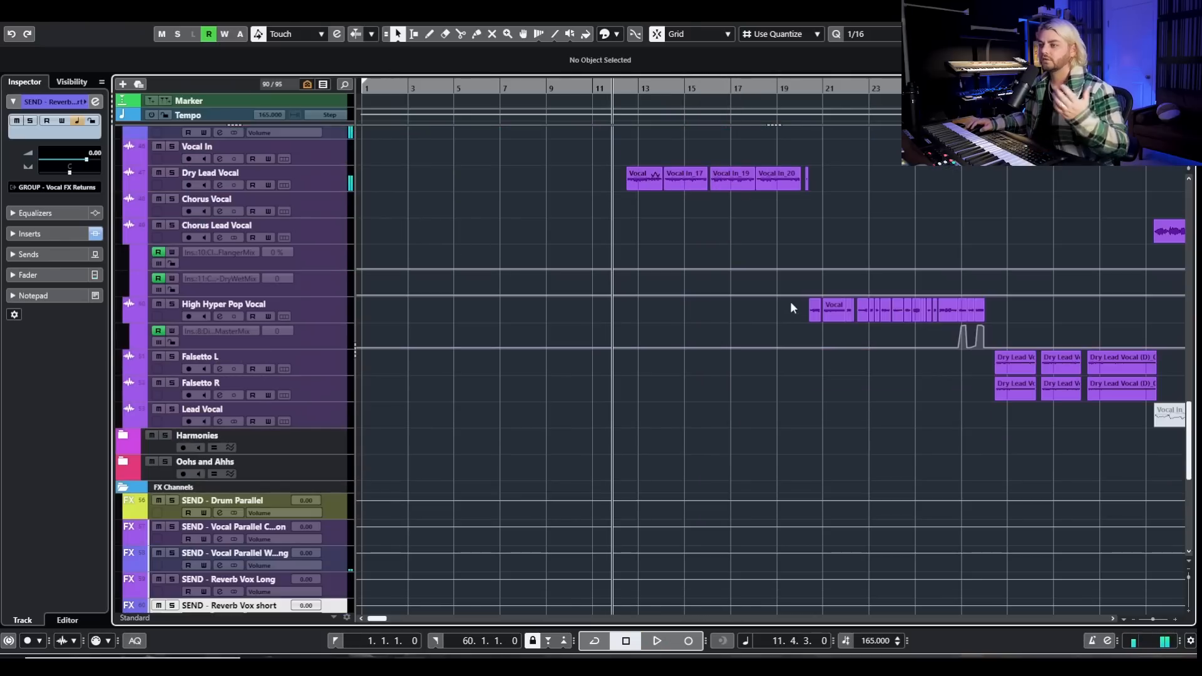
scroll(751, 137, "right", 4)
left_click(631, 88)
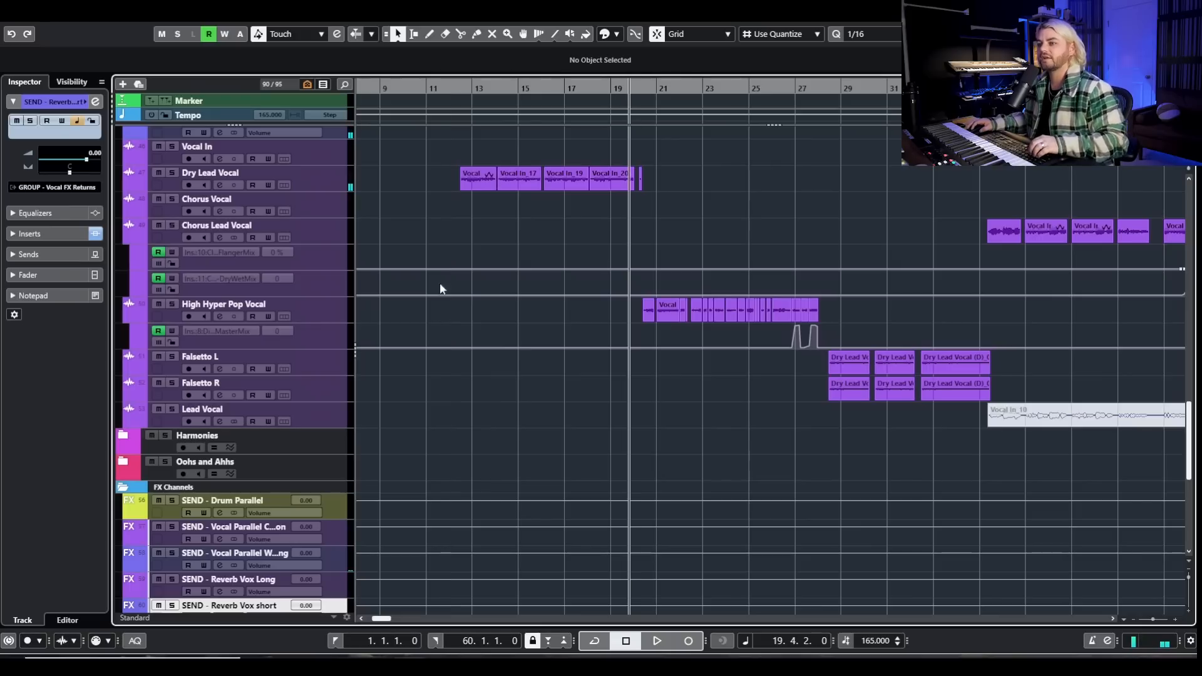
left_click(183, 308)
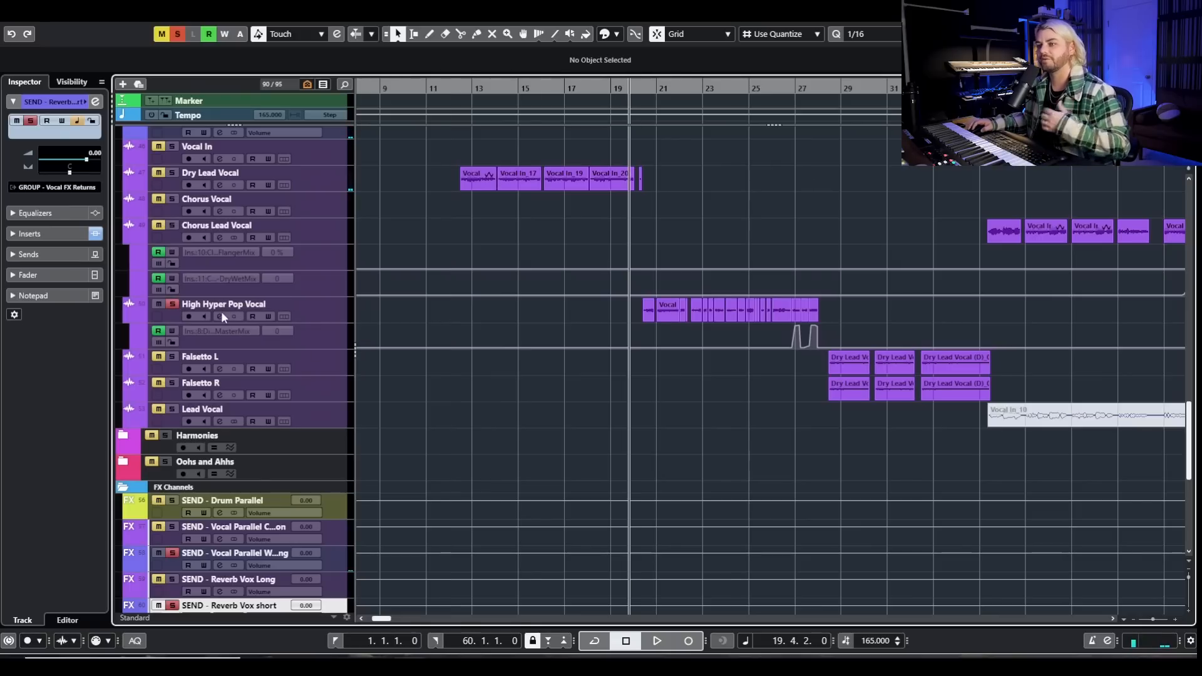
left_click(219, 316)
left_click_drag(377, 324, 506, 381)
left_click(392, 387)
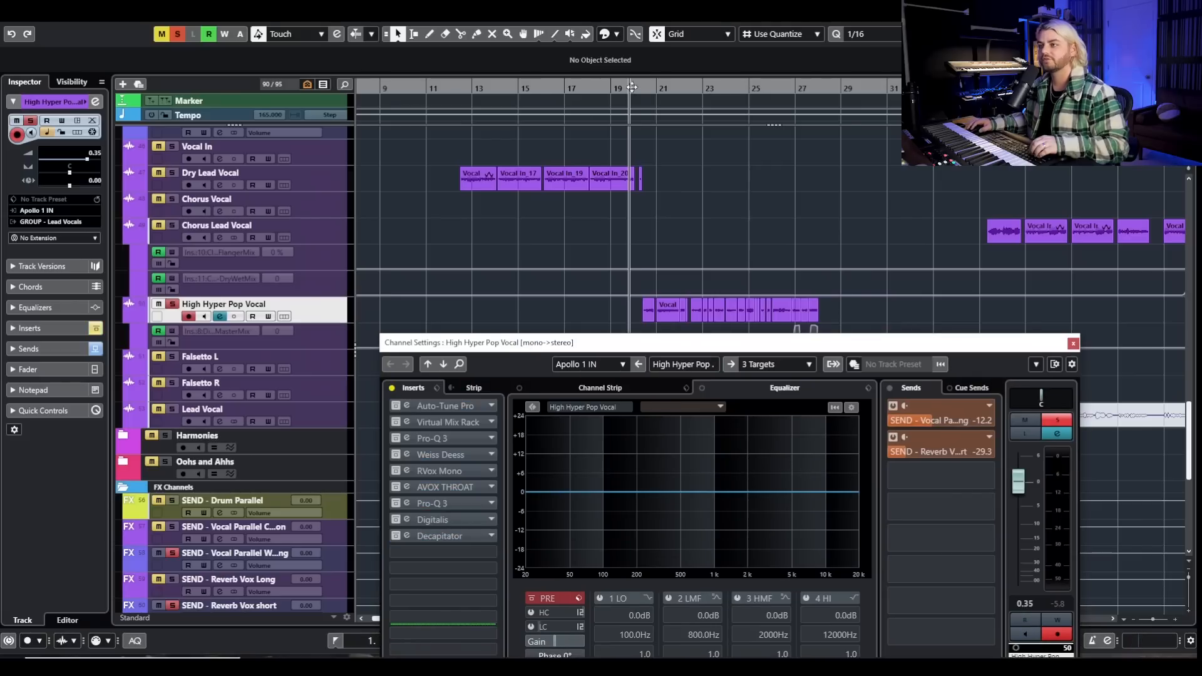
Step: Audition High Hyper Pop Vocal without its inserts from bar 20.2.2, then stop and close its channel settings
left_click_drag(631, 88, 641, 103)
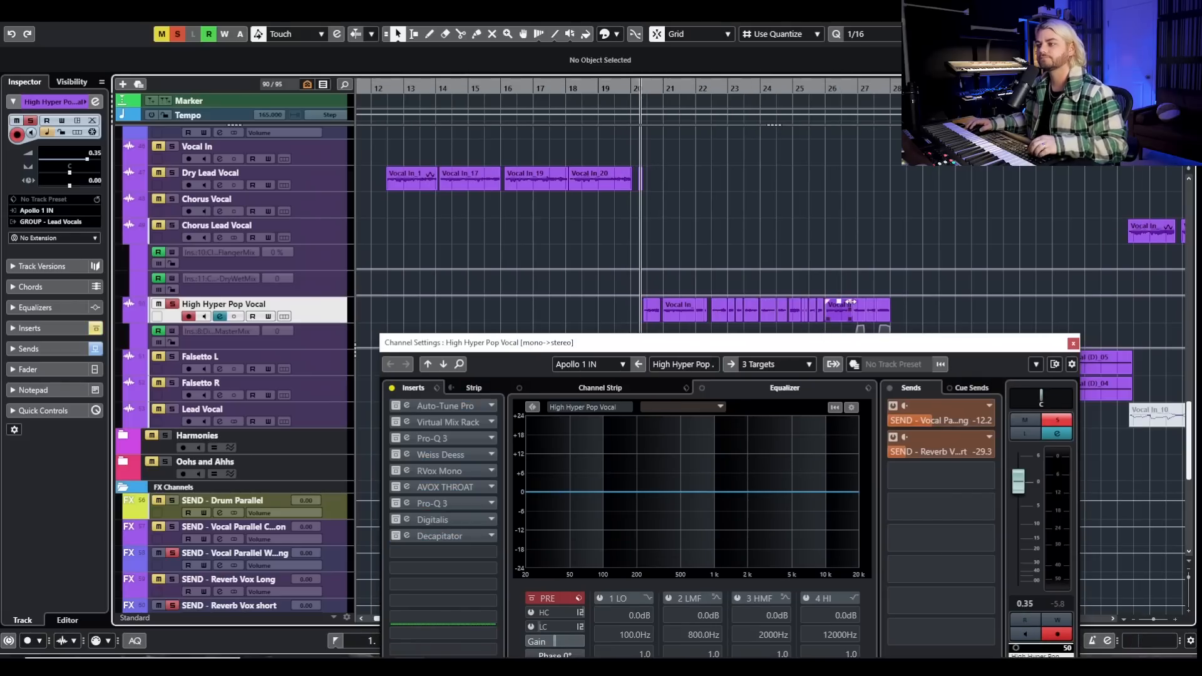
key("space")
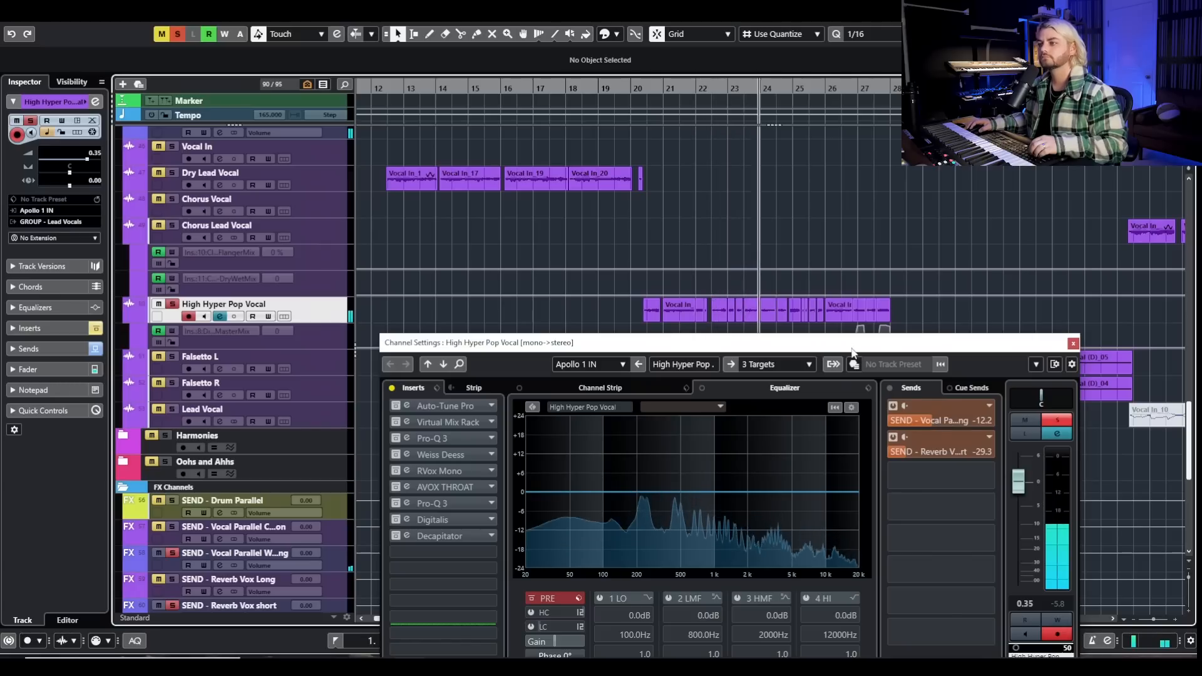
key("space")
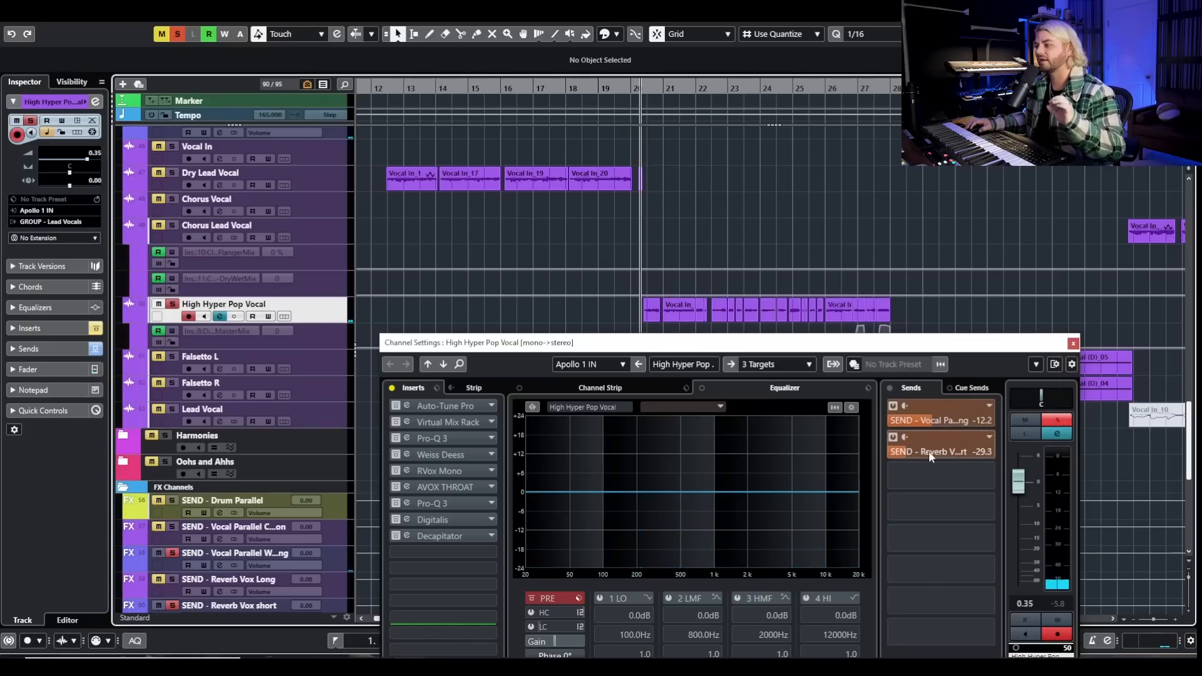
left_click(1073, 343)
Step: Examine the chopped clips on High Hyper Pop Vocal and play them back from bar 20.2.2
scroll(713, 332, "up", 5)
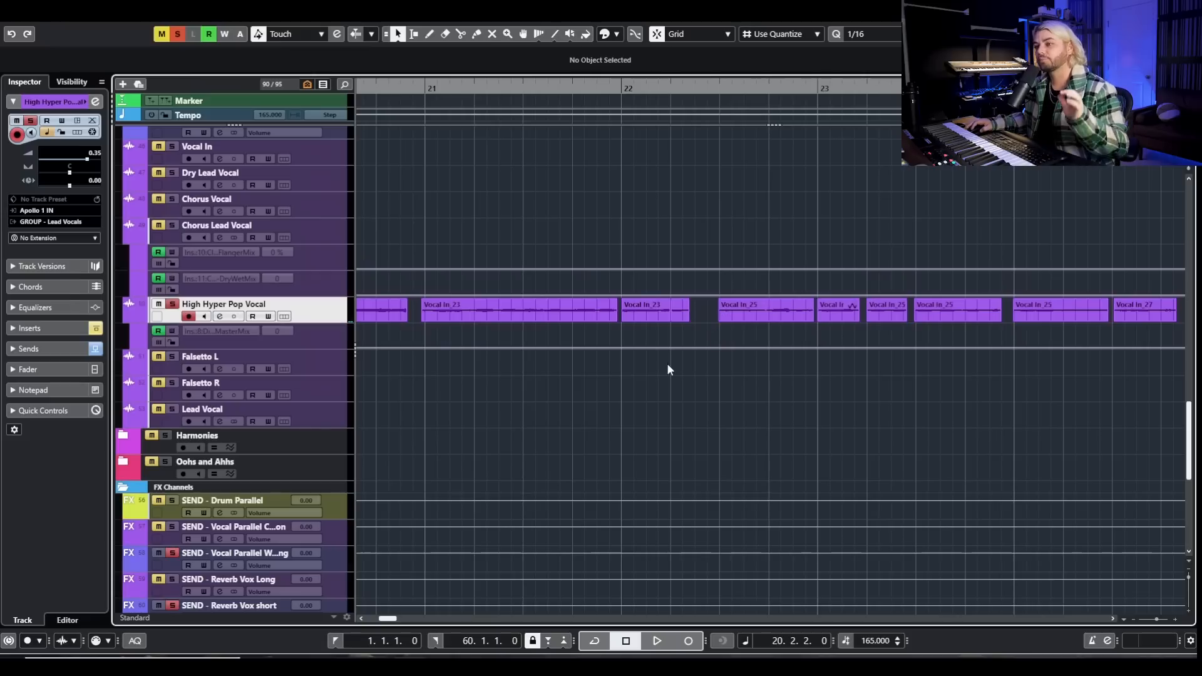
scroll(587, 413, "down", 2)
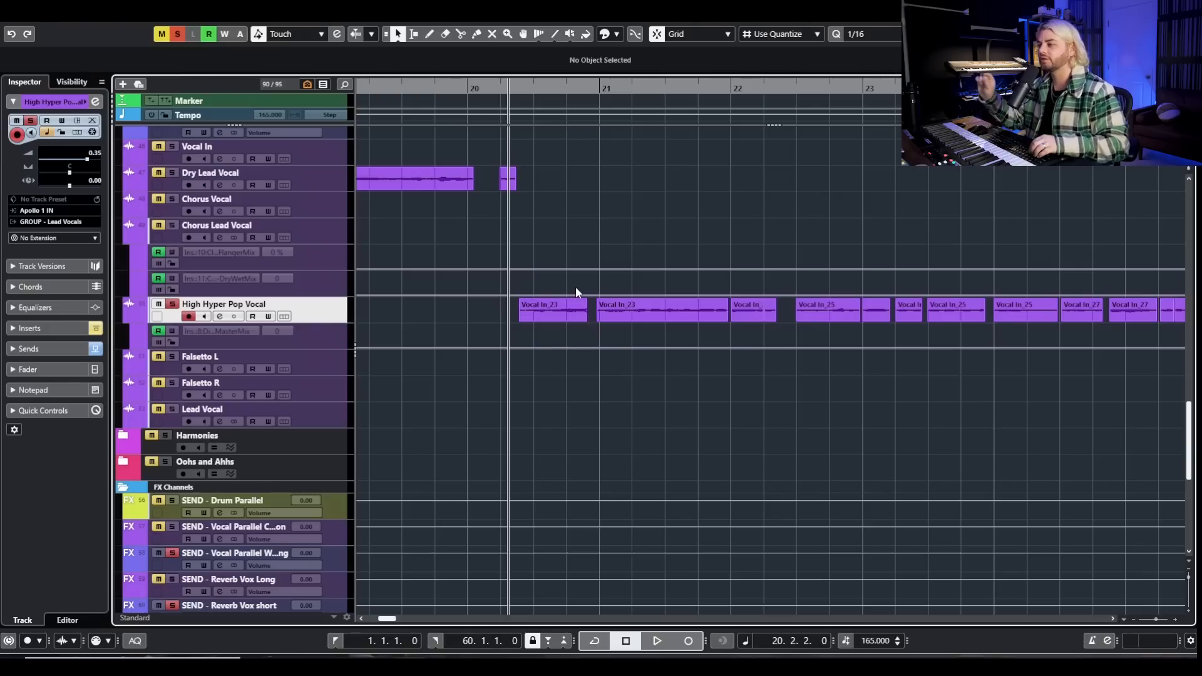
key("space")
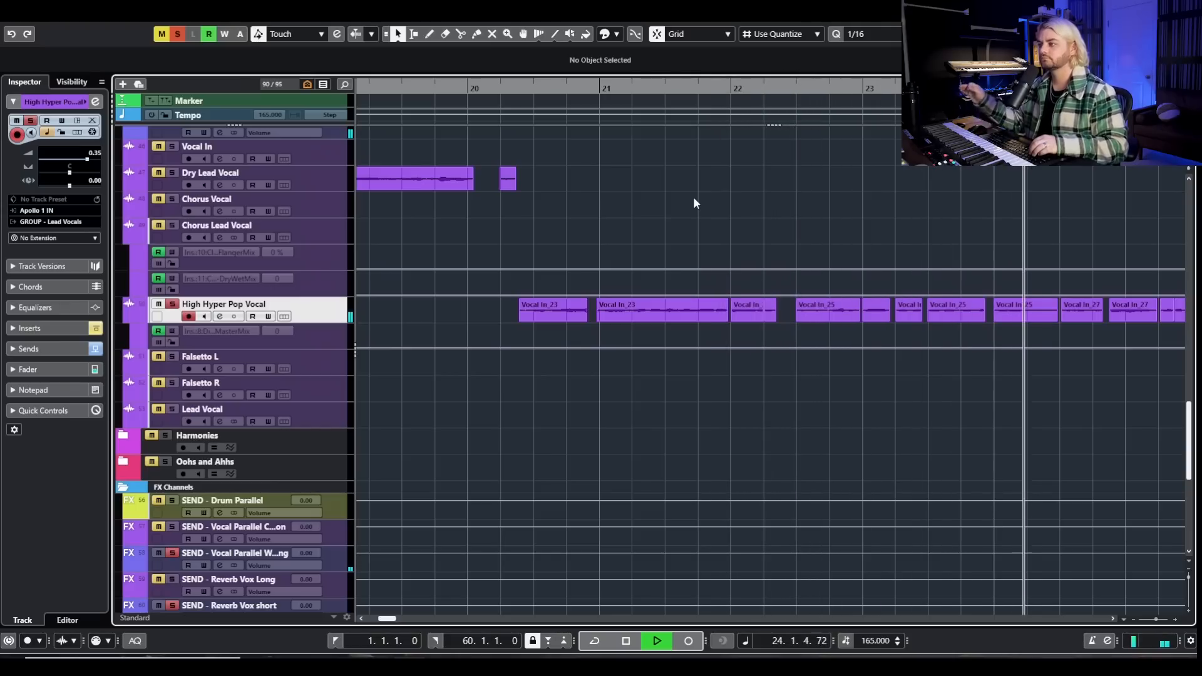
key("space")
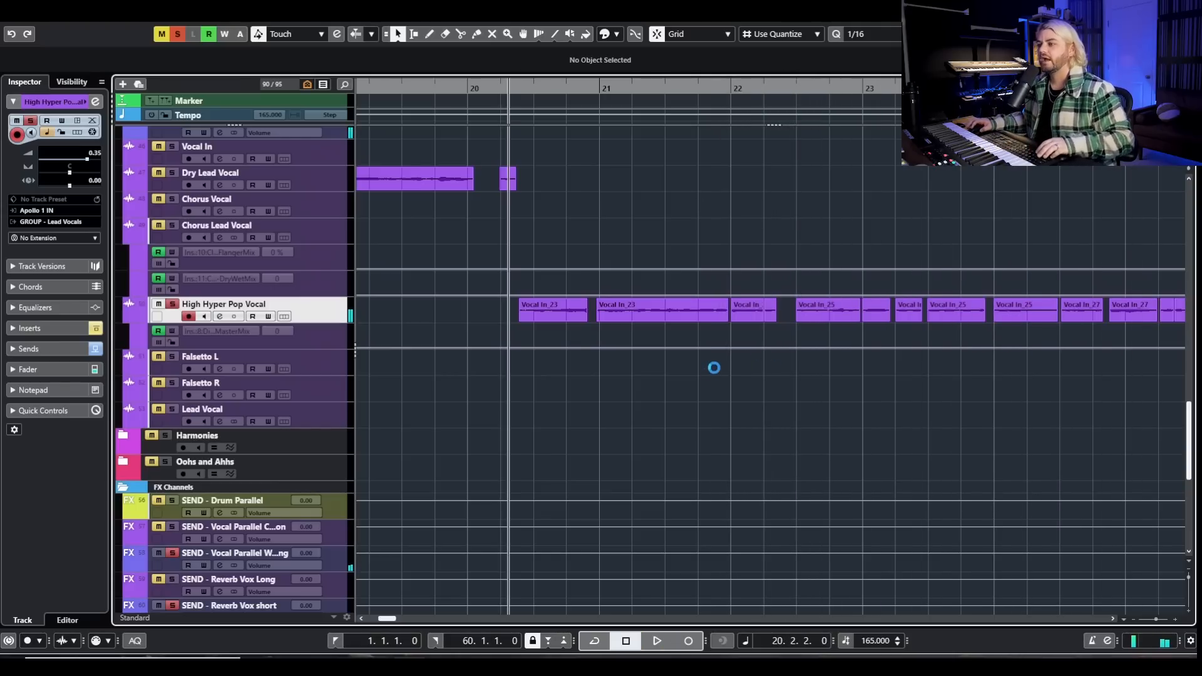
scroll(711, 365, "down", 10)
scroll(708, 330, "up", 5)
scroll(708, 330, "up", 2)
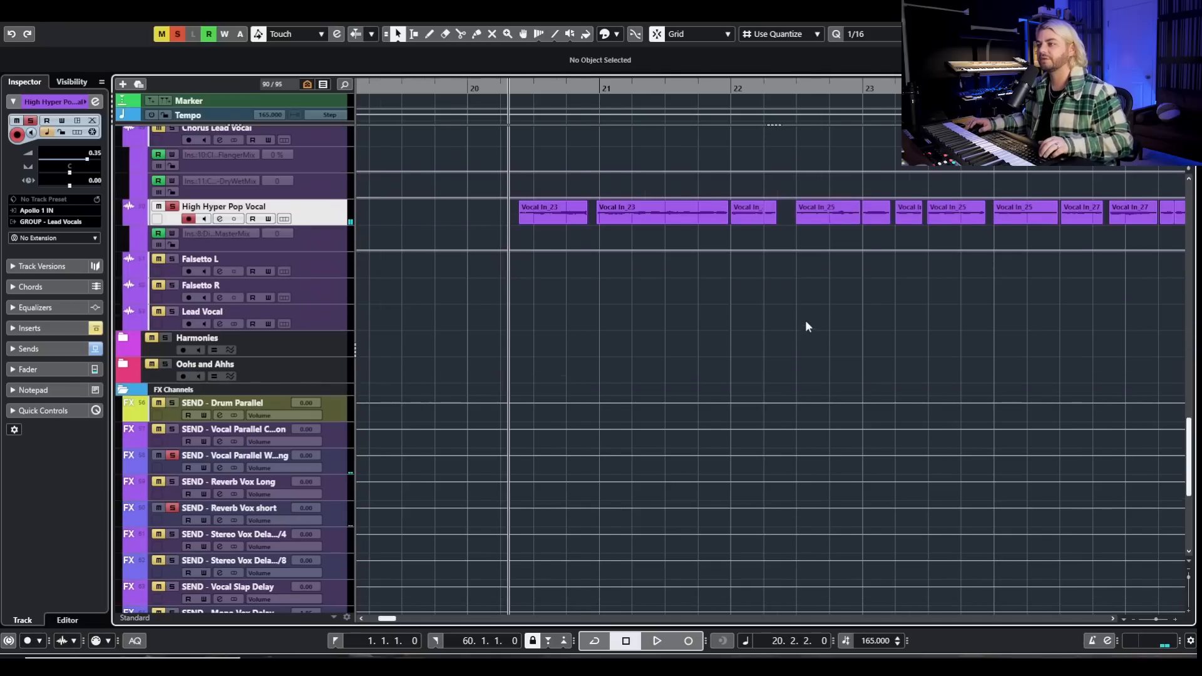
scroll(803, 323, "down", 3)
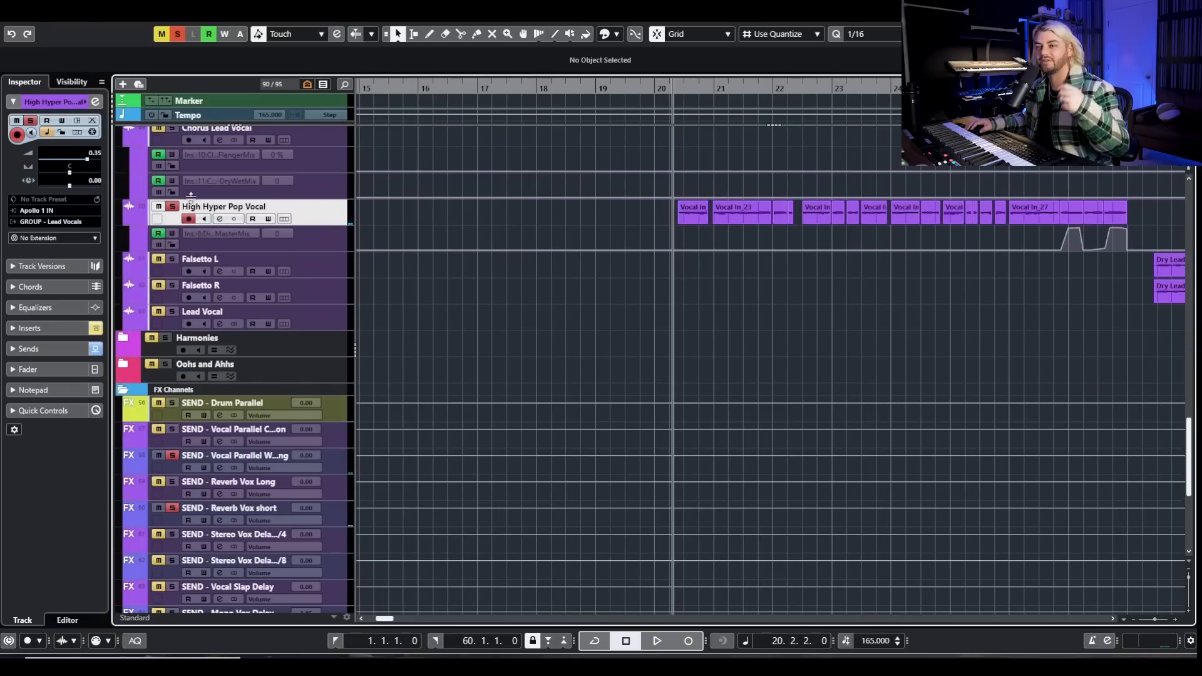
Step: Reactivate the Auto-Tune Pro insert on High Hyper Pop Vocal, review its settings with the track soloed again, and close it
left_click(172, 206)
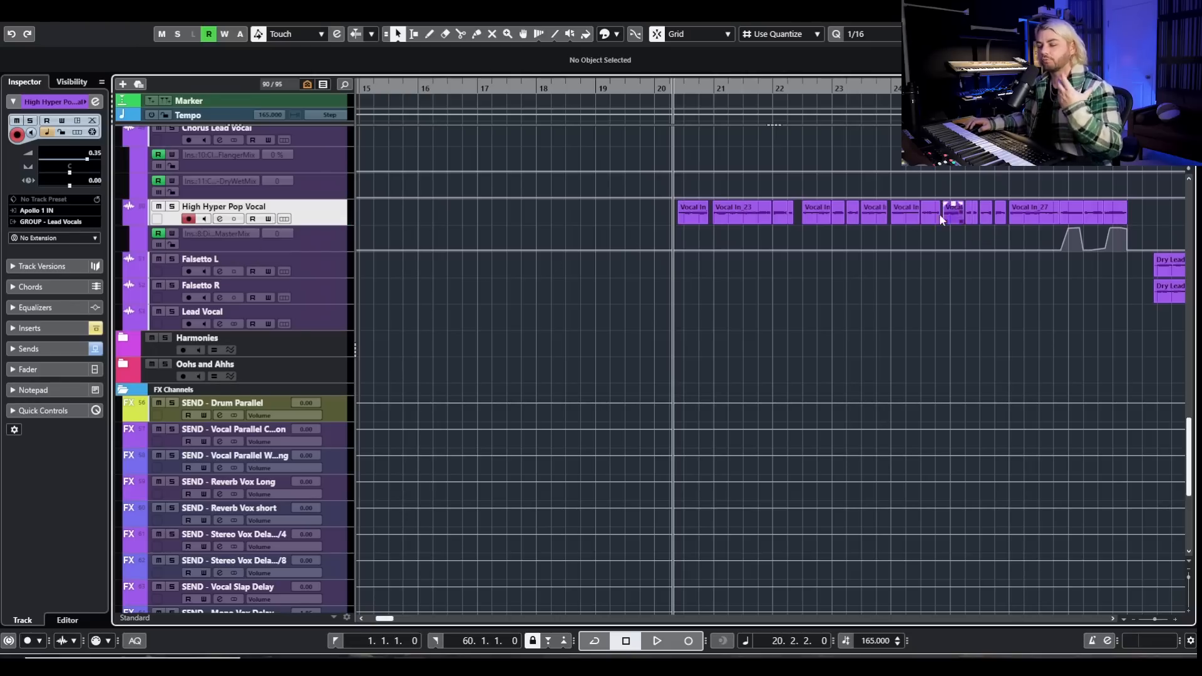
left_click(220, 219)
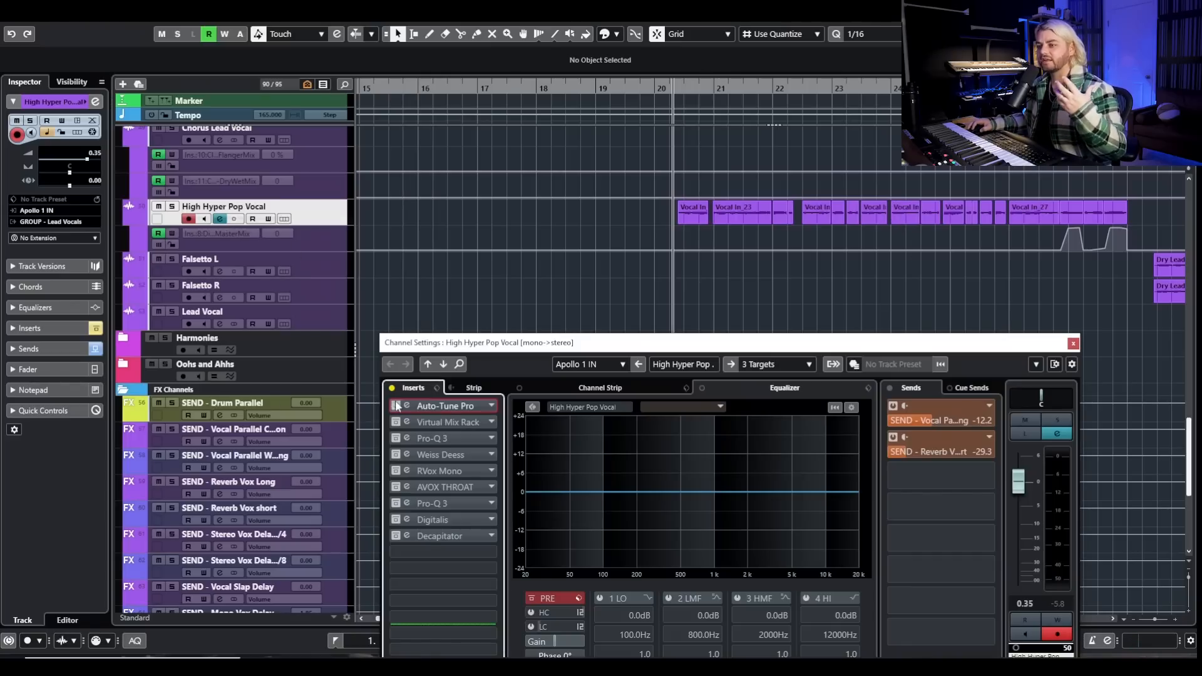
left_click(446, 405)
left_click_drag(1198, 118, 614, 188)
left_click(172, 207)
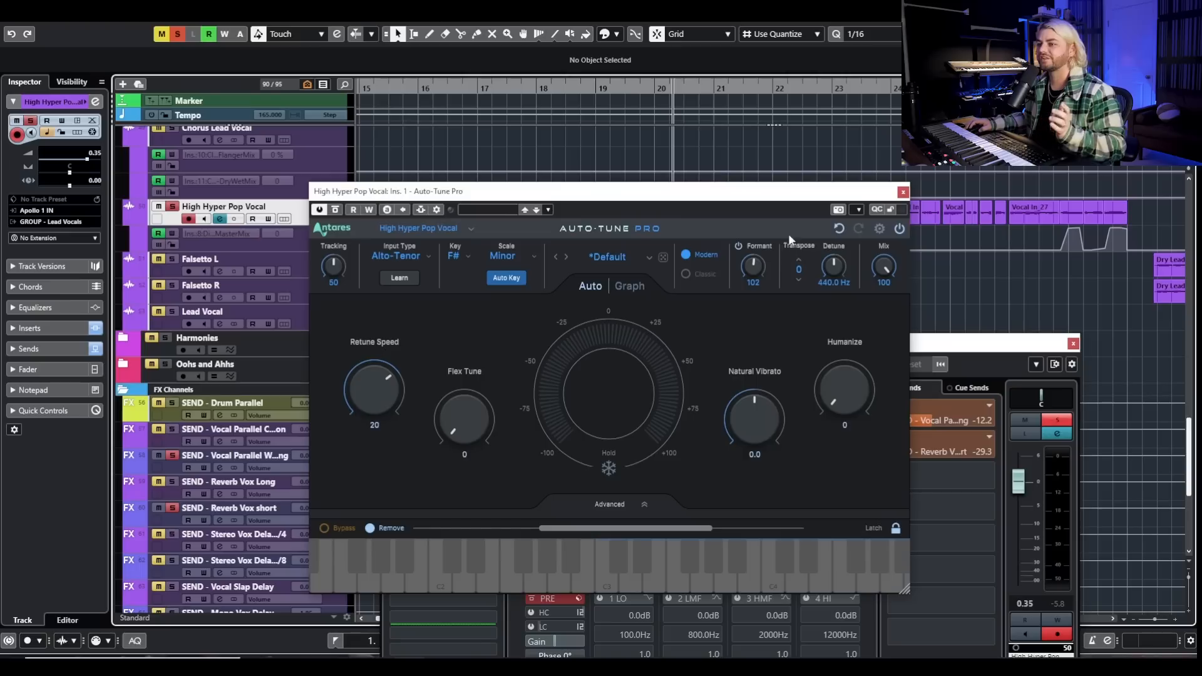
left_click(904, 193)
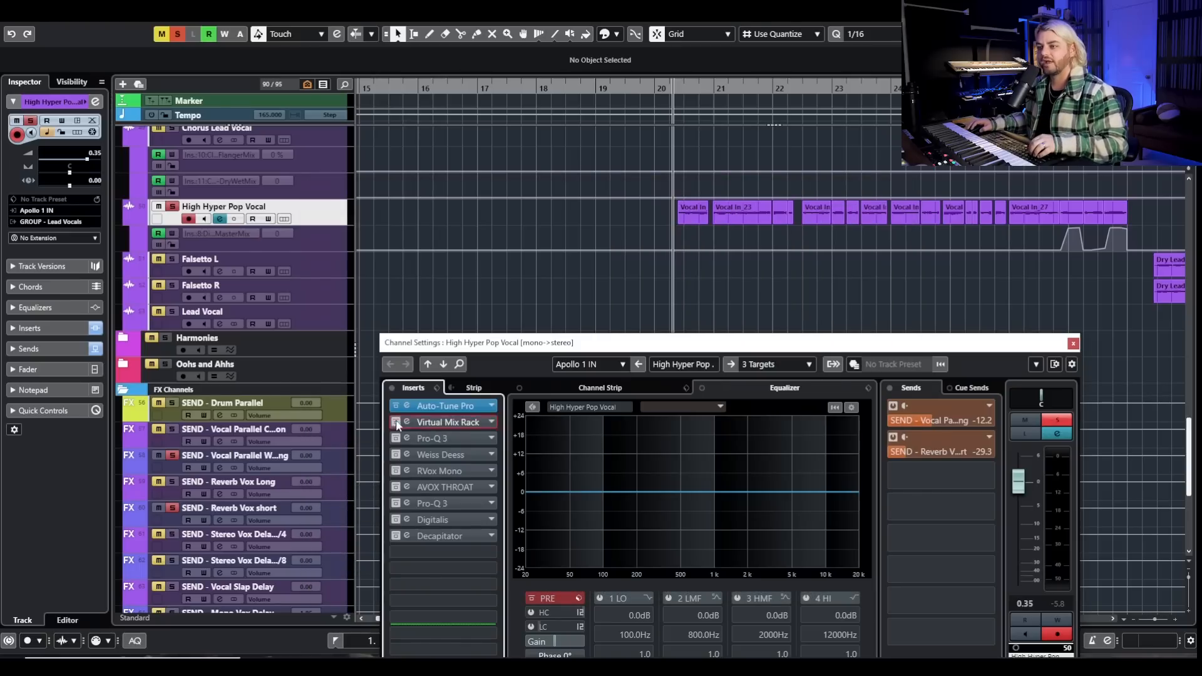
Step: Reactivate the Virtual Mix Rack, first Pro-Q 3, Weiss Deess and RVox Mono inserts on High Hyper Pop Vocal and start playback
left_click(396, 439)
left_click(397, 454)
left_click(397, 471)
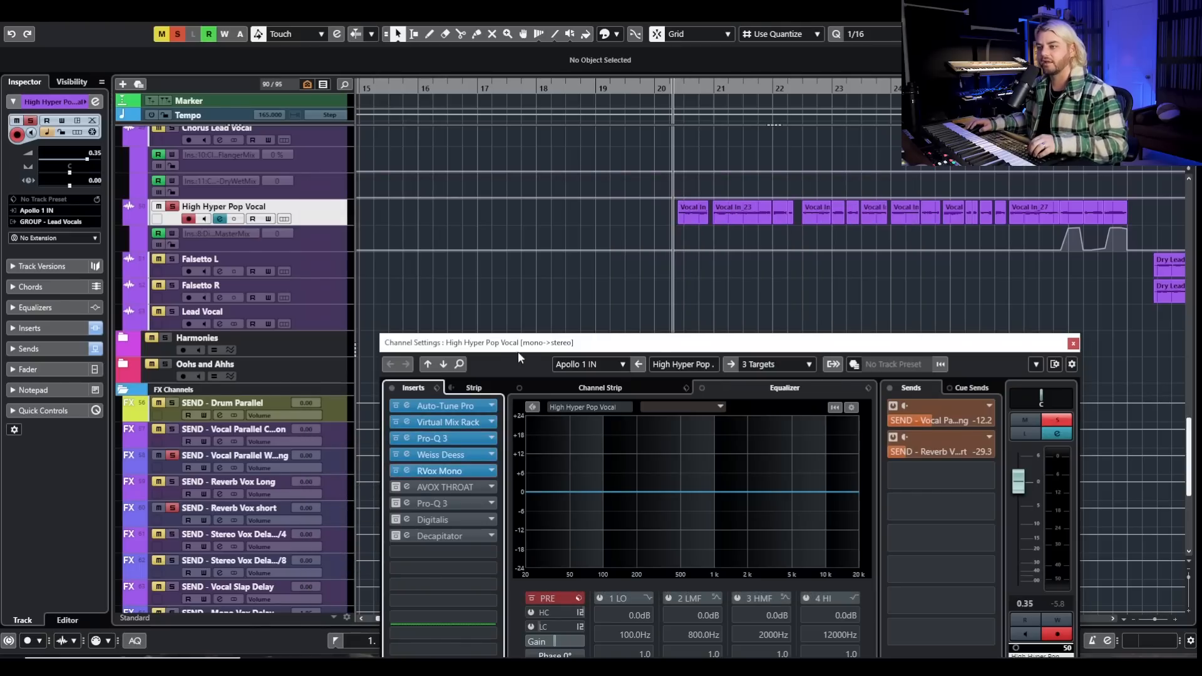
left_click_drag(525, 345, 514, 220)
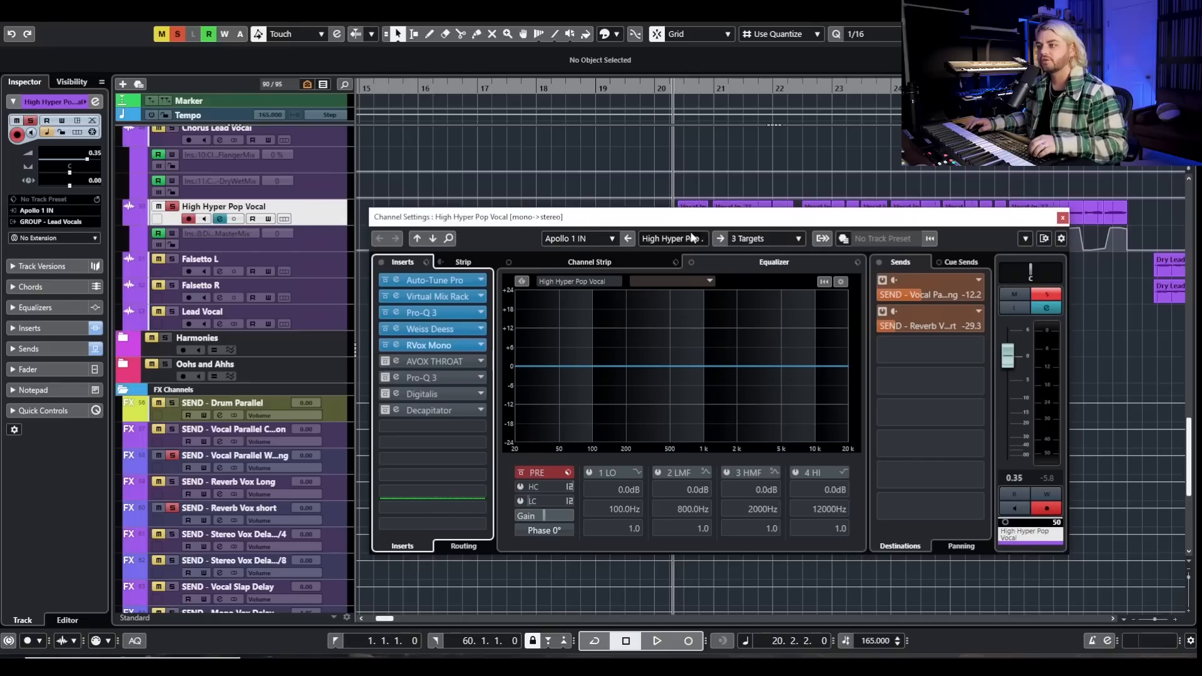
key("space")
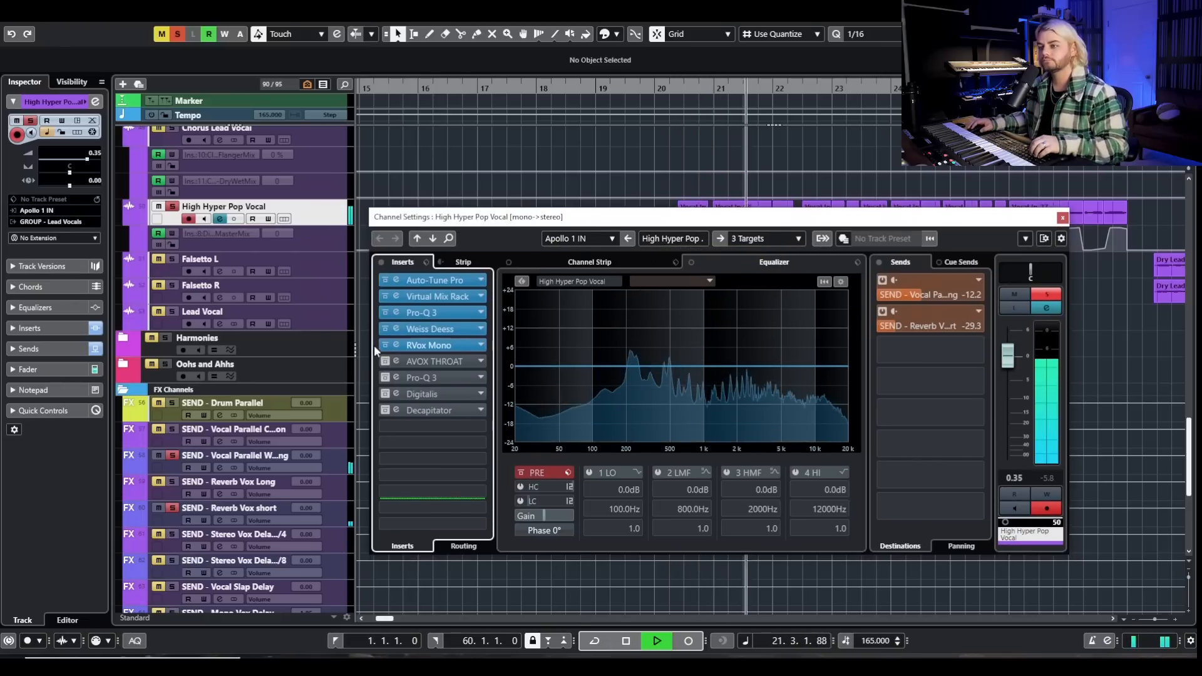
Step: Stop playback, reactivate the AVOX THROAT insert on High Hyper Pop Vocal and open its settings
left_click(879, 262)
left_click(879, 262)
key("space")
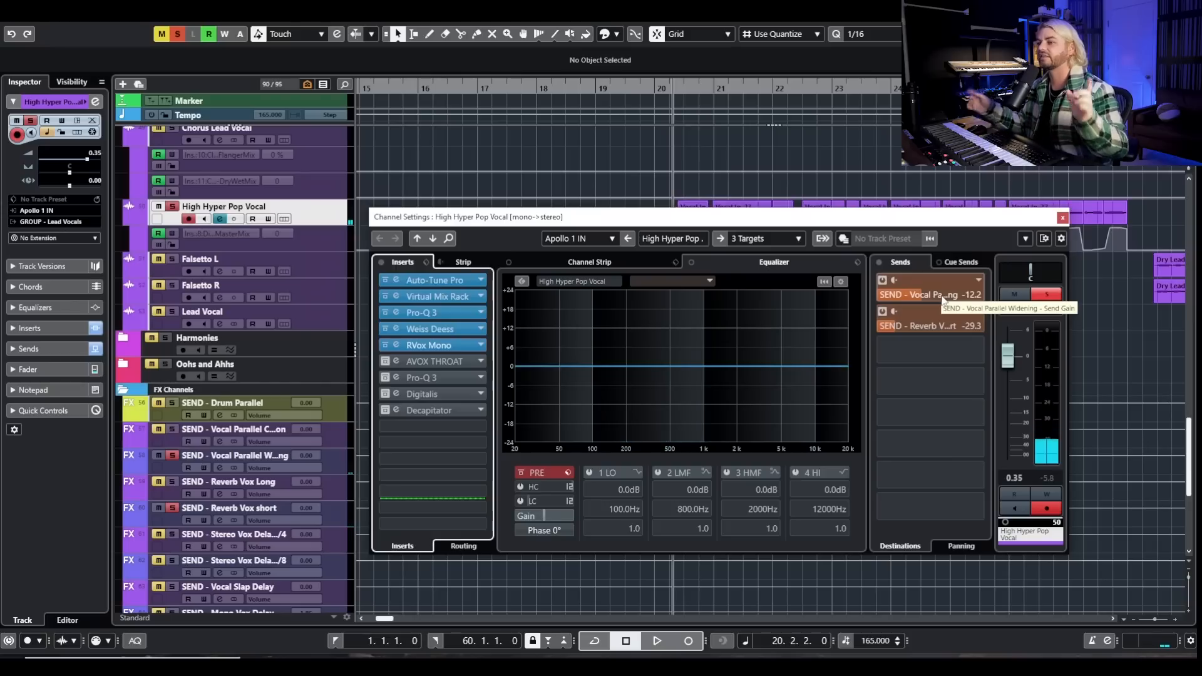
left_click(433, 367)
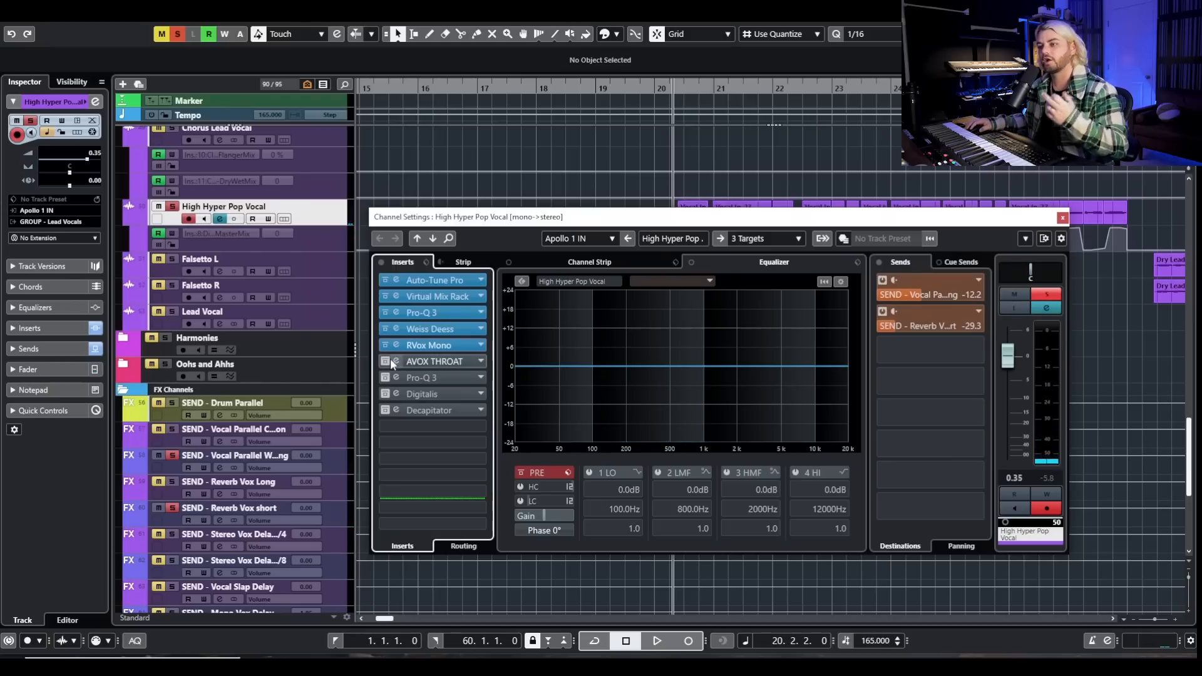
left_click(434, 362)
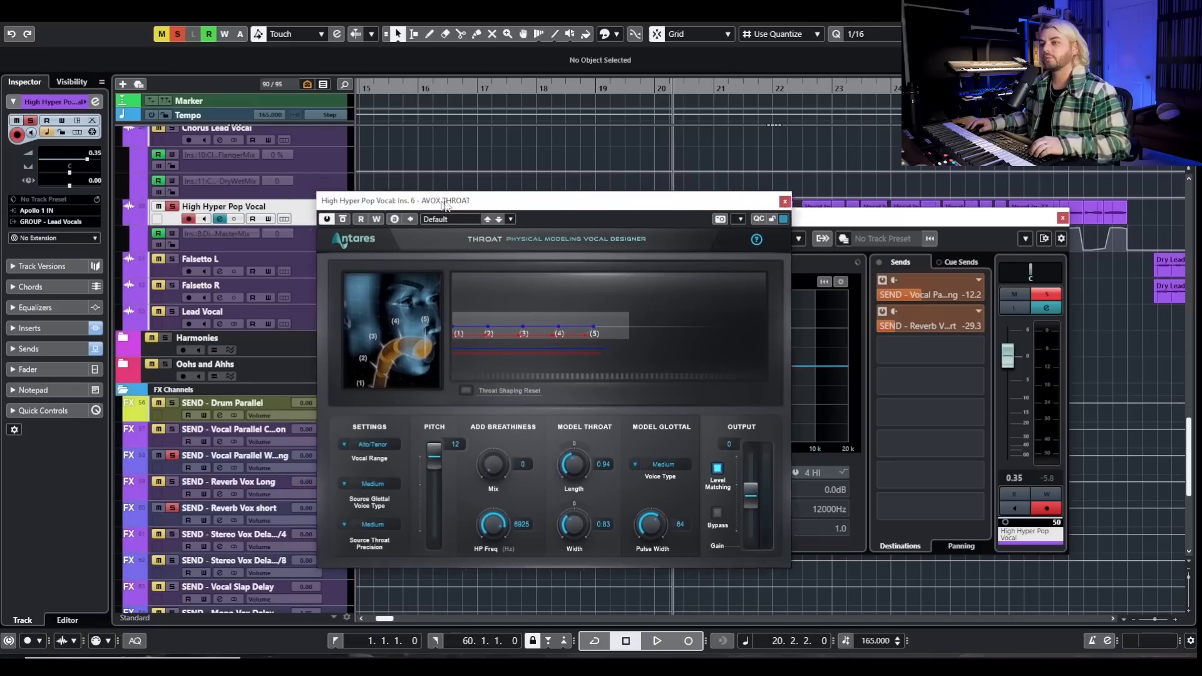
left_click_drag(422, 225, 547, 214)
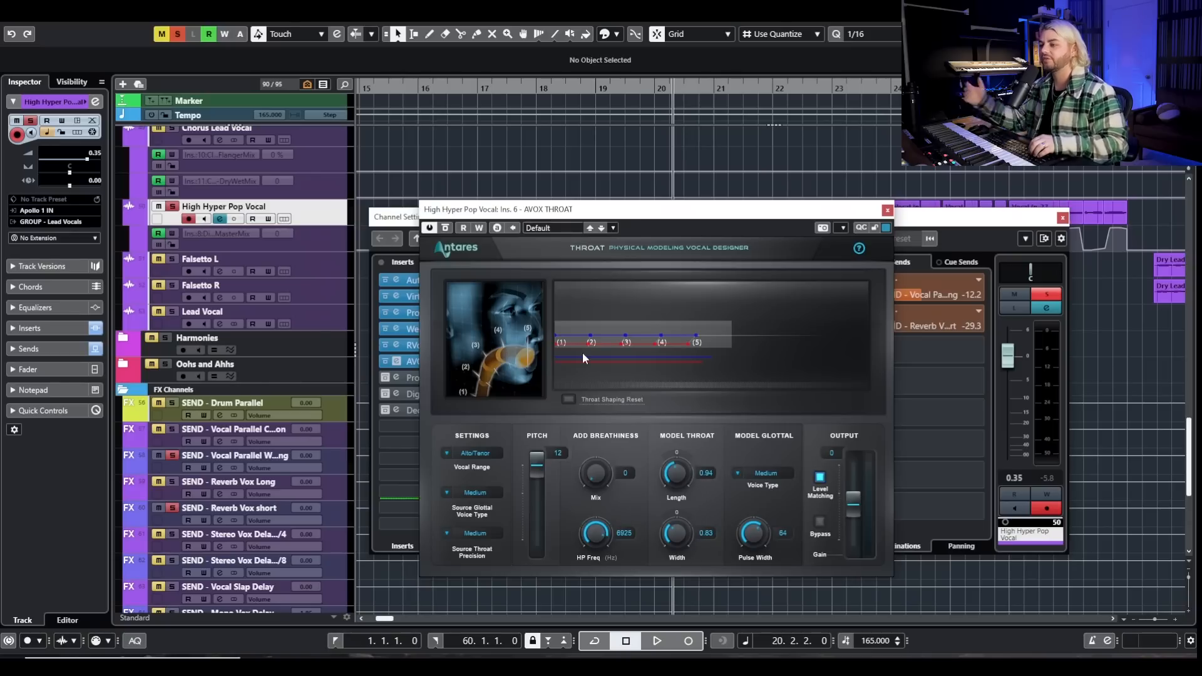
Step: Audition AVOX THROAT from bar 20.2.2, setting the Model Throat length to 0.95, and close the plug-in
key("space")
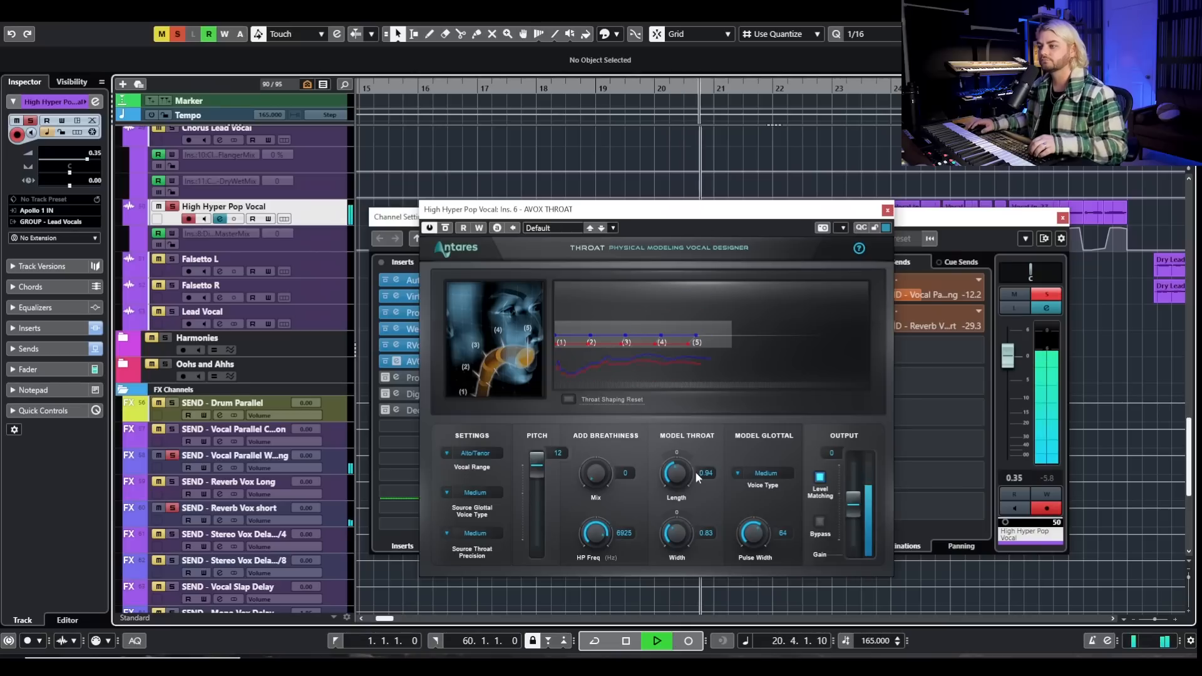
mouse_move(678, 475)
left_mouse_down()
mouse_move(705, 440)
mouse_move(677, 475)
left_mouse_up()
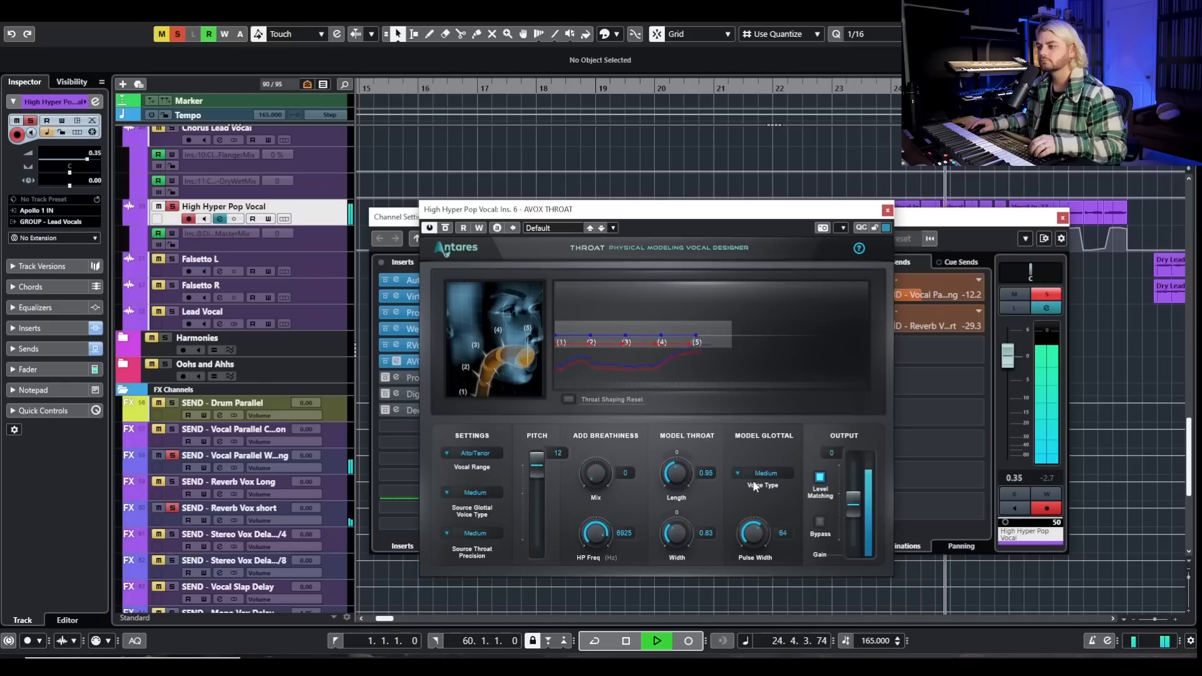
key("space")
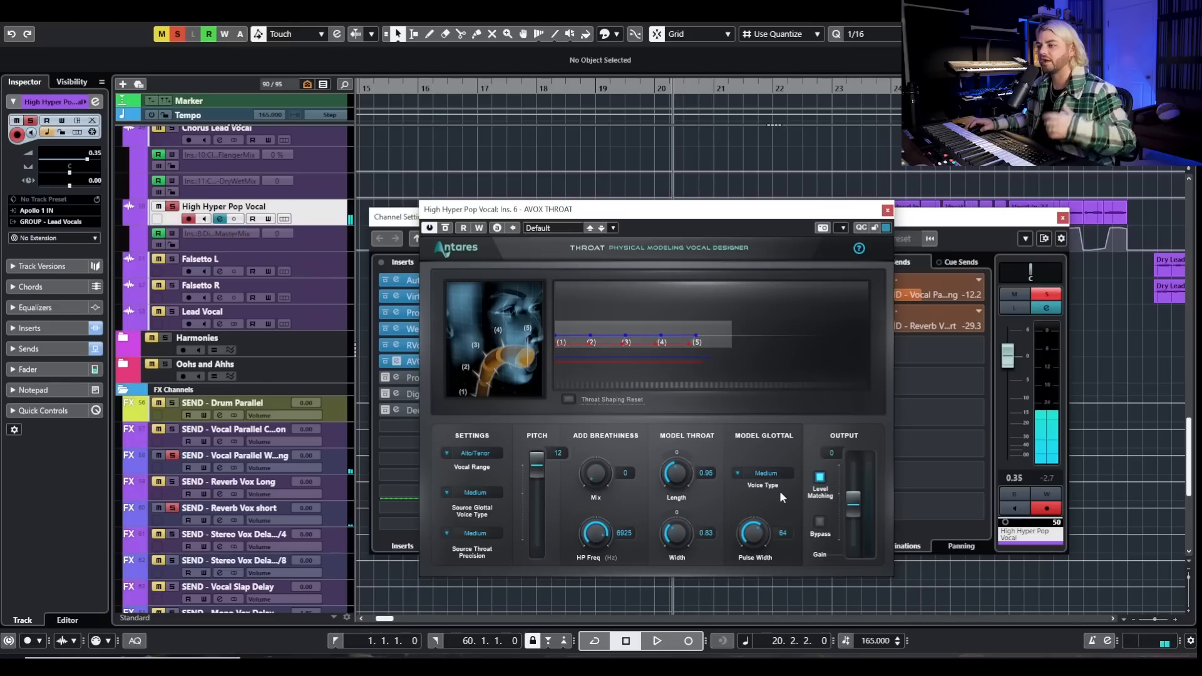
left_click(888, 210)
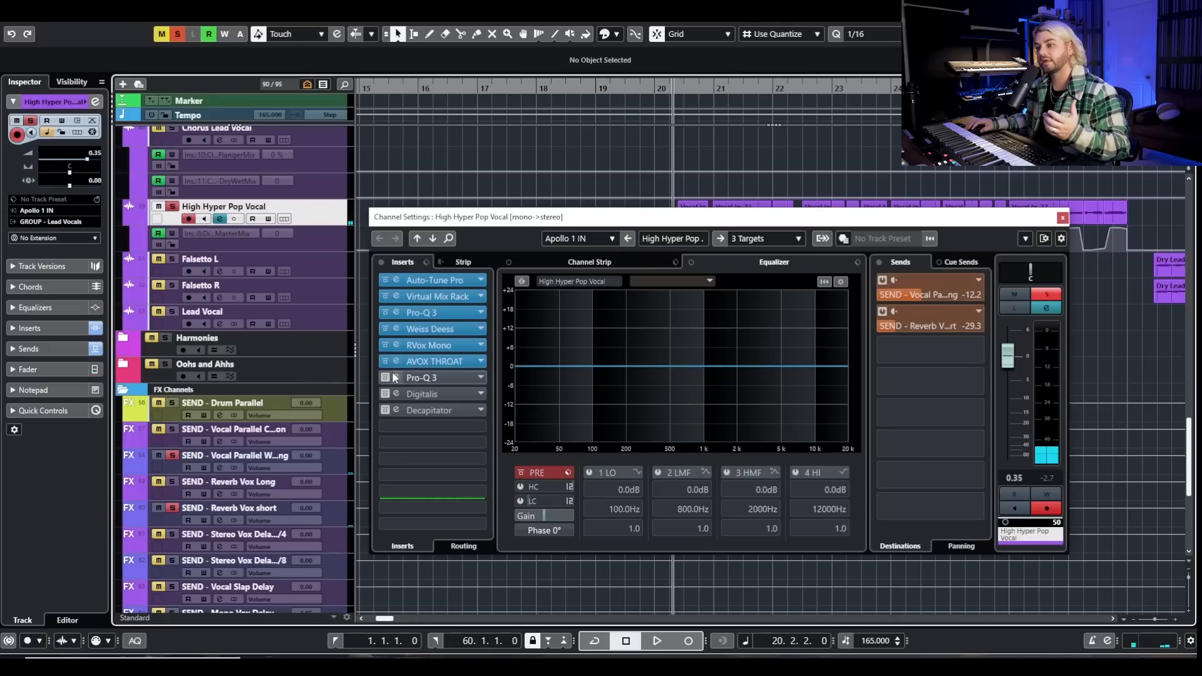
Step: Review the Auto-Tune Pro settings on High Hyper Pop Vocal against those of AVOX THROAT, closing each plug-in
left_click(396, 279)
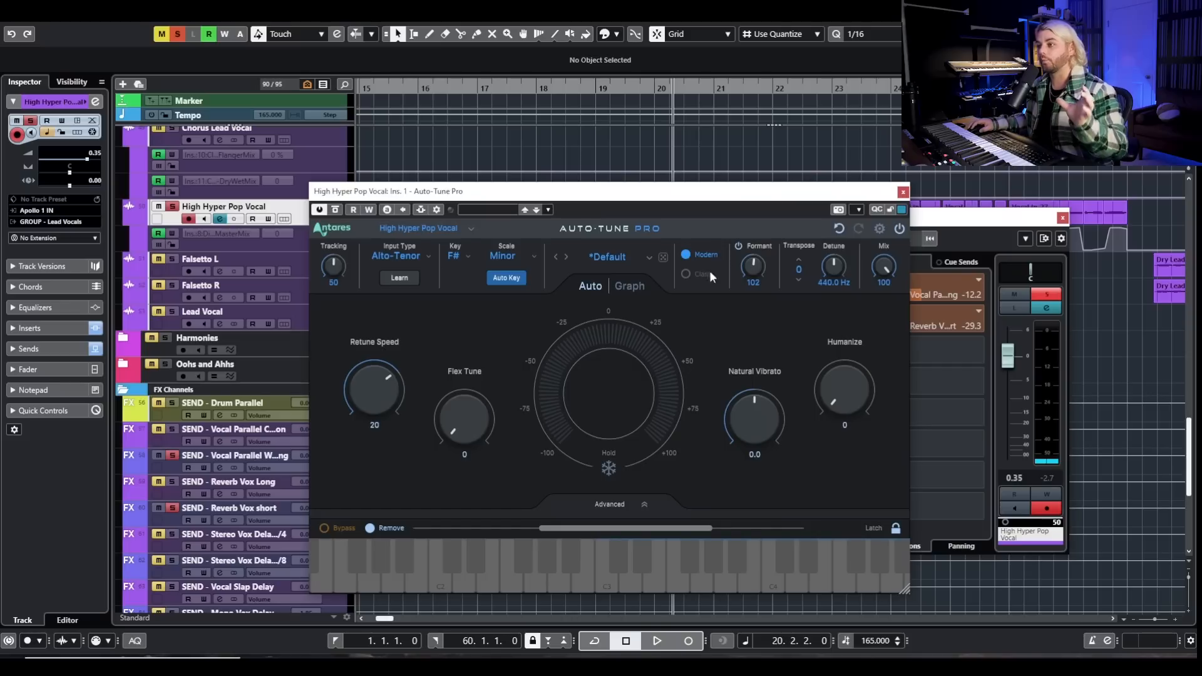
left_click(903, 191)
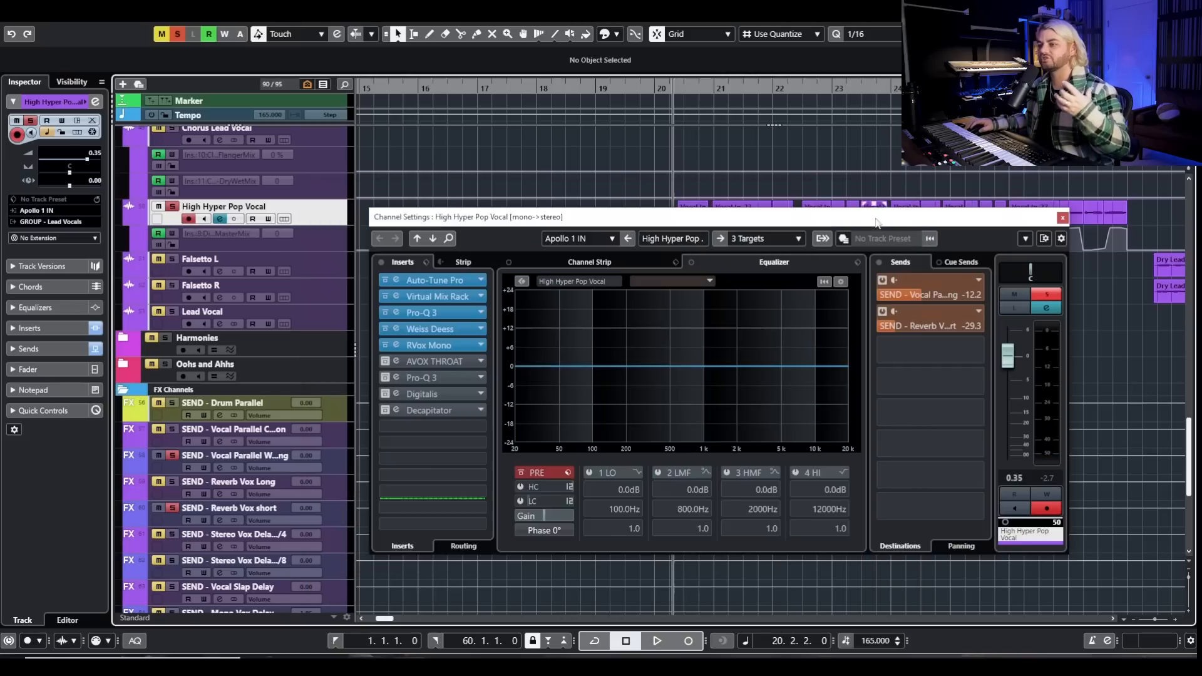
left_click(435, 362)
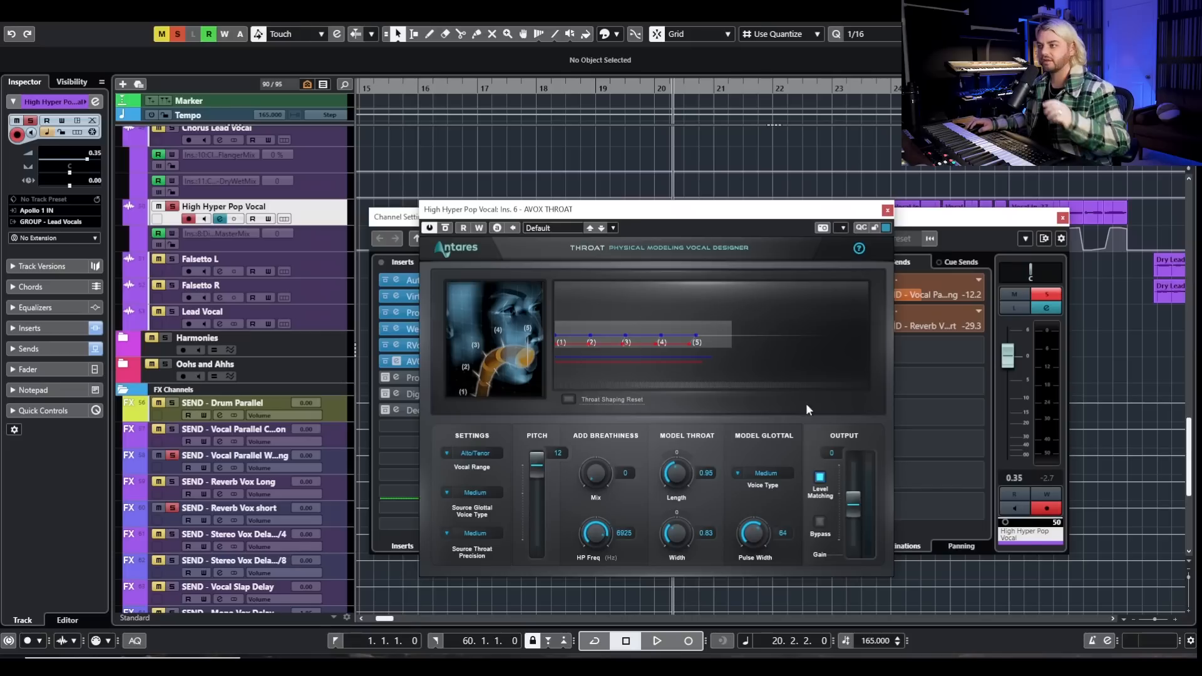
left_click(888, 209)
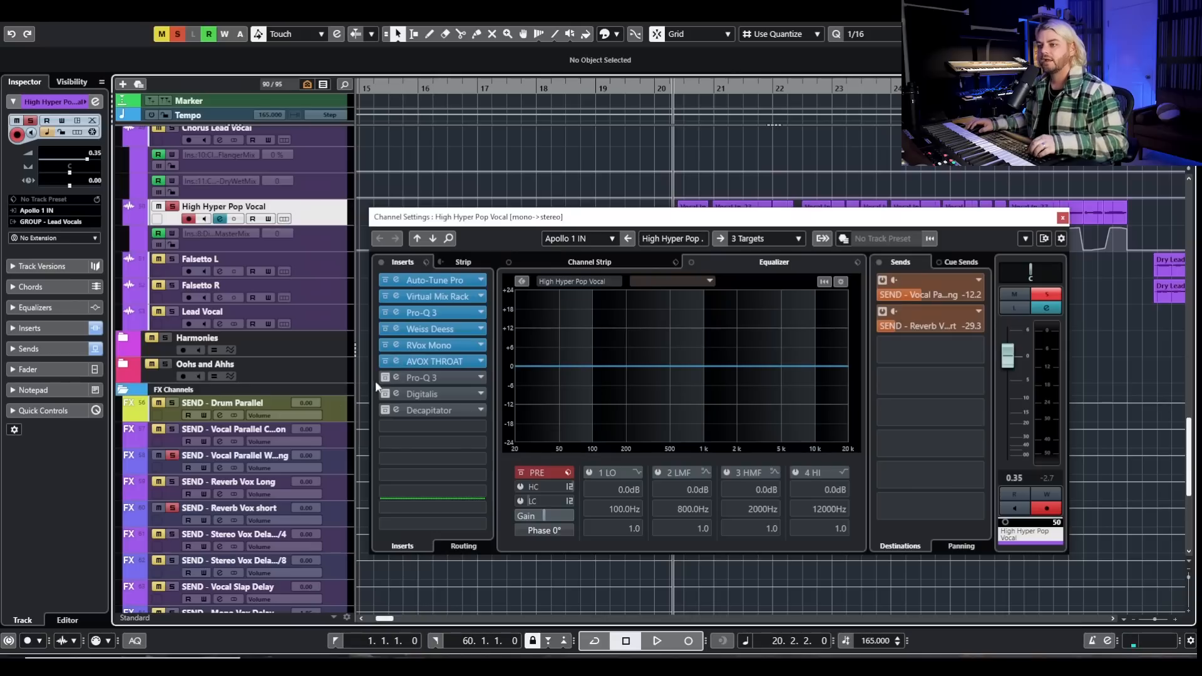
Step: Reactivate the second Pro-Q 3 and the Digitalis inserts on High Hyper Pop Vocal and review their settings
left_click(412, 376)
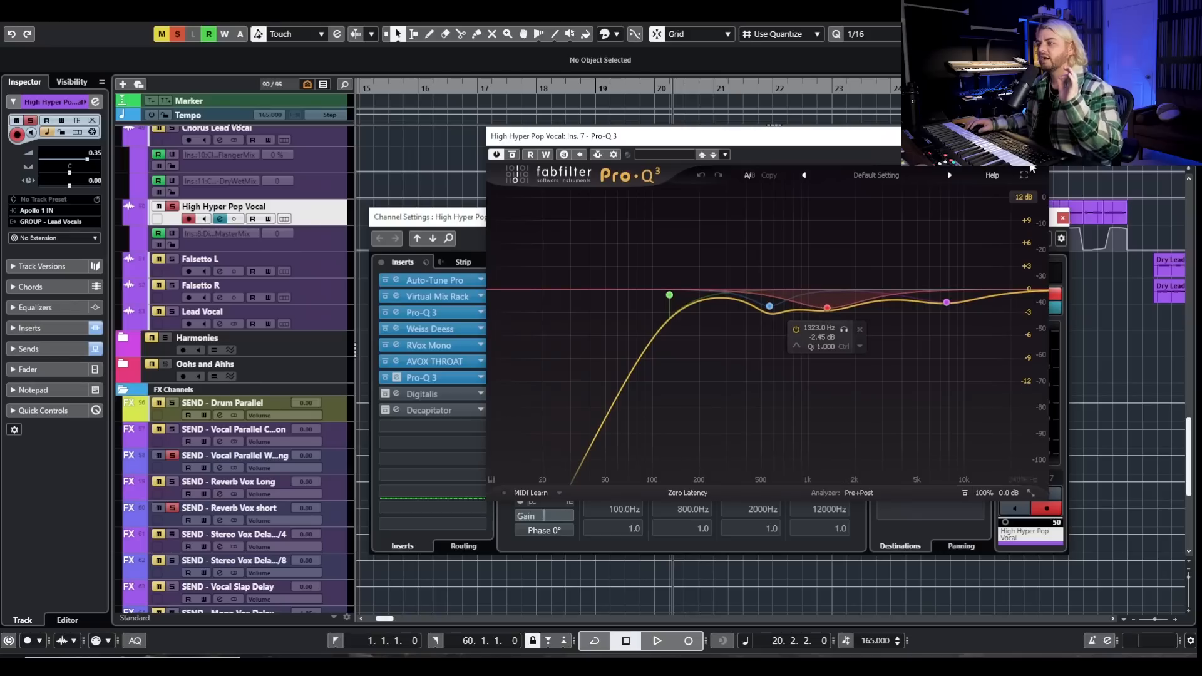
key("Escape")
left_click(385, 395)
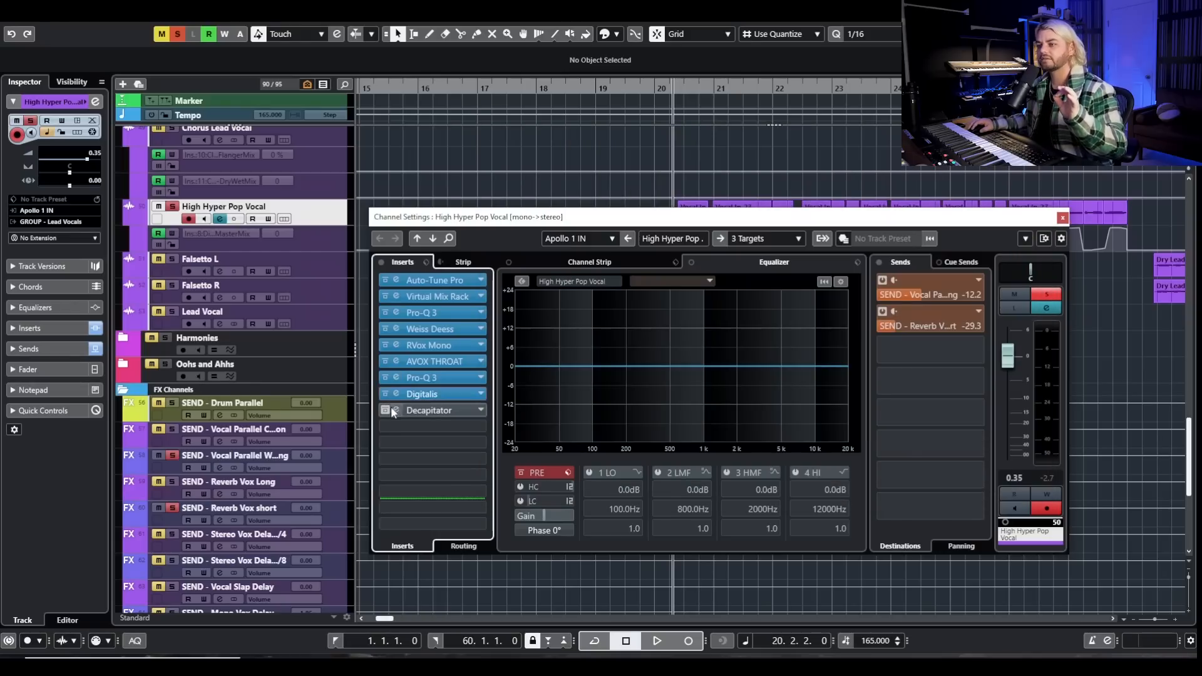
left_click(438, 394)
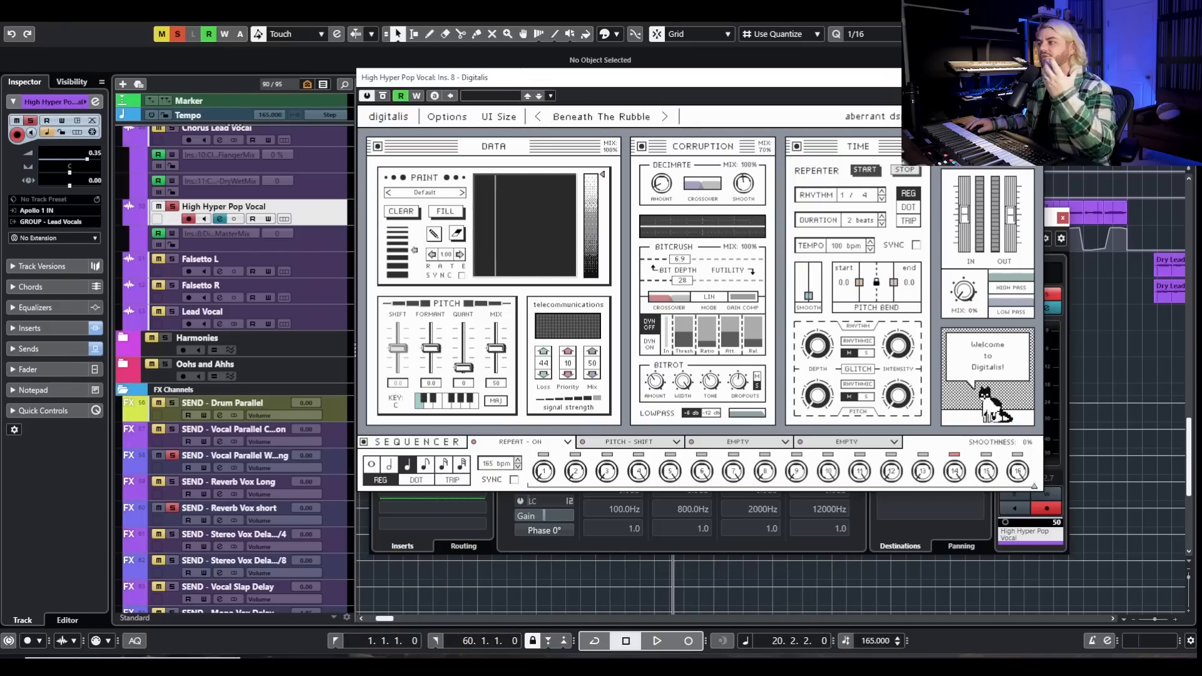
key("Escape")
Step: Review the reactivated Decapitator insert, audition the full High Hyper Pop Vocal chain from bar 20.2.2, and close the plug-in and channel settings
left_click(419, 411)
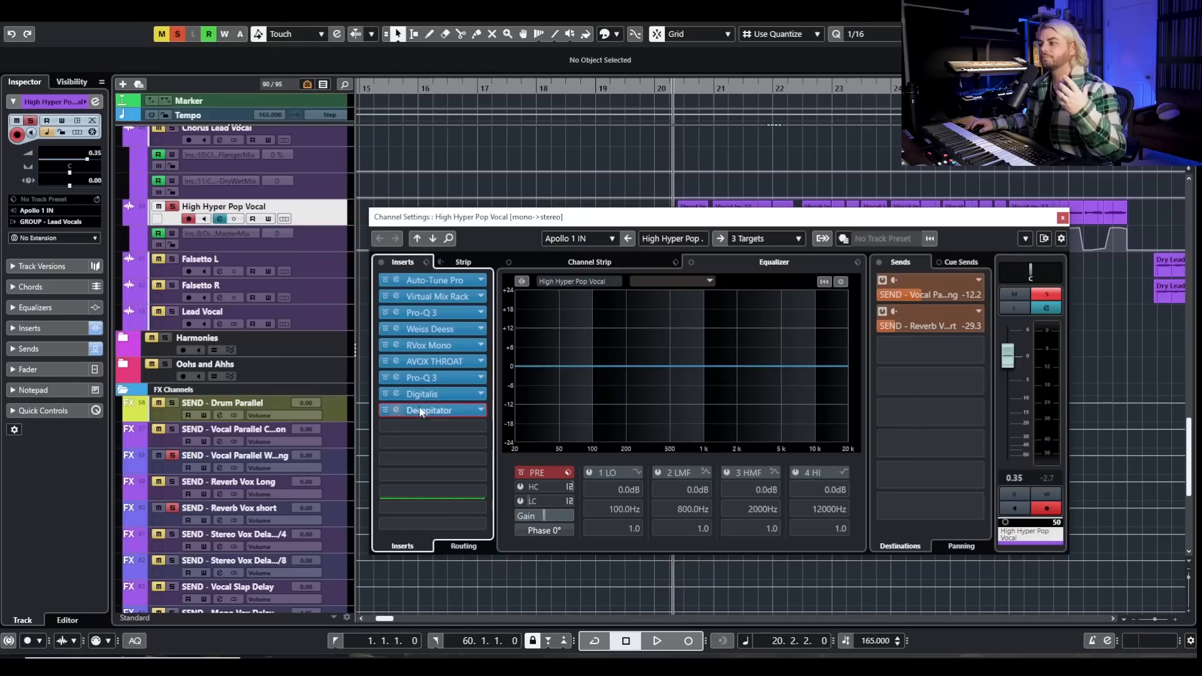
left_click_drag(1189, 178, 695, 180)
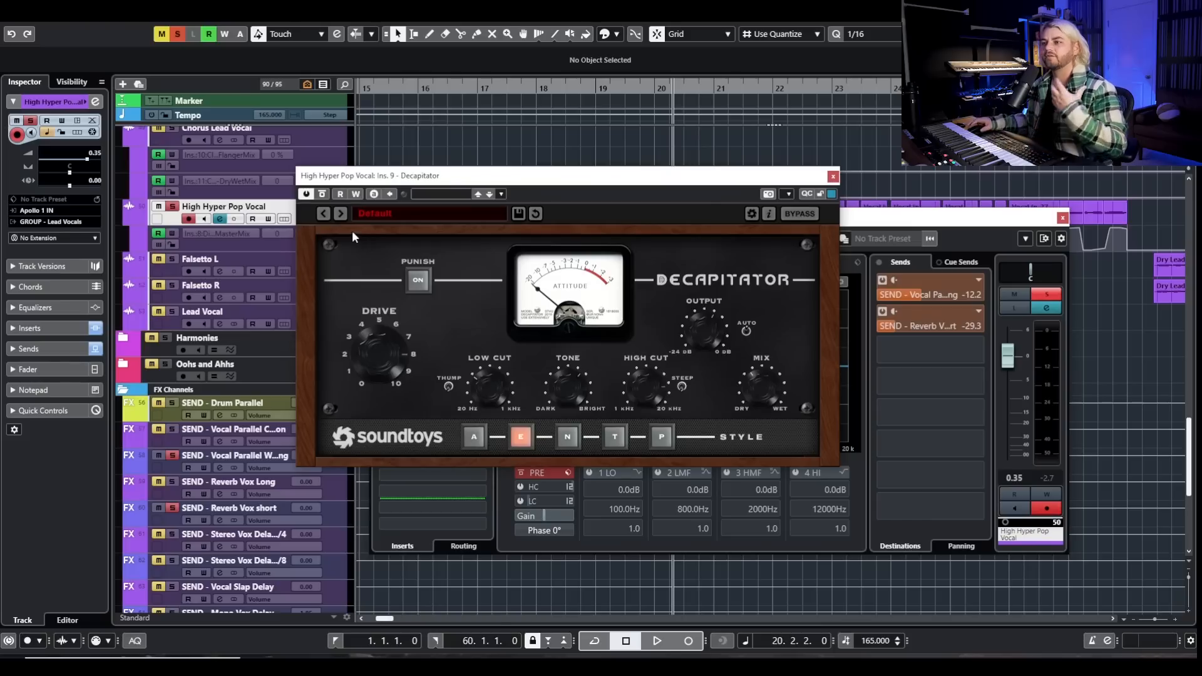
key("space")
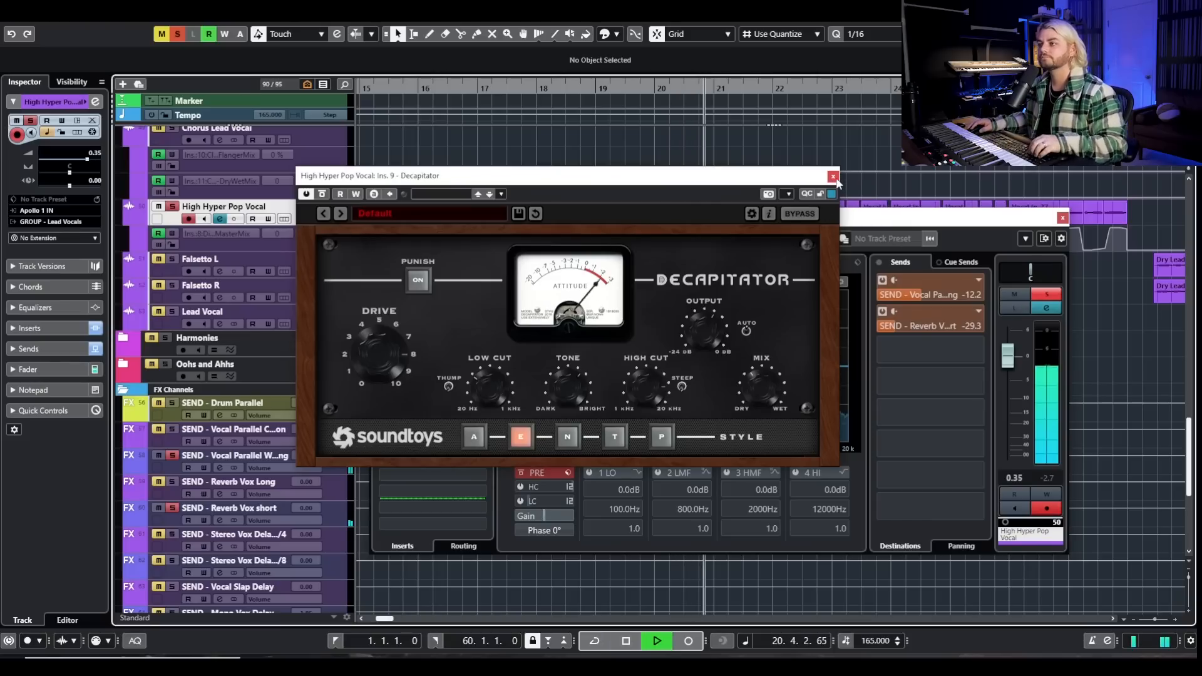
left_click(970, 217)
left_click(1063, 217)
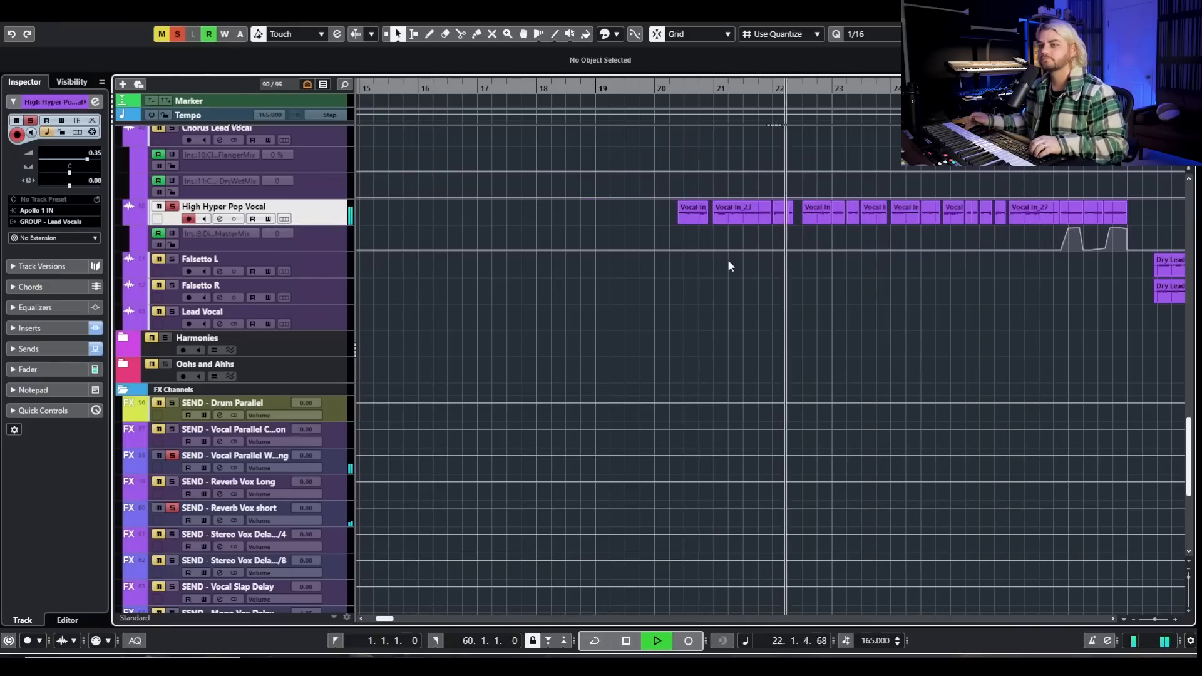
key("space")
Step: Place the playback position at bar 26.3.3 and open the Digitalis settings on High Hyper Pop Vocal
left_click(1046, 88)
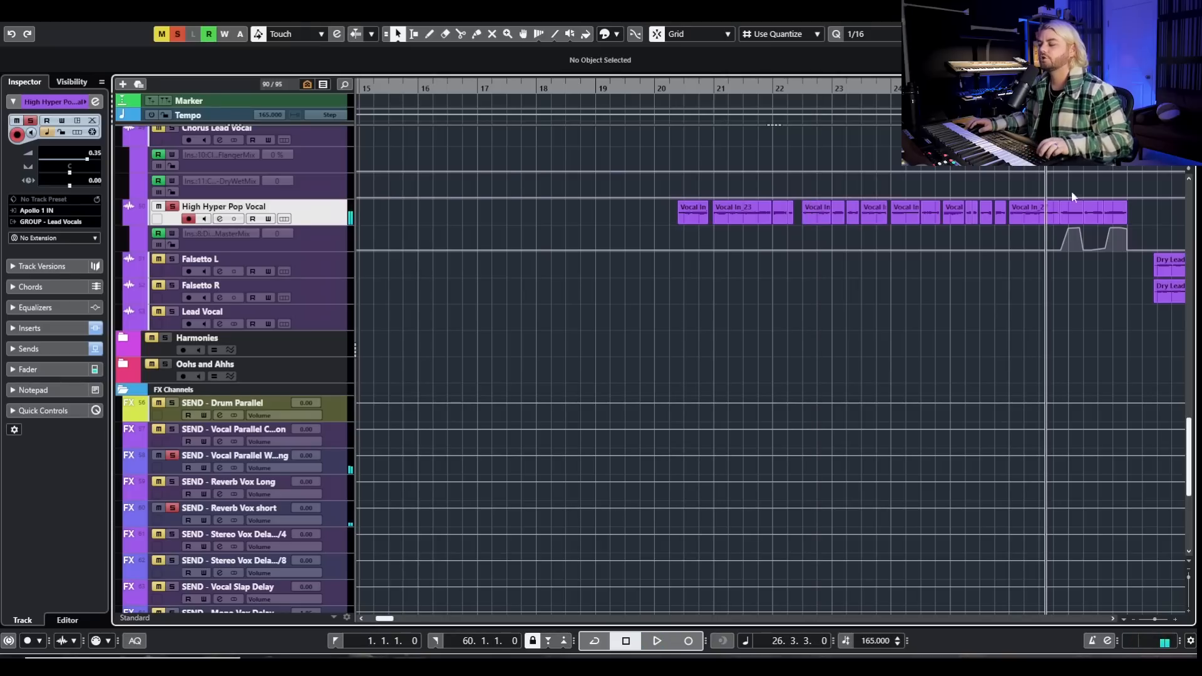
scroll(849, 242, "right", 2)
left_click(219, 218)
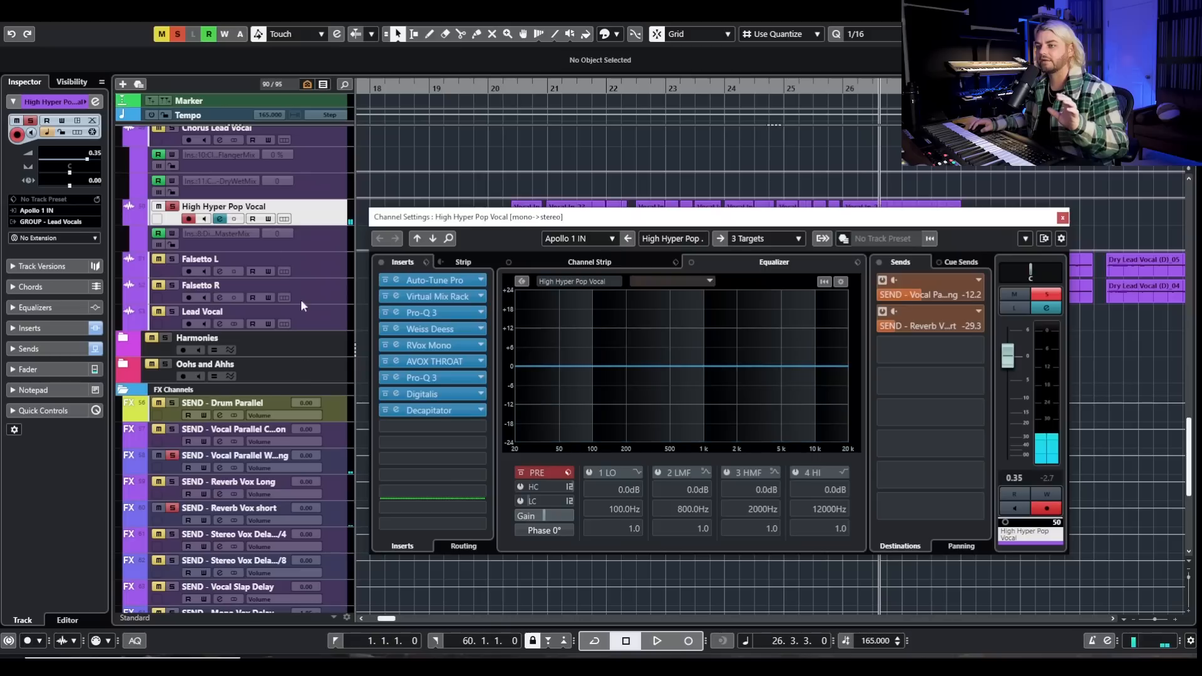
left_click(442, 397)
left_click(1062, 218)
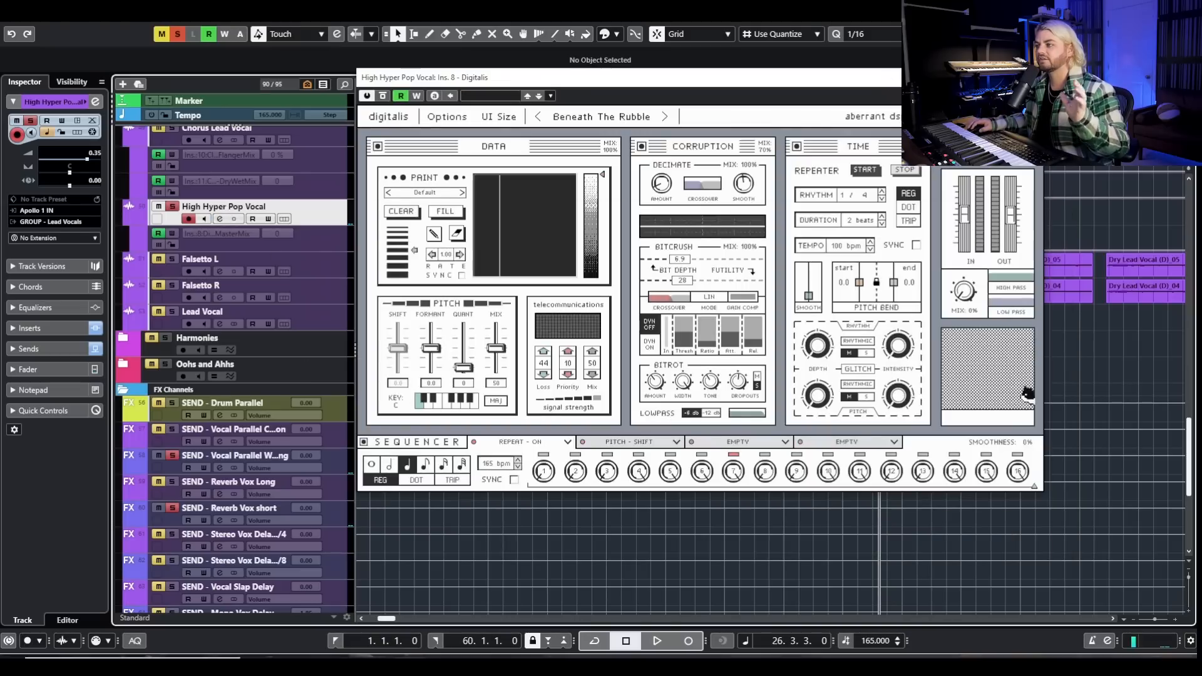
left_click_drag(958, 78, 836, 114)
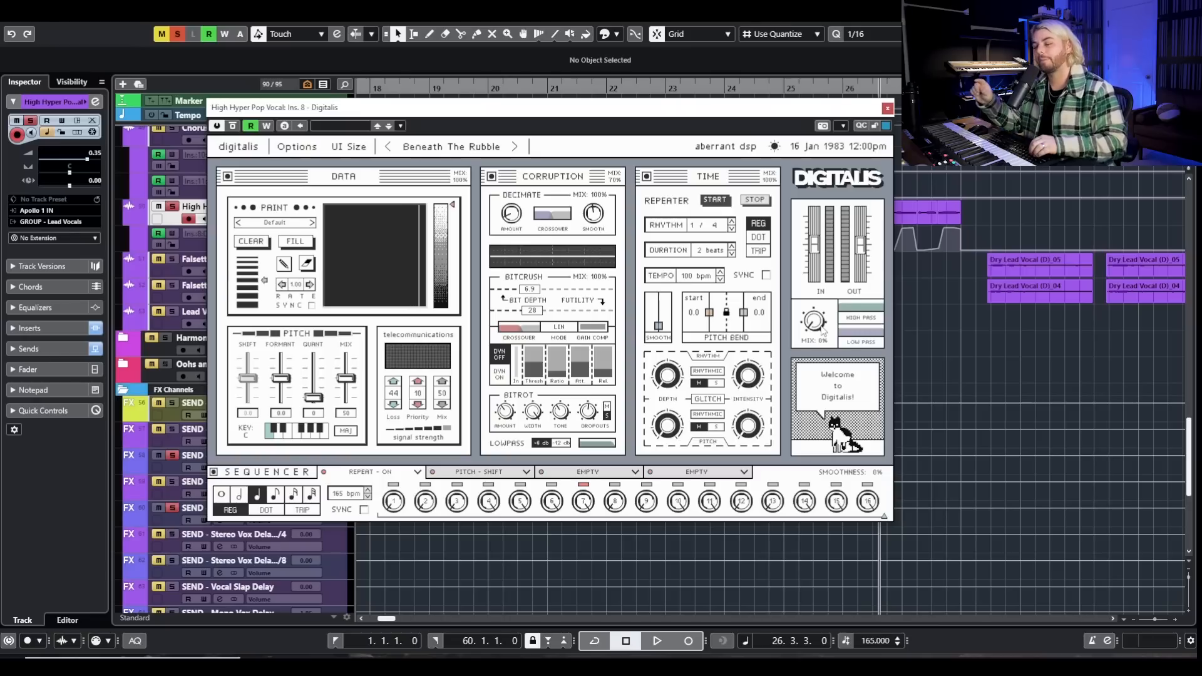
Step: Audition the automated Digitalis mix repeatedly from bar 26.3.3 beside its automation lane, and close the plug-in
key("space")
key("space")
left_click_drag(873, 107, 790, 119)
key("space")
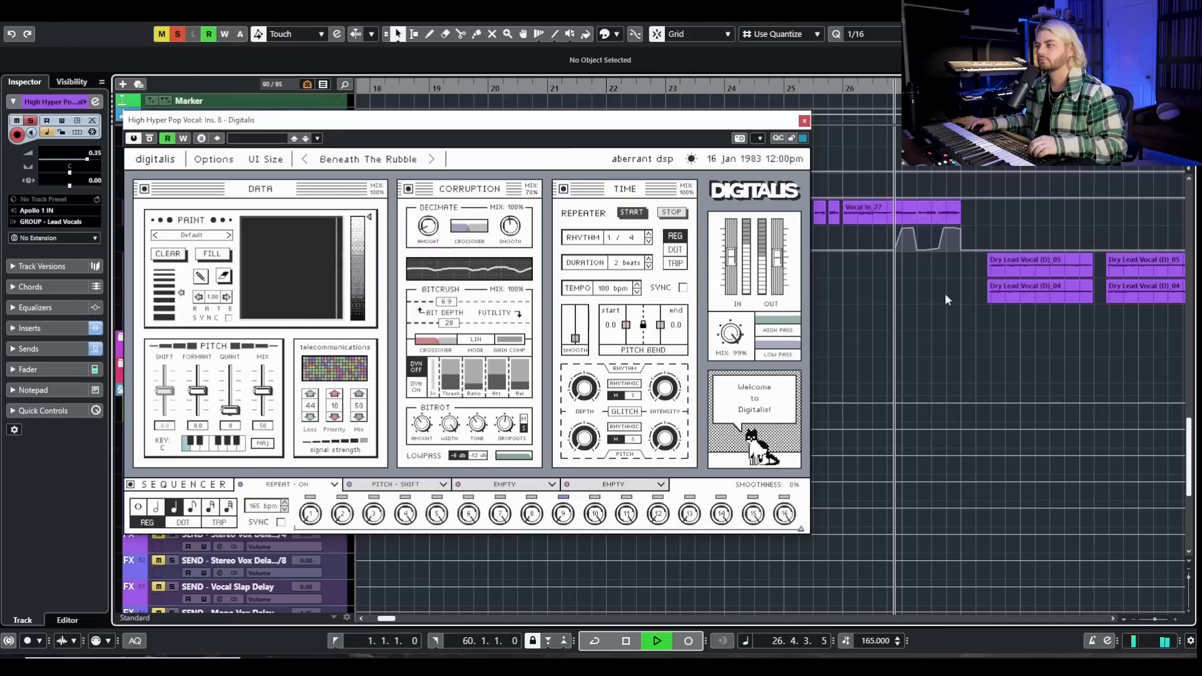
key("space")
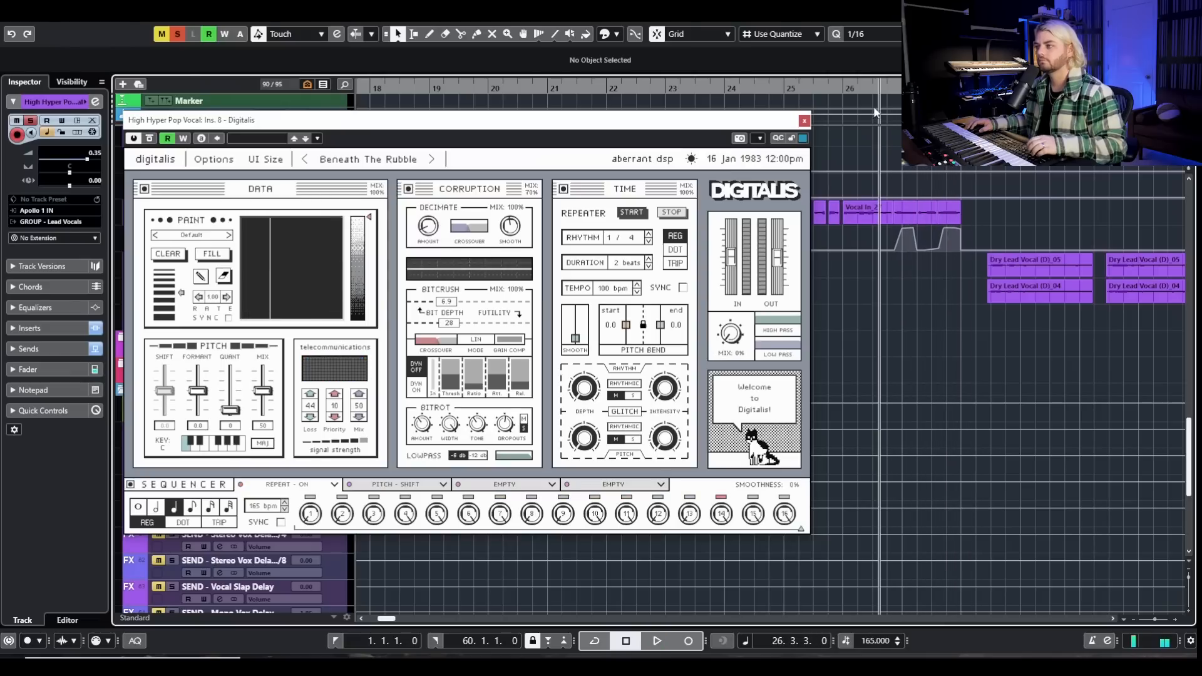
key("space")
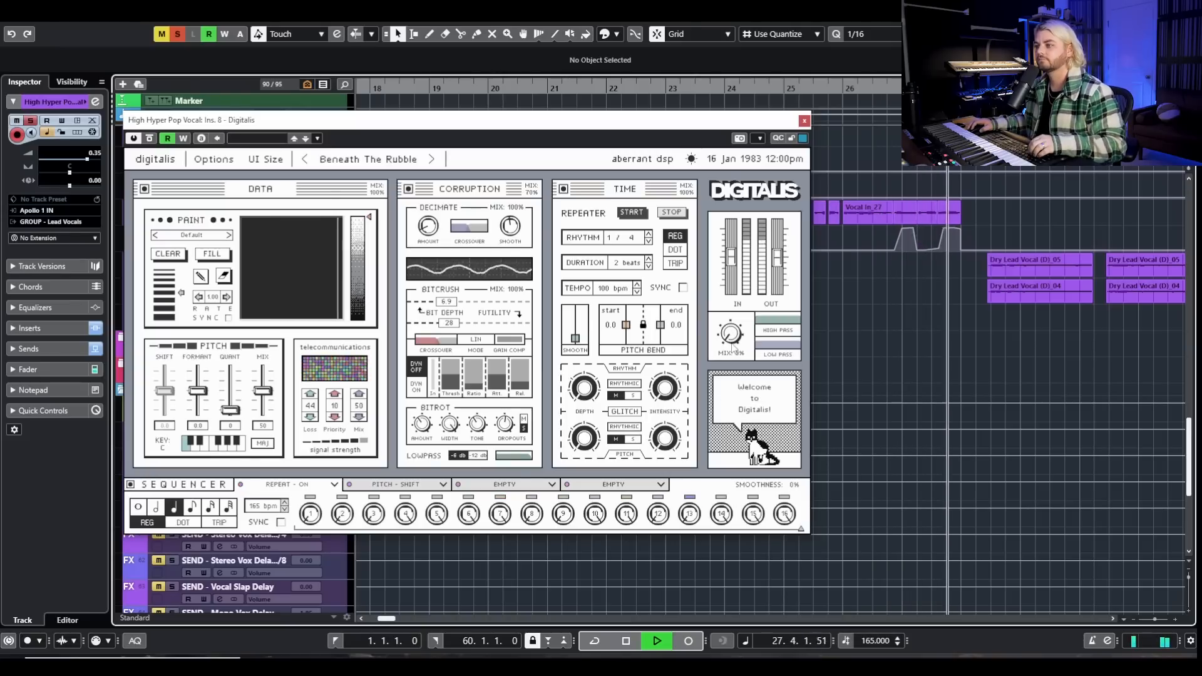
key("space")
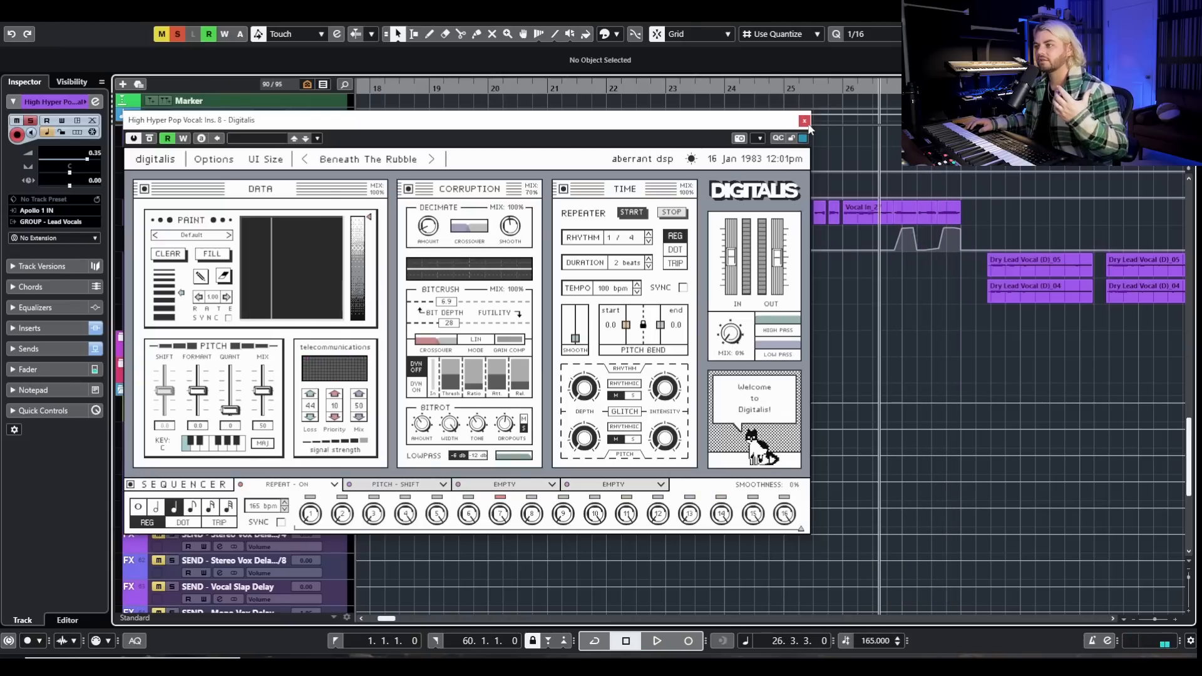
left_click(804, 121)
Step: Clear all solos and play the end of High Hyper Pop Vocal in the full mix from about bar 26
left_click(180, 33)
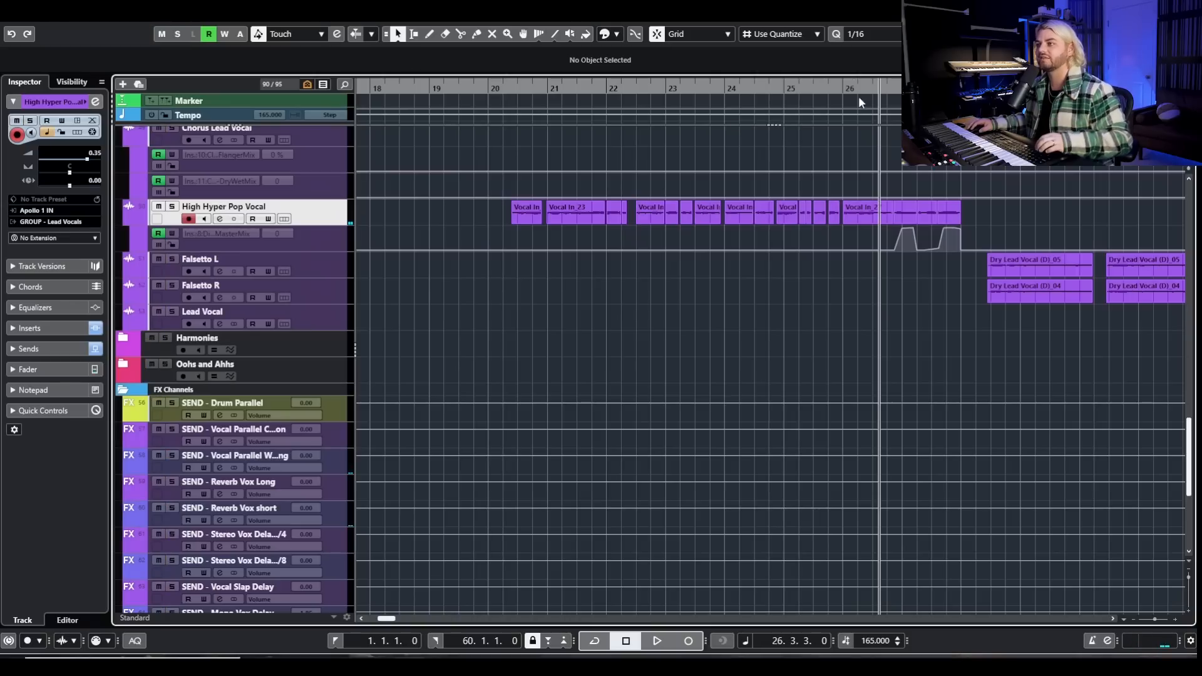
left_click_drag(850, 89, 850, 95)
key("space")
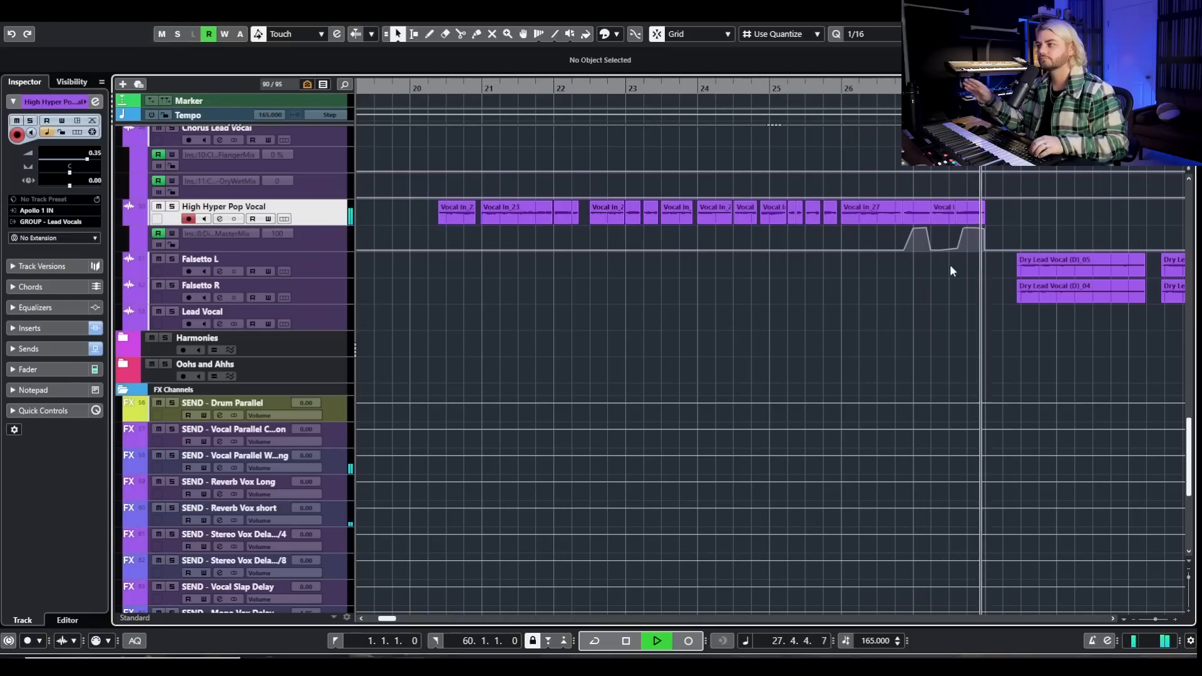
key("space")
Step: Play the whole High Hyper Pop Vocal section in the full mix from bar 20.1.3 to about bar 28
left_click(415, 94)
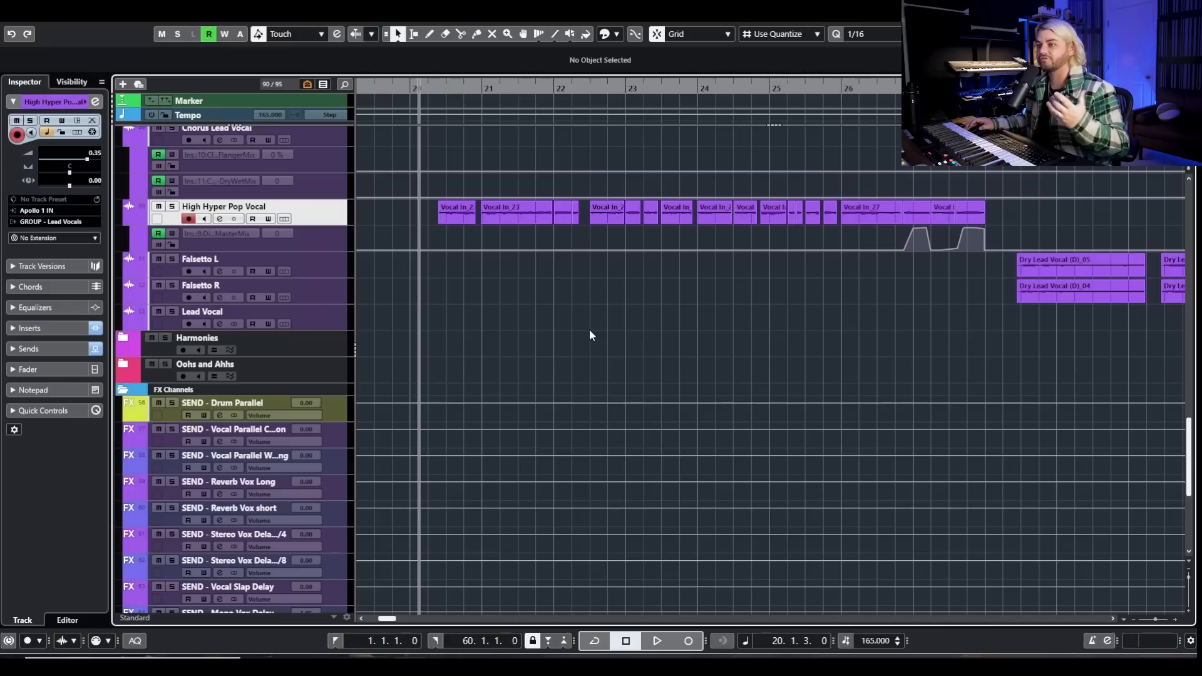
key("space")
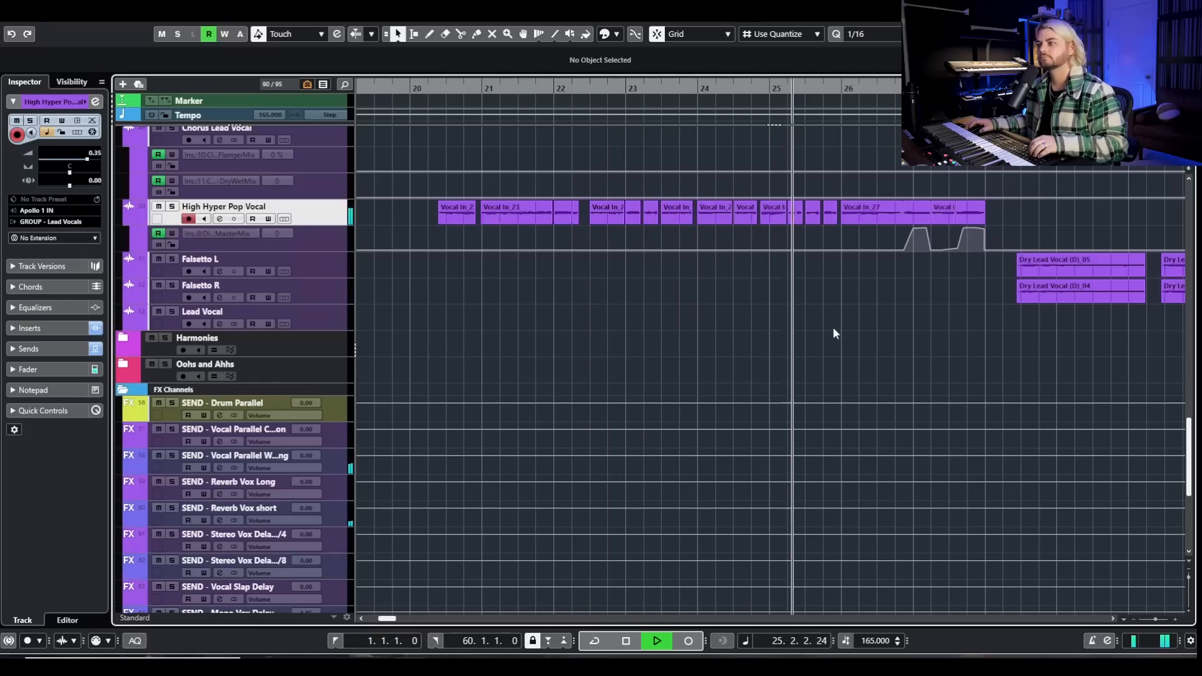
left_click_drag(918, 335, 753, 337)
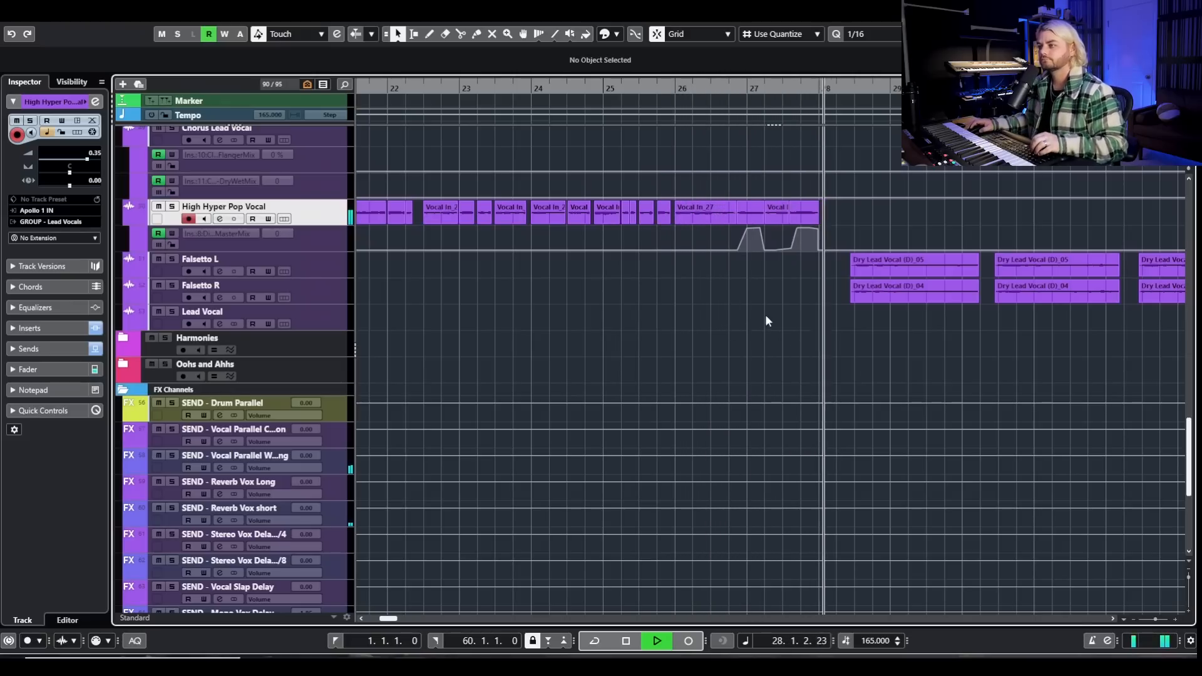
key("space")
Step: Select and solo the Falsetto L track and play its clips from bar 28.2.2
scroll(695, 324, "right", 5)
scroll(679, 330, "down", 2)
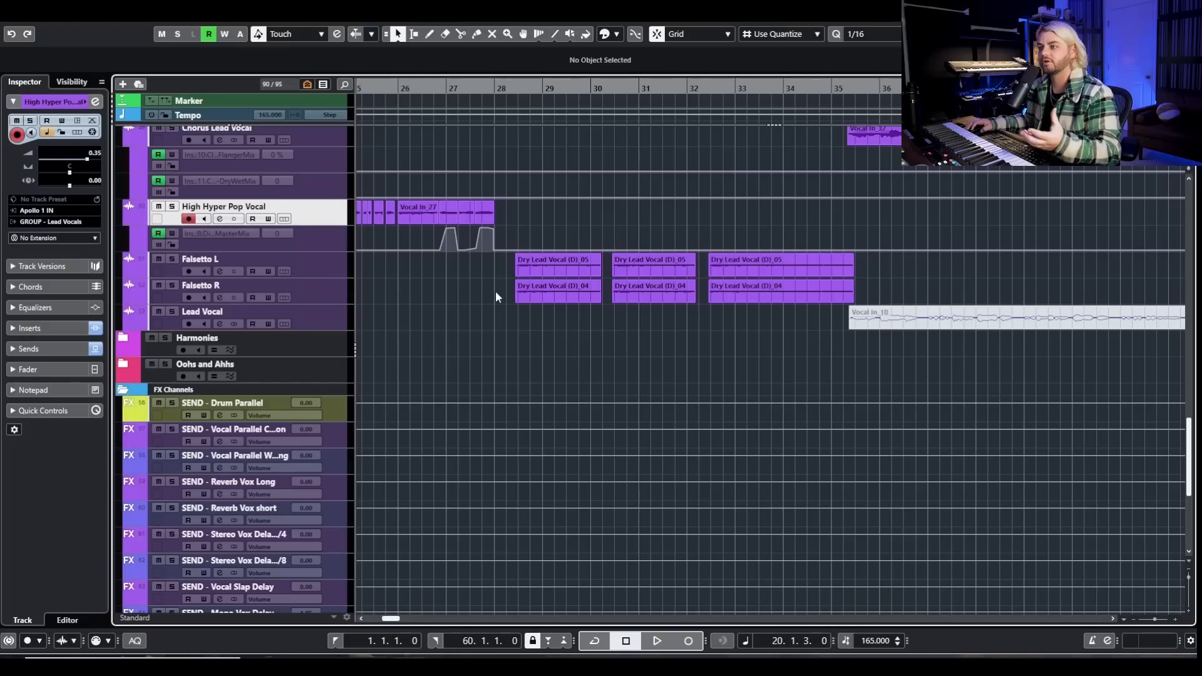
left_click(299, 258)
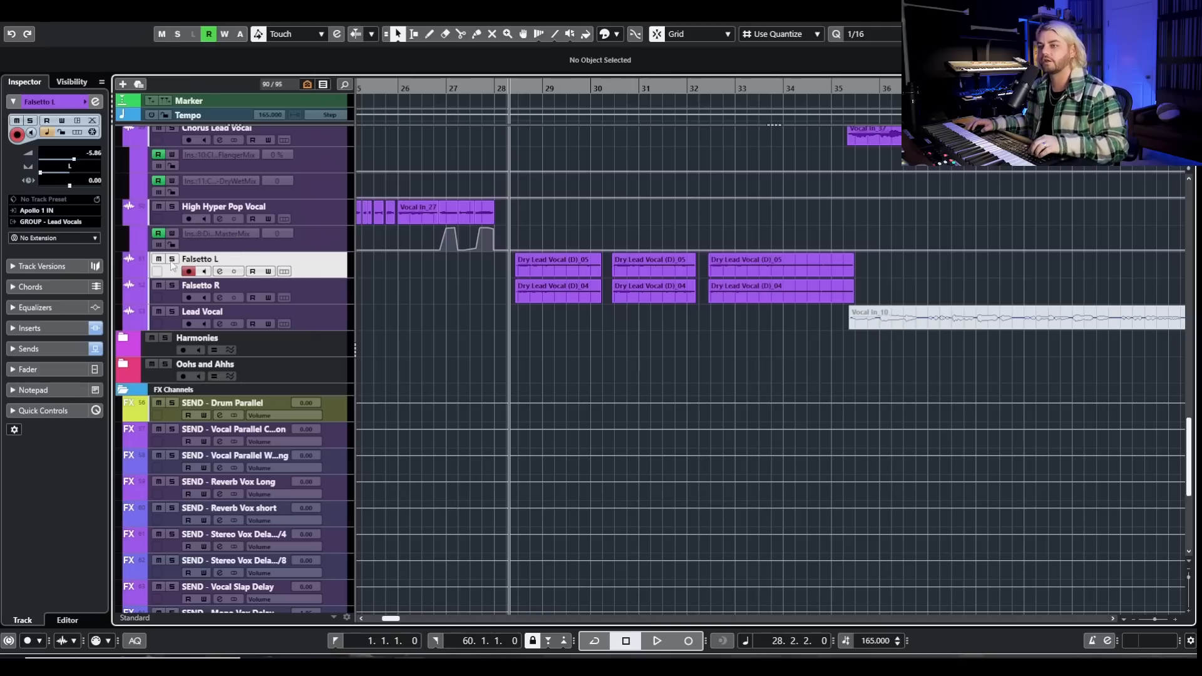
left_click(173, 260)
key("space")
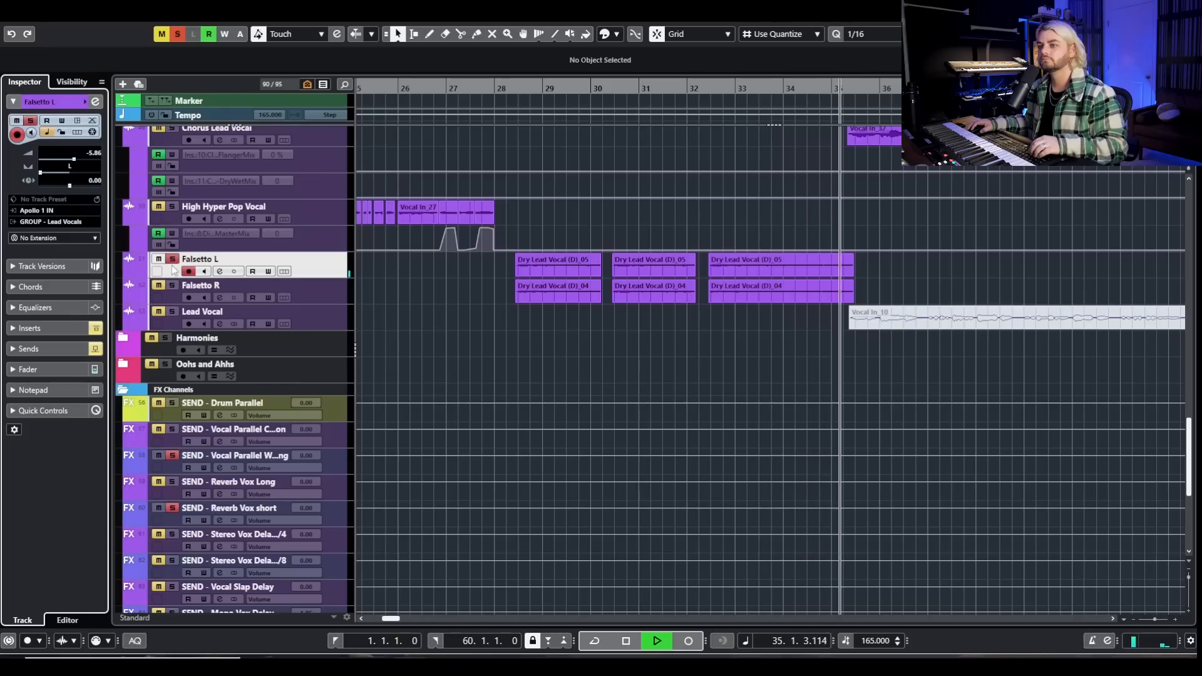
Step: Stop playback, unsolo Falsetto L, and open the Pro-Q 3 in insert slot 6 from Falsetto R's channel settings
key("space")
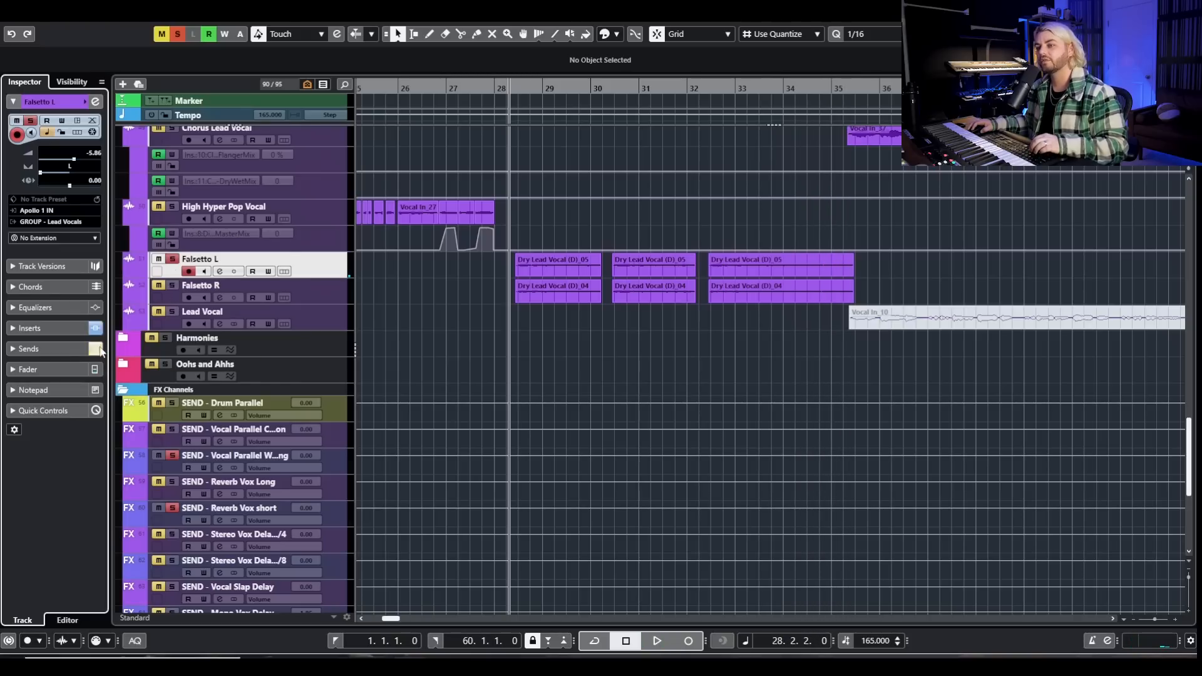
left_click(172, 259)
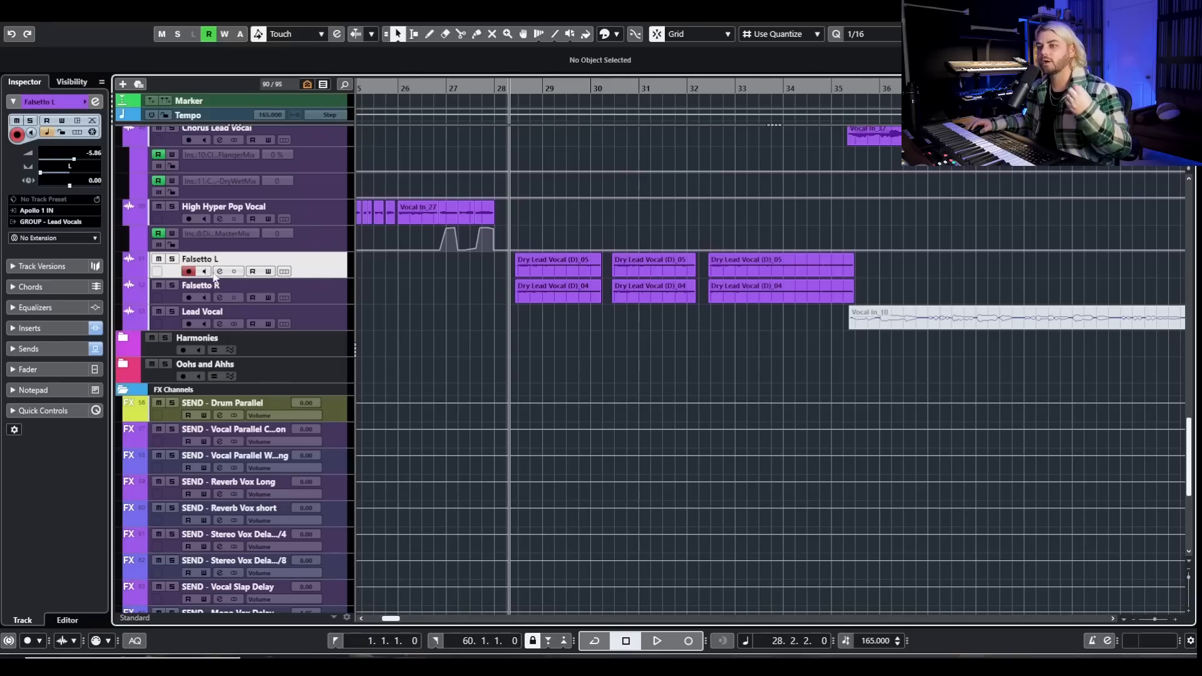
key("Down")
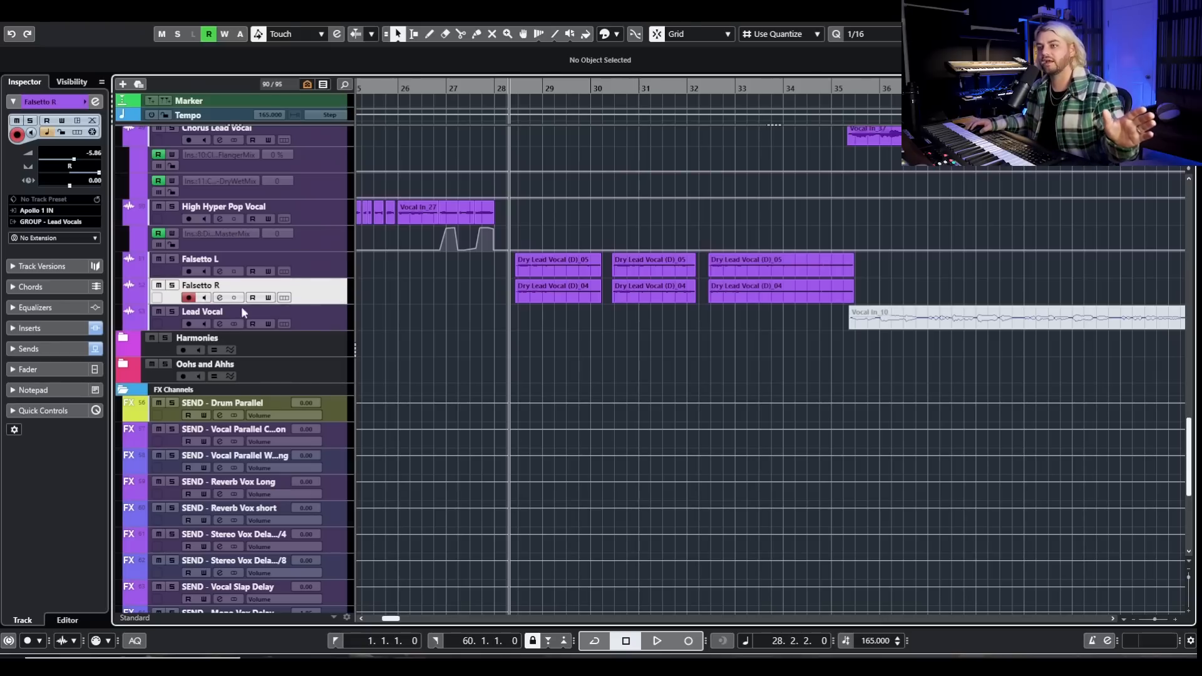
left_click(219, 298)
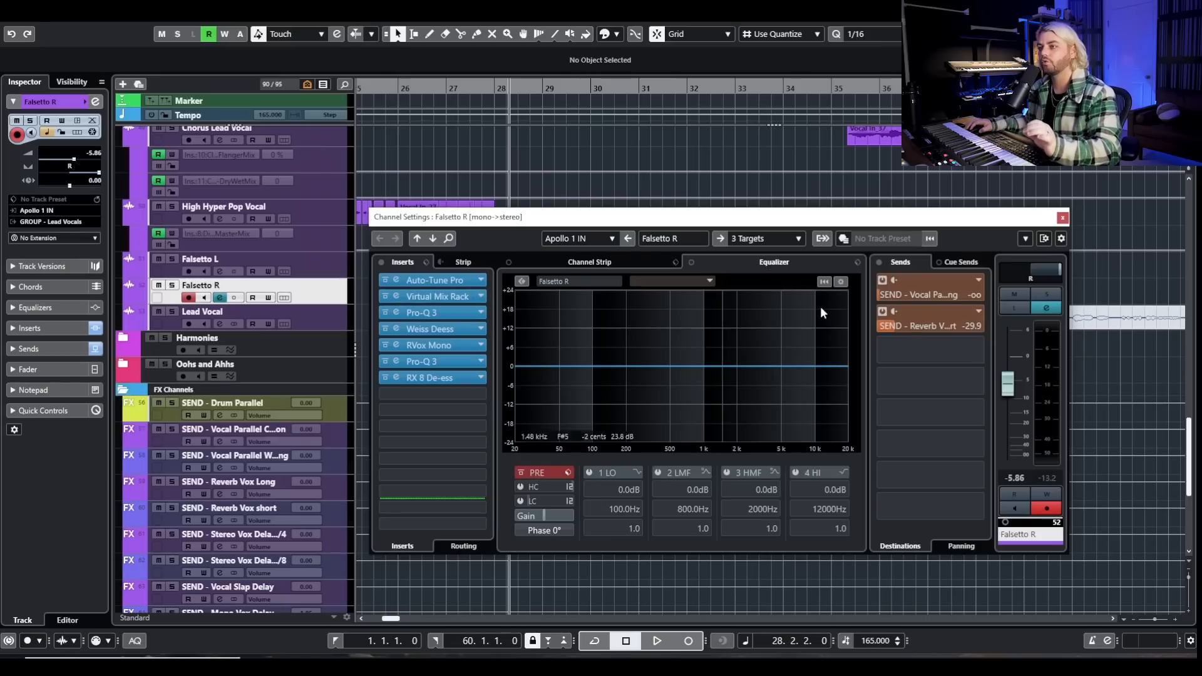
left_click(397, 361)
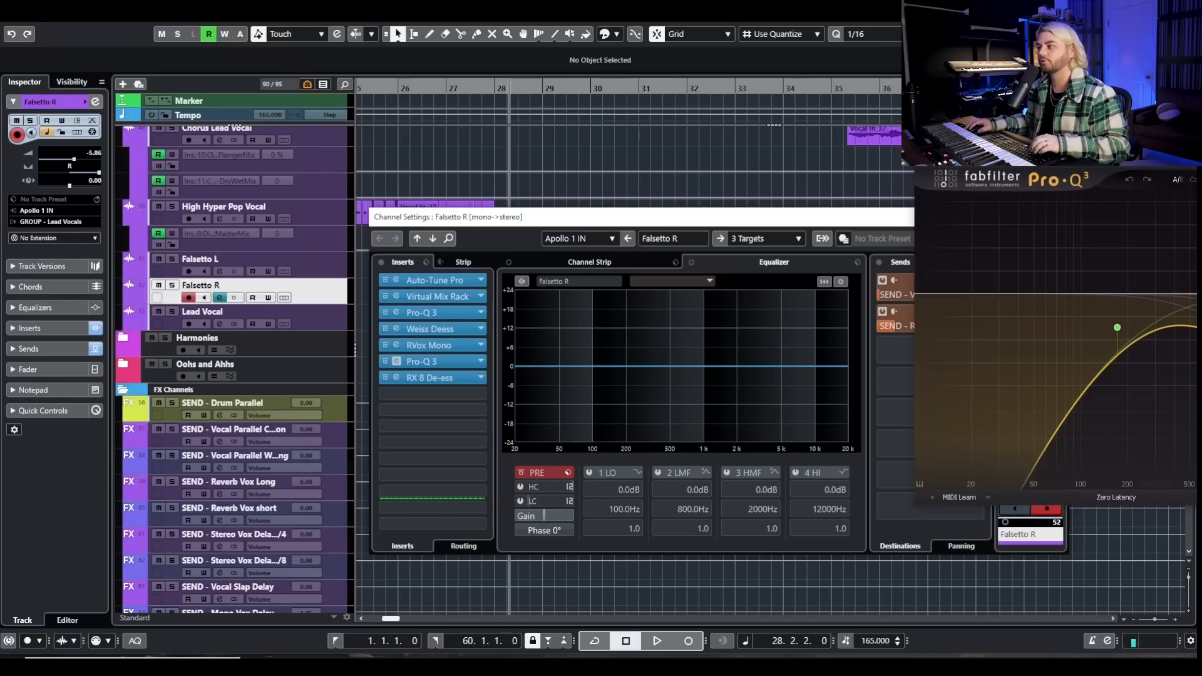
left_click_drag(1201, 141, 679, 161)
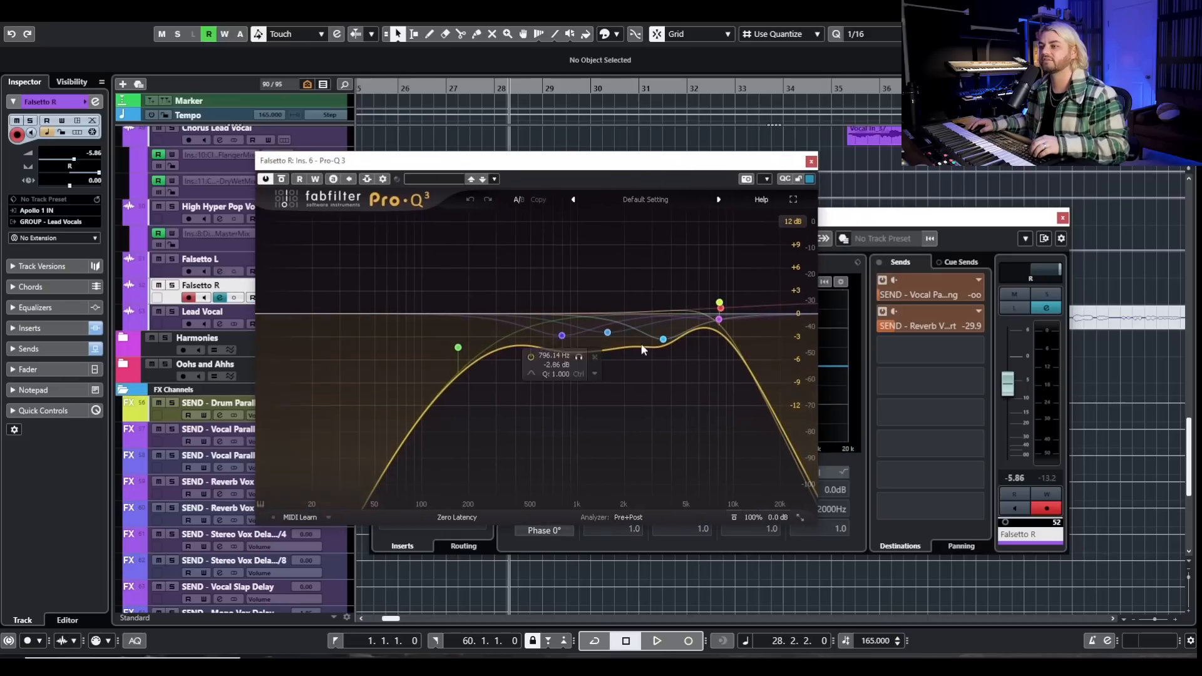
Step: Audition Falsetto R soloed from bar 28.2.2 while examining its Pro-Q 3 bands, clear the solo, and close its windows
left_click(172, 286)
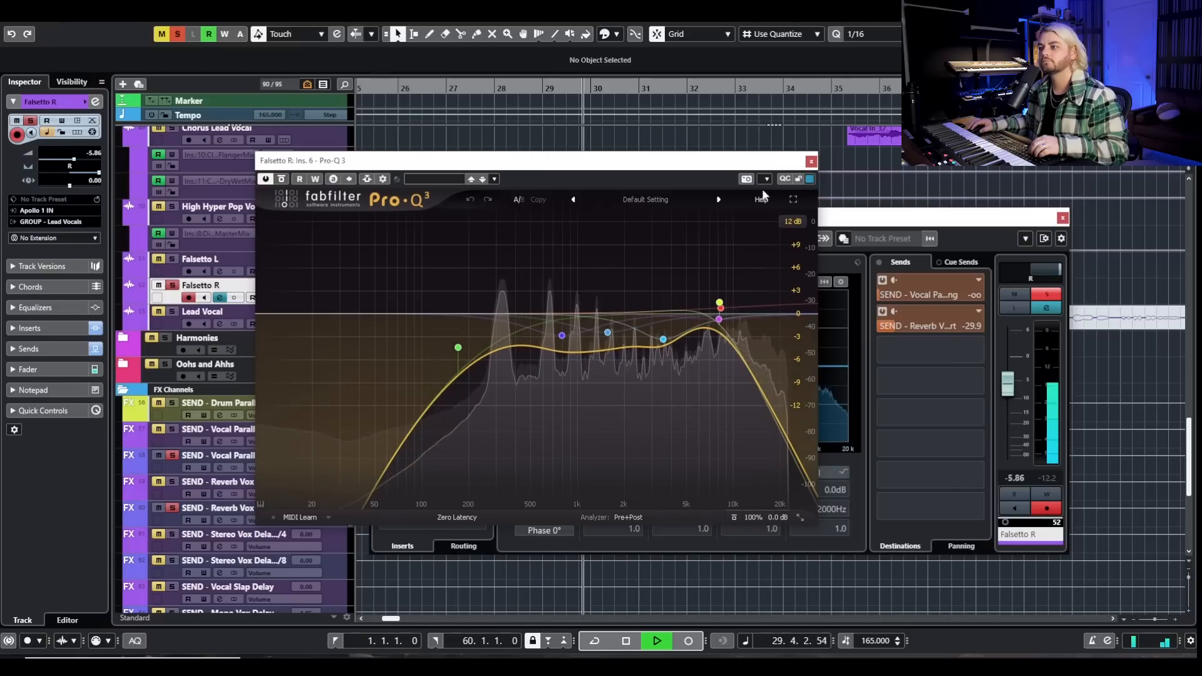
key("space")
mouse_move(718, 324)
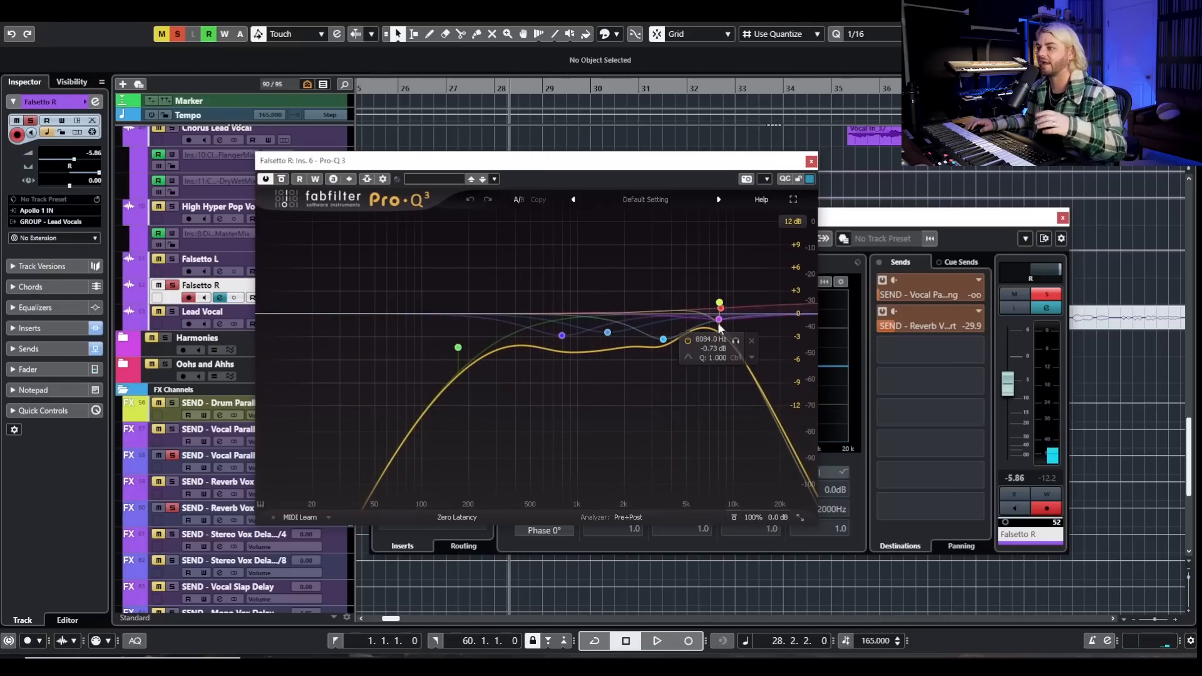
mouse_move(635, 338)
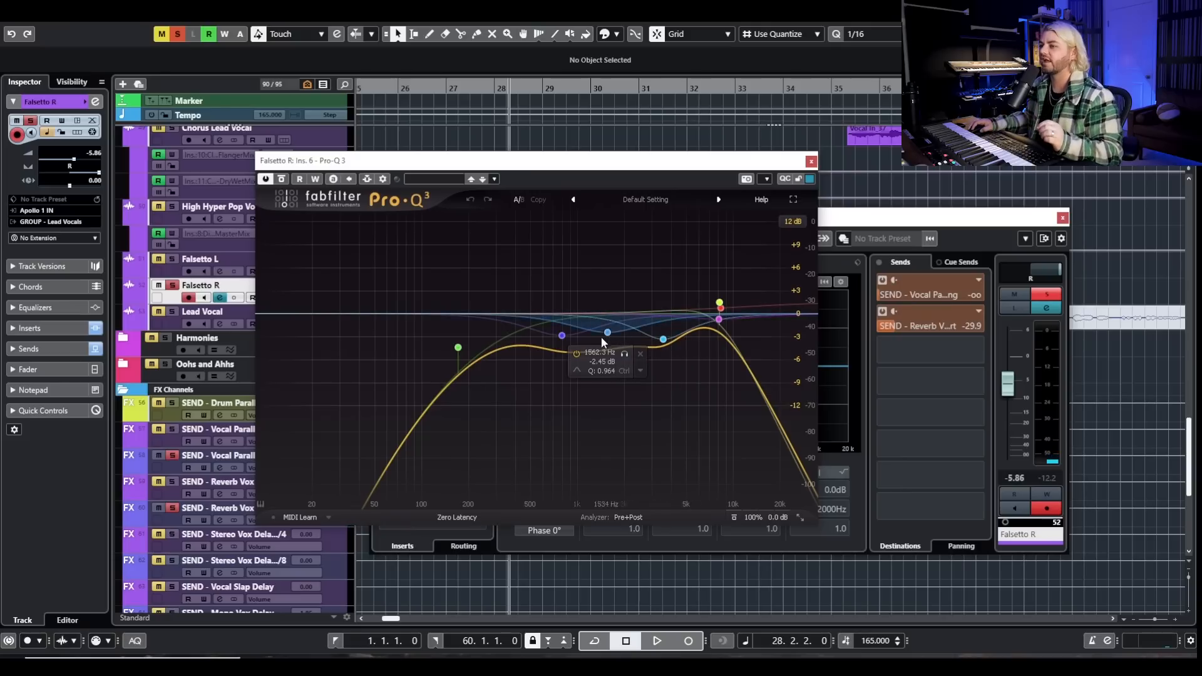
left_click(810, 162)
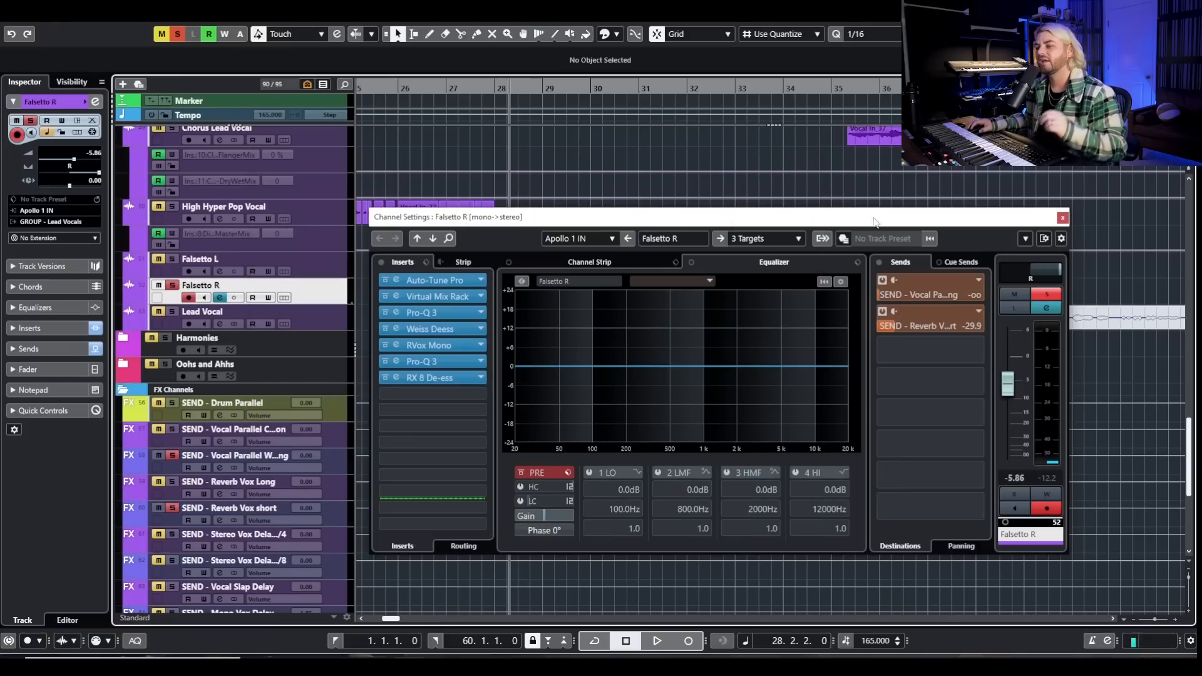
left_click(172, 286)
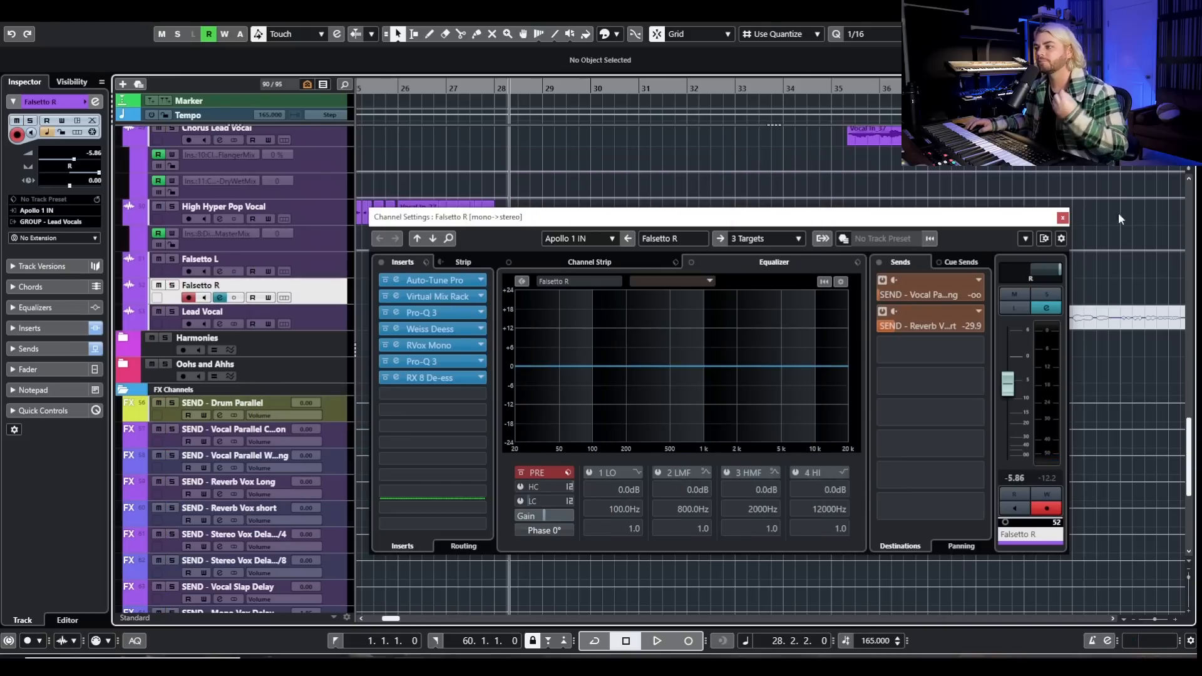
left_click(1062, 217)
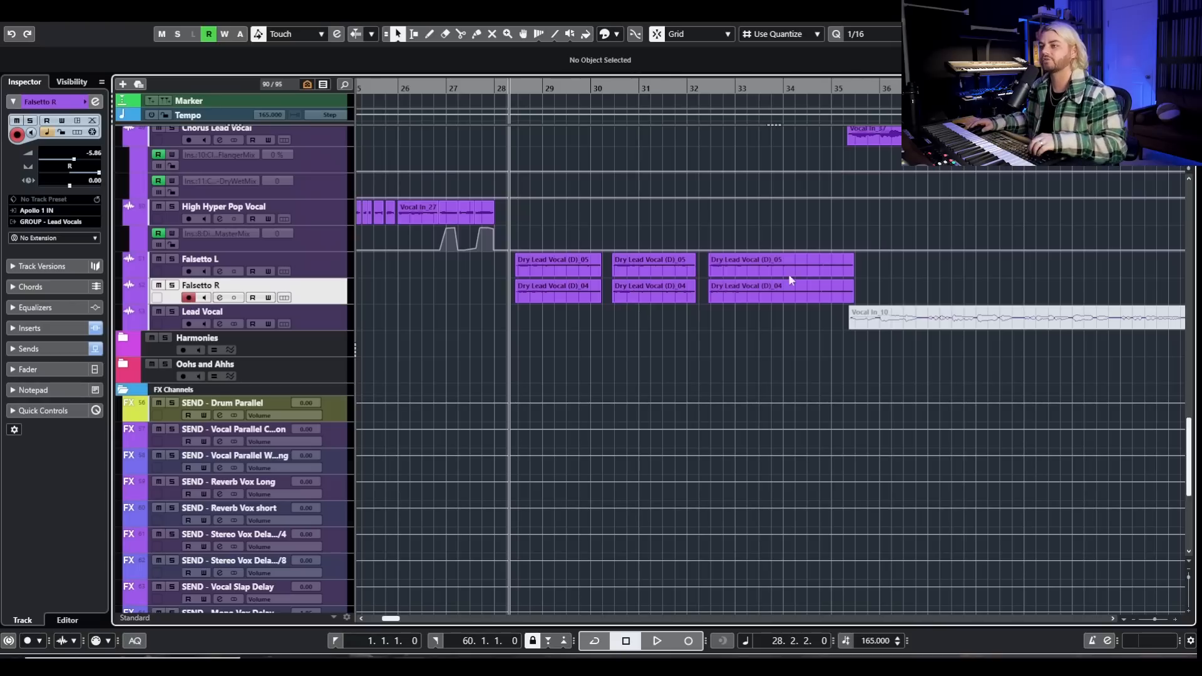
Step: Play both Falsetto tracks in the full mix from bar 27.3.4 to the end of their clips
left_click_drag(487, 89, 474, 95)
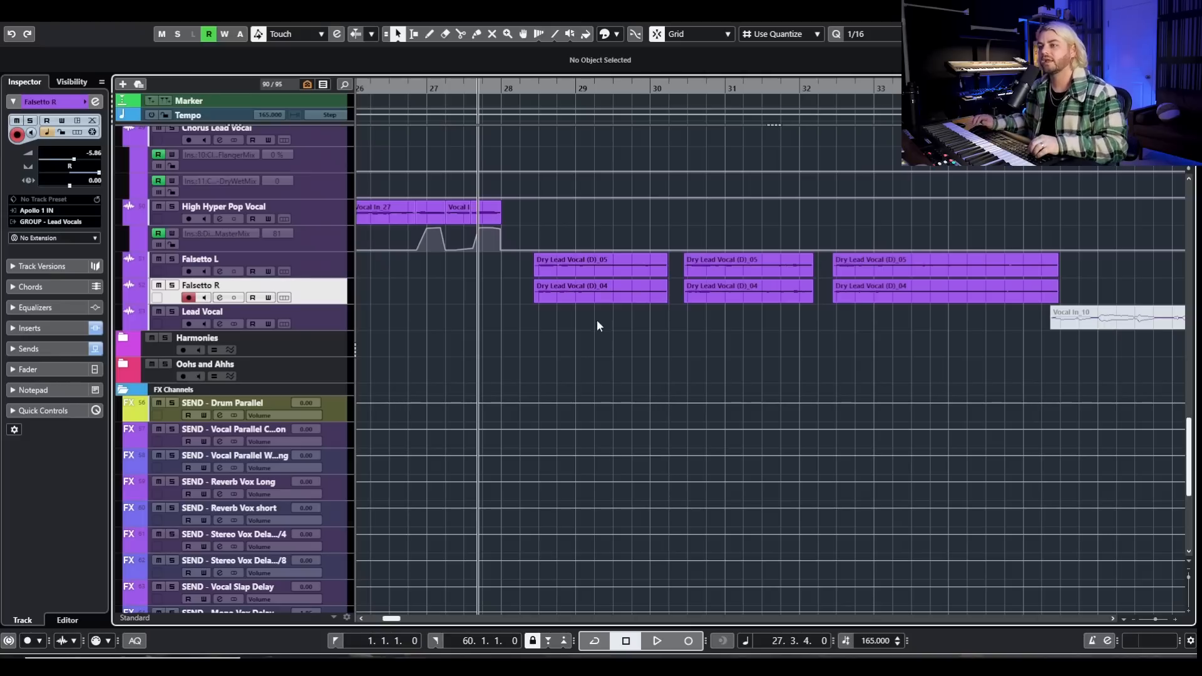
key("space")
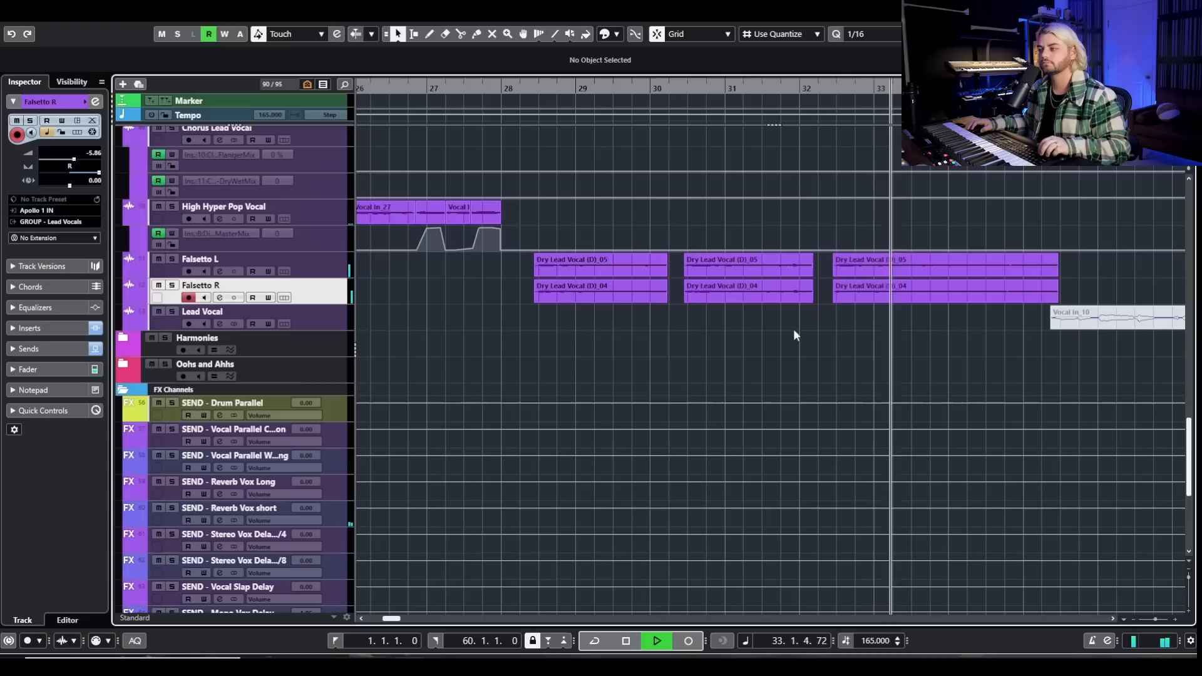
scroll(802, 332, "down", 3)
scroll(767, 330, "right", 2)
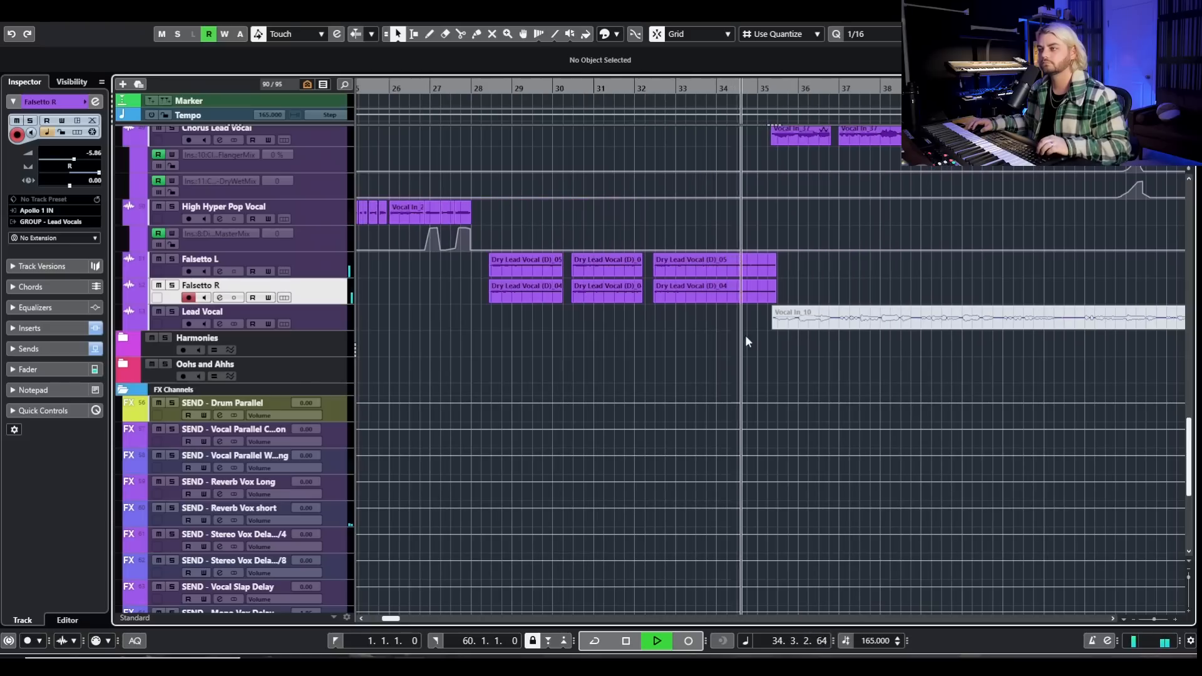
key("space")
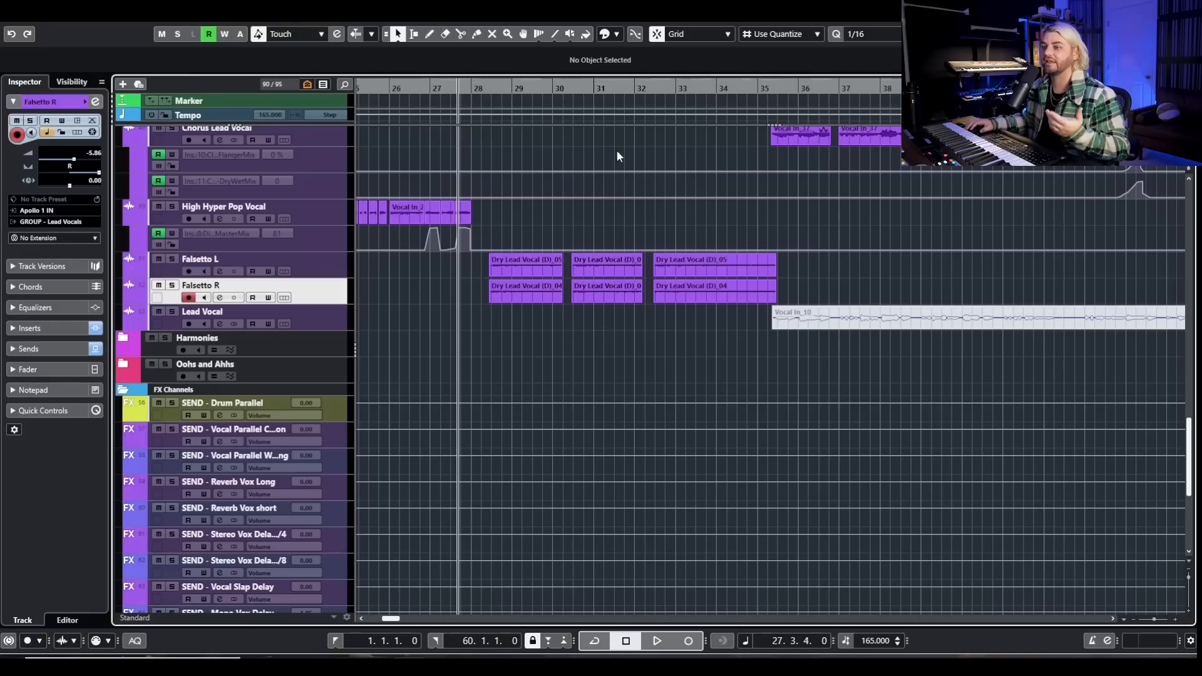
Step: Switch to the Universal Audio Console, compare the Falsetto section in mono and stereo monitoring from bar 27.3.4, and close it
scroll(599, 315, "down", 3)
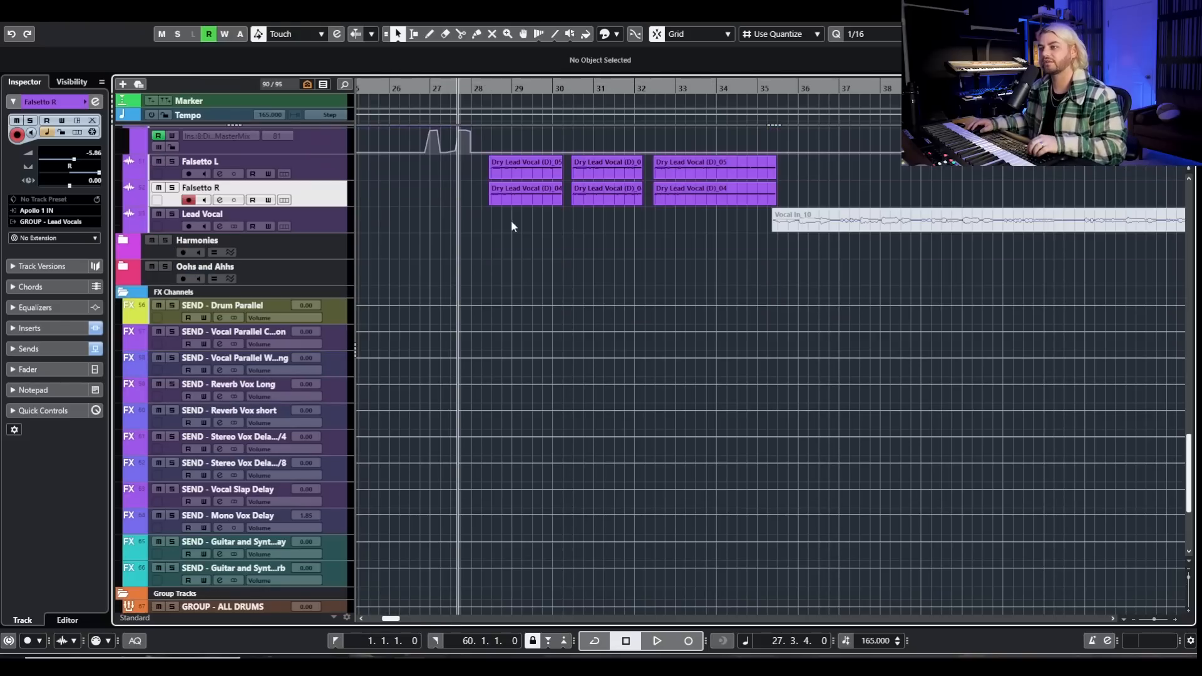
mouse_move(388, 655)
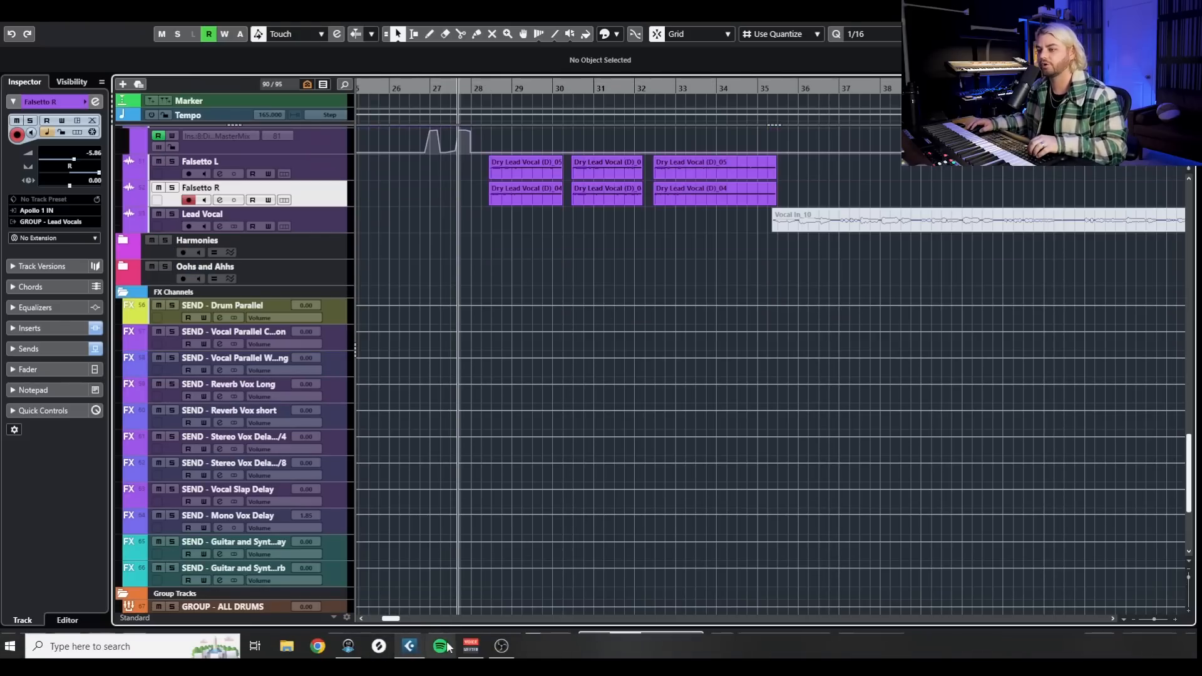
left_click(378, 646)
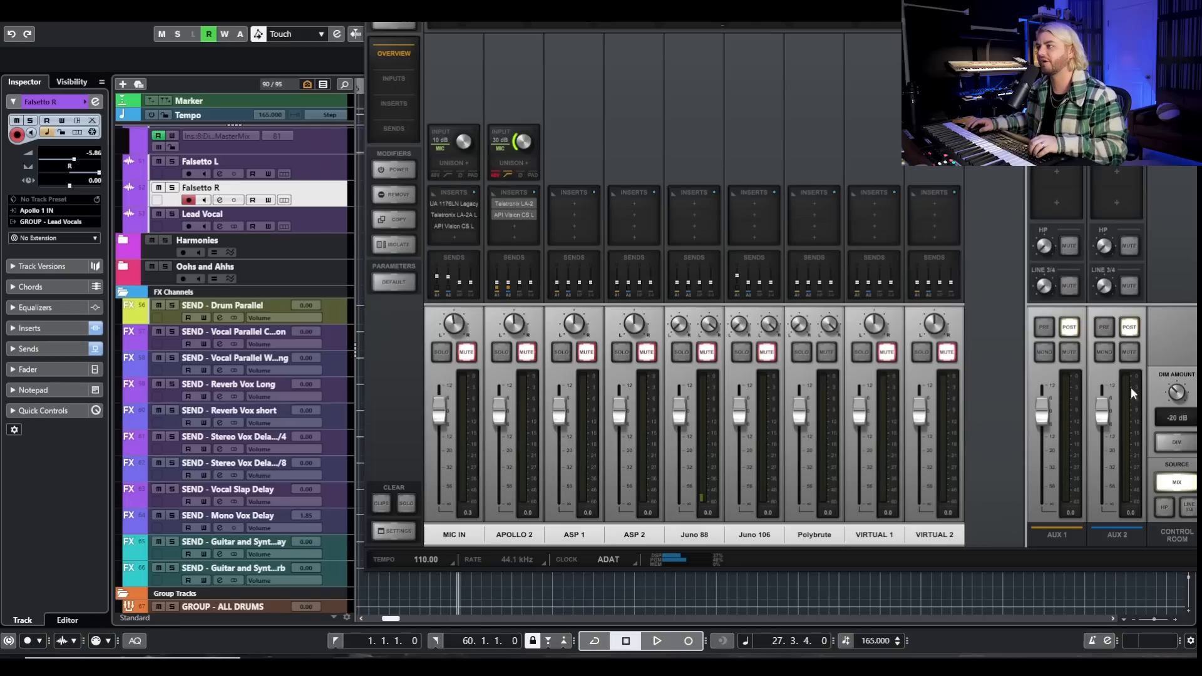
key("space")
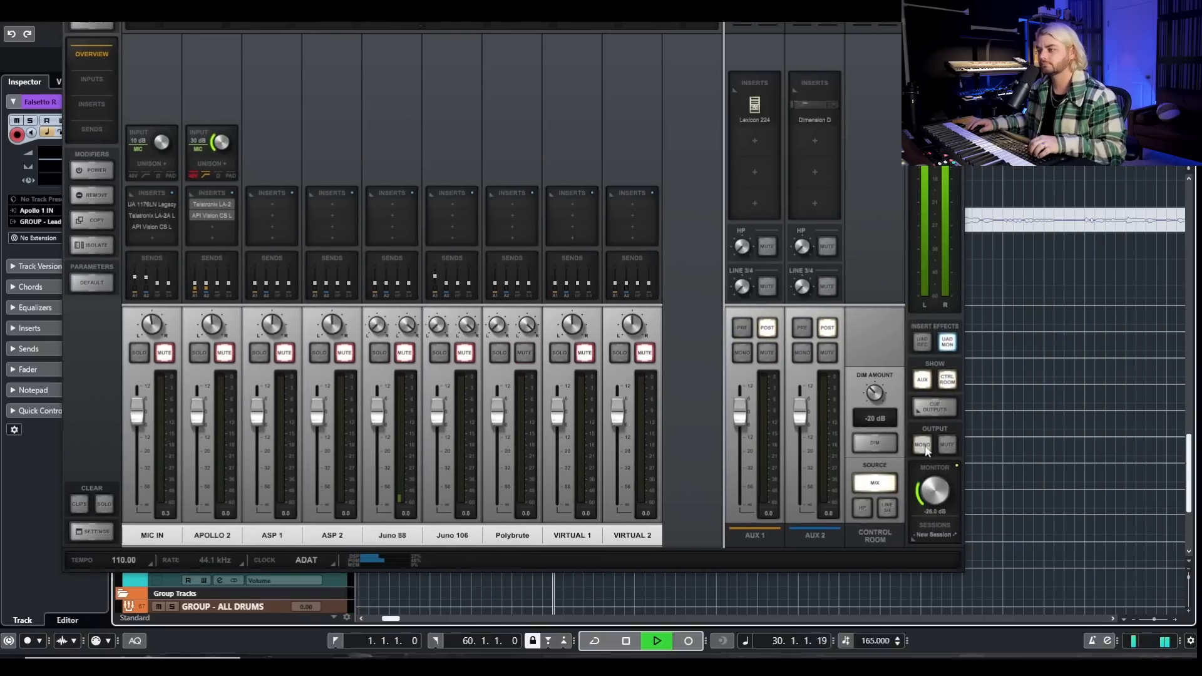
left_click(925, 445)
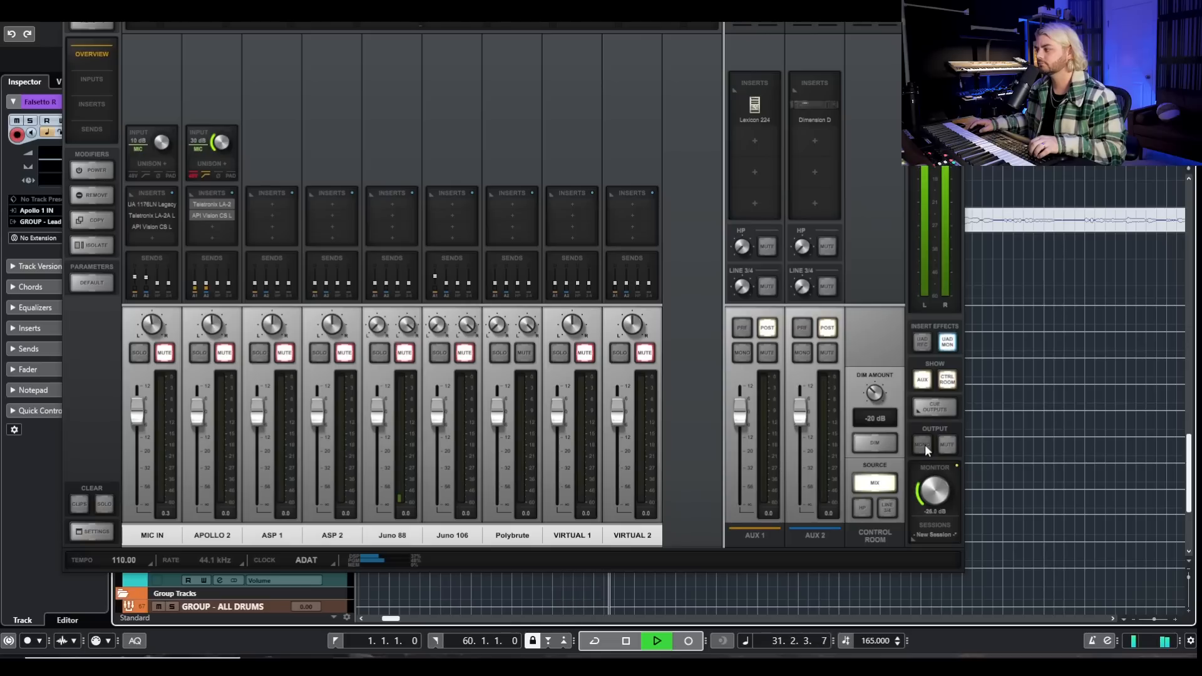
key("space")
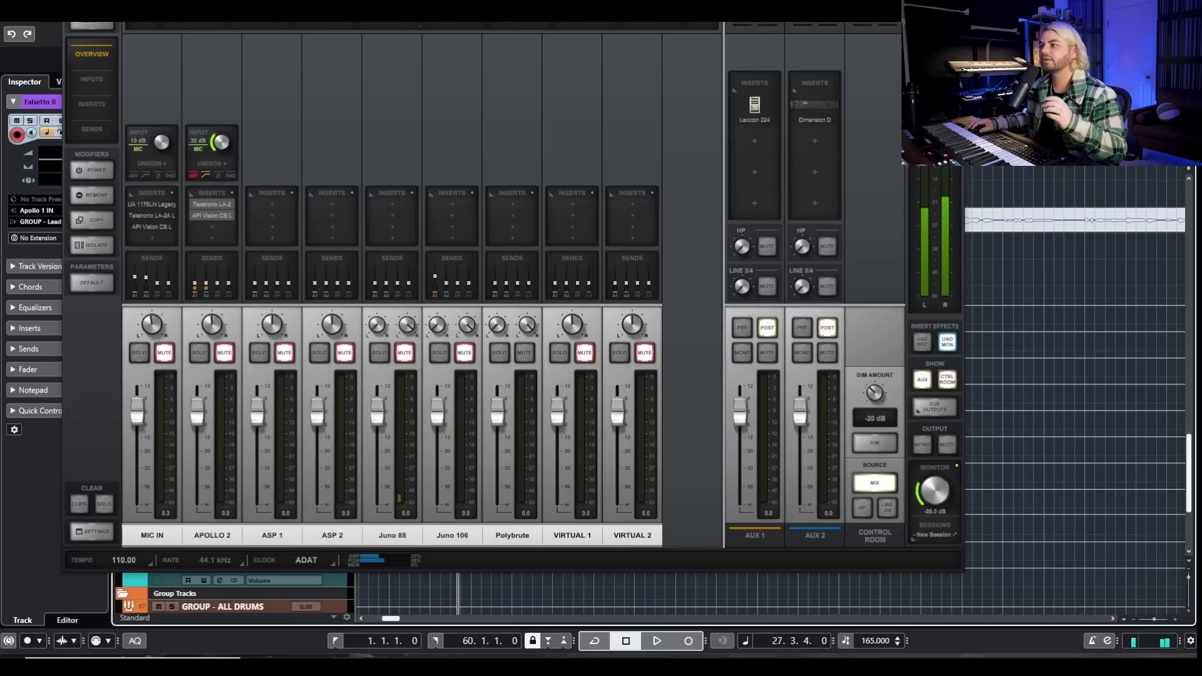
left_click(892, 12)
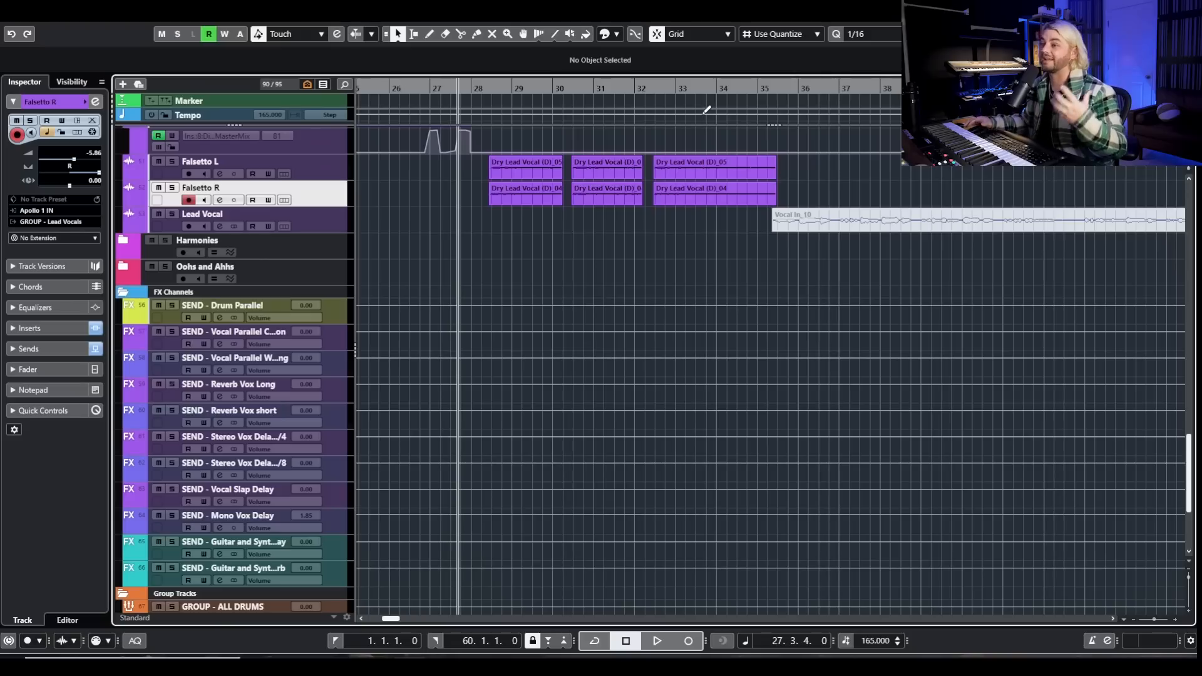
Step: Select all Falsetto L and Falsetto R clips, and open the channel settings of the Chorus Lead Vocal track
scroll(781, 211, "up", 3)
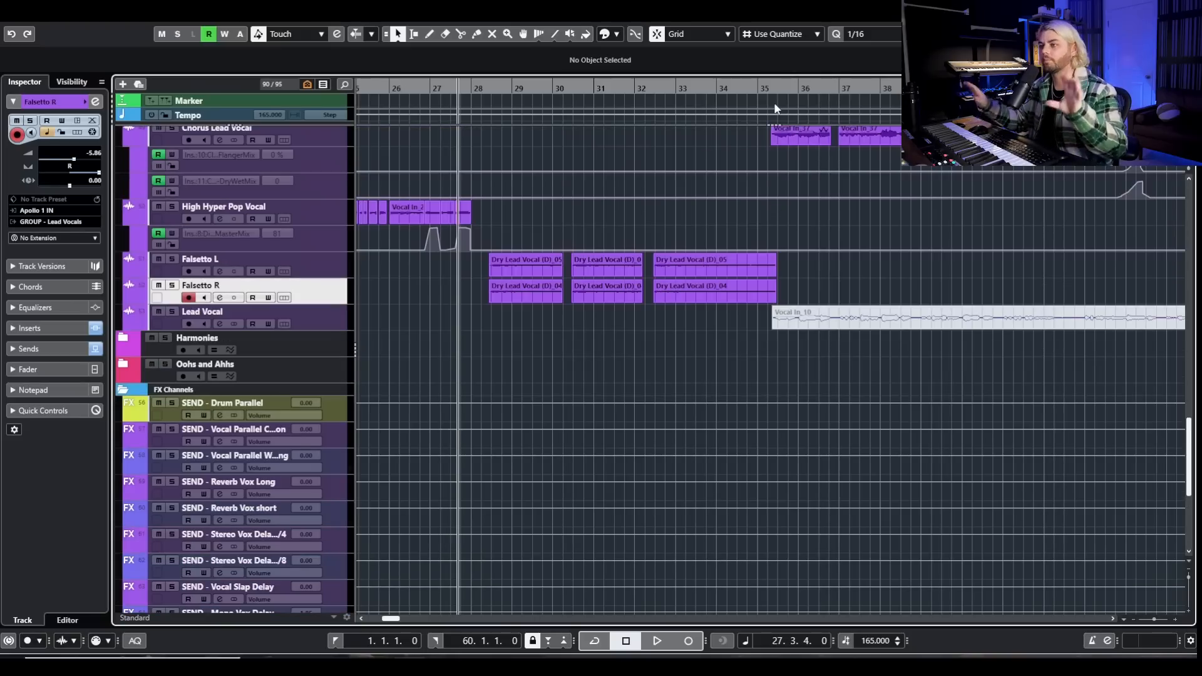
left_click_drag(787, 273, 426, 291)
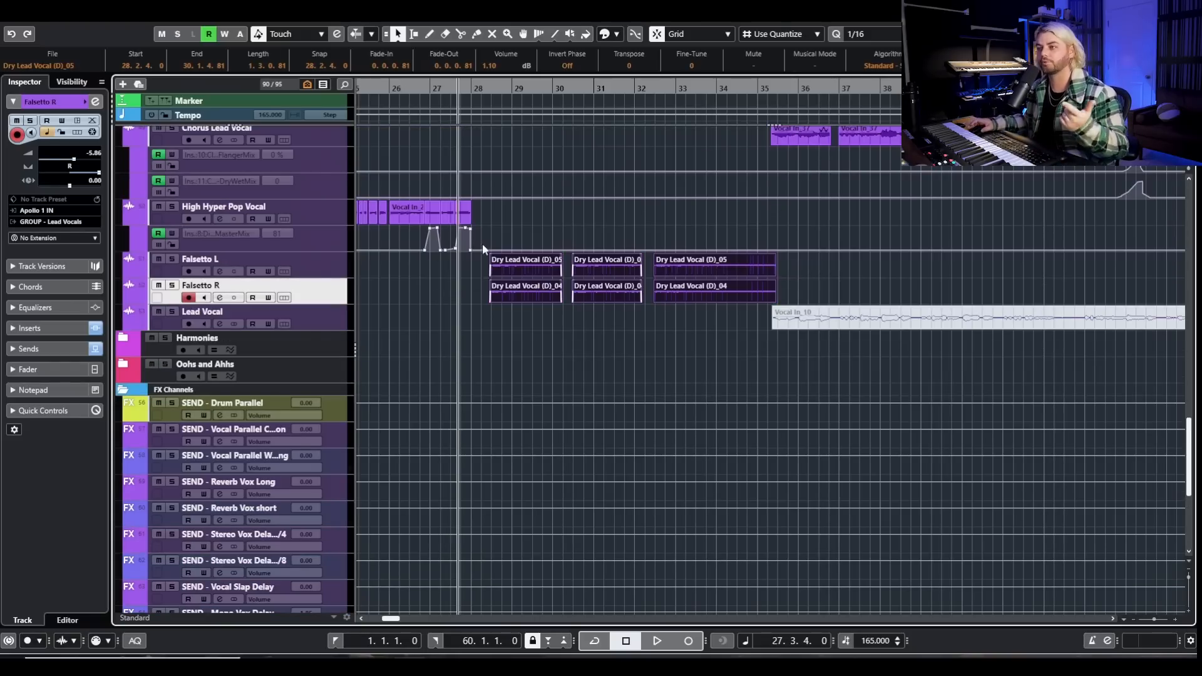
scroll(688, 299, "up", 9)
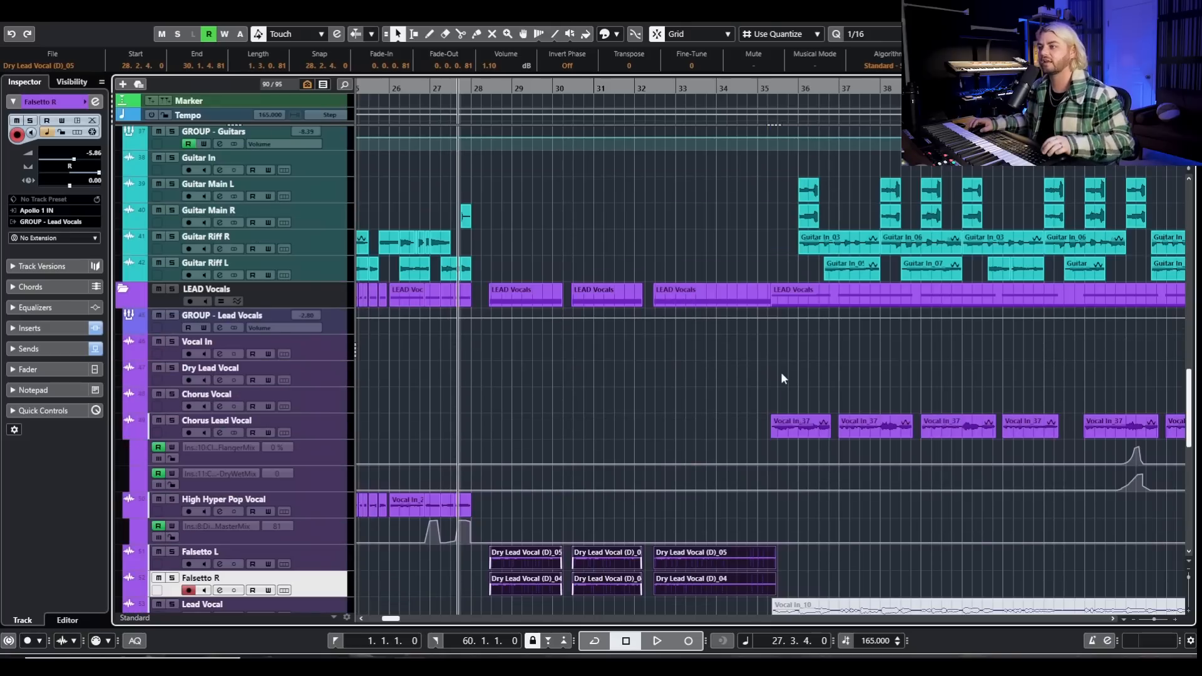
scroll(783, 363, "right", 4)
scroll(794, 359, "down", 3)
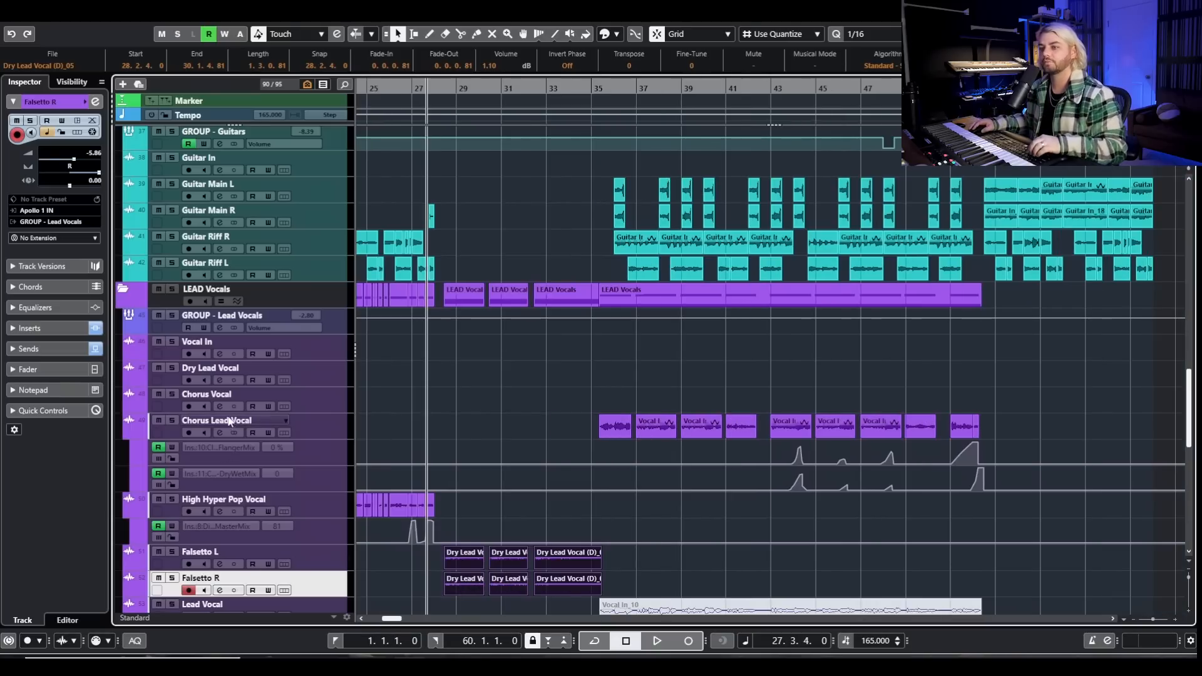
left_click(220, 432)
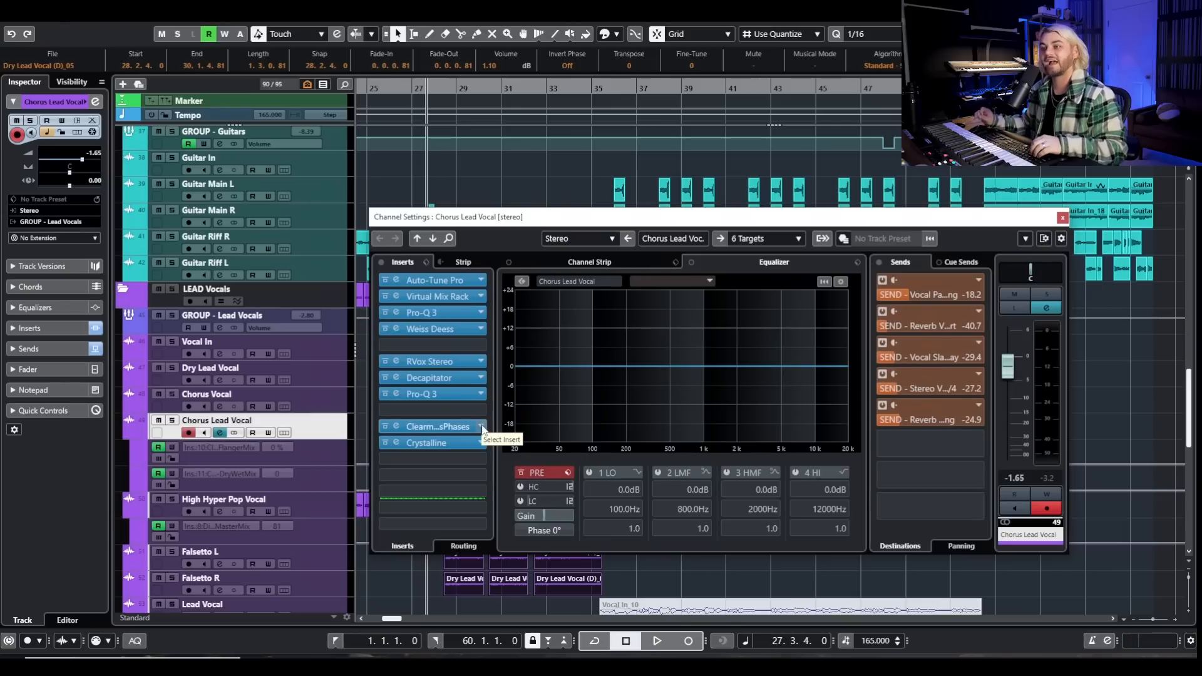
Step: Solo Chorus Lead Vocal with its sends bypassed and play it from bar 35.1.2 beside its channel settings
left_click(173, 421)
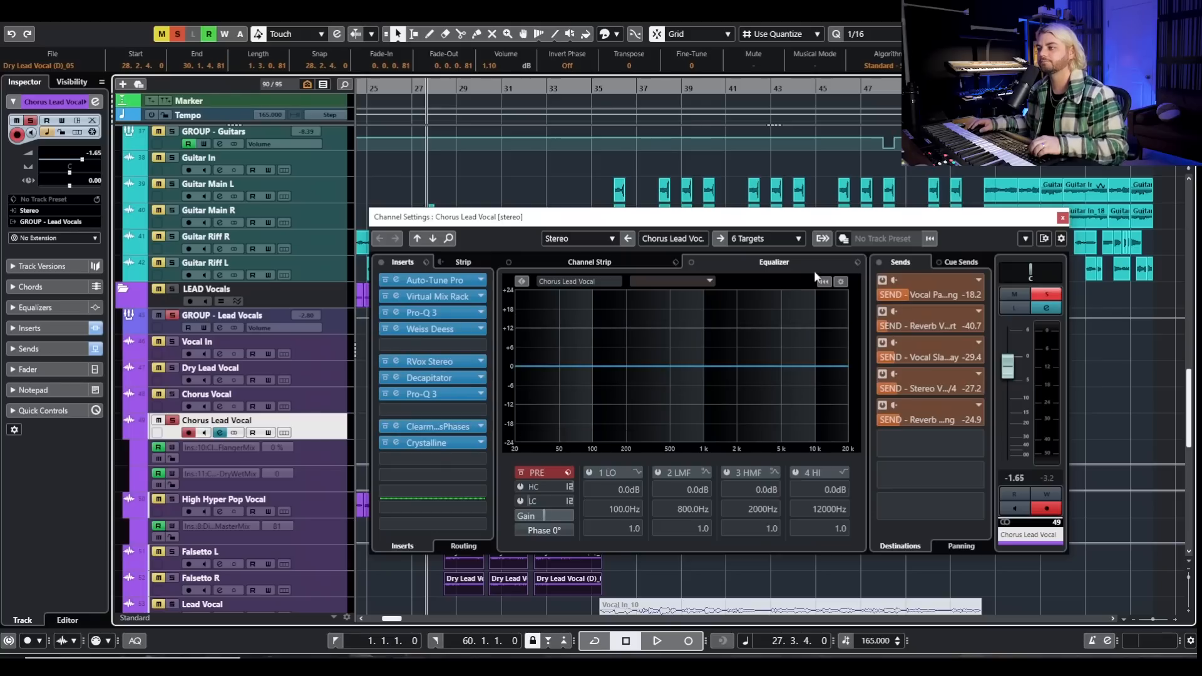
left_click(879, 262)
left_click(593, 88)
left_click_drag(937, 212, 830, 182)
key("space")
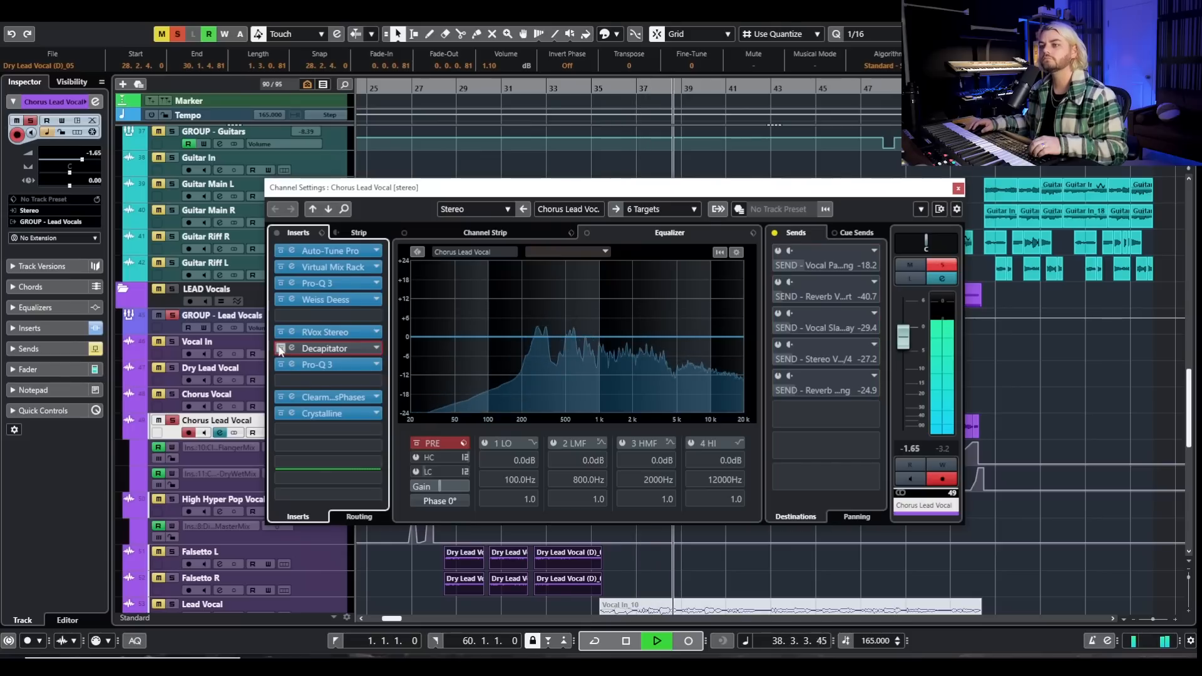
Step: Open Chorus Lead Vocal's Decapitator insert for inspection and stop playback
left_click(343, 353)
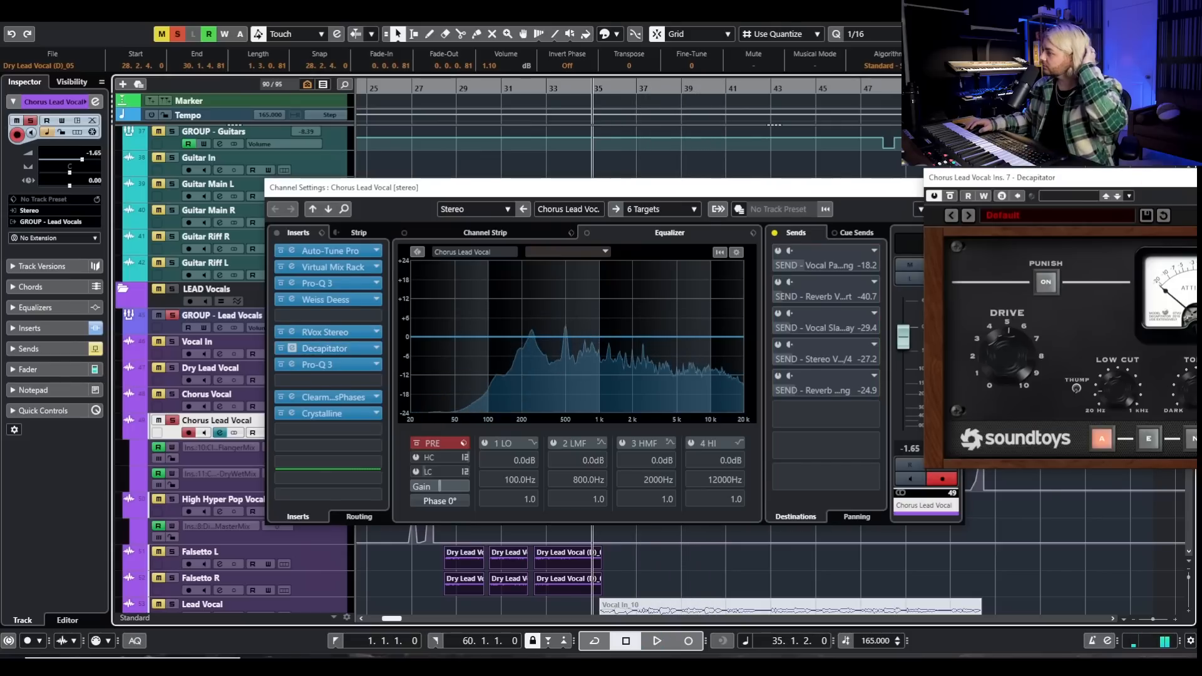
key("space")
left_click_drag(1064, 227, 647, 228)
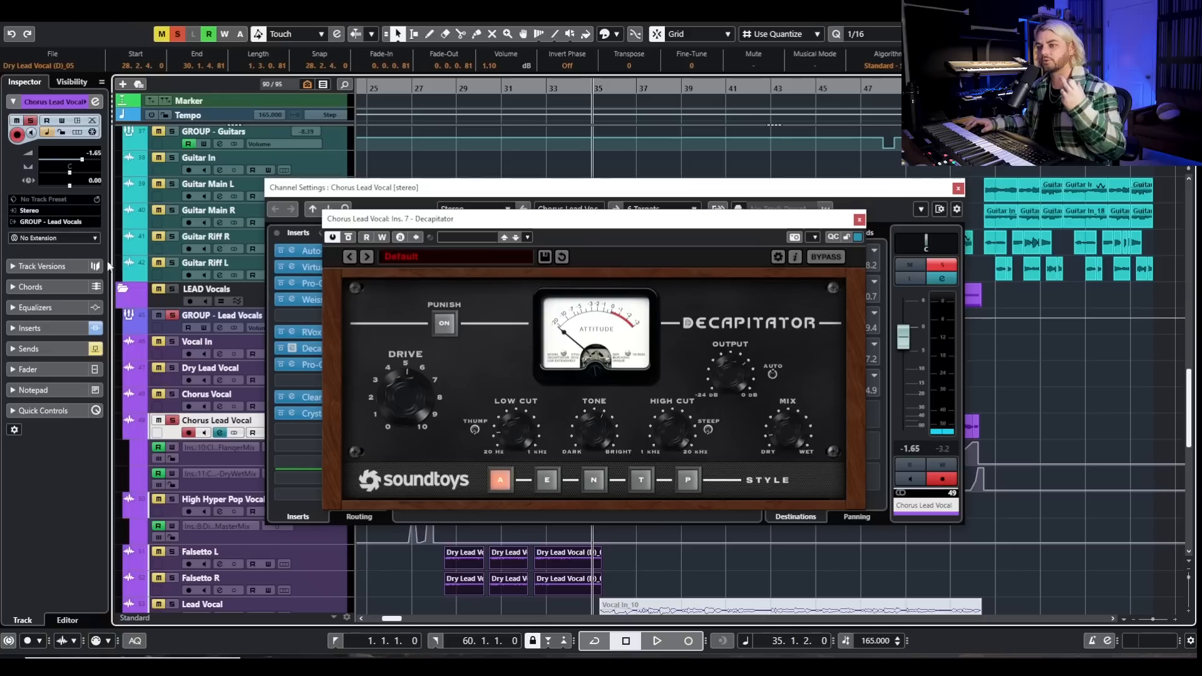
Step: Unsolo Chorus Lead Vocal, close its channel and Decapitator windows, and play the chorus in the full mix from bar 33.4.3
left_click(171, 422)
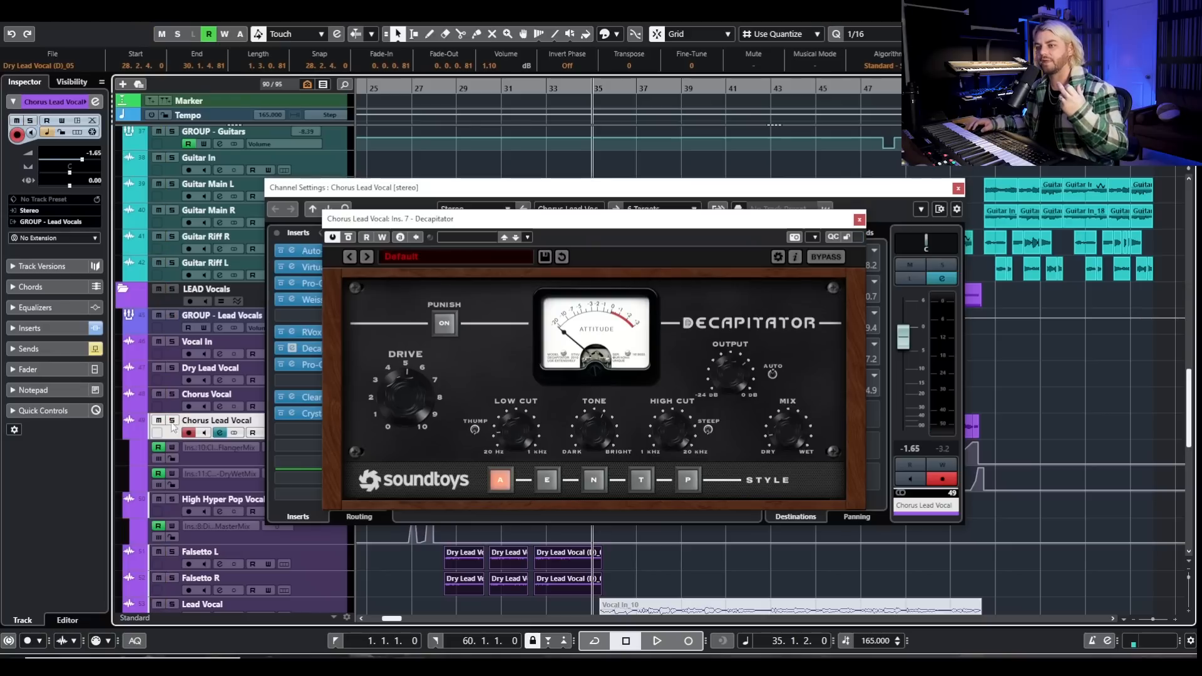
left_click(566, 88)
left_click(958, 189)
left_click_drag(761, 229, 773, 309)
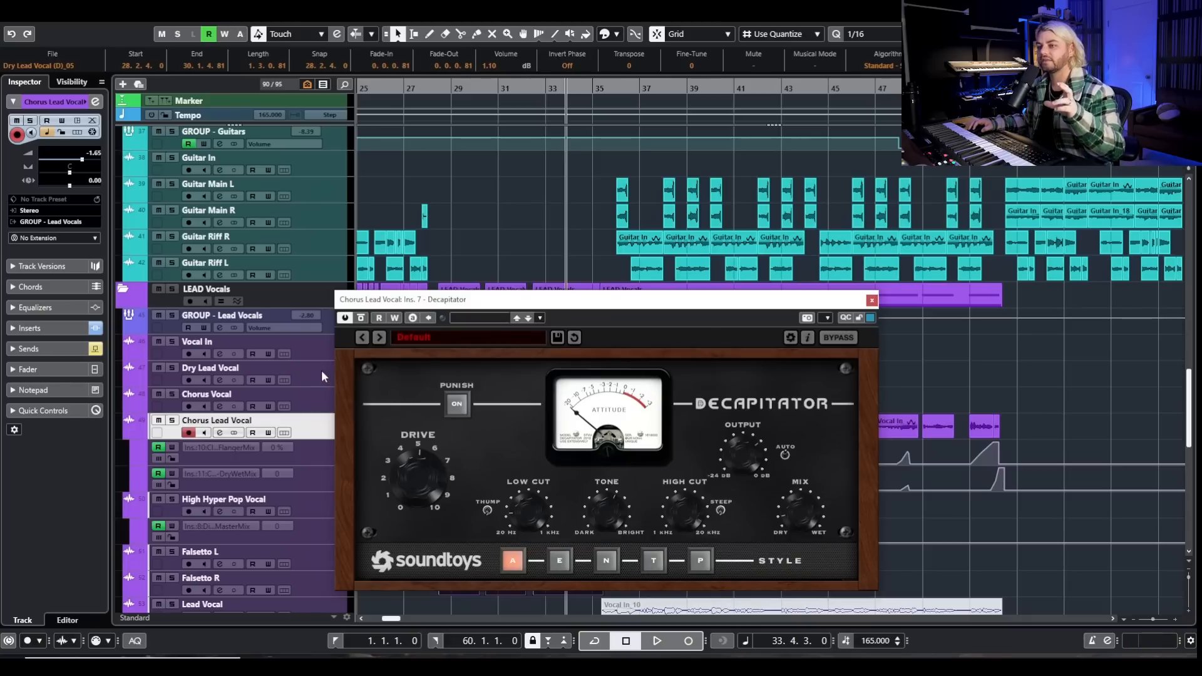
left_click(870, 300)
key("space")
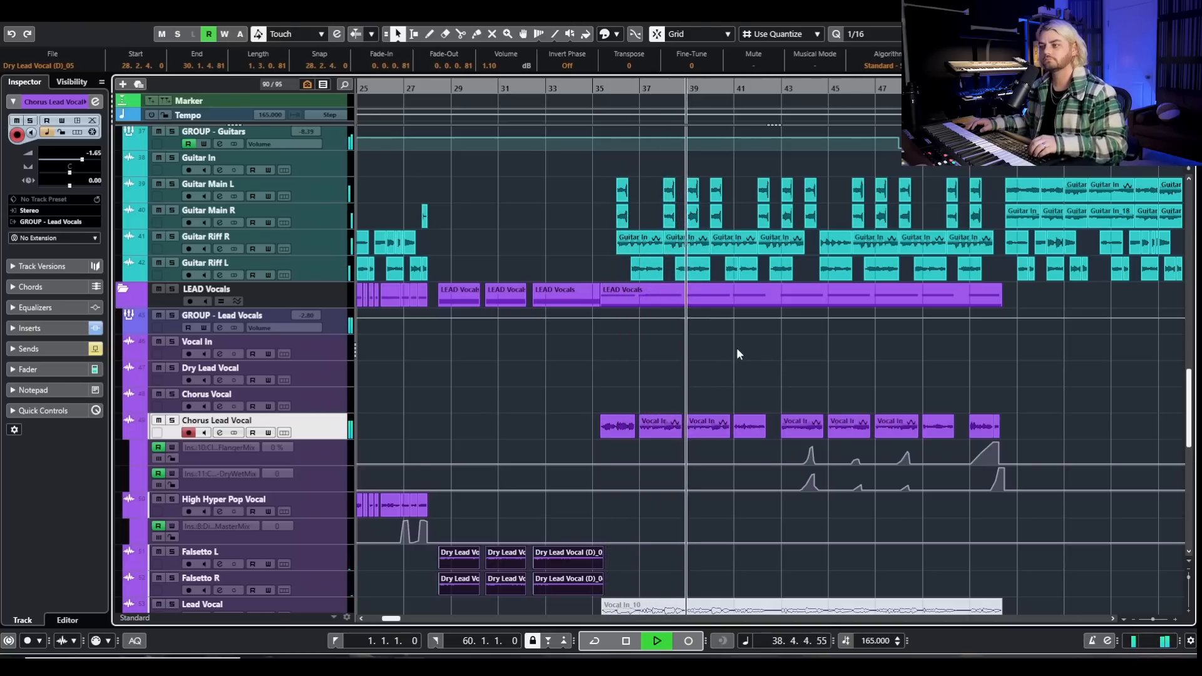
Step: Stop playback, solo Chorus Lead Vocal, and re-enable its bypassed sends in its channel settings
scroll(735, 349, "down", 3)
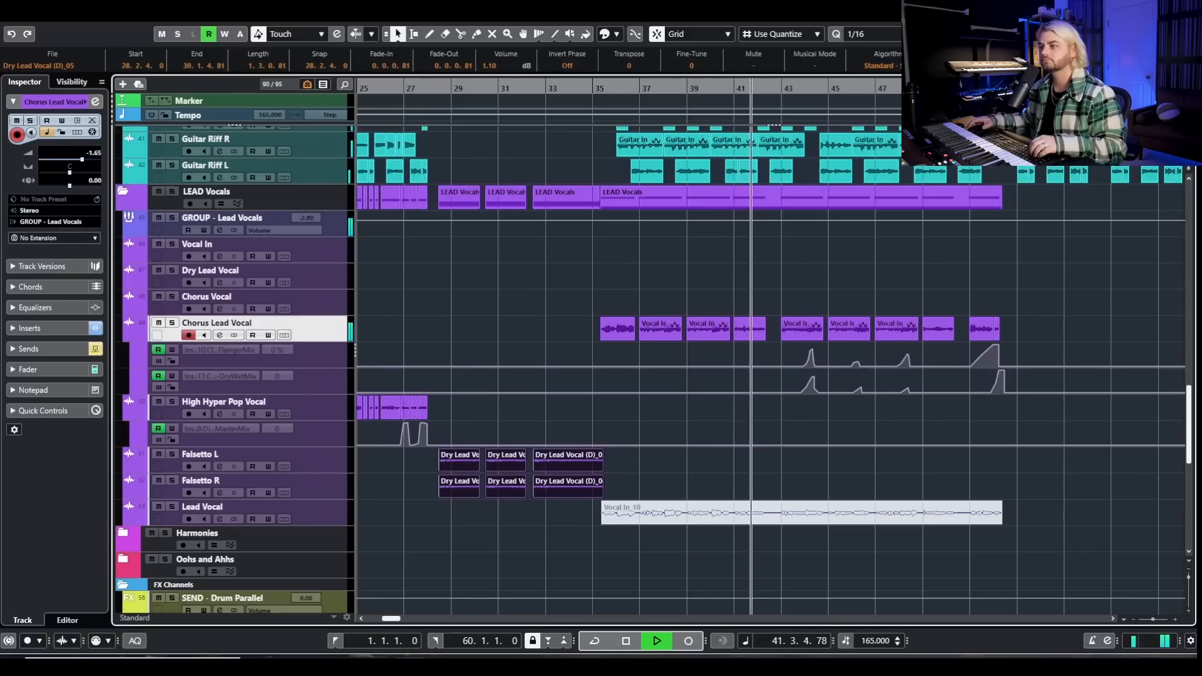
key("space")
left_click(221, 335)
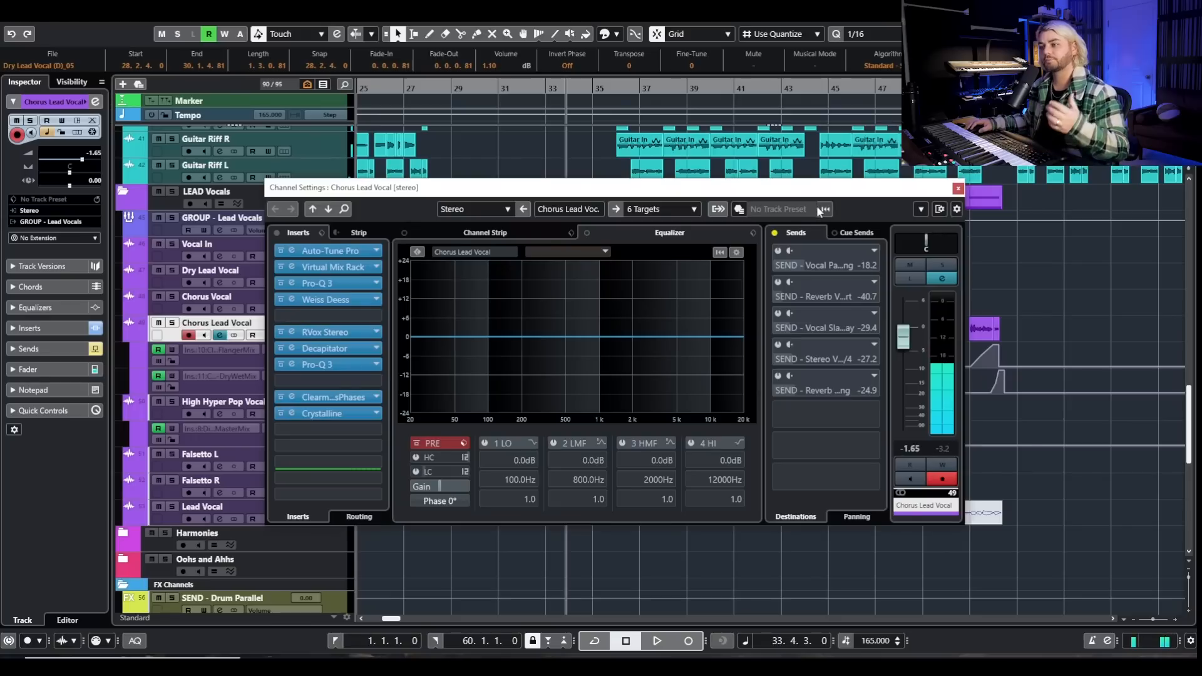
left_click(173, 323)
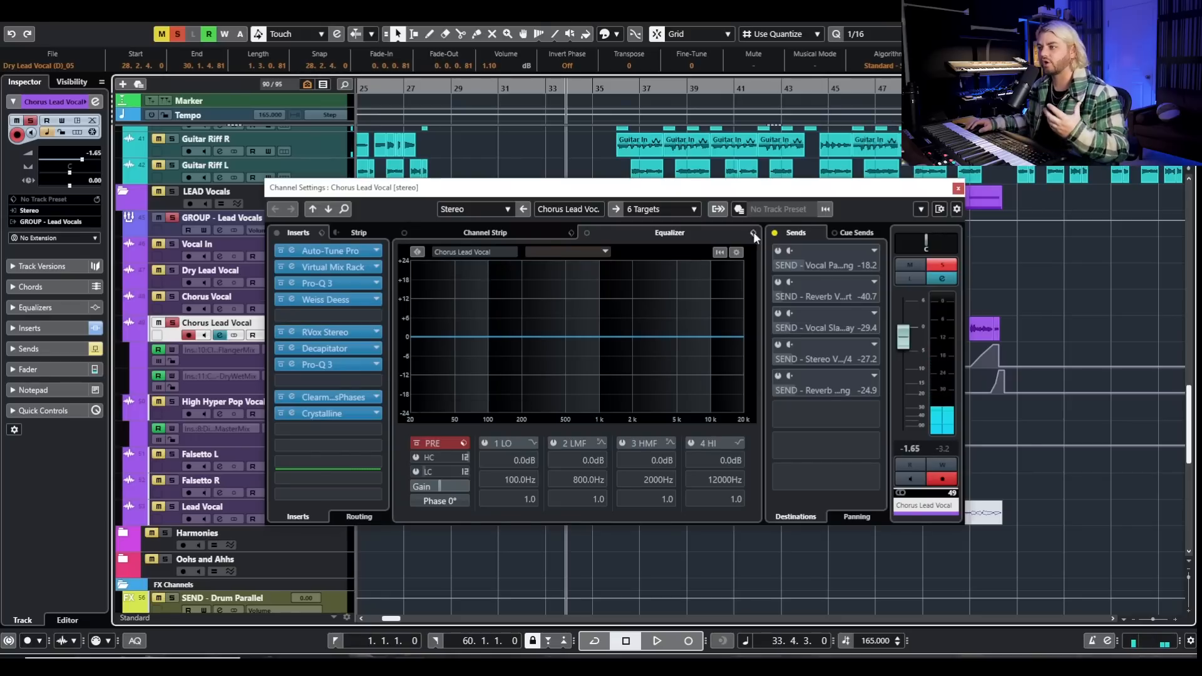
left_click(774, 232)
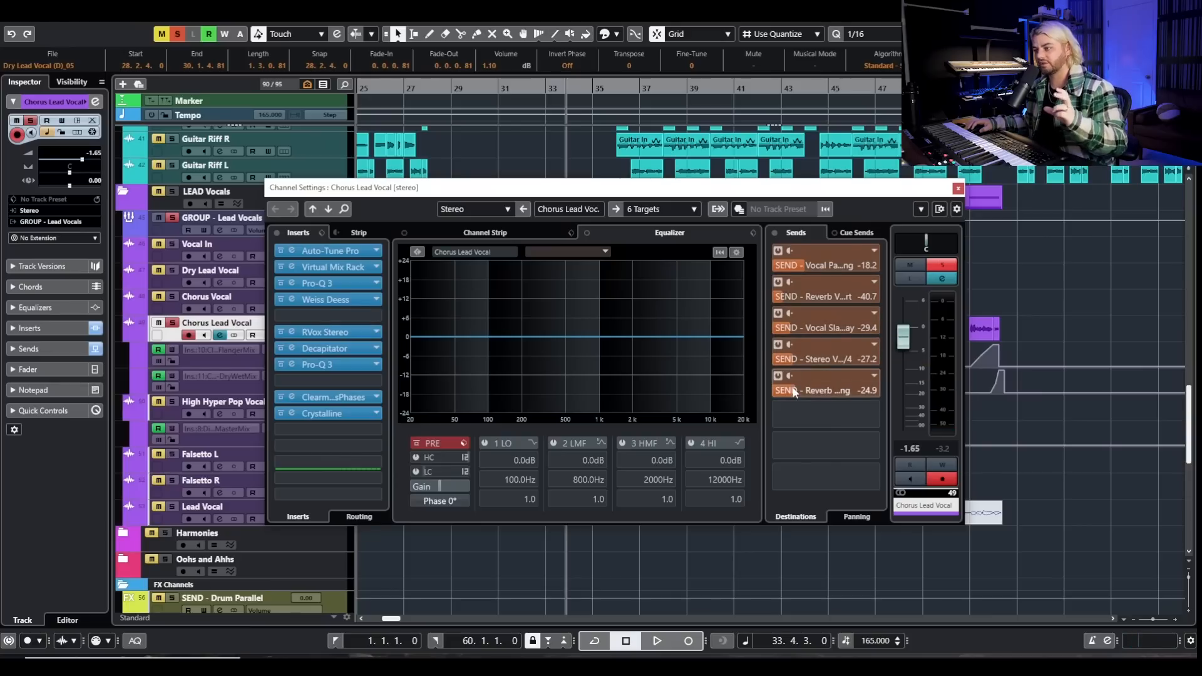
left_click(957, 188)
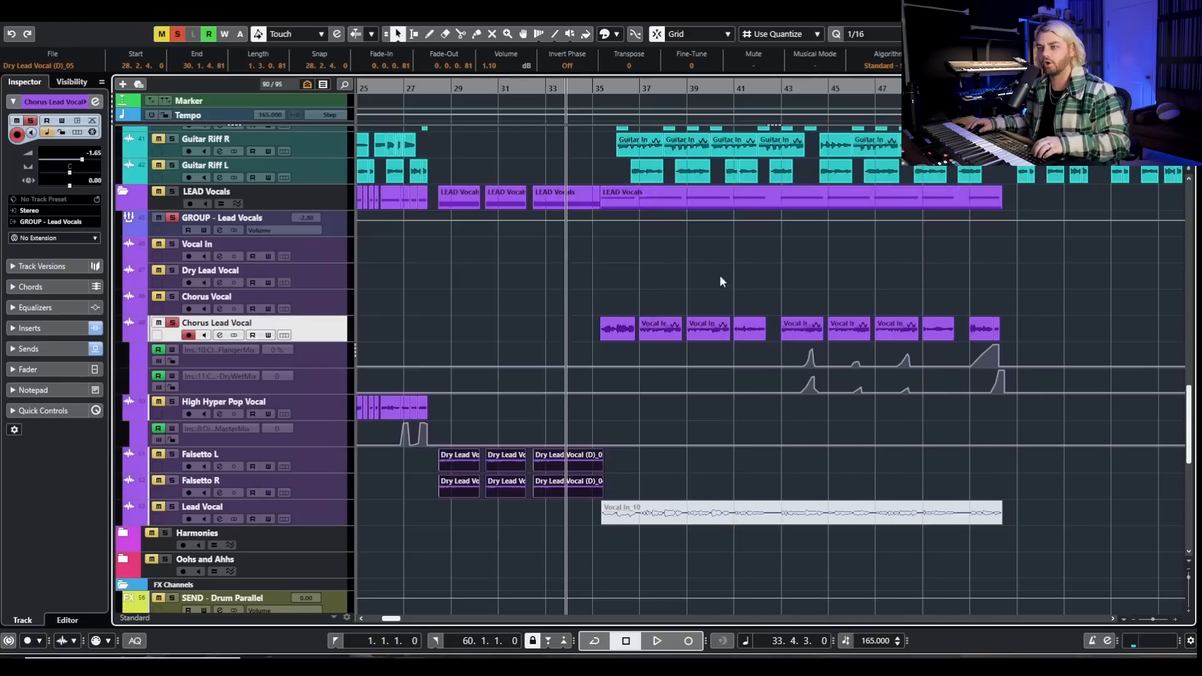
Step: Clear the active solos, solo the SEND - Vocal Slap Delay channel, and open its Repeater insert
scroll(498, 347, "down", 10)
scroll(192, 307, "up", 3)
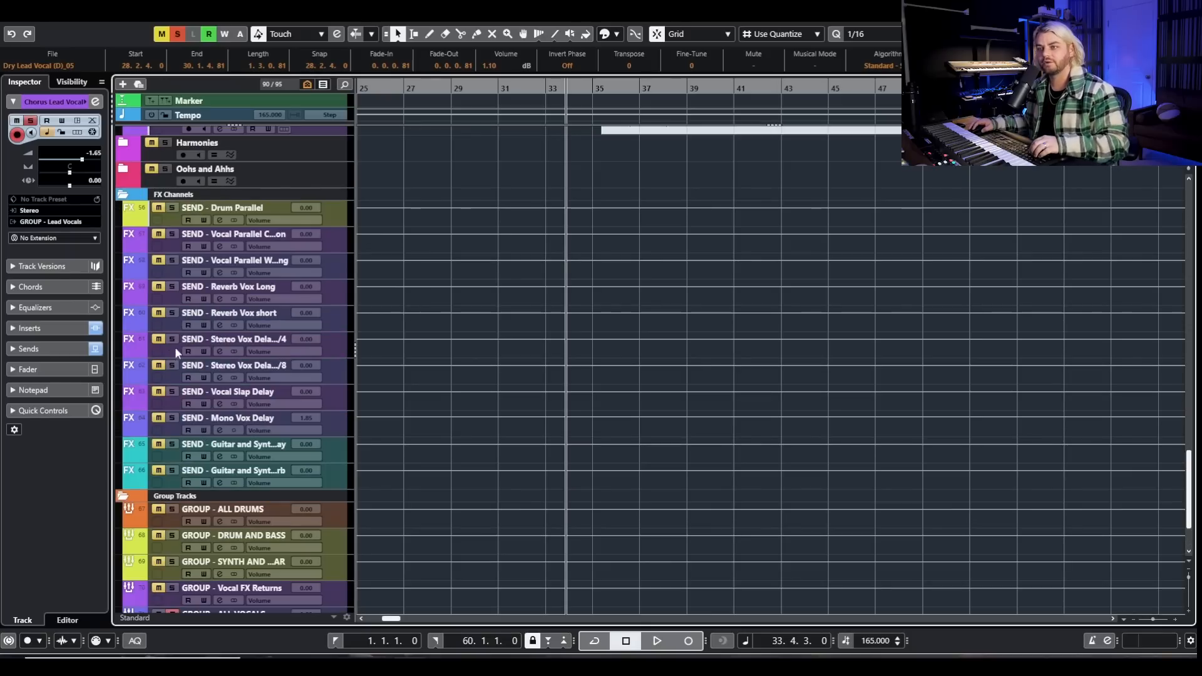
left_click(179, 35)
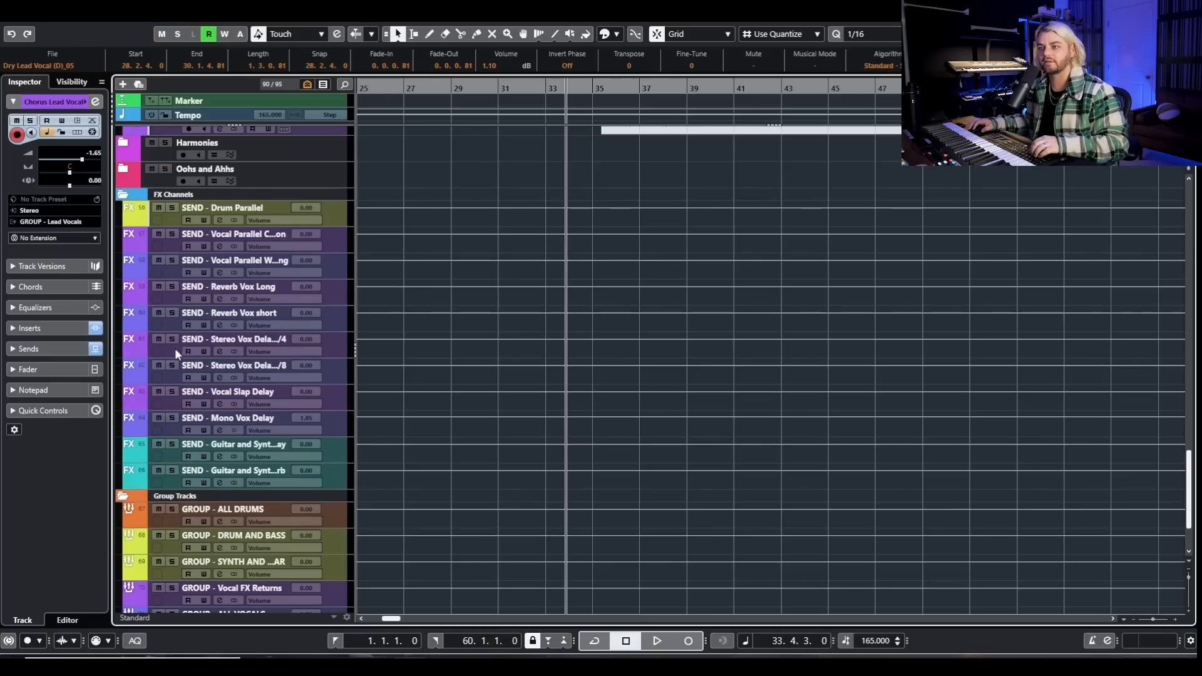
left_click(172, 391)
left_click(219, 404)
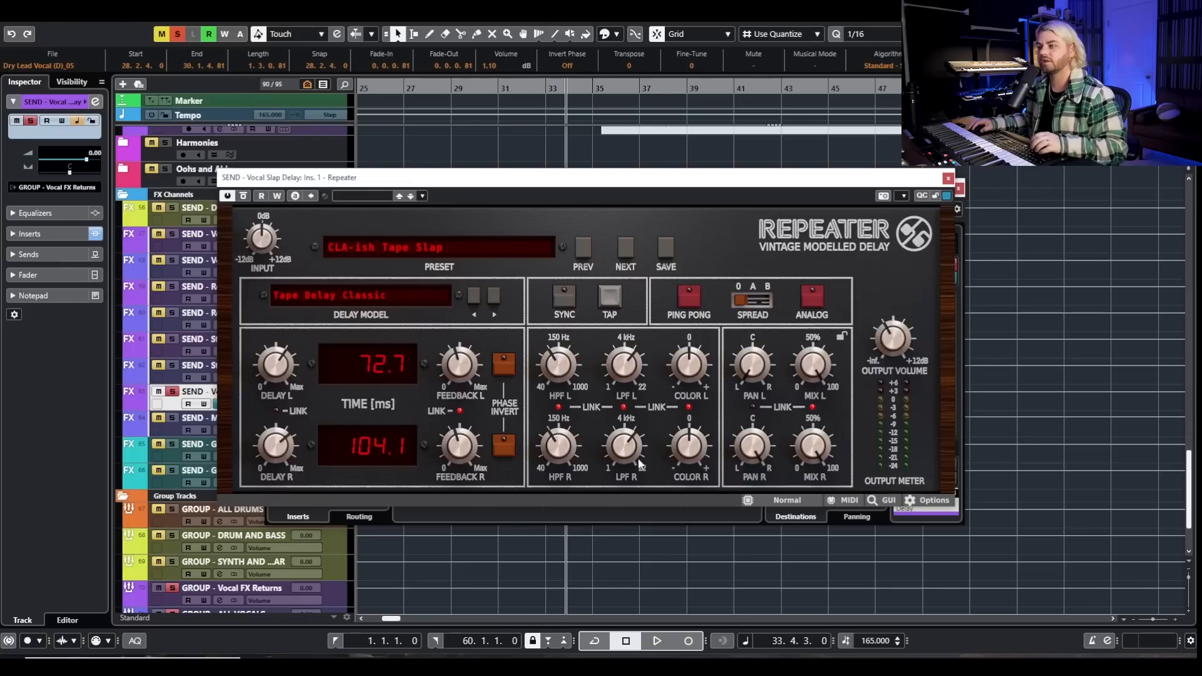
Step: Play the vocal slap delay on its own from bar 33.4.3, close its windows, and unsolo it
key("space")
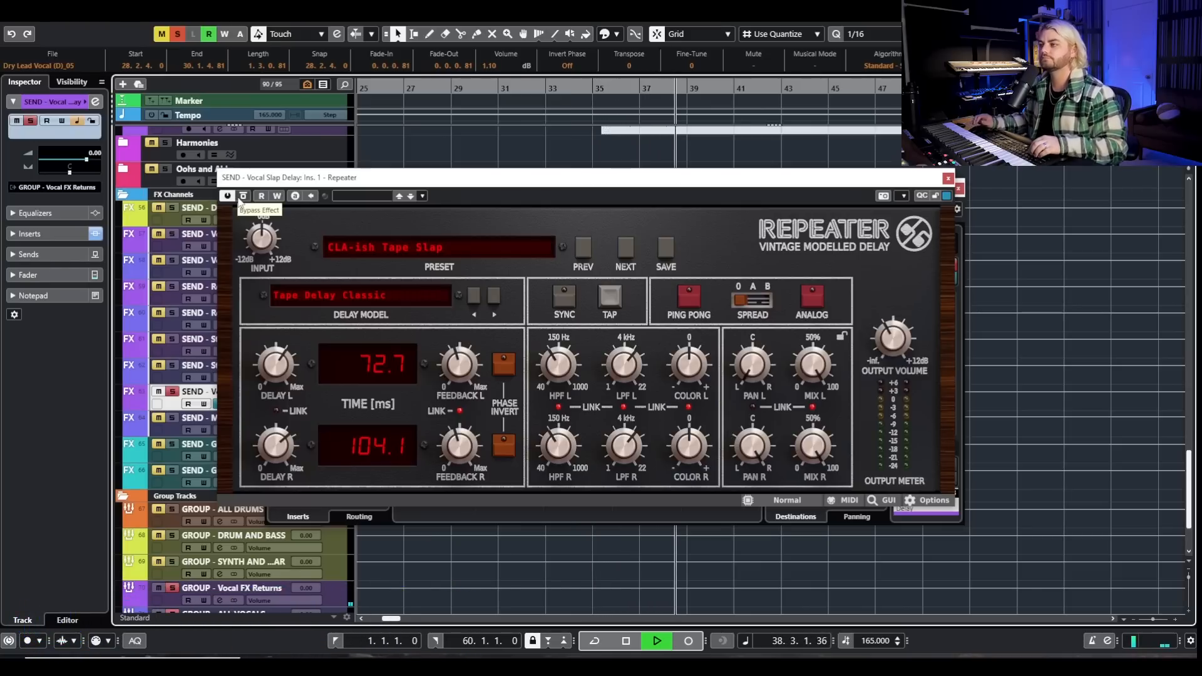
key("space")
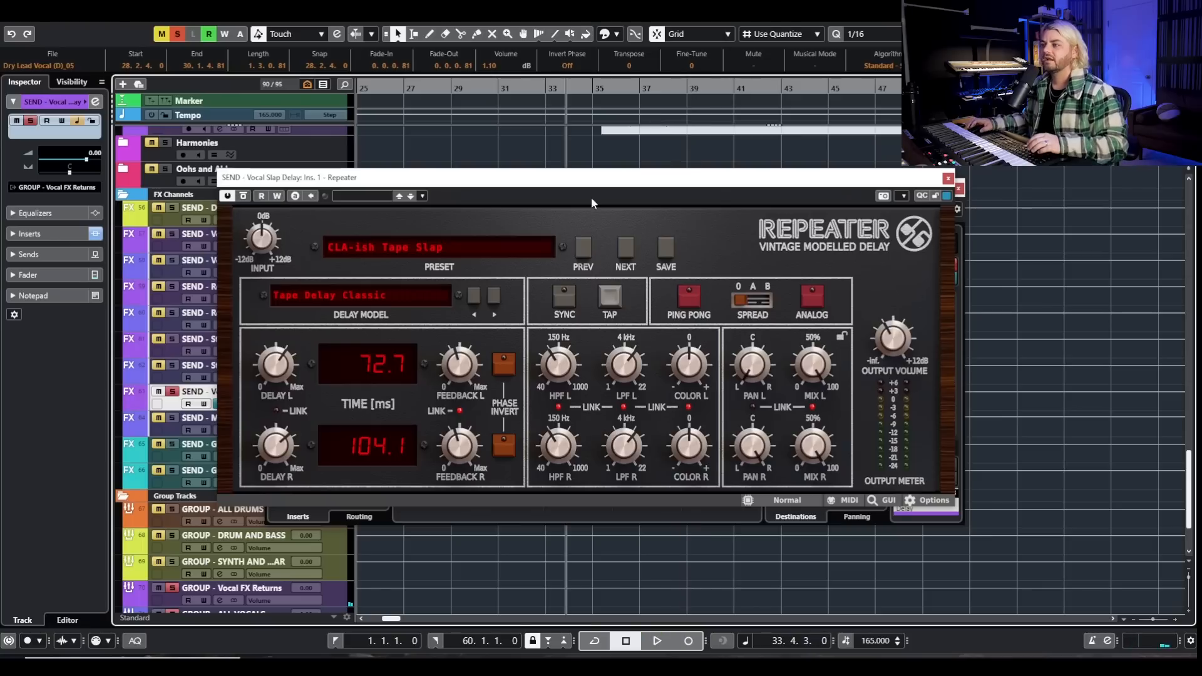
left_click(948, 179)
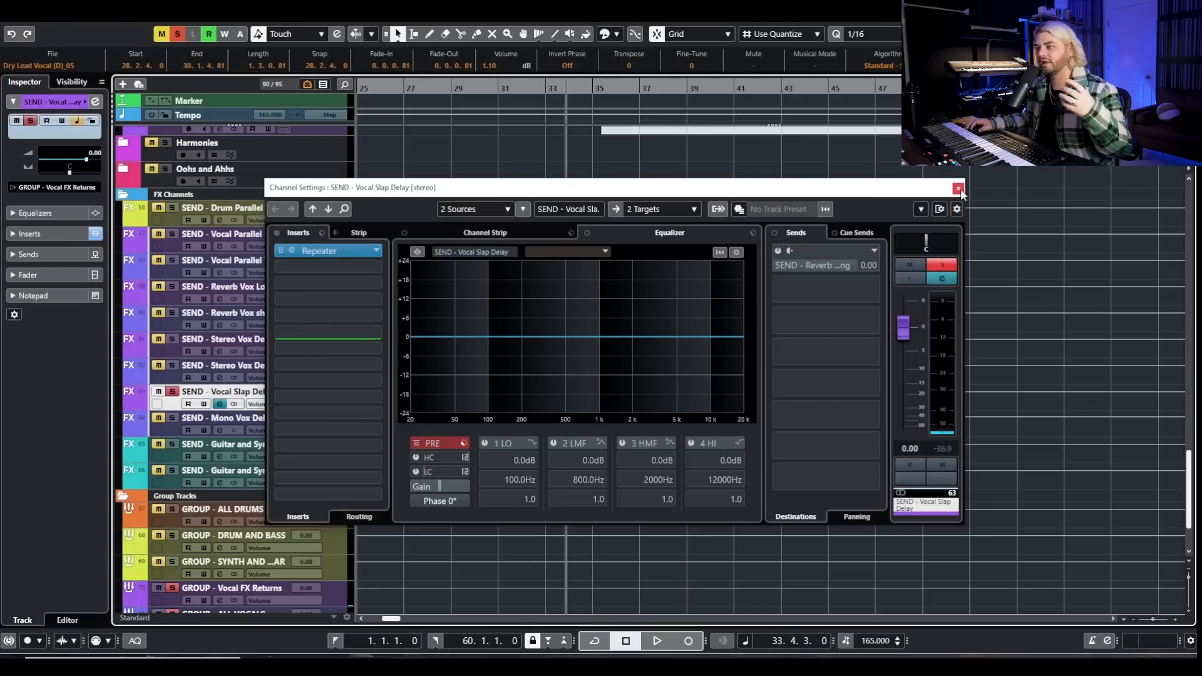
left_click(958, 188)
left_click(173, 391)
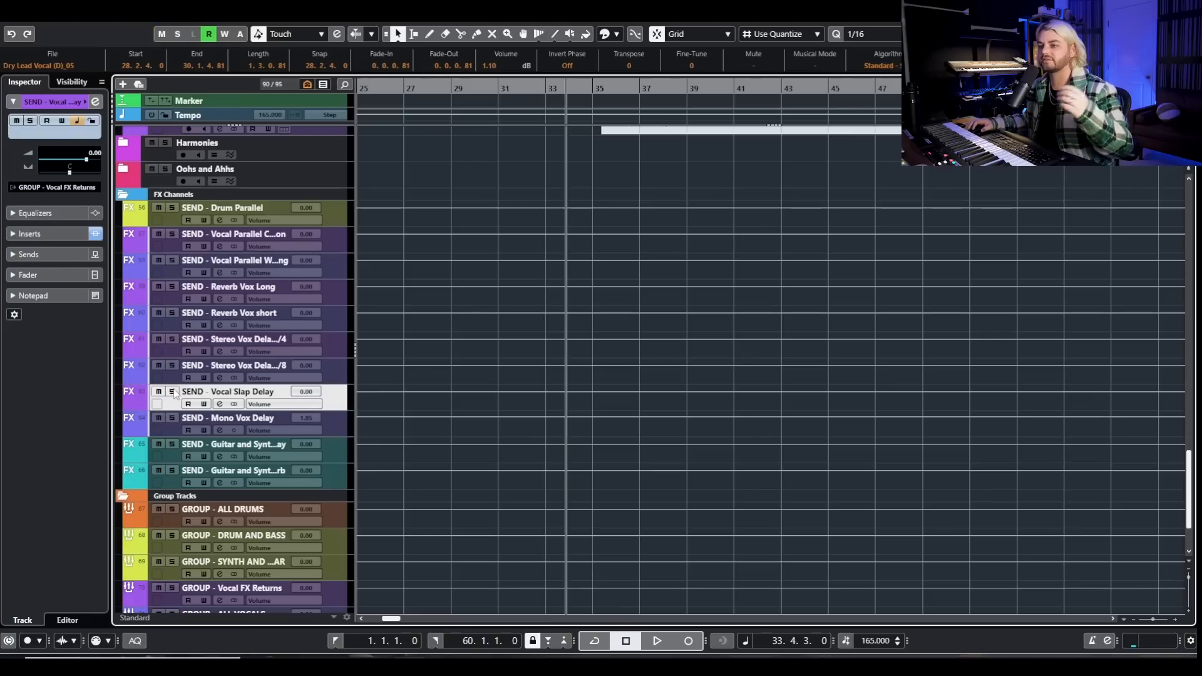
Step: Solo SEND - Stereo Vox Delay 1/4 and play it from bar 33.4.3 with its Repeater insert open
left_click(172, 340)
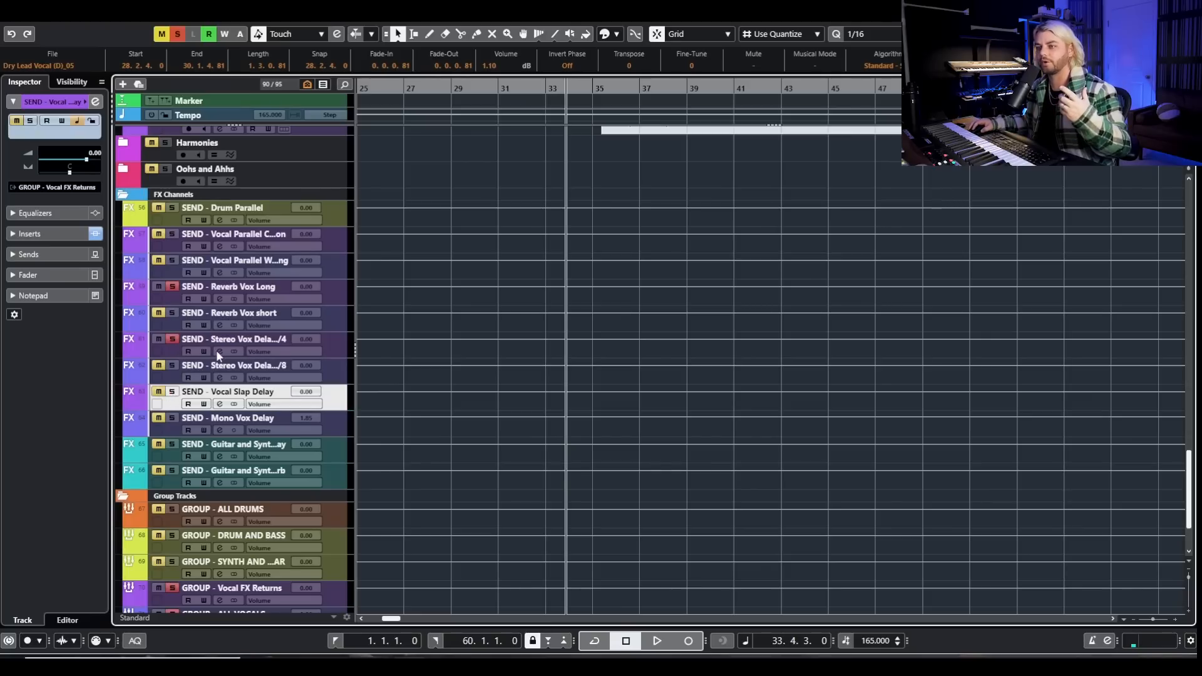
left_click(219, 352)
left_click(335, 250)
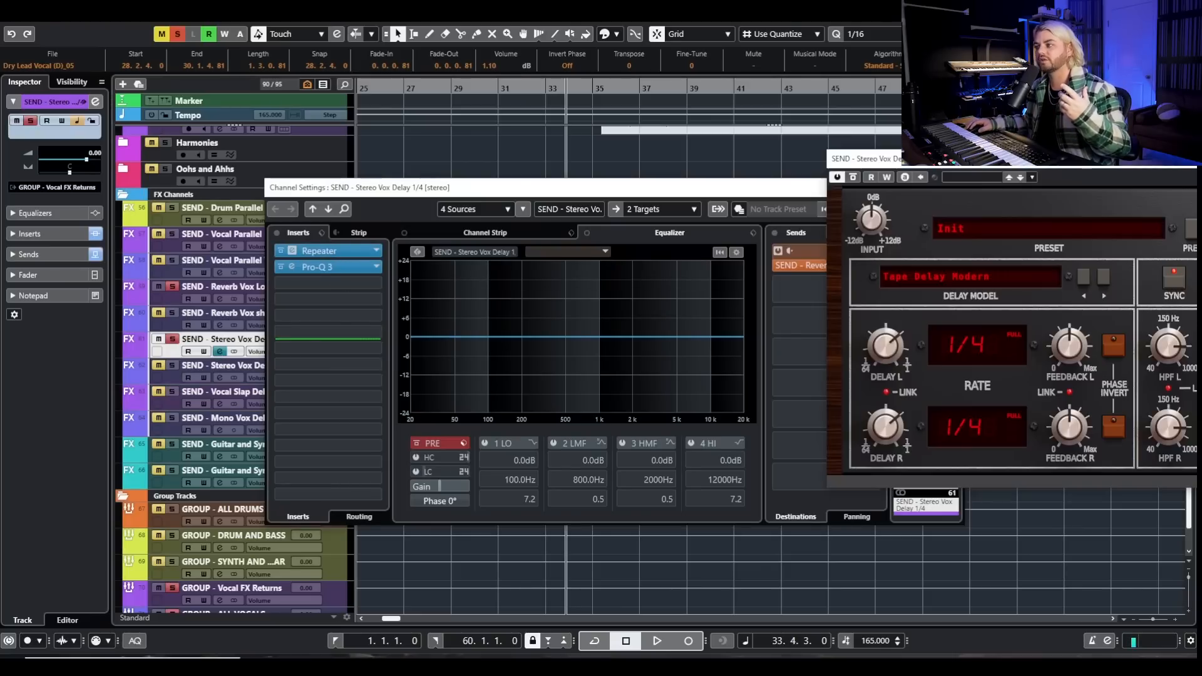
left_click_drag(1169, 169, 551, 212)
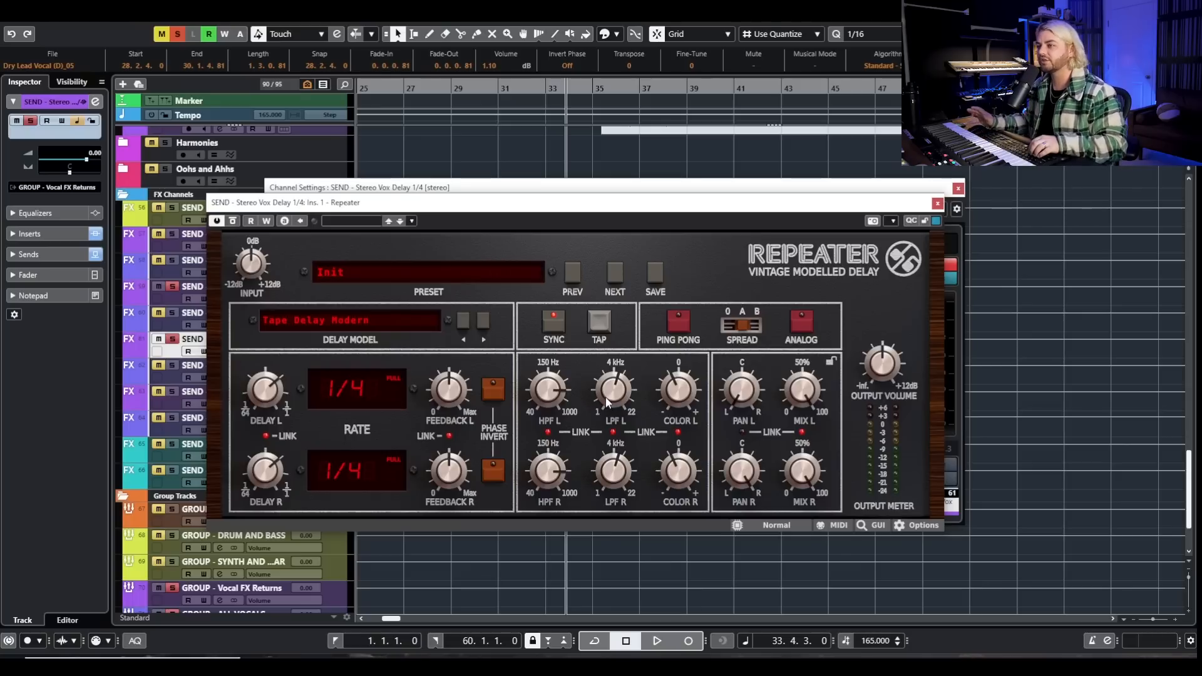
key("space")
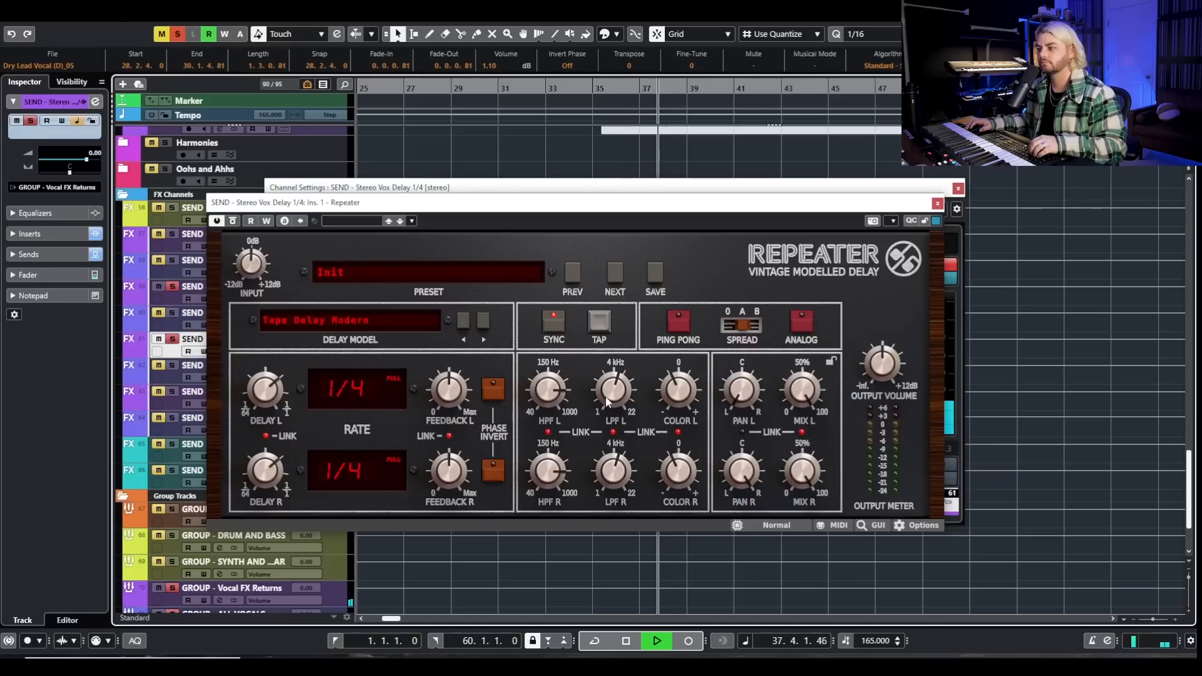
key("space")
left_click(937, 203)
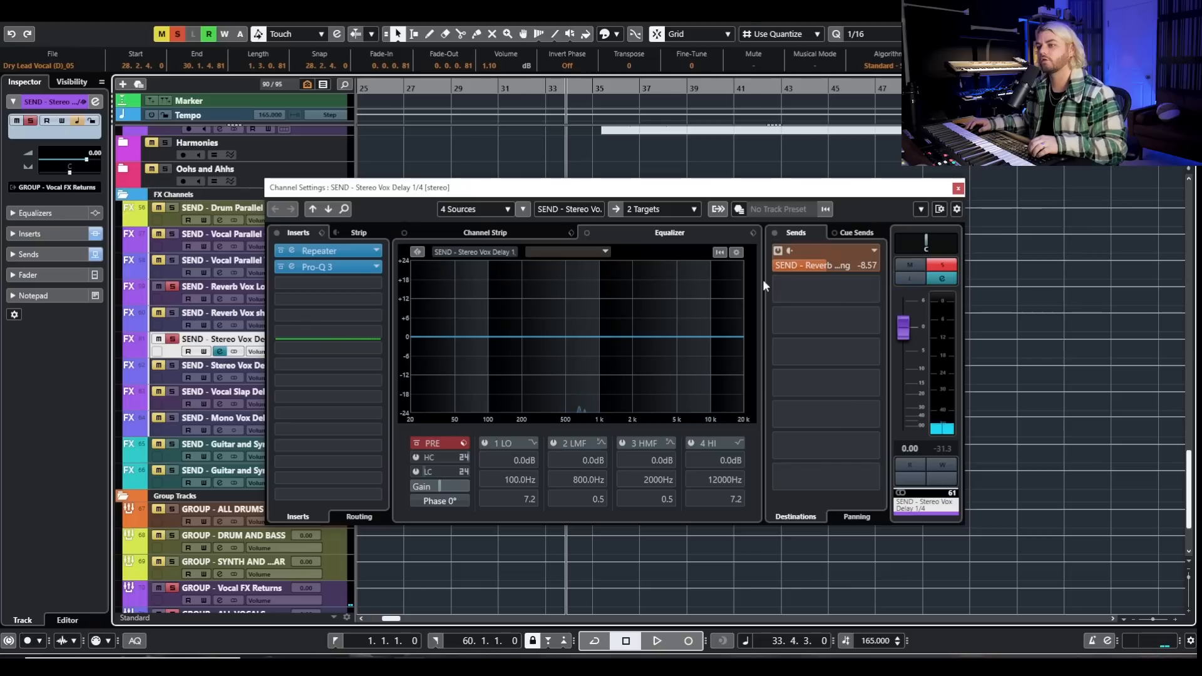
Step: Inspect the Pro-Q 3 filters on SEND - Stereo Vox Delay 1/4, and view the Stereo Vox Delay 1/8 channel settings
left_click(303, 266)
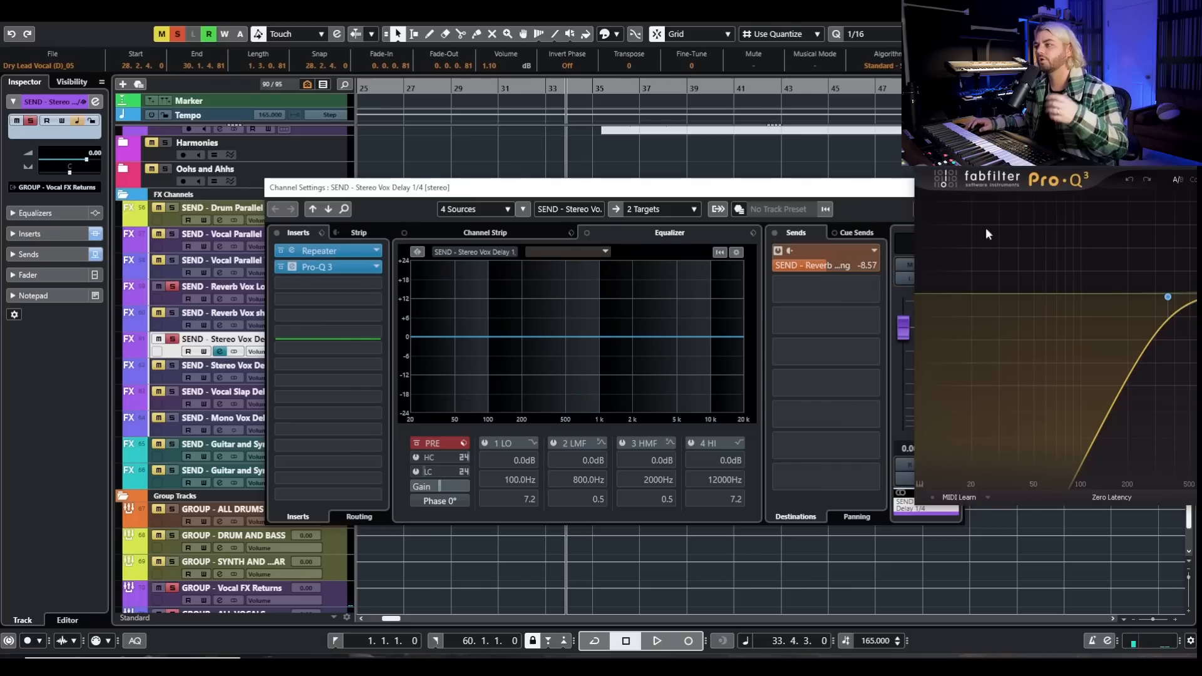
left_click_drag(1056, 141, 426, 149)
mouse_move(654, 288)
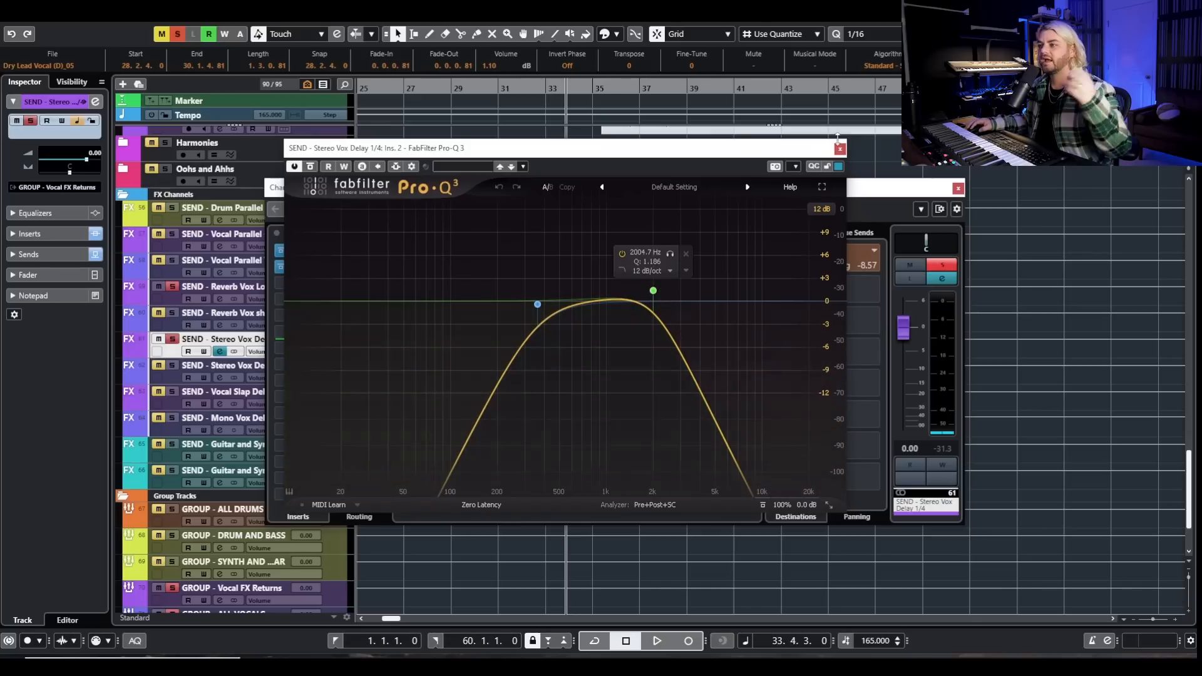
left_click(840, 149)
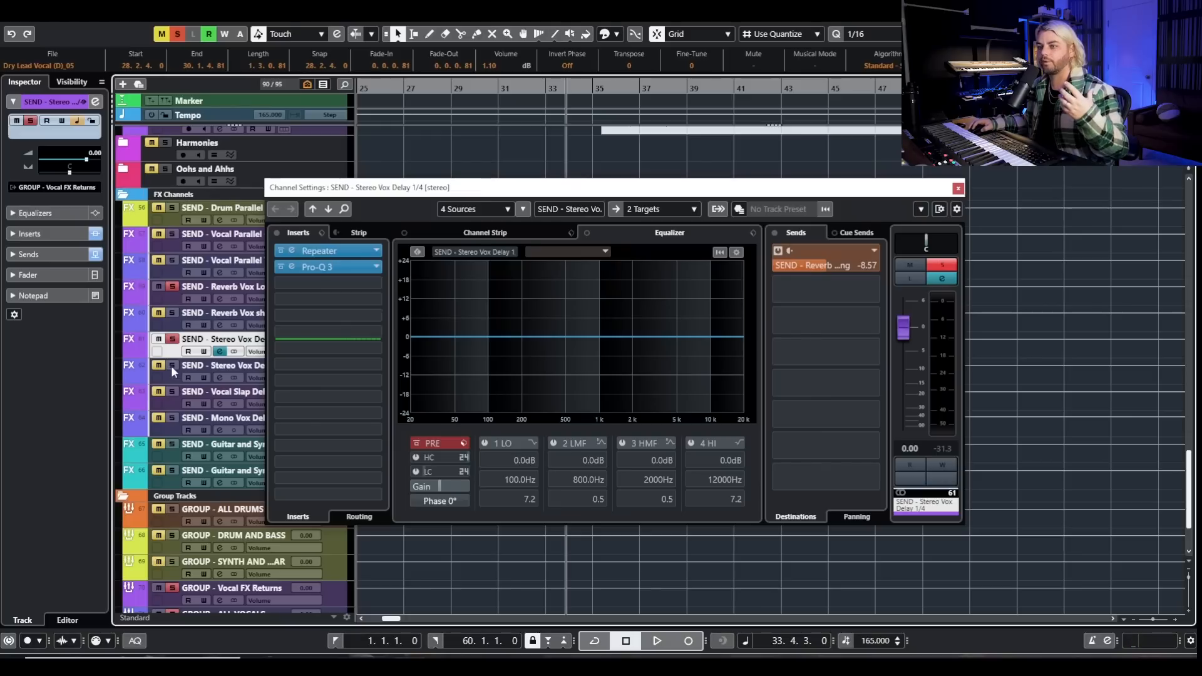
left_click(222, 376)
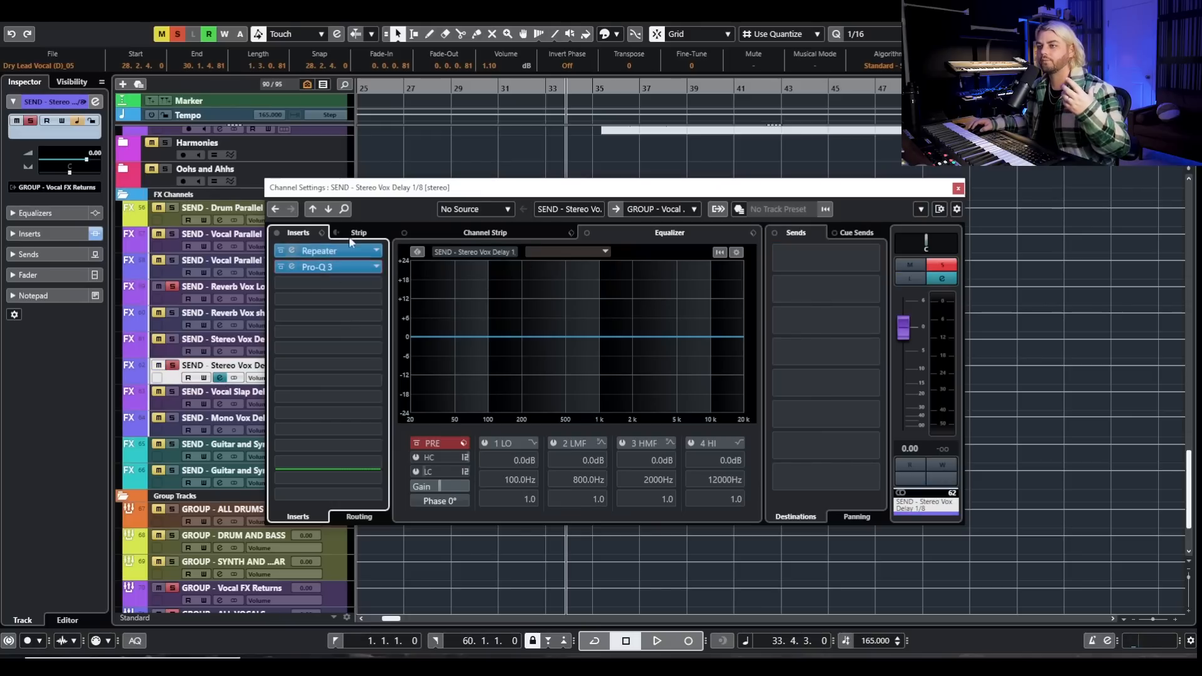
Step: Solo SEND - Reverb Vox Long and play it from bar 33.4.3 while inspecting its ValhallaVintageVerb settings
left_click(174, 296)
left_click(172, 289)
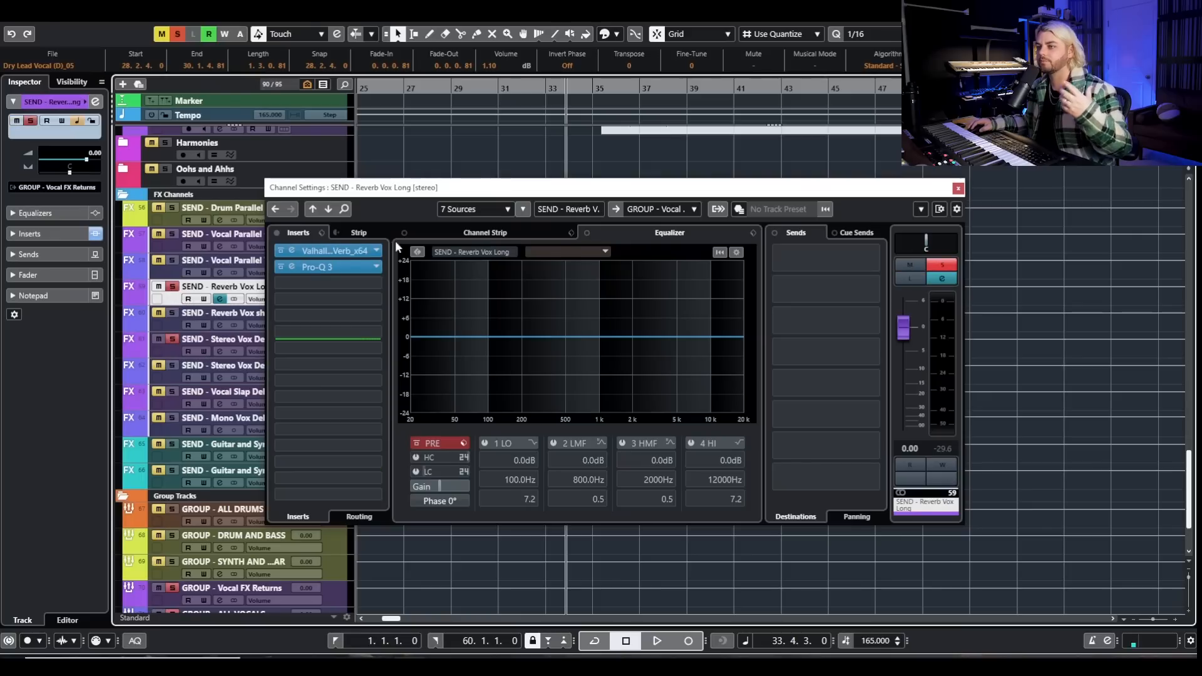
left_click(347, 252)
left_click_drag(844, 189, 591, 192)
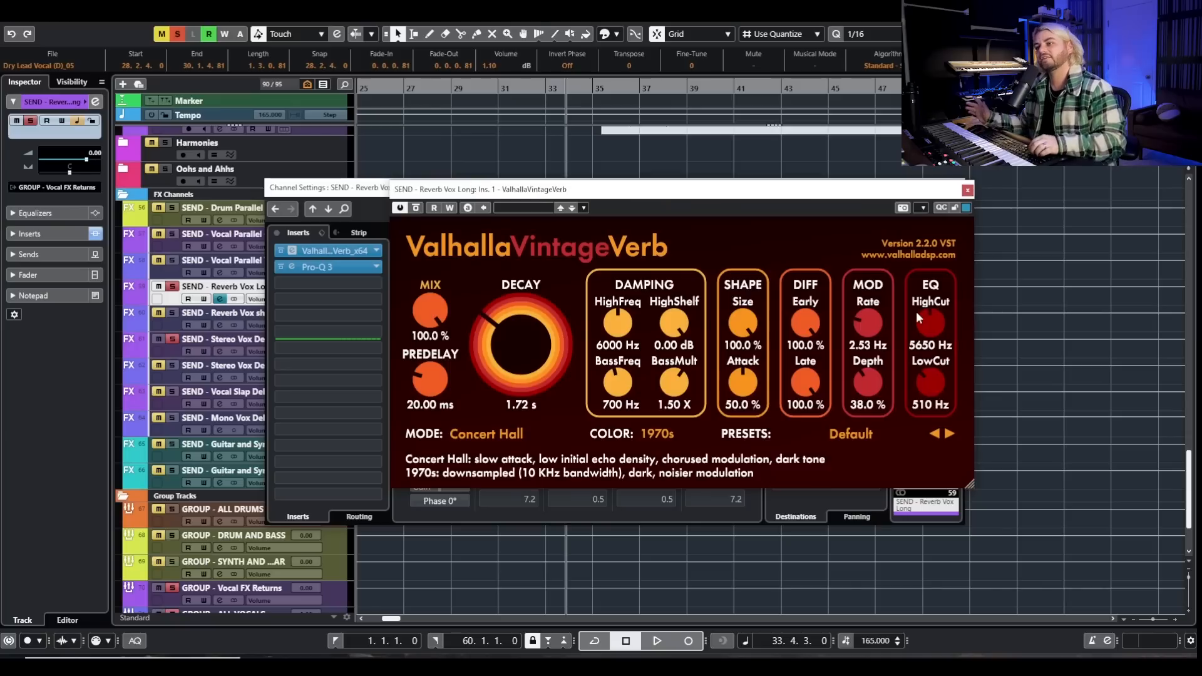
key("space")
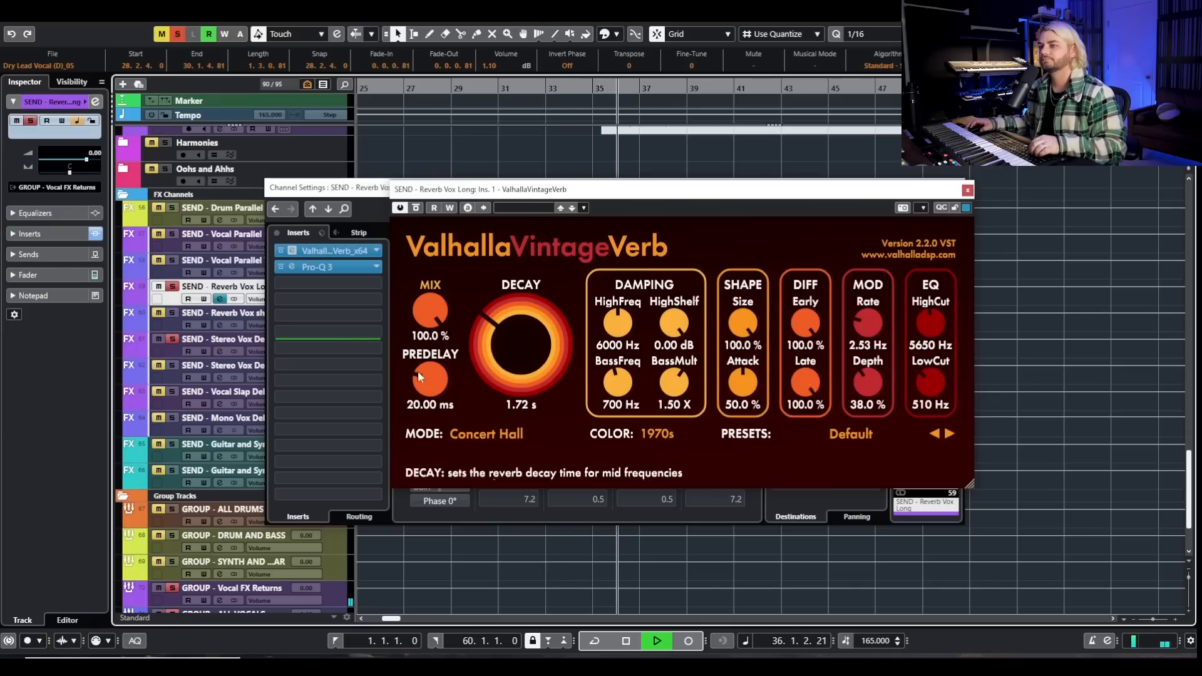
left_click_drag(712, 196, 701, 391)
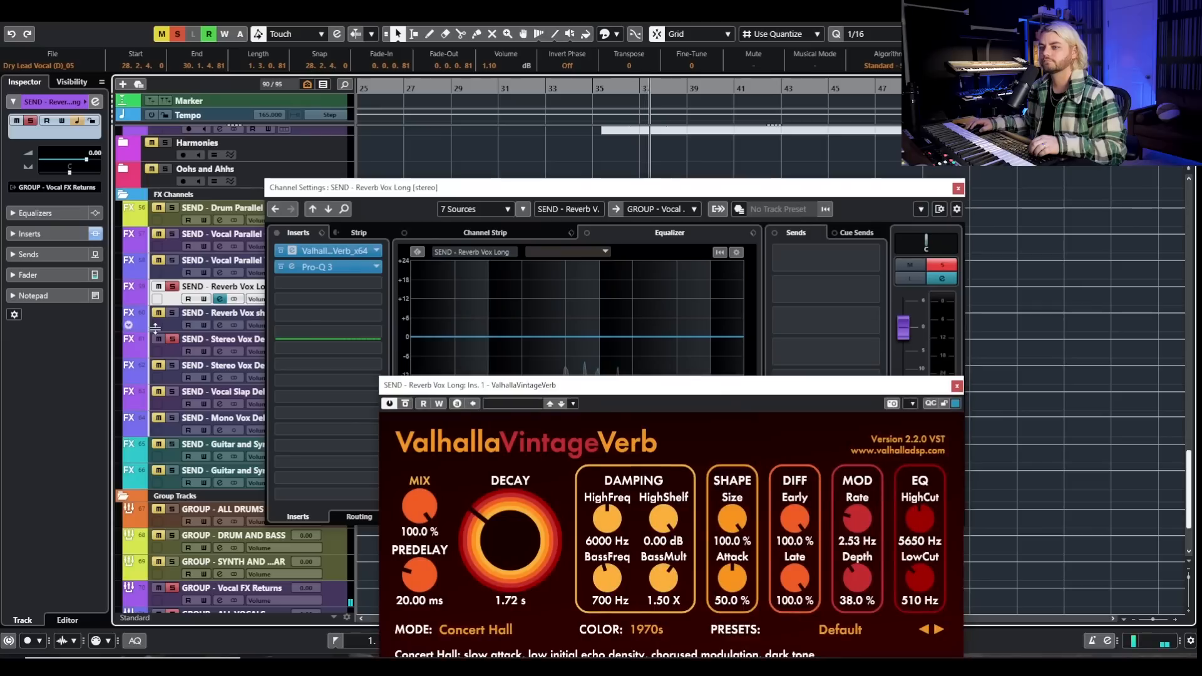
left_click(957, 386)
Step: Stop playback and inspect the low-cut and high-cut bands in Reverb Vox Long's Pro-Q 3 insert
left_click(334, 267)
key("space")
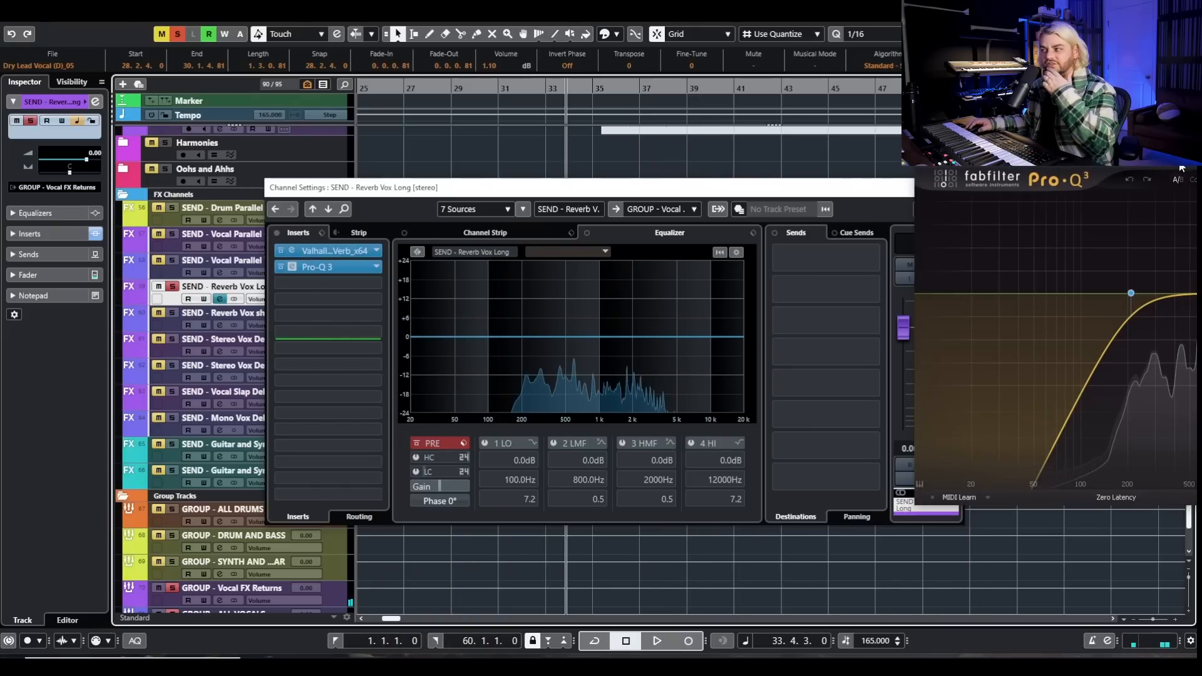
left_click_drag(1190, 140, 671, 143)
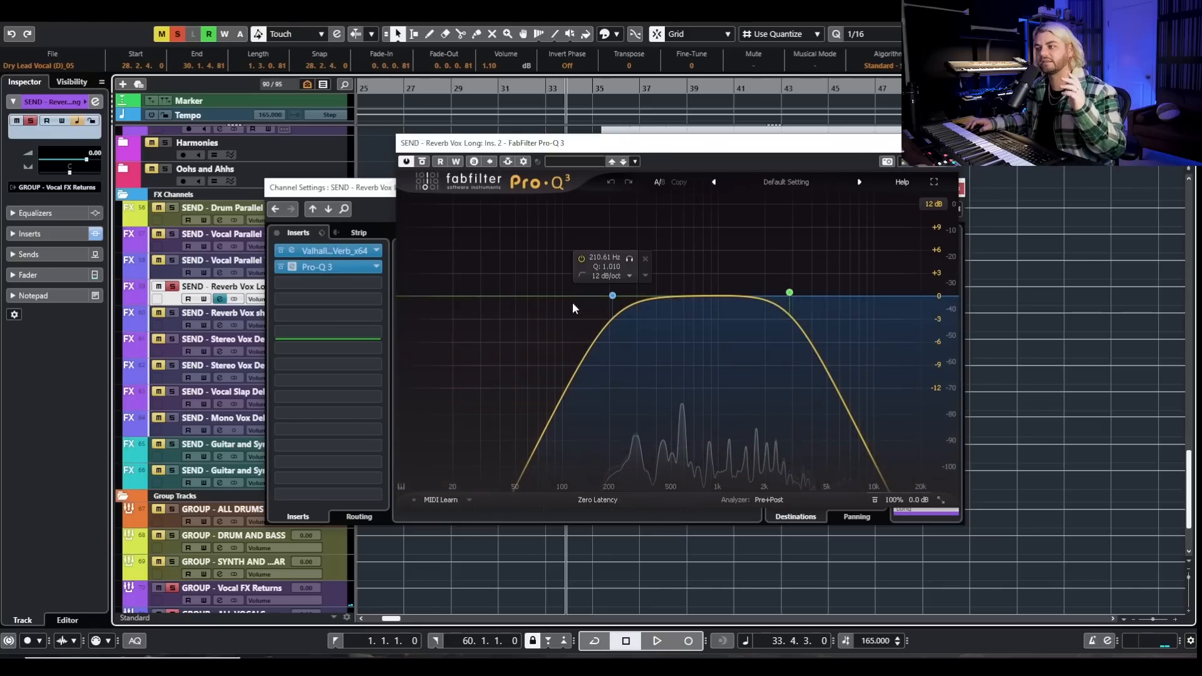
left_click(790, 293)
left_click(950, 142)
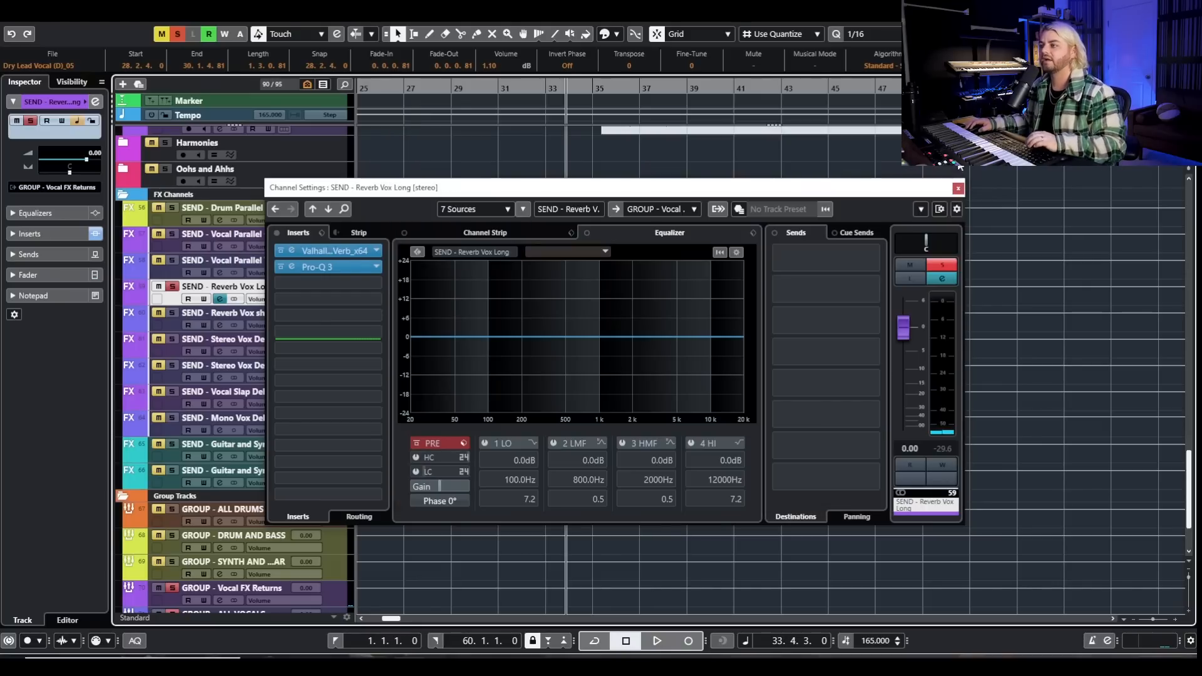
Step: Close the Reverb Vox Long channel settings and clear all mutes and solos in the project
left_click(958, 188)
left_click(162, 34)
left_click(178, 34)
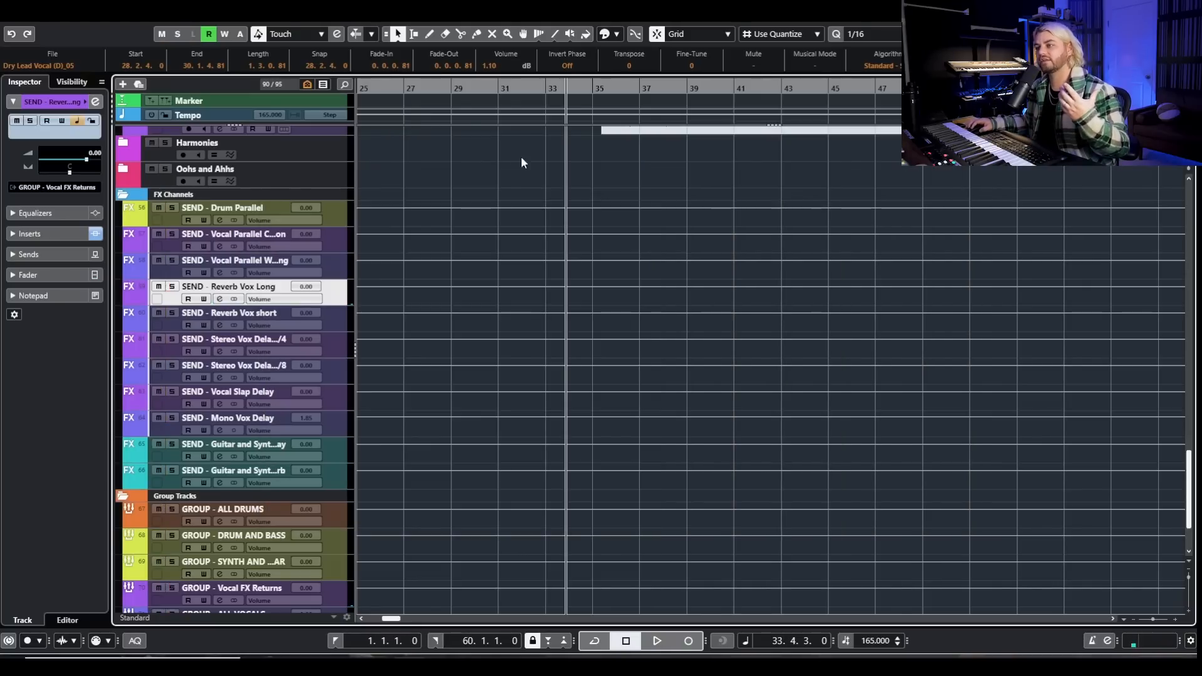
Step: Return to the lead vocal tracks and play the chorus in the full mix from bar 35.1.1
scroll(533, 153, "up", 10)
scroll(318, 442, "down", 5)
scroll(444, 352, "up", 5)
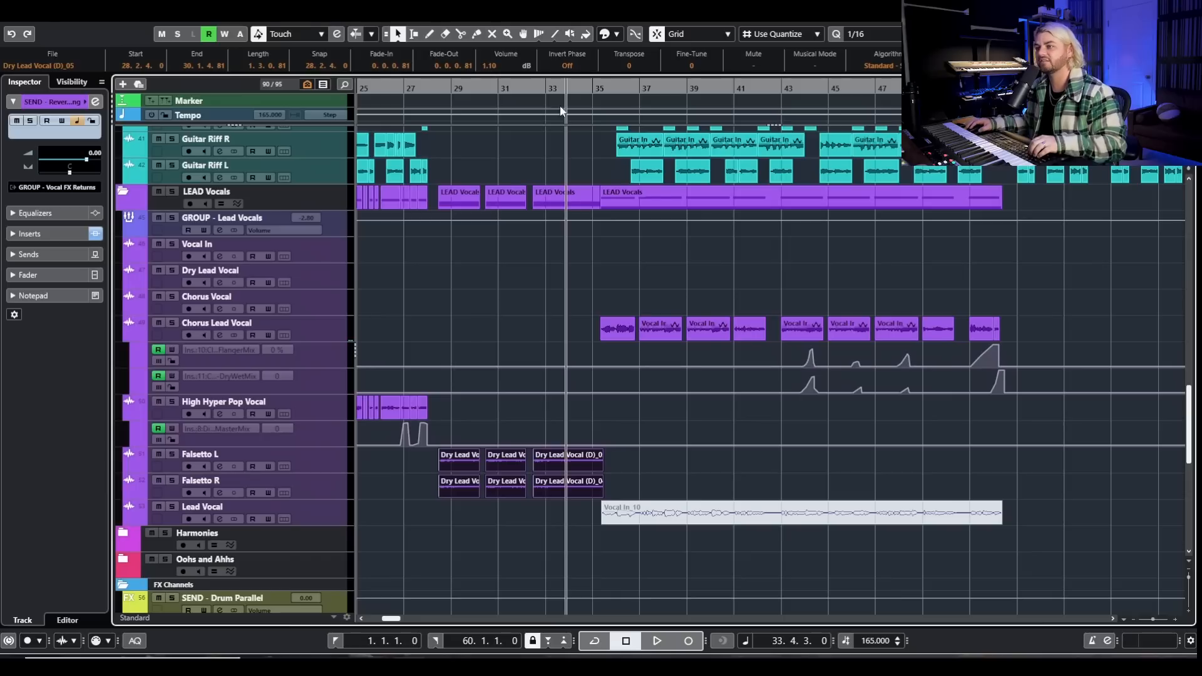
left_click(592, 88)
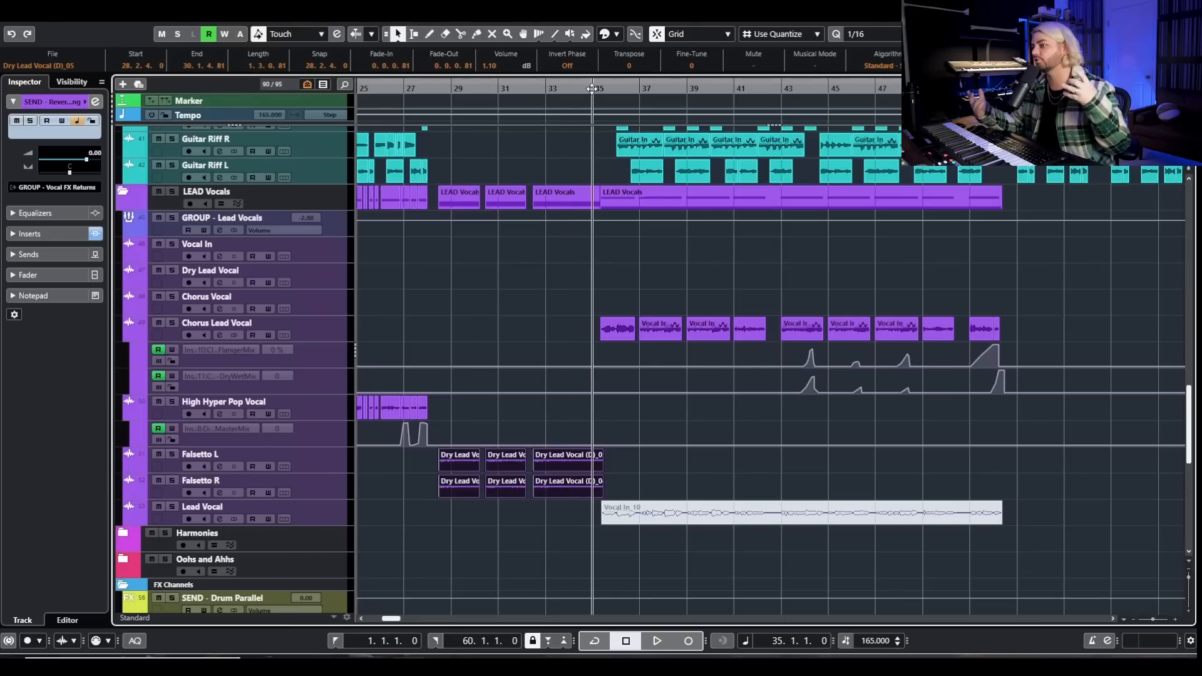
key("space")
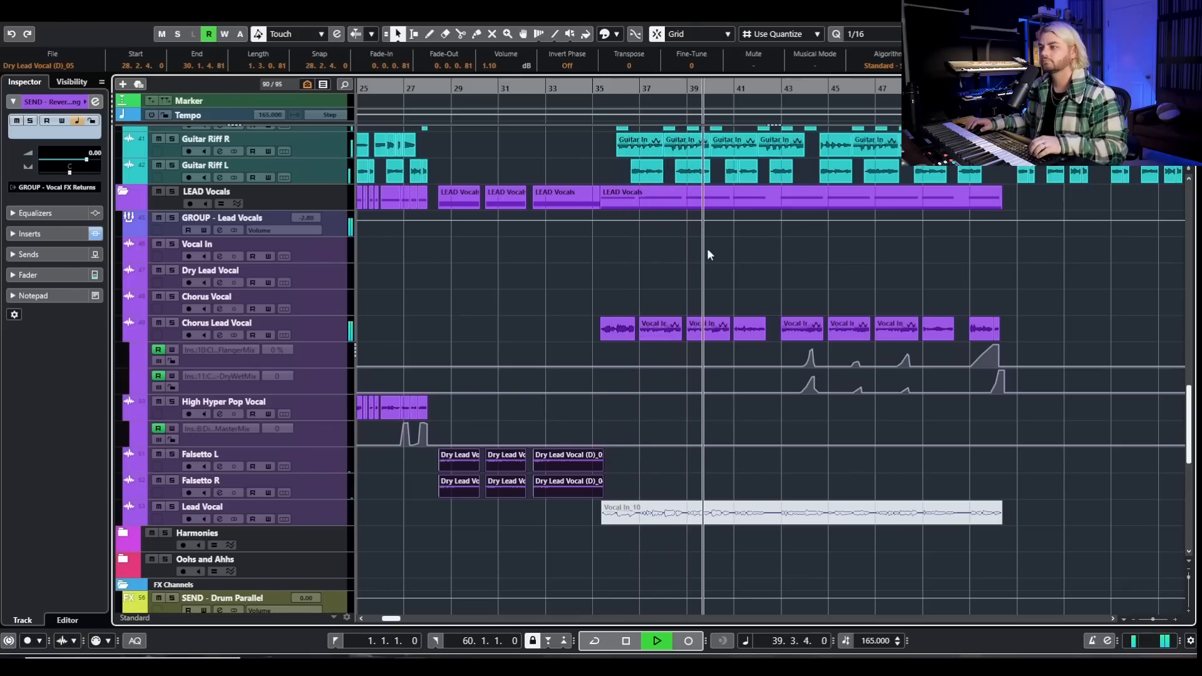
key("space")
left_click(219, 333)
left_click(281, 413)
left_click_drag(692, 192, 480, 260)
Step: Move the playhead to about bar 42.4 and inspect the Auto Flanger mix in Chorus Lead Vocal's Clearmountain's Phases insert
left_click(777, 87)
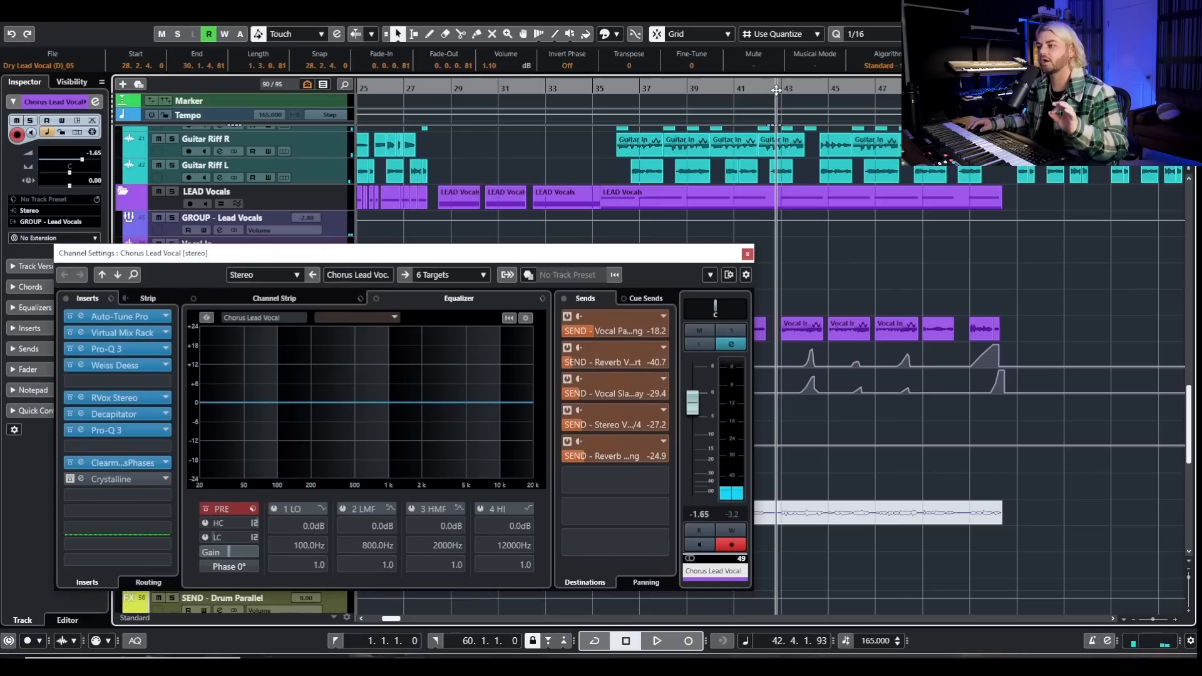
left_click(138, 462)
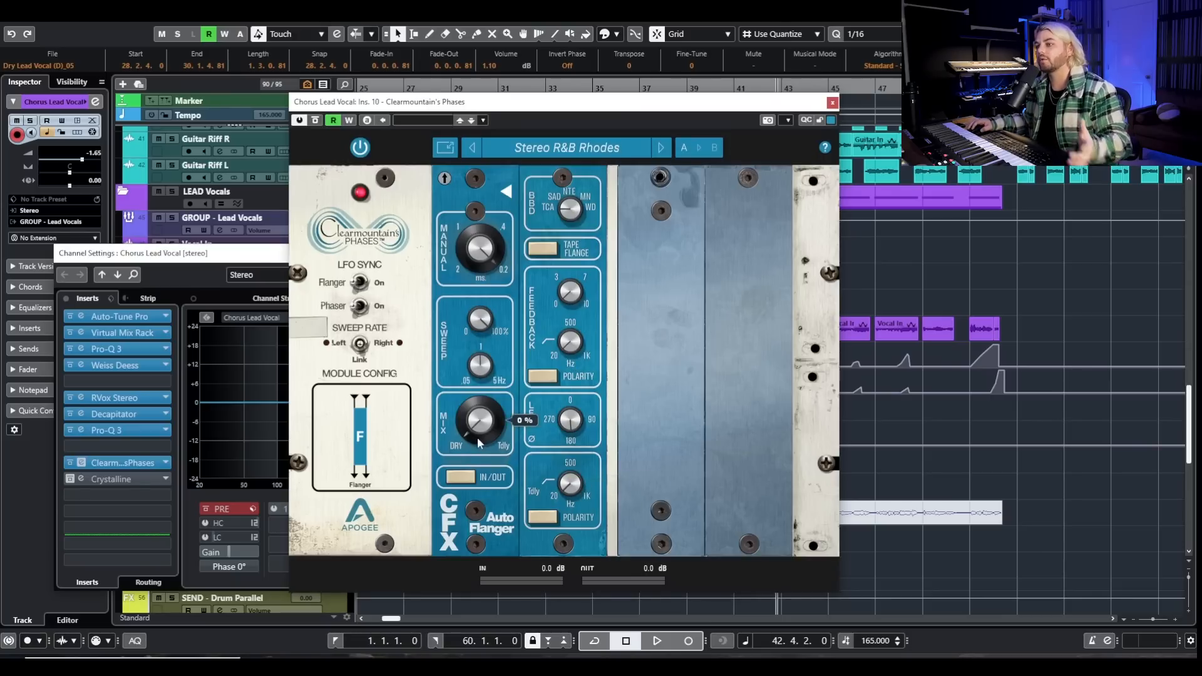
left_click(832, 102)
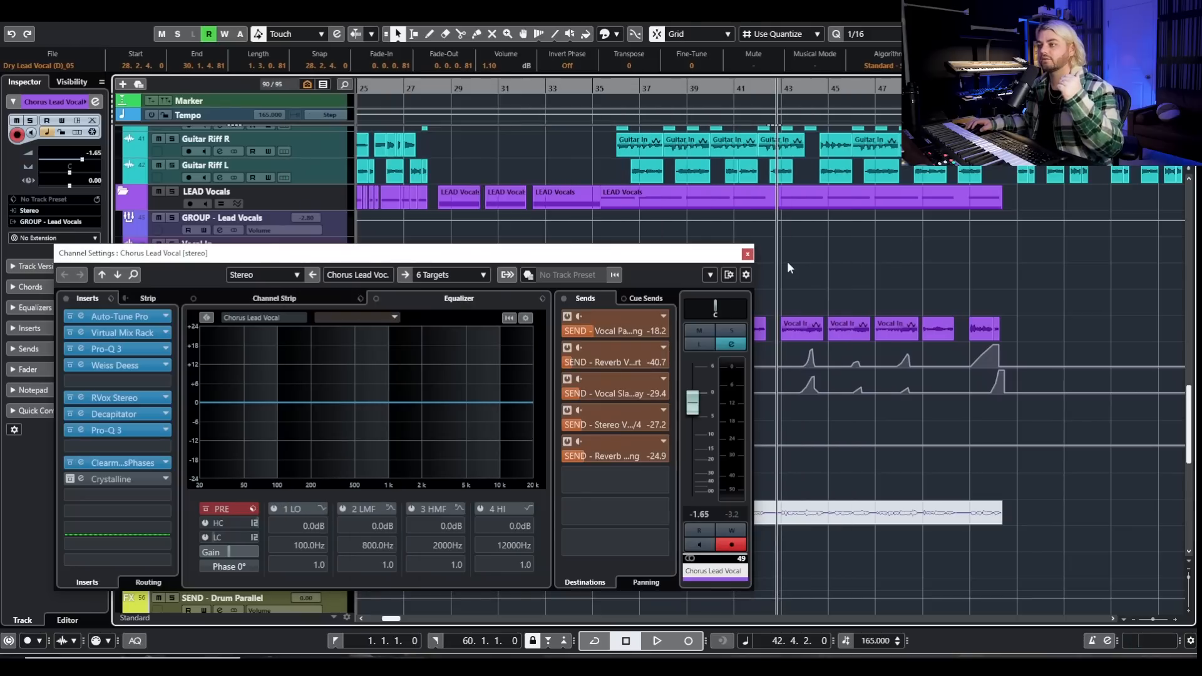
Step: Play the chorus from near bar 43 and solo Chorus Lead Vocal during playback
left_click(794, 92)
key("space")
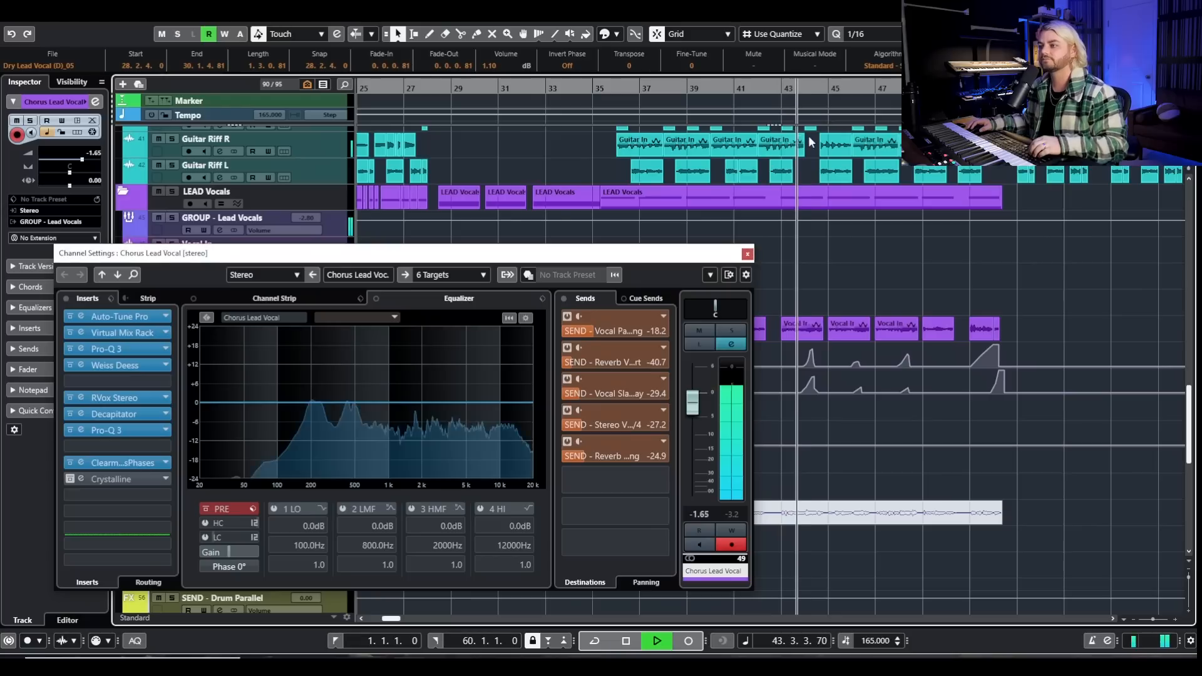
left_click(731, 330)
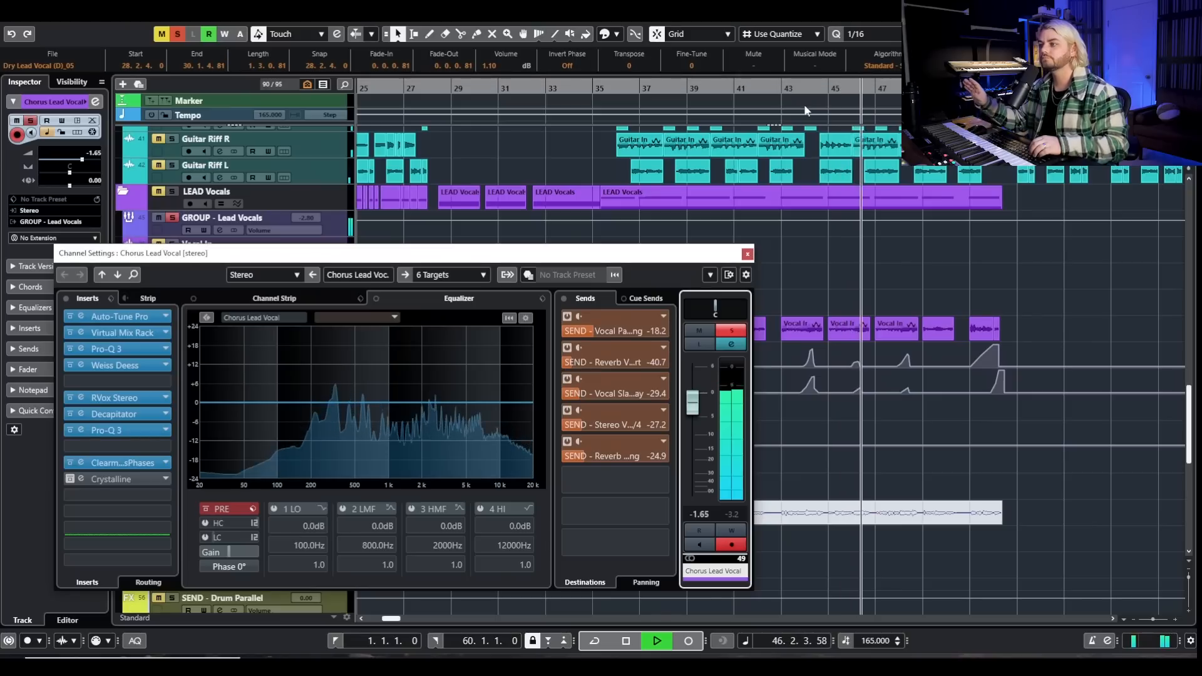
key("space")
Step: Replay the soloed Chorus Lead Vocal from bar 42.4.1
left_click(775, 88)
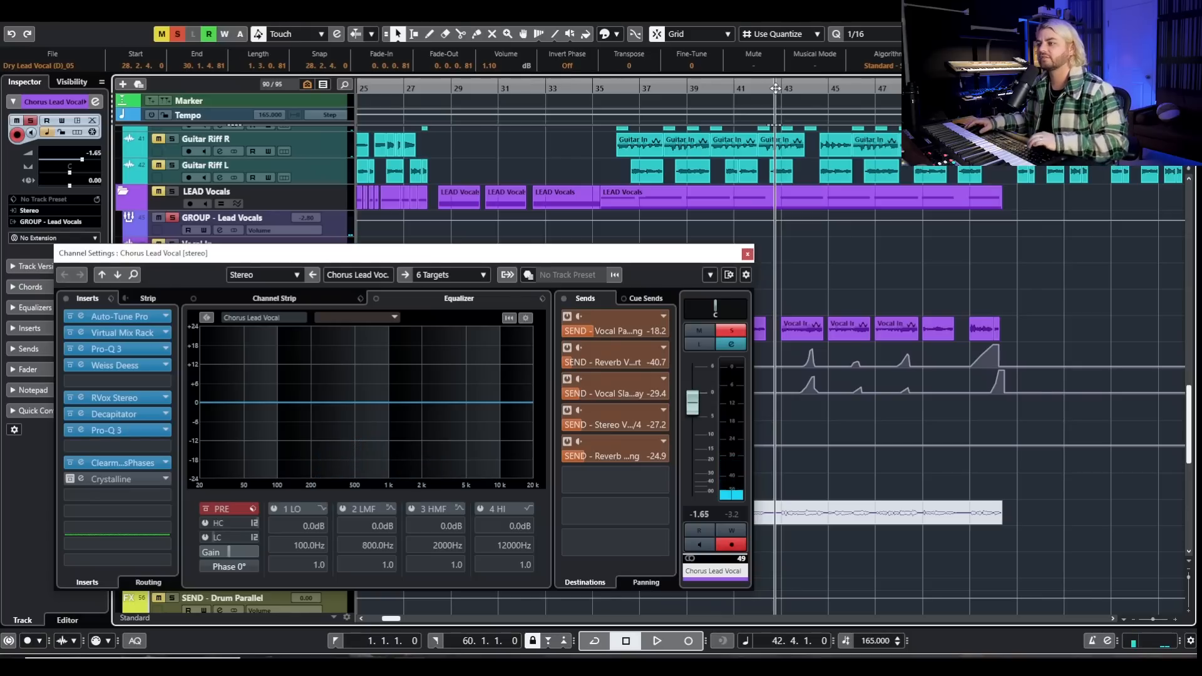
key("space")
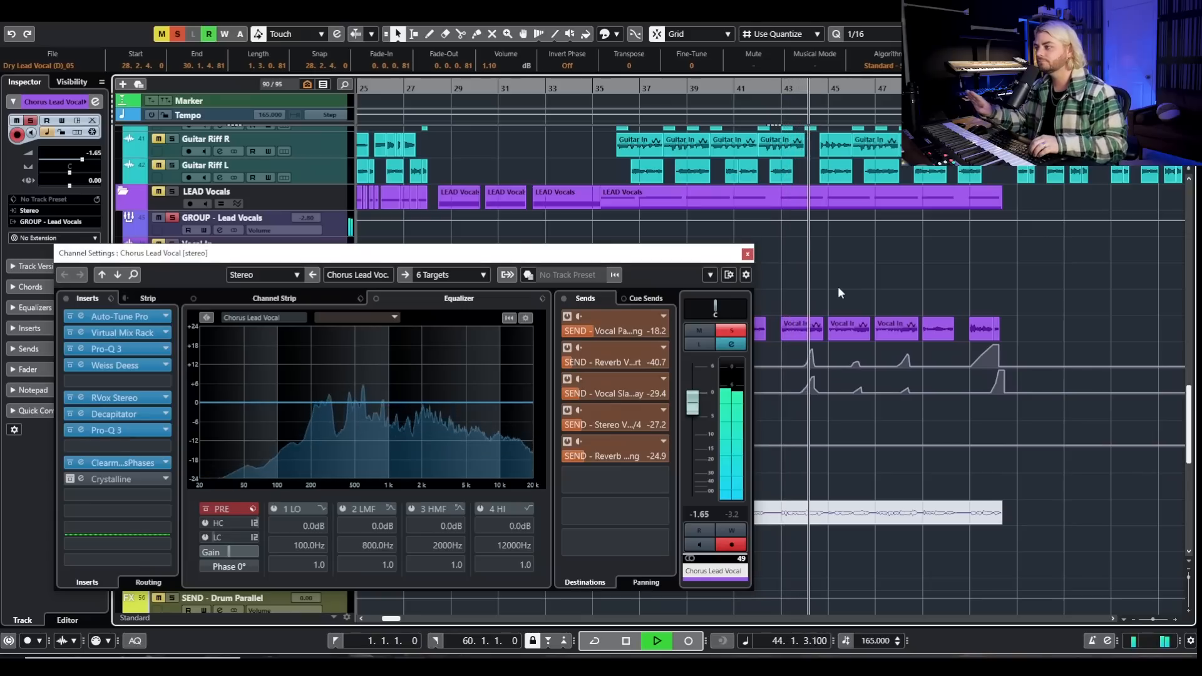
key("space")
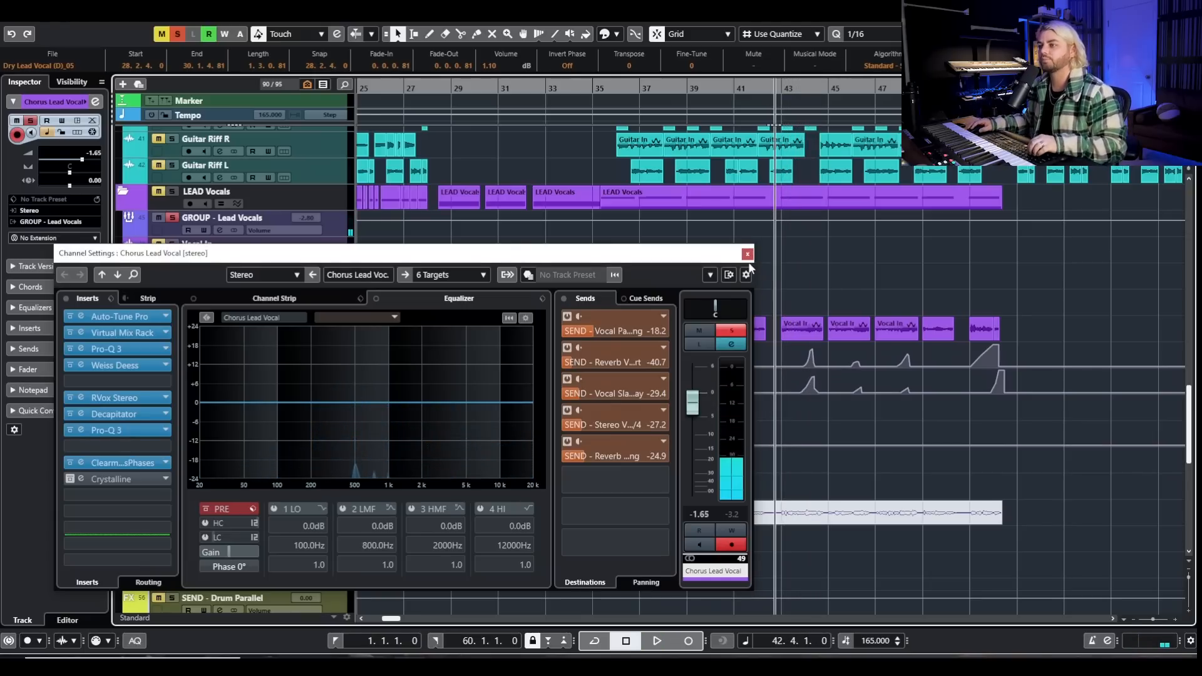
Step: Switch Chorus Lead Vocal's Crystalline insert back on and check its Clearmountain's Phases insert
left_click(71, 479)
left_click(116, 480)
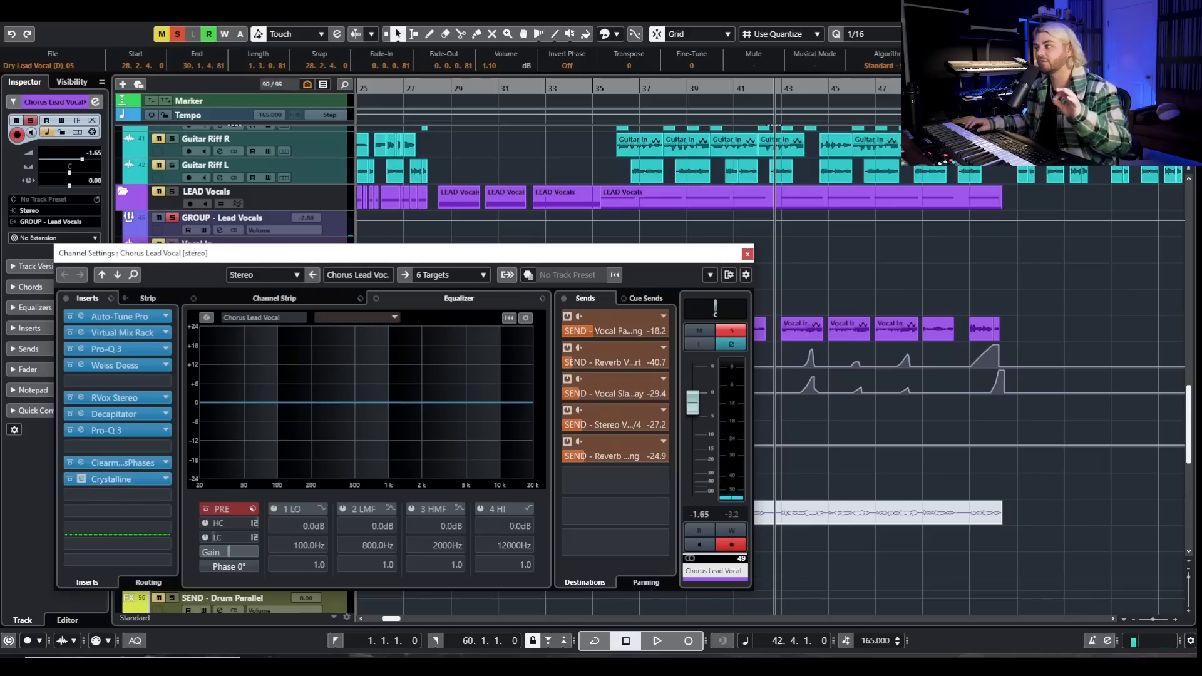
left_click(132, 462)
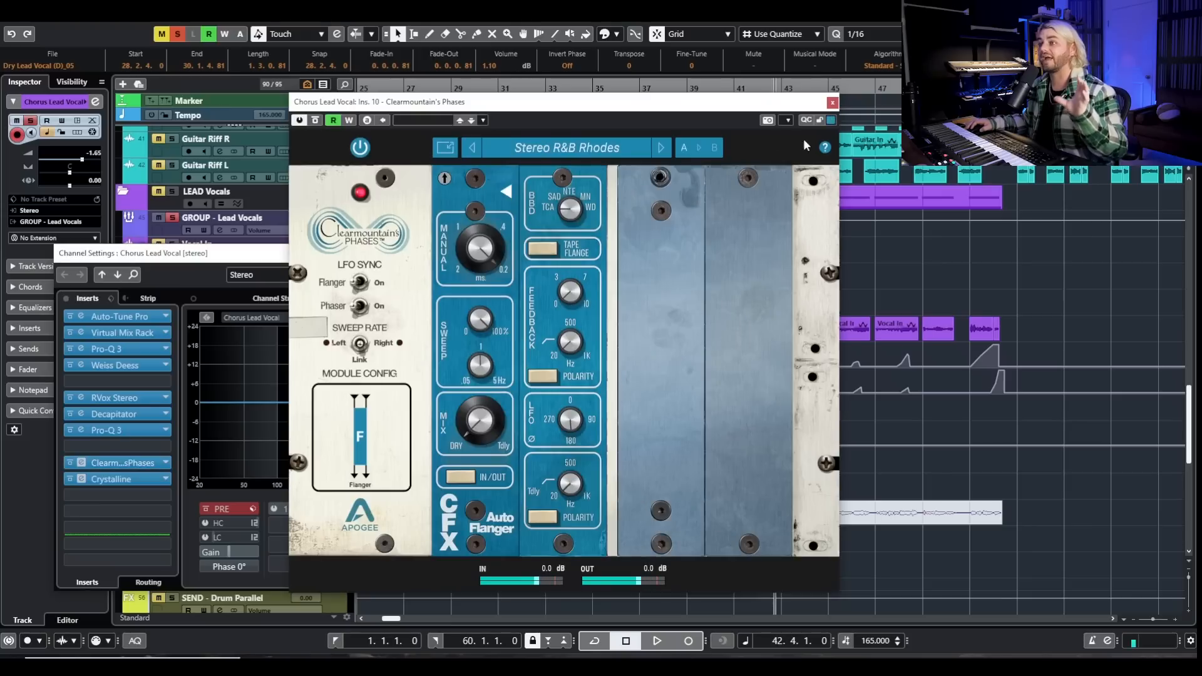
left_click(833, 103)
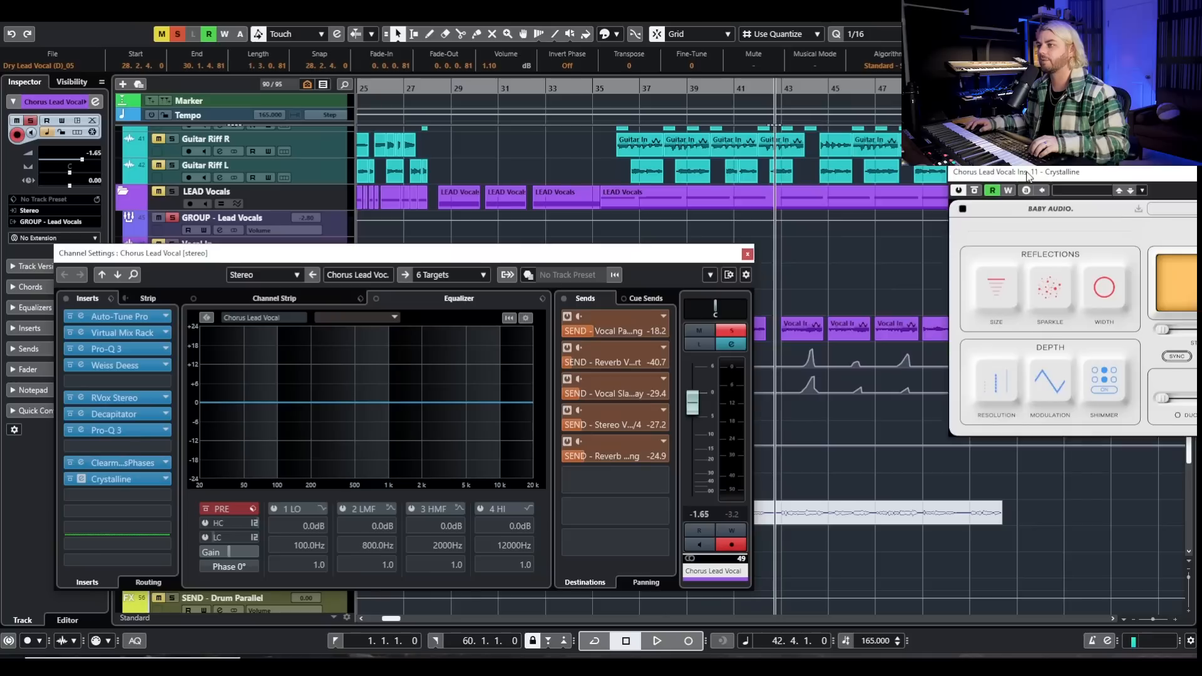
Step: Bring the Crystalline window into view and try its reflection Width at different amounts, resetting it to the default
left_click_drag(1025, 175, 407, 144)
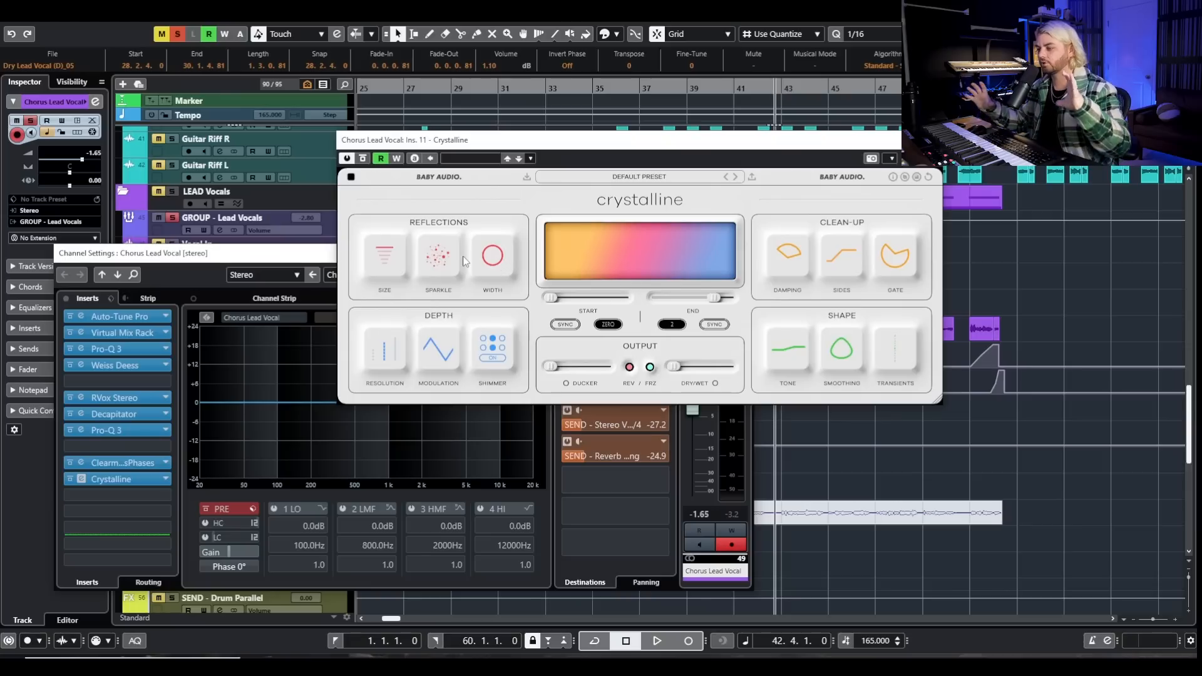
left_click_drag(501, 274, 504, 252)
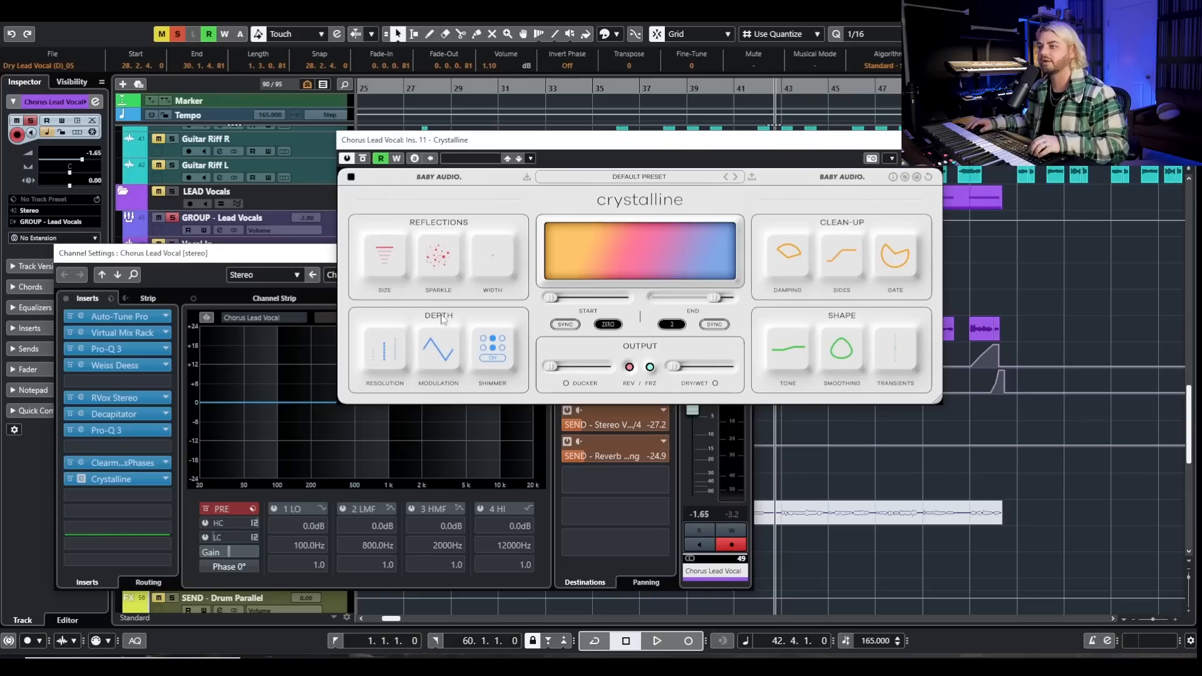
double_click(498, 257)
left_click_drag(497, 268, 554, 27)
double_click(492, 260)
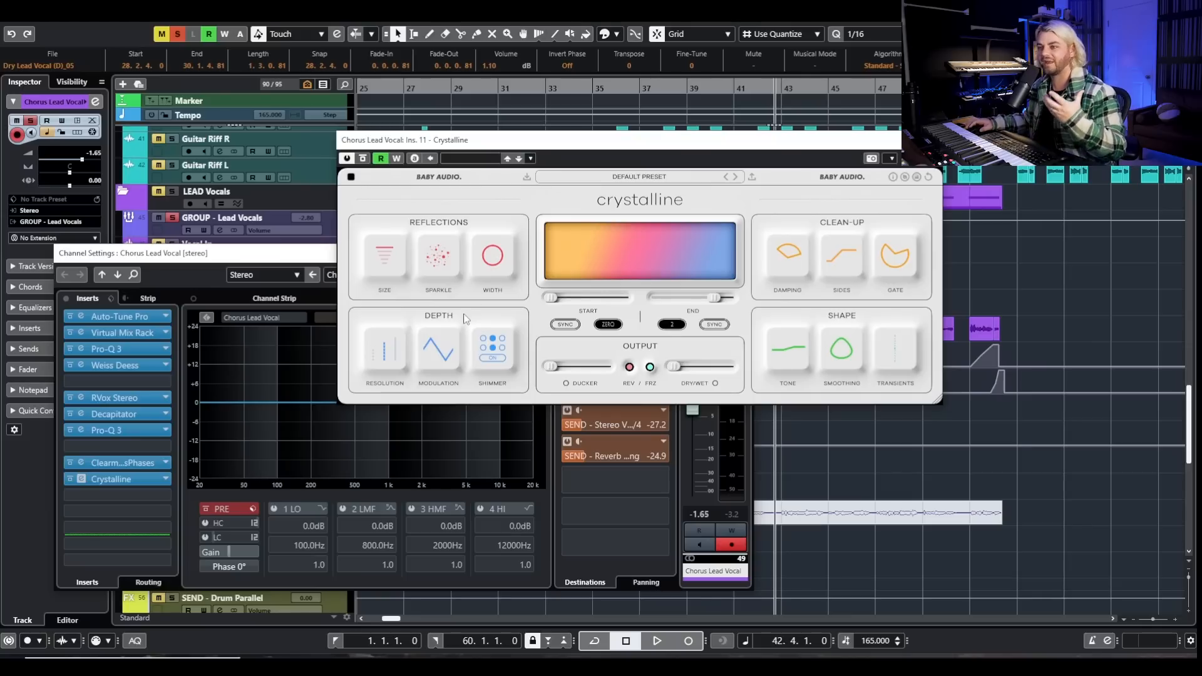
Step: Inspect Crystalline's Resolution, Modulation, Shimmer and reverb output controls and close the plug-in
mouse_move(396, 359)
mouse_move(437, 358)
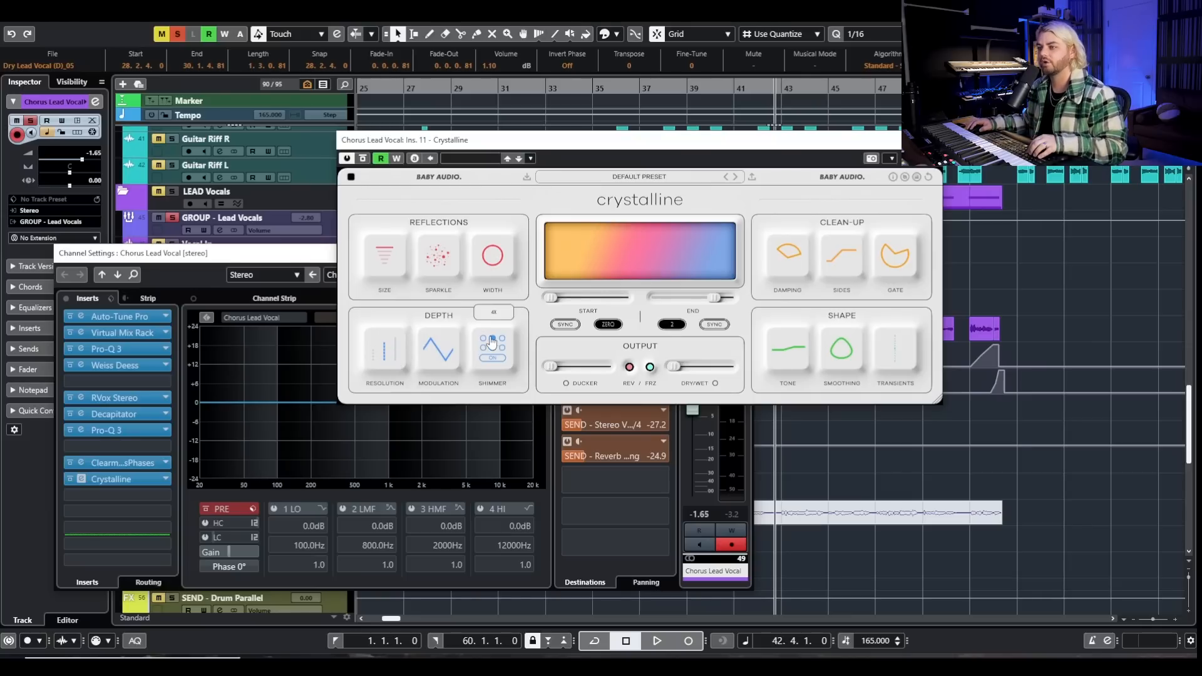
mouse_move(495, 344)
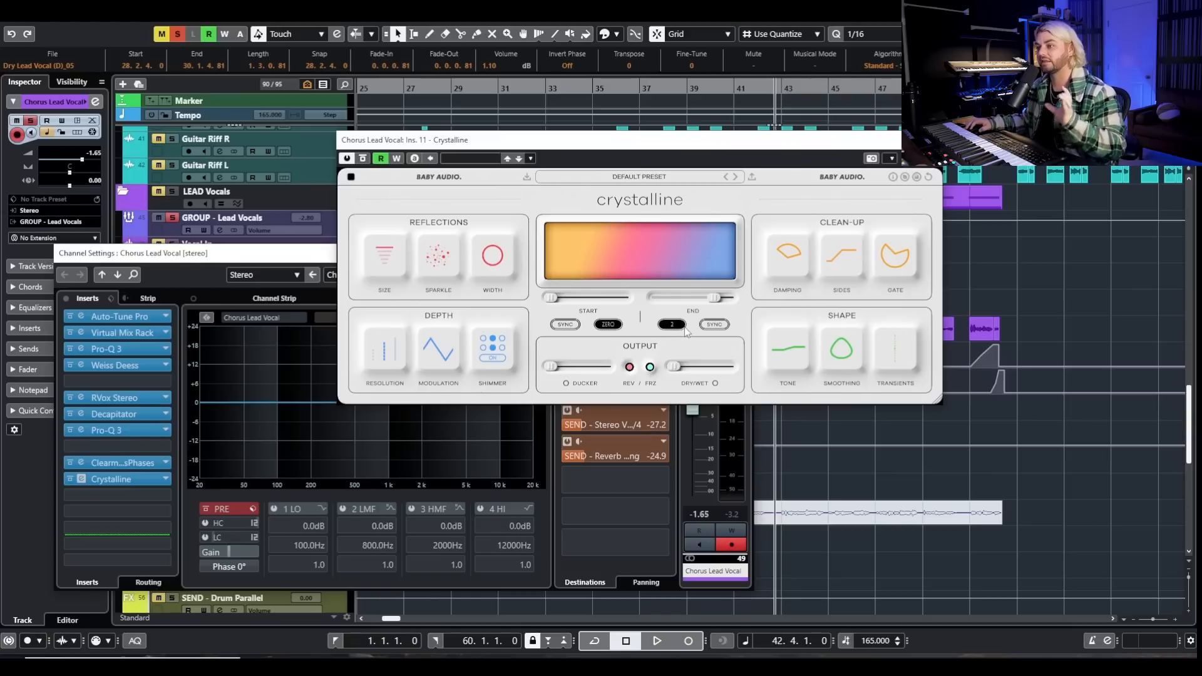
mouse_move(629, 369)
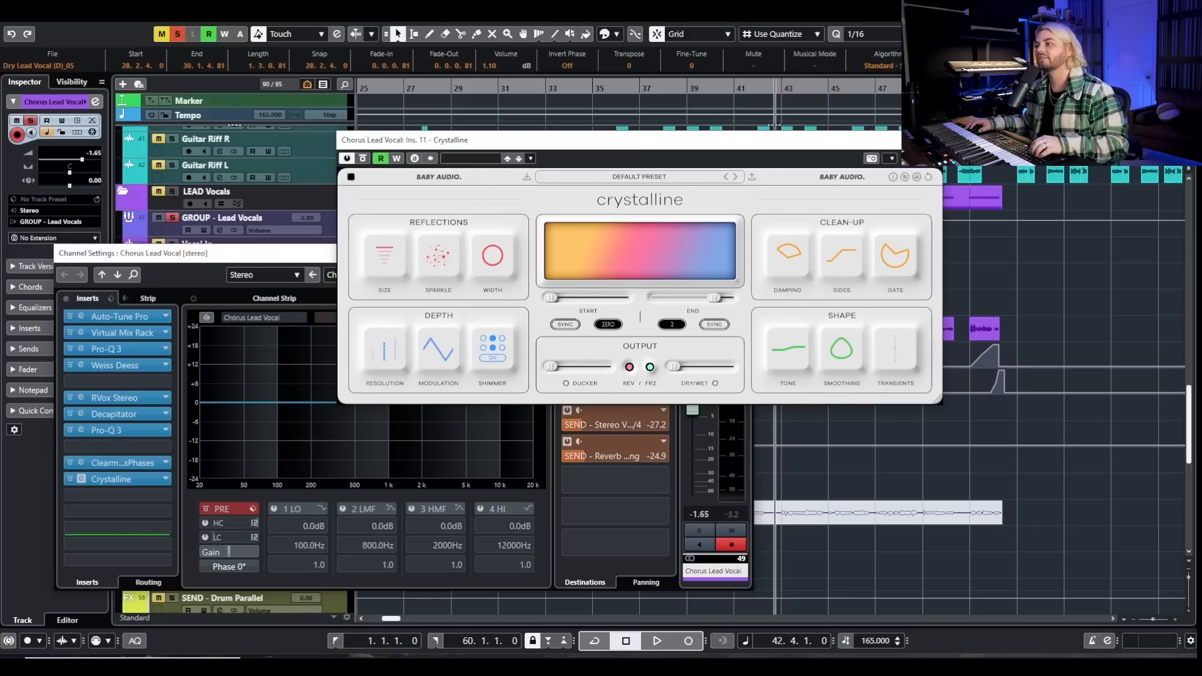
left_click(936, 140)
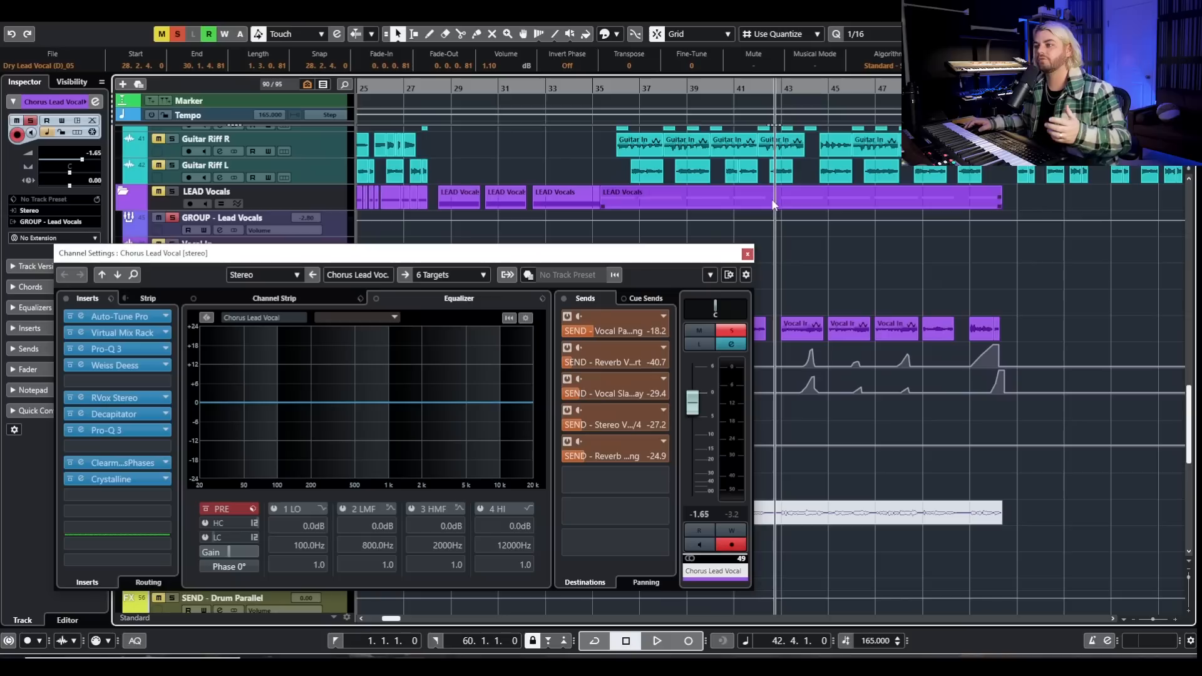
left_click(748, 255)
key("super")
scroll(830, 420, "up", 6)
scroll(818, 458, "down", 3)
left_click(818, 456)
scroll(812, 484, "up", 9)
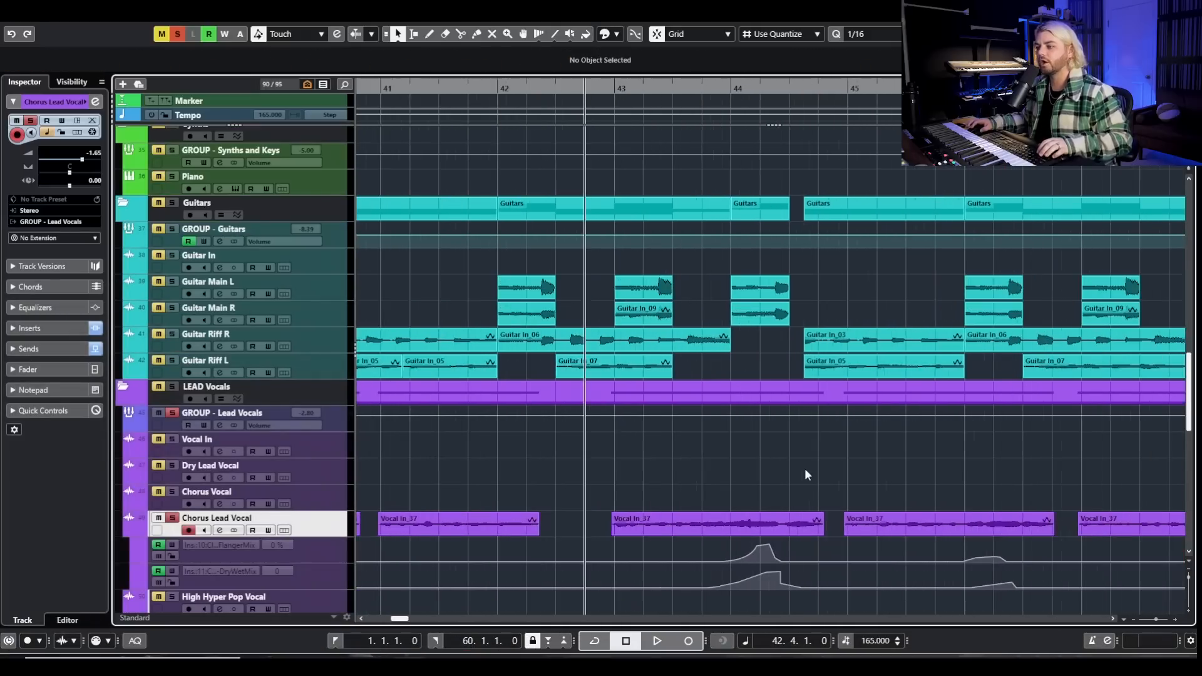
scroll(814, 457, "down", 4)
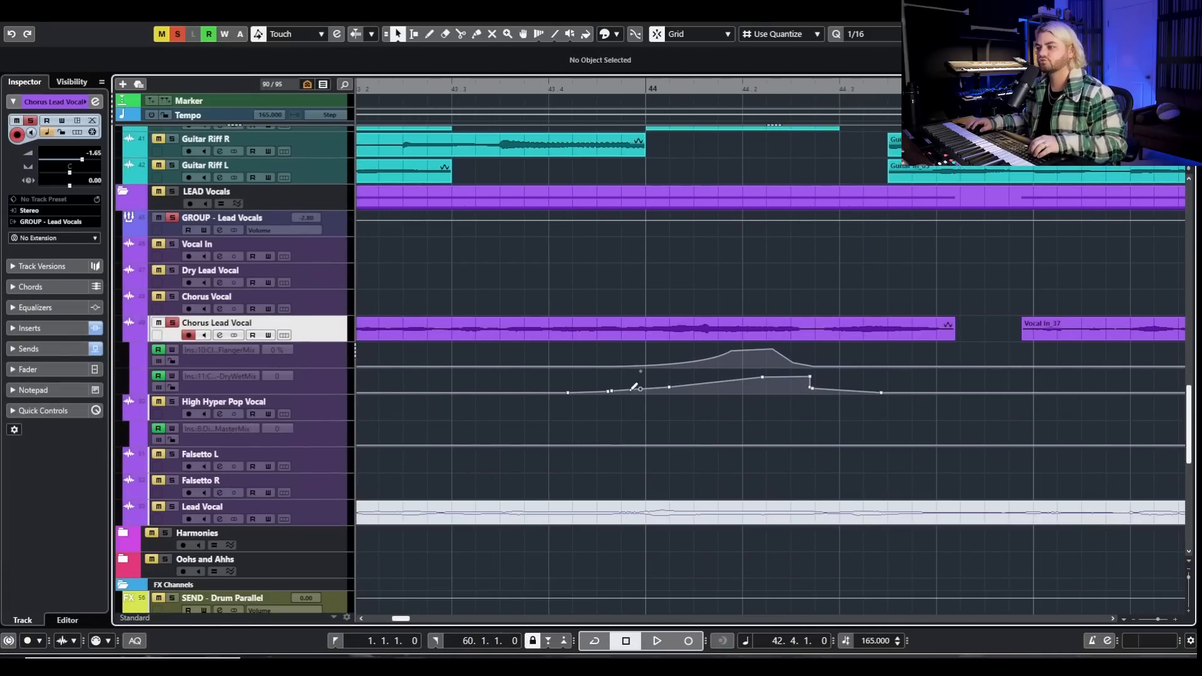
scroll(879, 390, "down", 4)
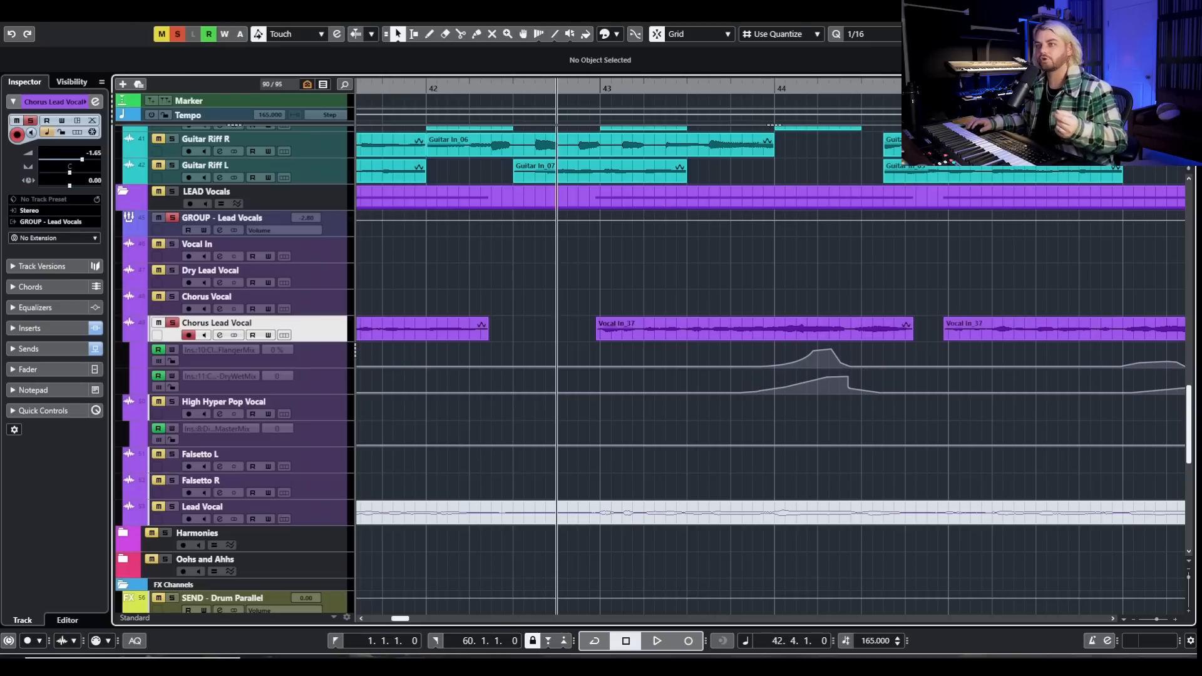
Step: Clear all solos and play the chorus in the full mix from bar 42.4.1, following the vocal's automation to bar 51
left_click(178, 35)
scroll(949, 396, "down", 4)
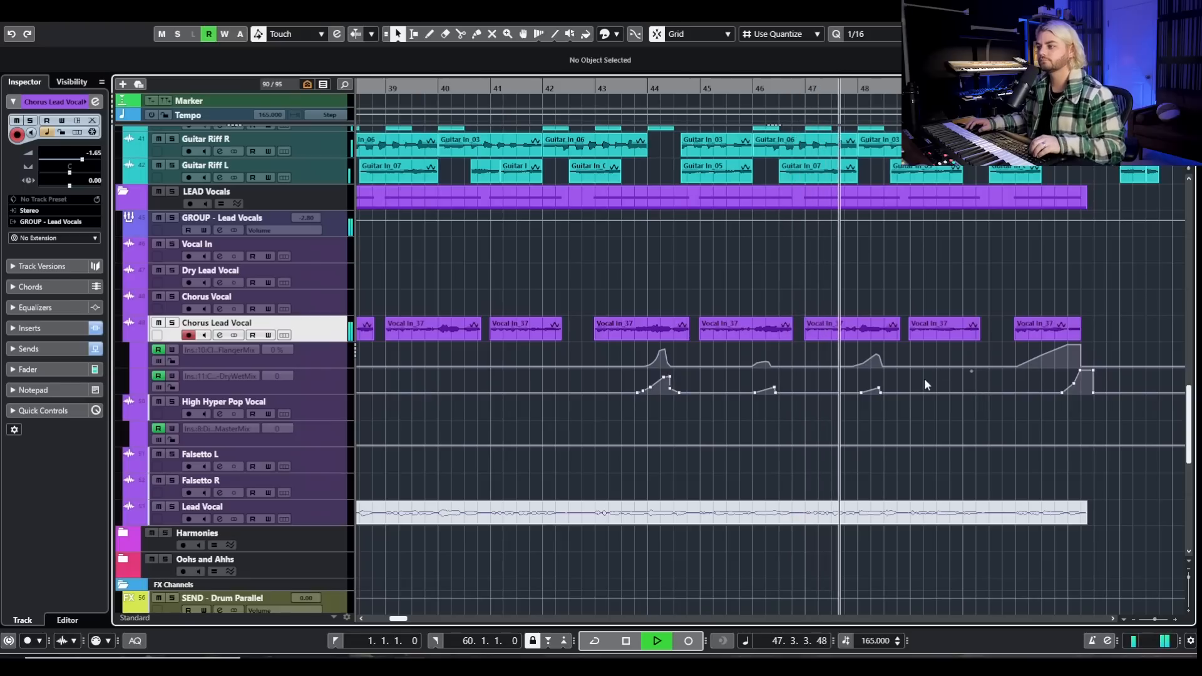
scroll(883, 399, "up", 3)
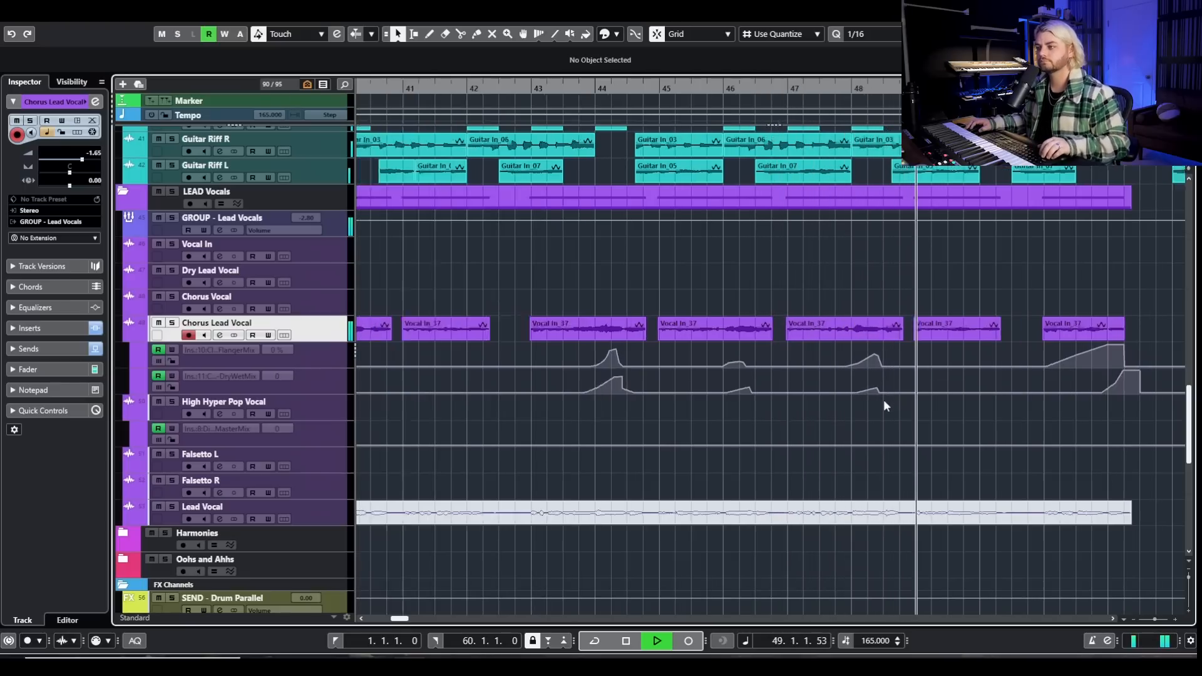
scroll(879, 404, "down", 3)
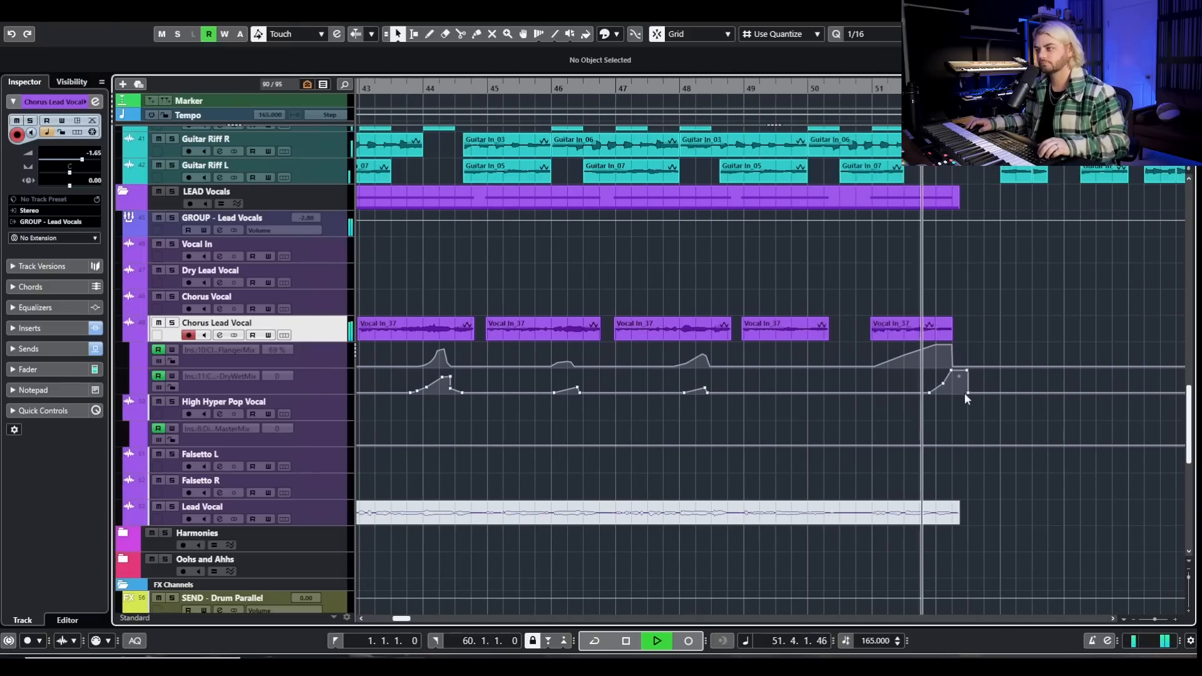
key("space")
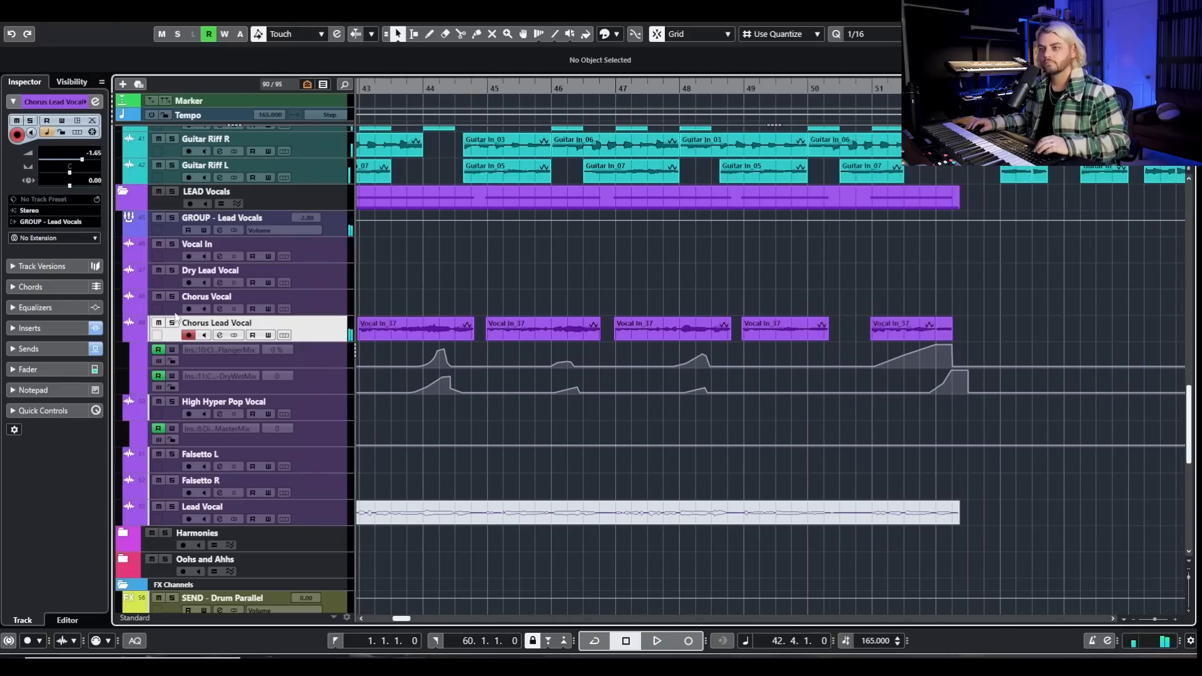
Step: Solo Chorus Lead Vocal and play its last phrase from bar 50.4.3
left_click(173, 324)
left_click(865, 101)
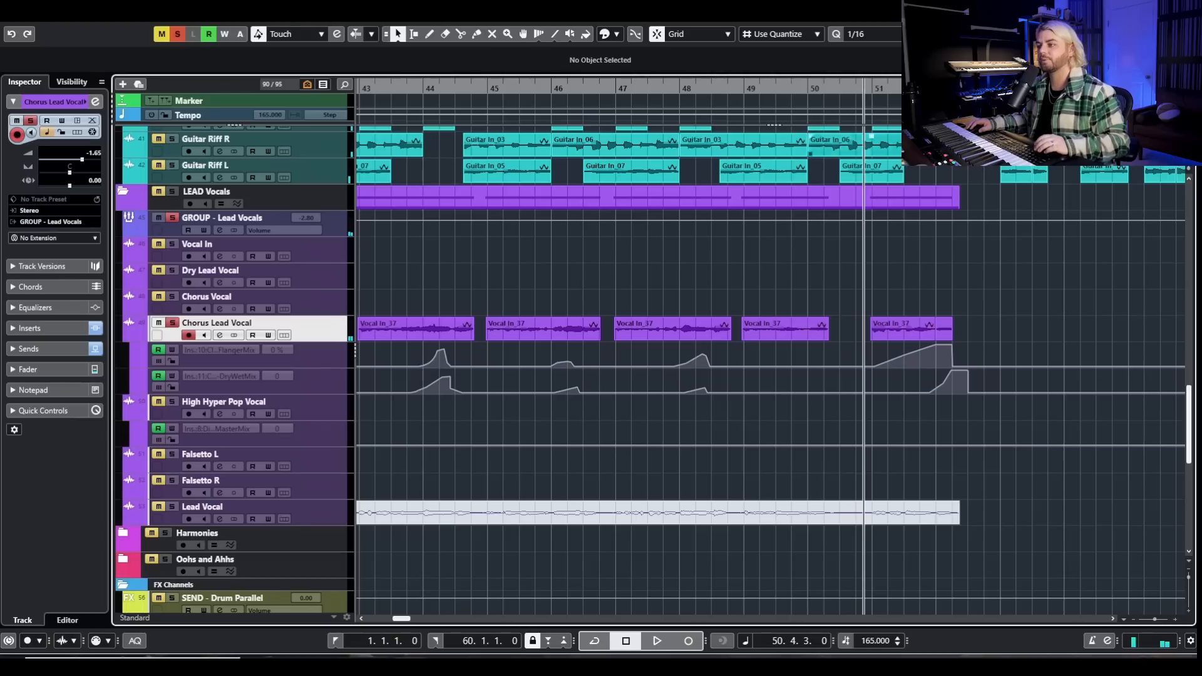
key("space")
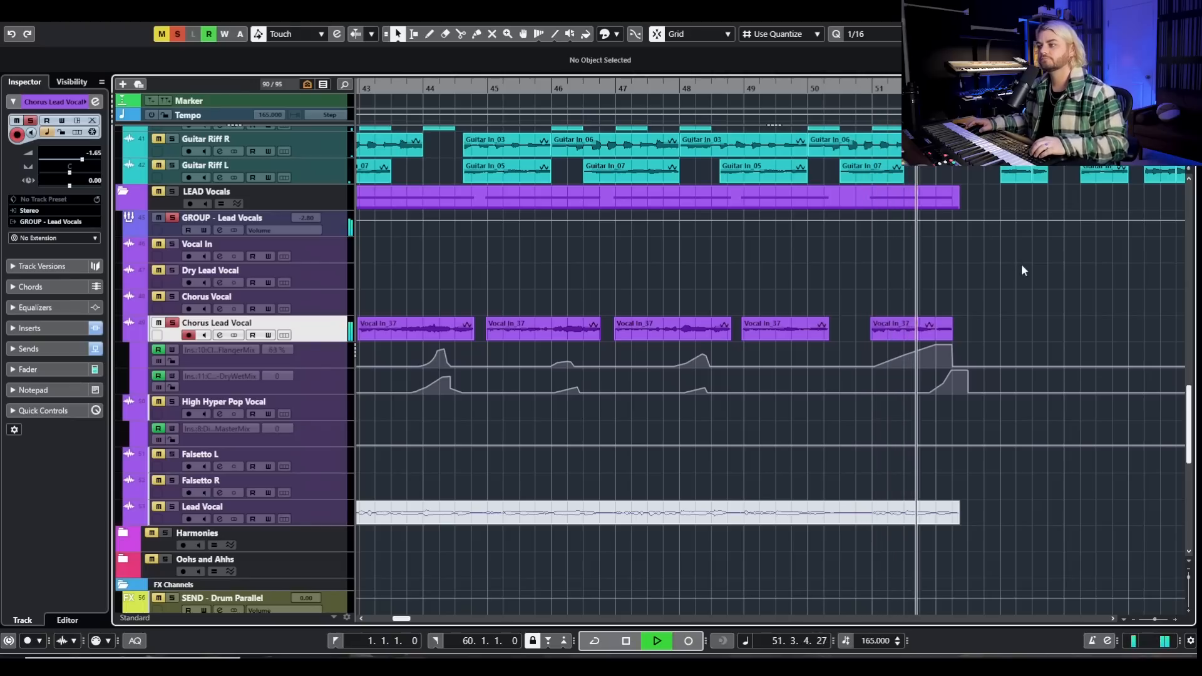
key("space")
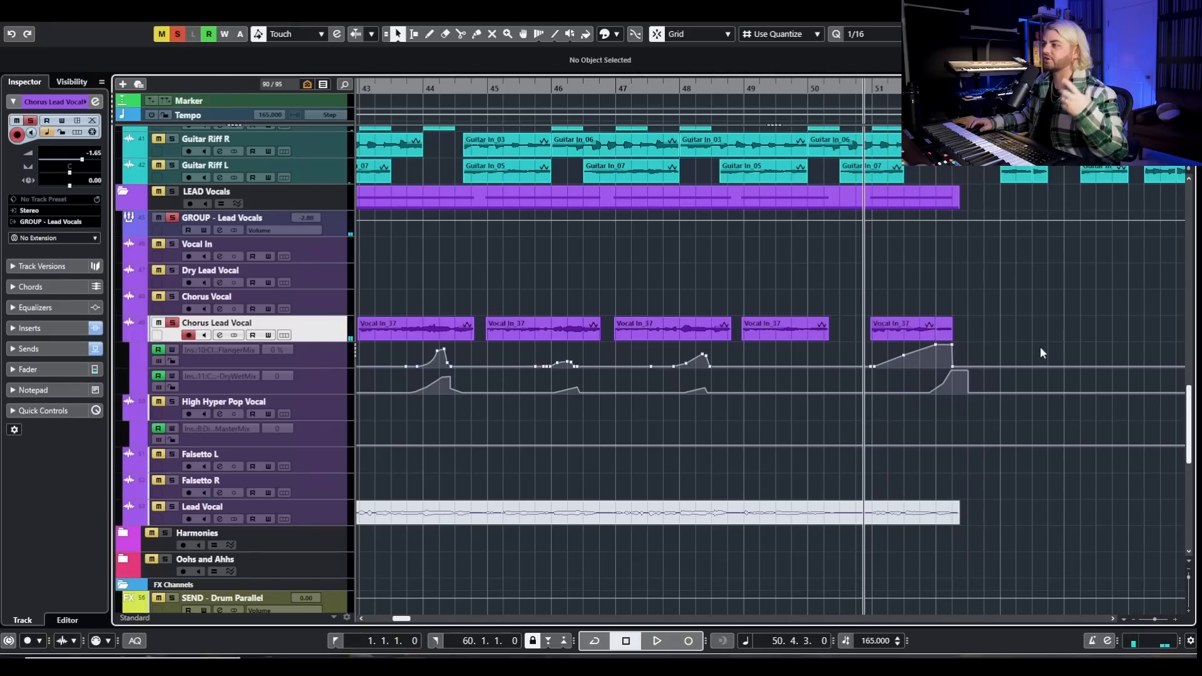
Step: Unsolo Chorus Lead Vocal and select all of its chorus clips
scroll(1030, 376, "up", 10)
scroll(1029, 378, "down", 6)
scroll(1033, 414, "down", 2)
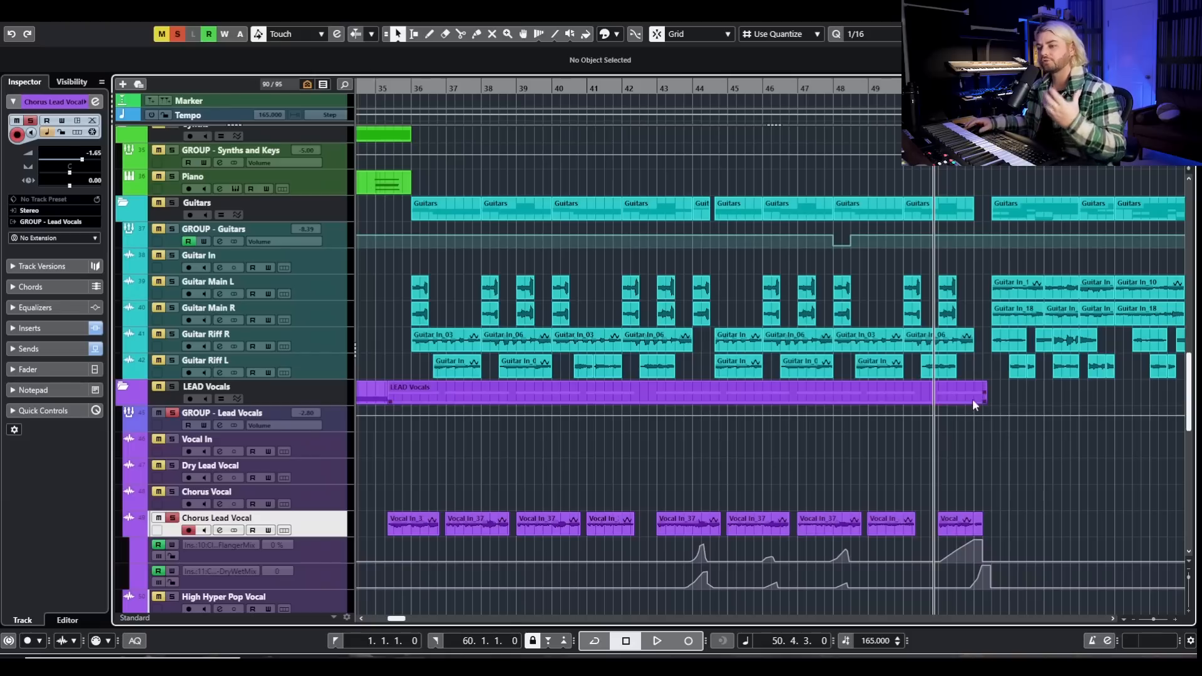
left_click(173, 518)
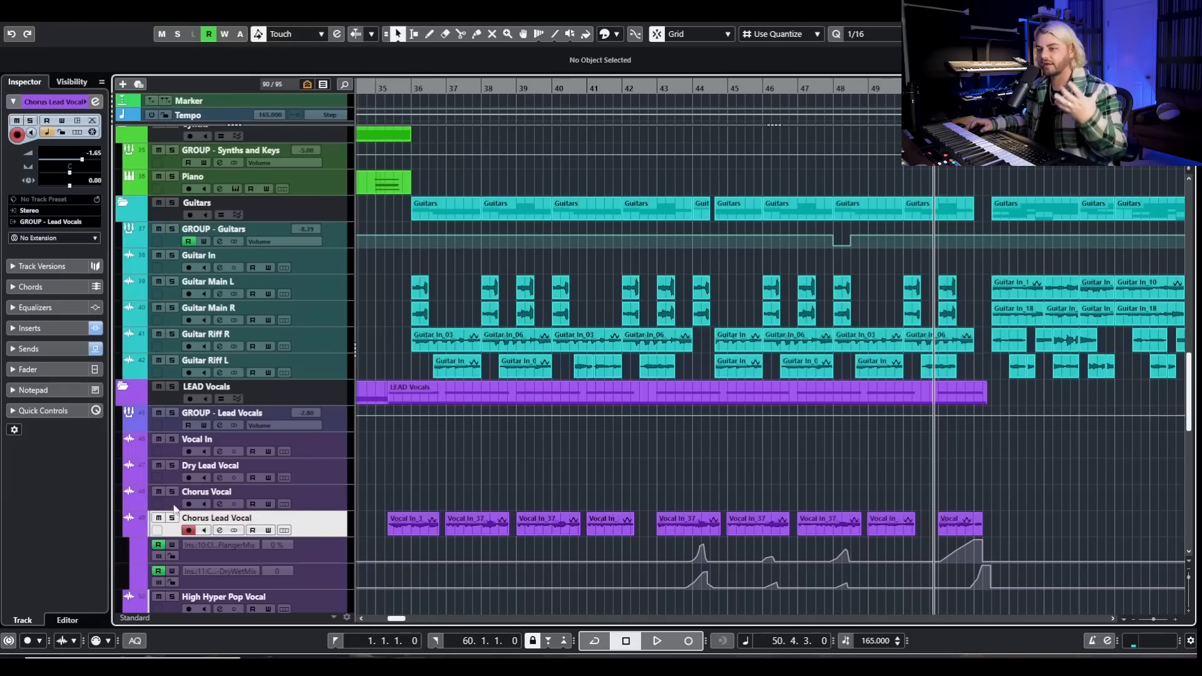
scroll(740, 509, "down", 5)
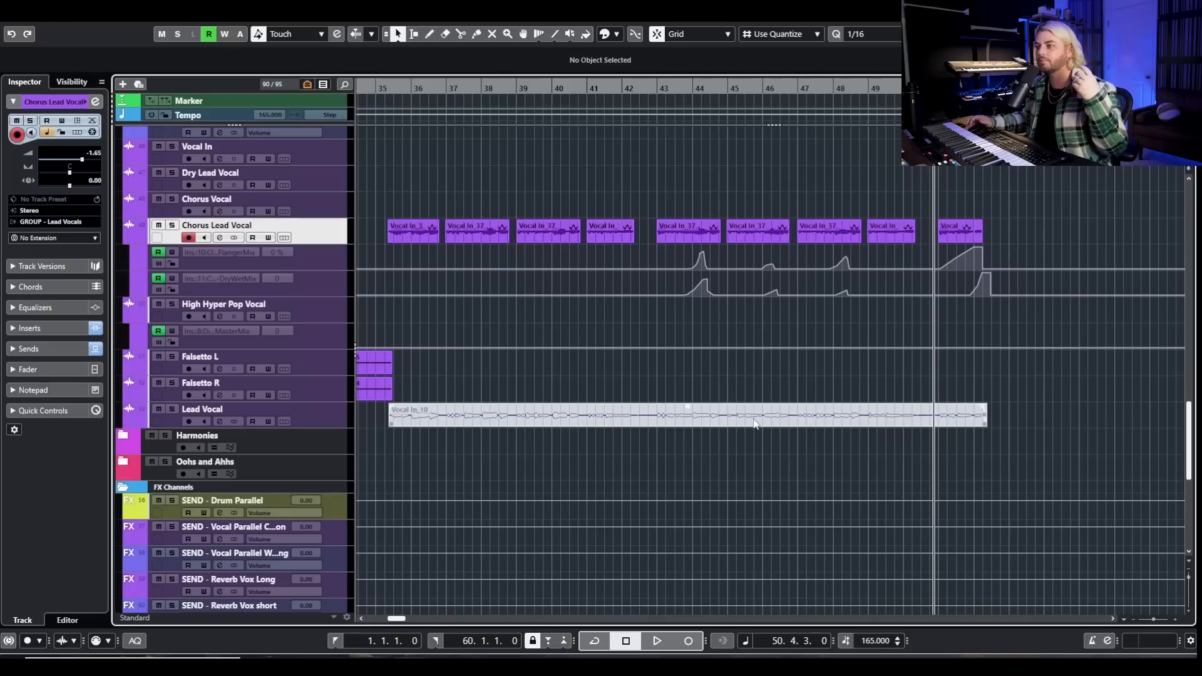
left_click_drag(378, 185, 404, 228)
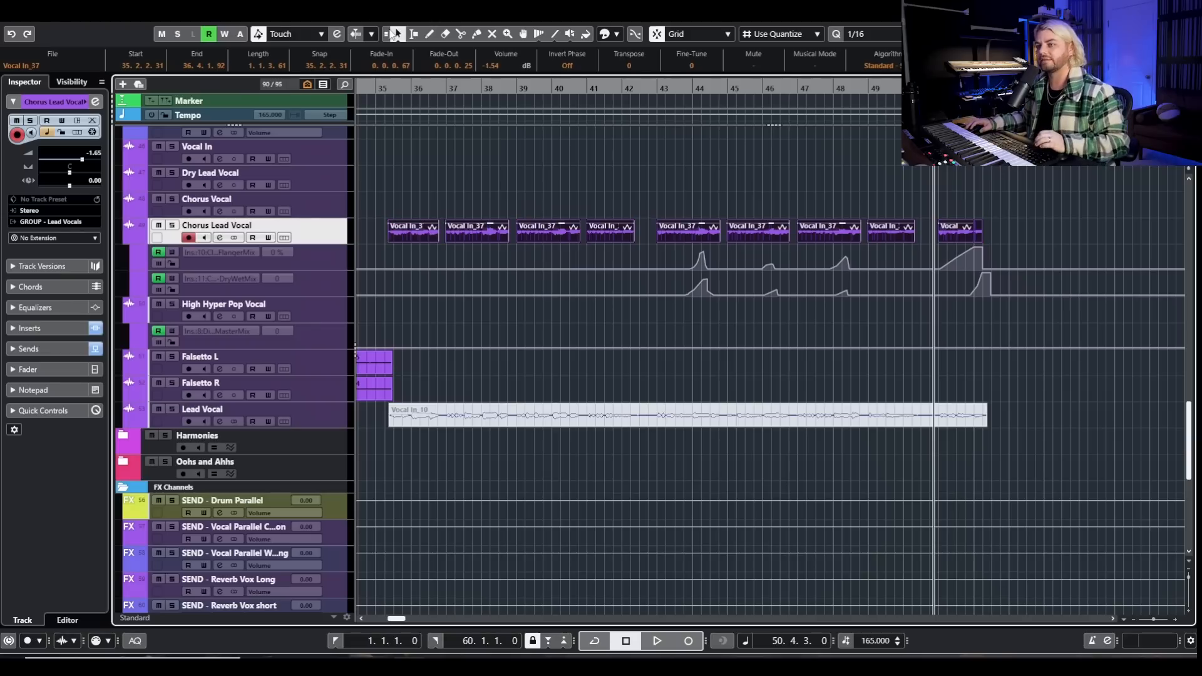
Step: Review Chorus Lead Vocal's Clearmountain's Phases and Crystalline inserts in its channel settings and close all their windows
left_click(219, 238)
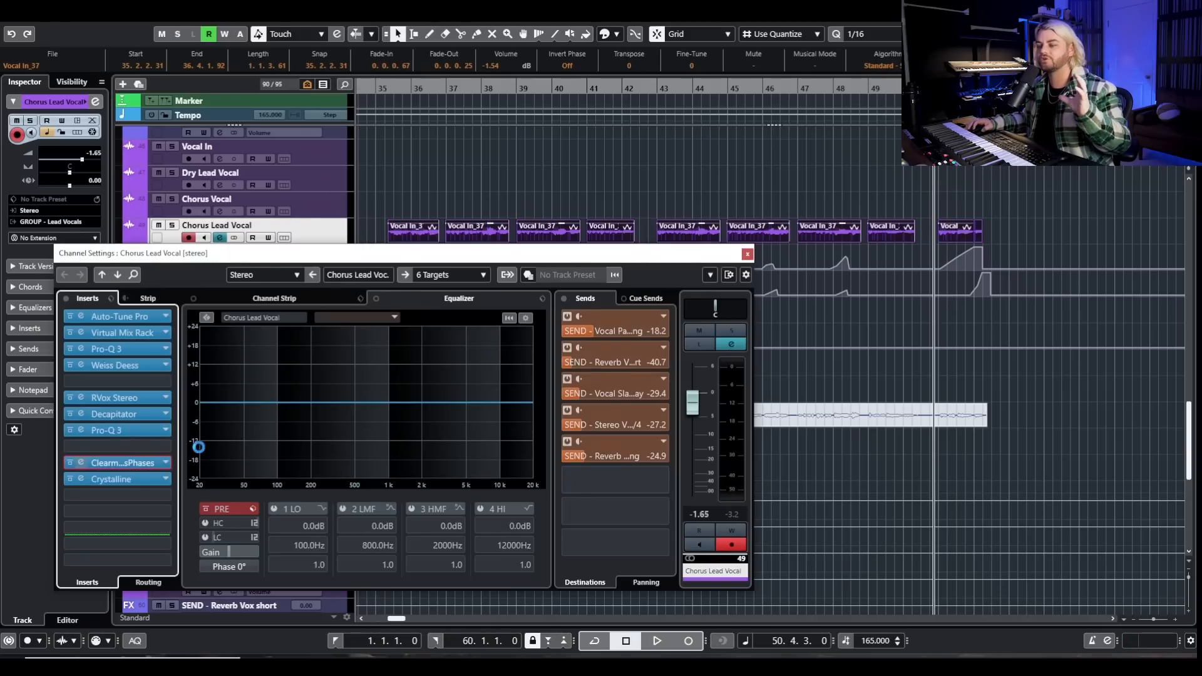
left_click(80, 463)
left_click(832, 103)
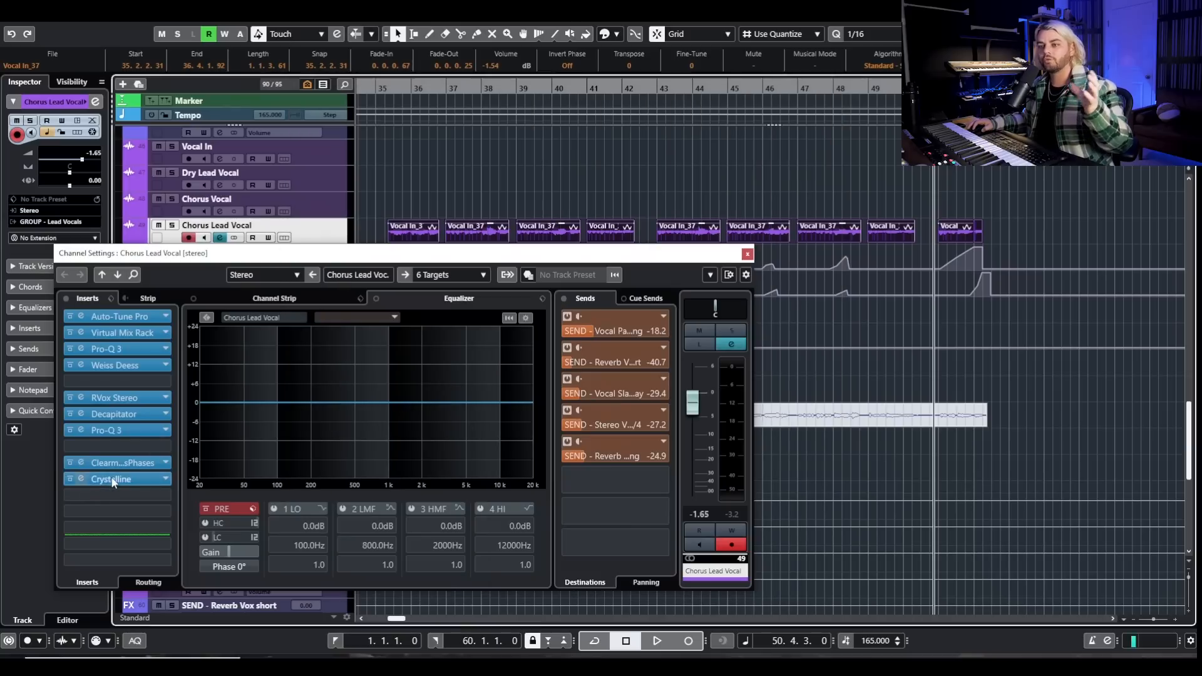
left_click(113, 480)
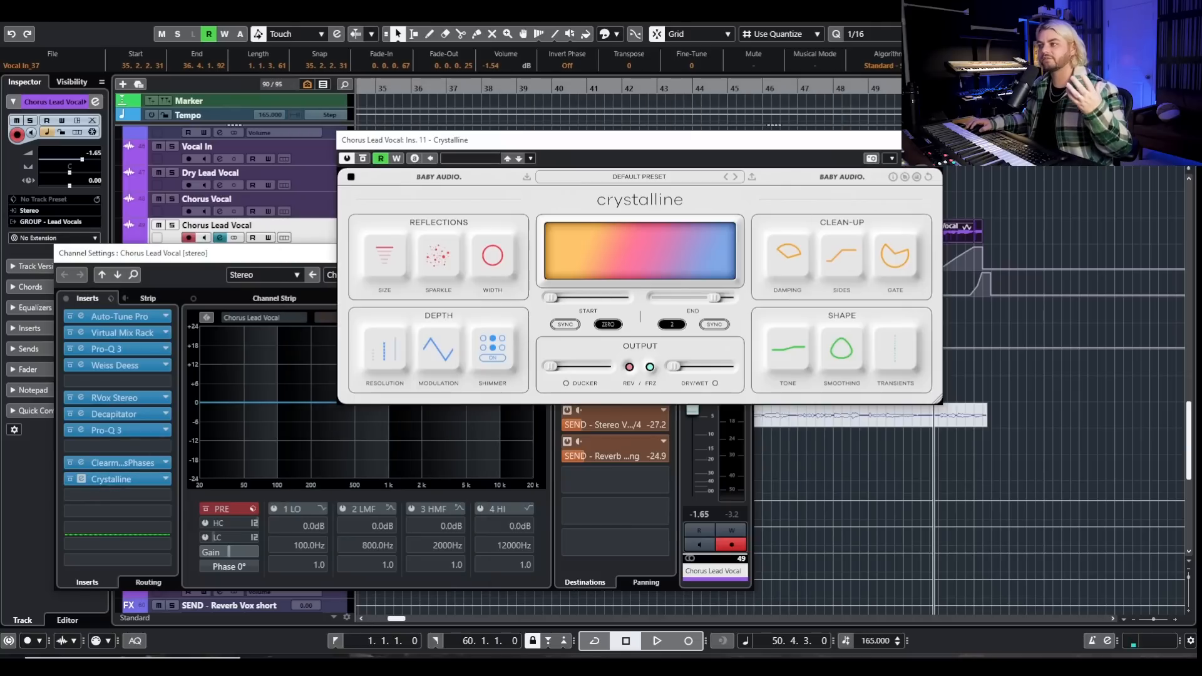
left_click(936, 141)
left_click(749, 254)
Step: Play the chorus in the full mix from bar 39.1.2 through the first automated effect swells
left_click_drag(680, 87, 442, 113)
key("space")
scroll(620, 207, "down", 2)
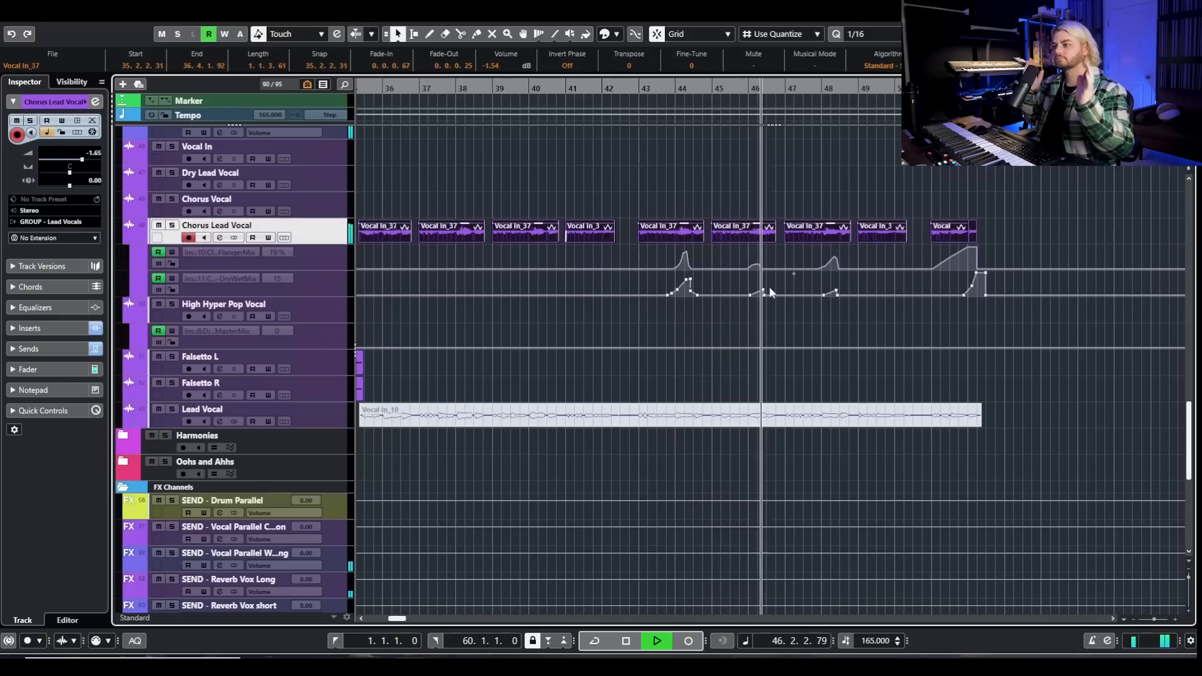
key("space")
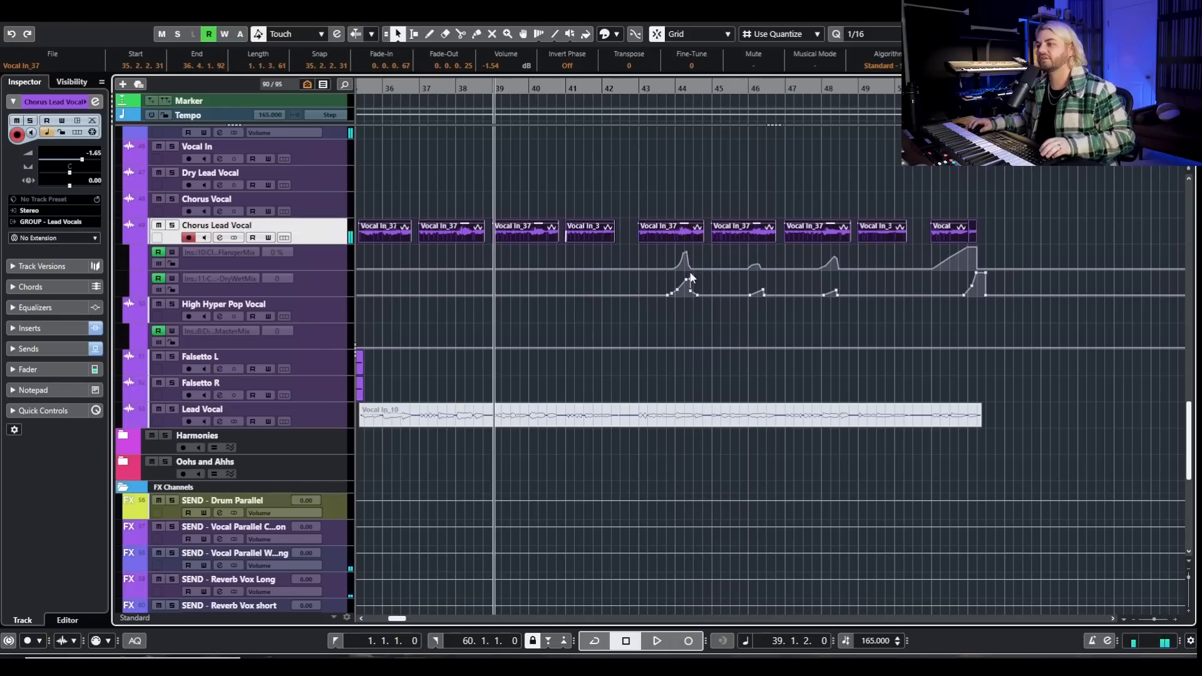
Step: Highlight groups of Chorus Lead Vocal's flanger and dry/wet automation points, ending with the final ramps around bars 51 to 52
scroll(695, 264, "up", 3)
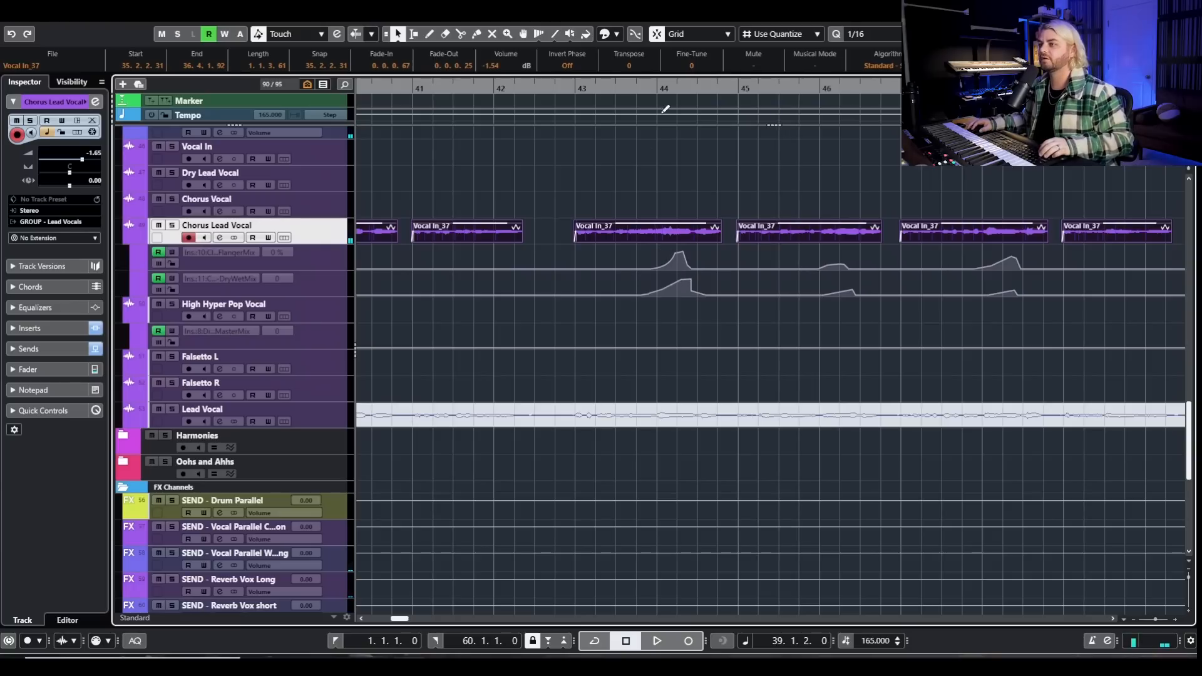
scroll(814, 285, "down", 2)
left_click_drag(726, 247, 879, 322)
left_click_drag(962, 331, 1070, 248)
scroll(1074, 247, "down", 1)
scroll(1076, 224, "right", 2)
Step: Play the end of the chorus in the full mix past bar 54 and deselect the automation points
left_click(822, 91)
key("space")
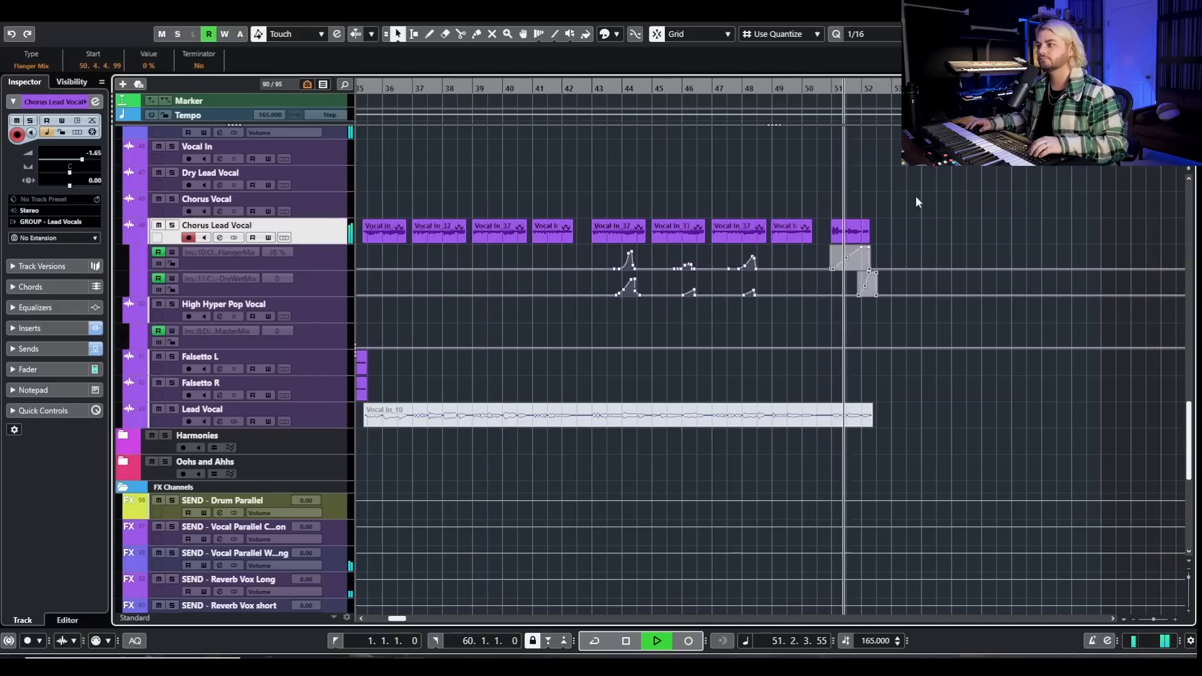
left_click(952, 201)
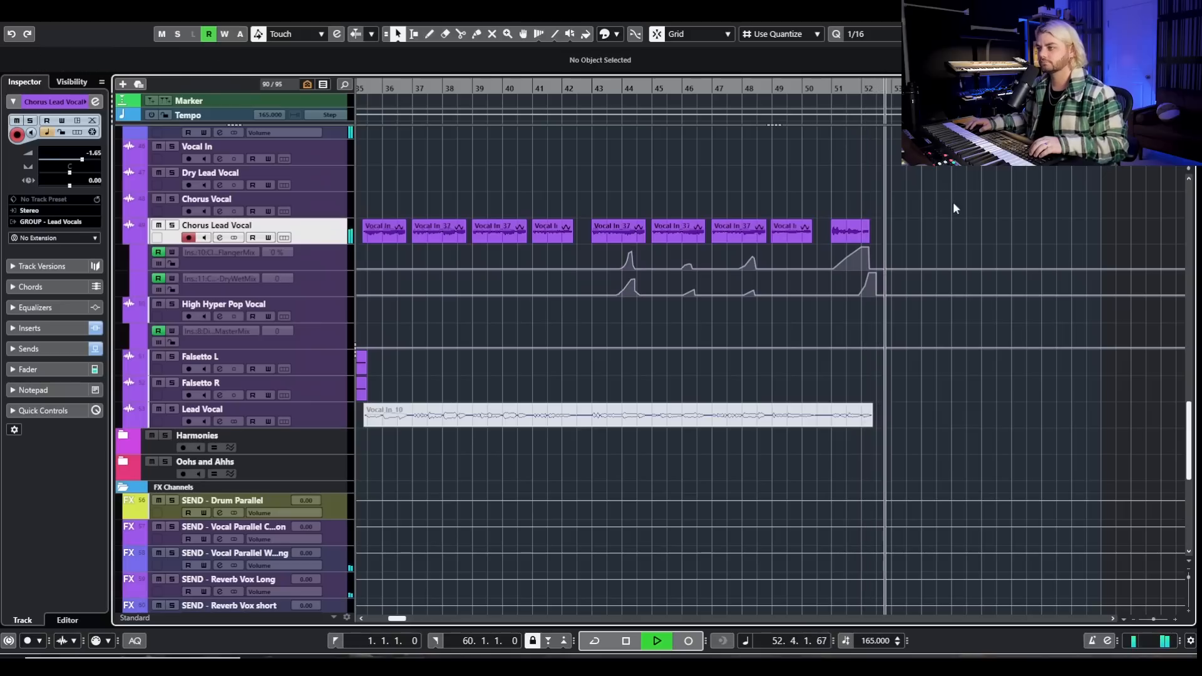
scroll(1002, 224, "down", 3)
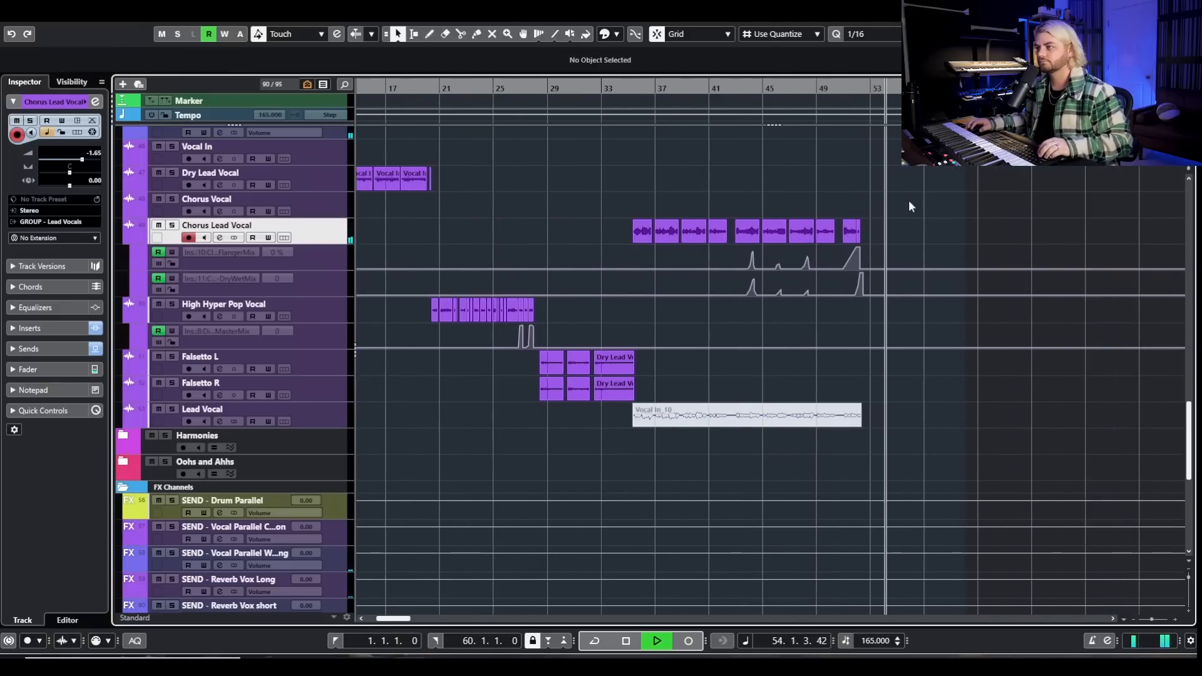
key("space")
scroll(926, 234, "left", 3)
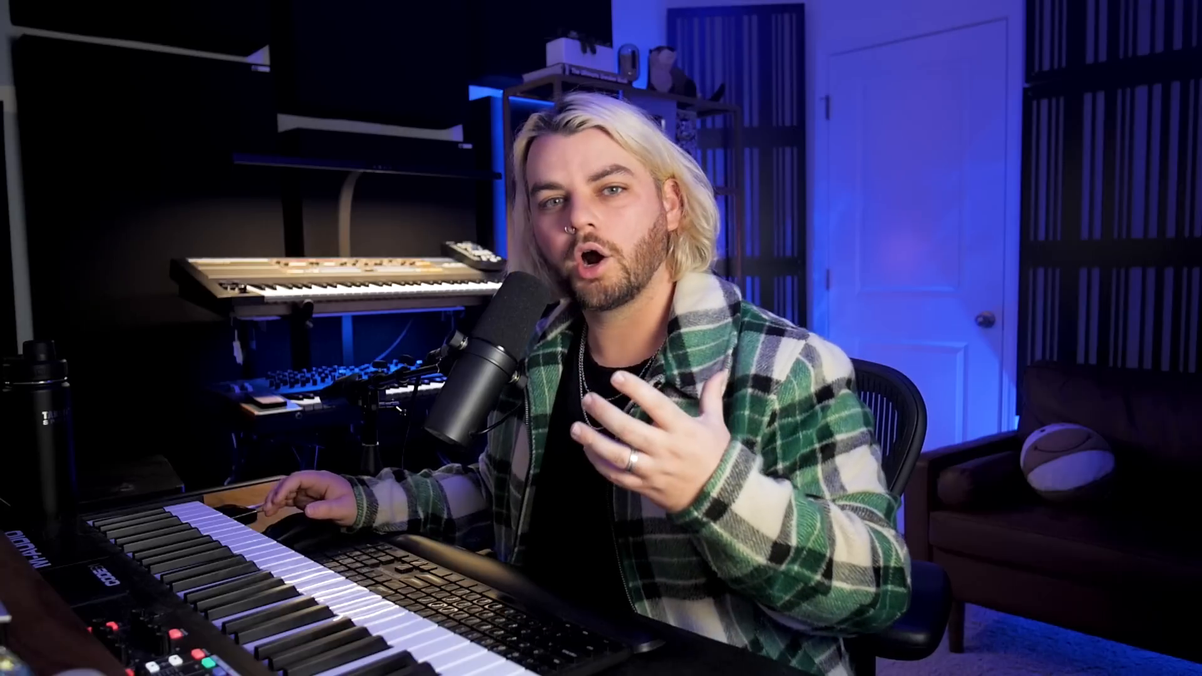